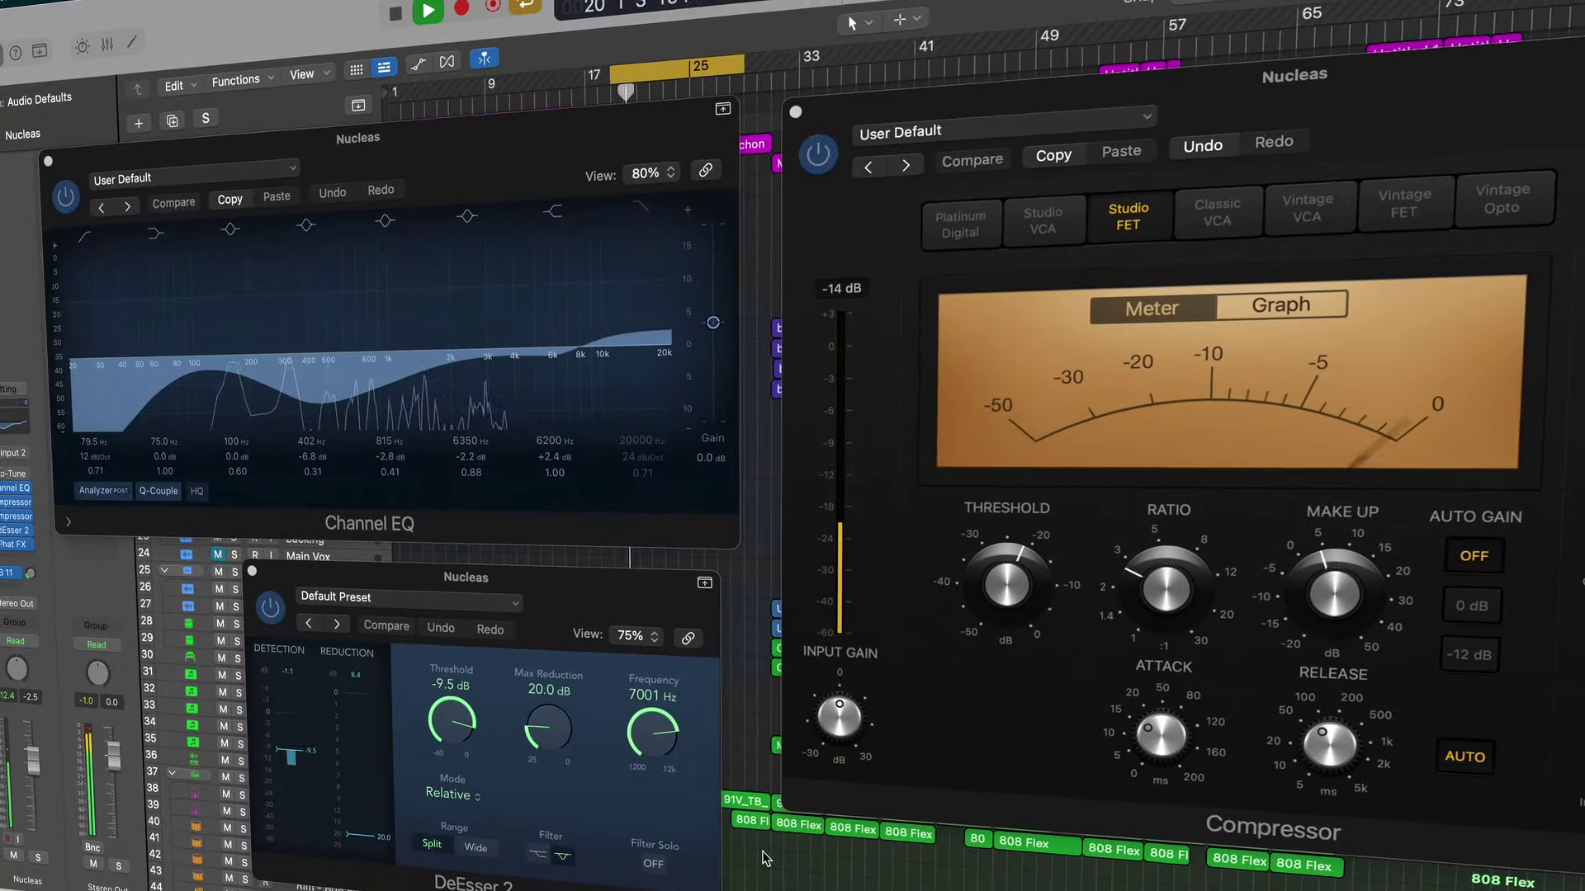
- Lower the Compressor's threshold to -24 dB
left_click_drag(1005, 588, 1001, 627)
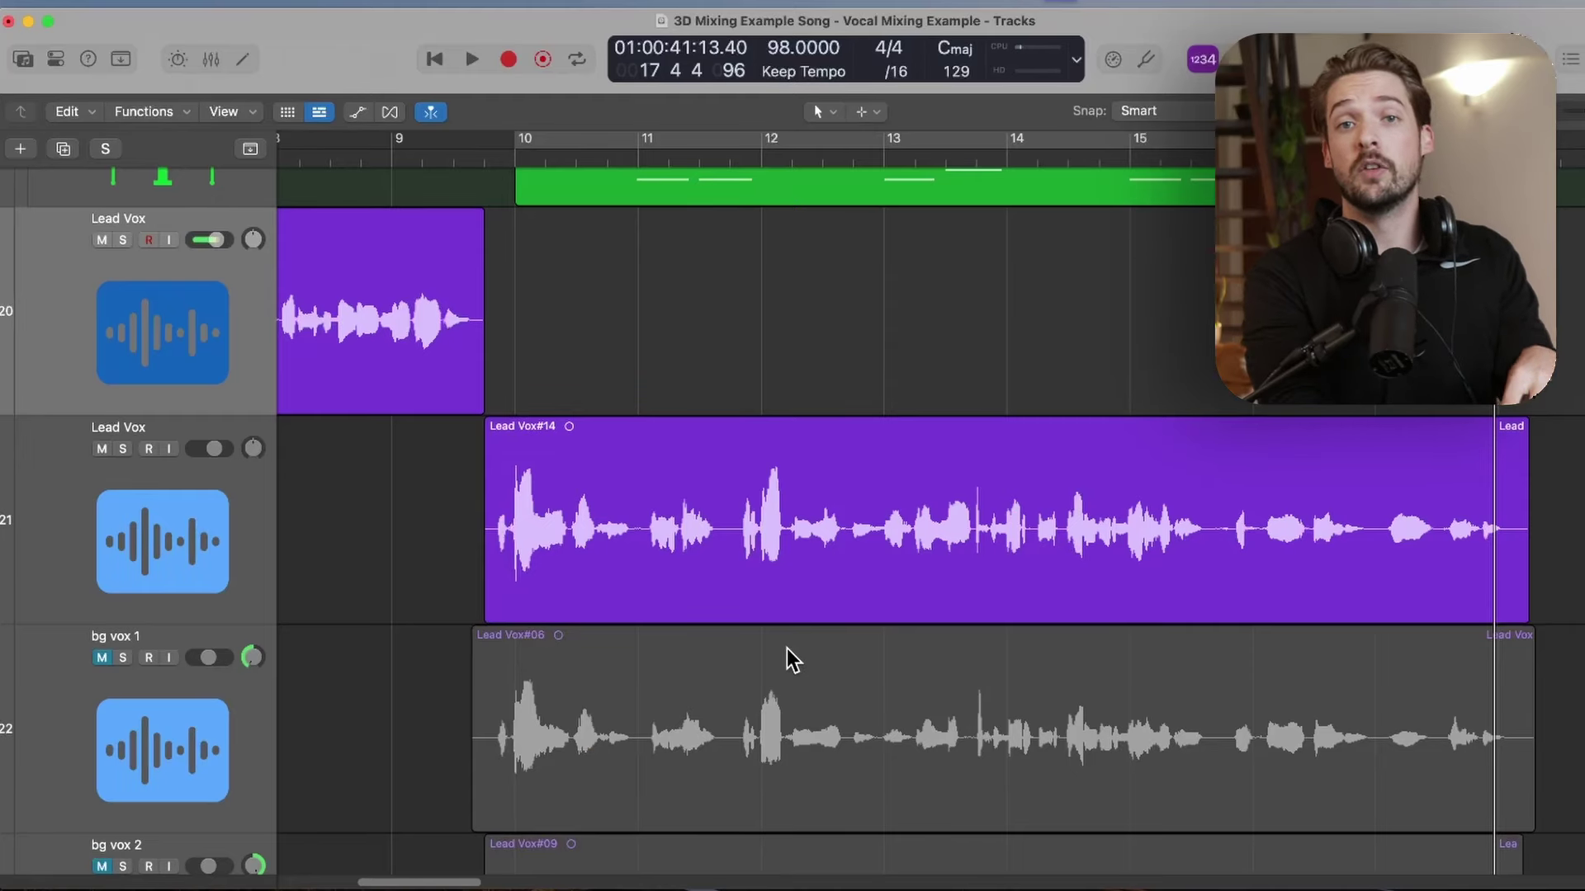
scroll(786, 649, "right", 2)
scroll(786, 648, "up", 1)
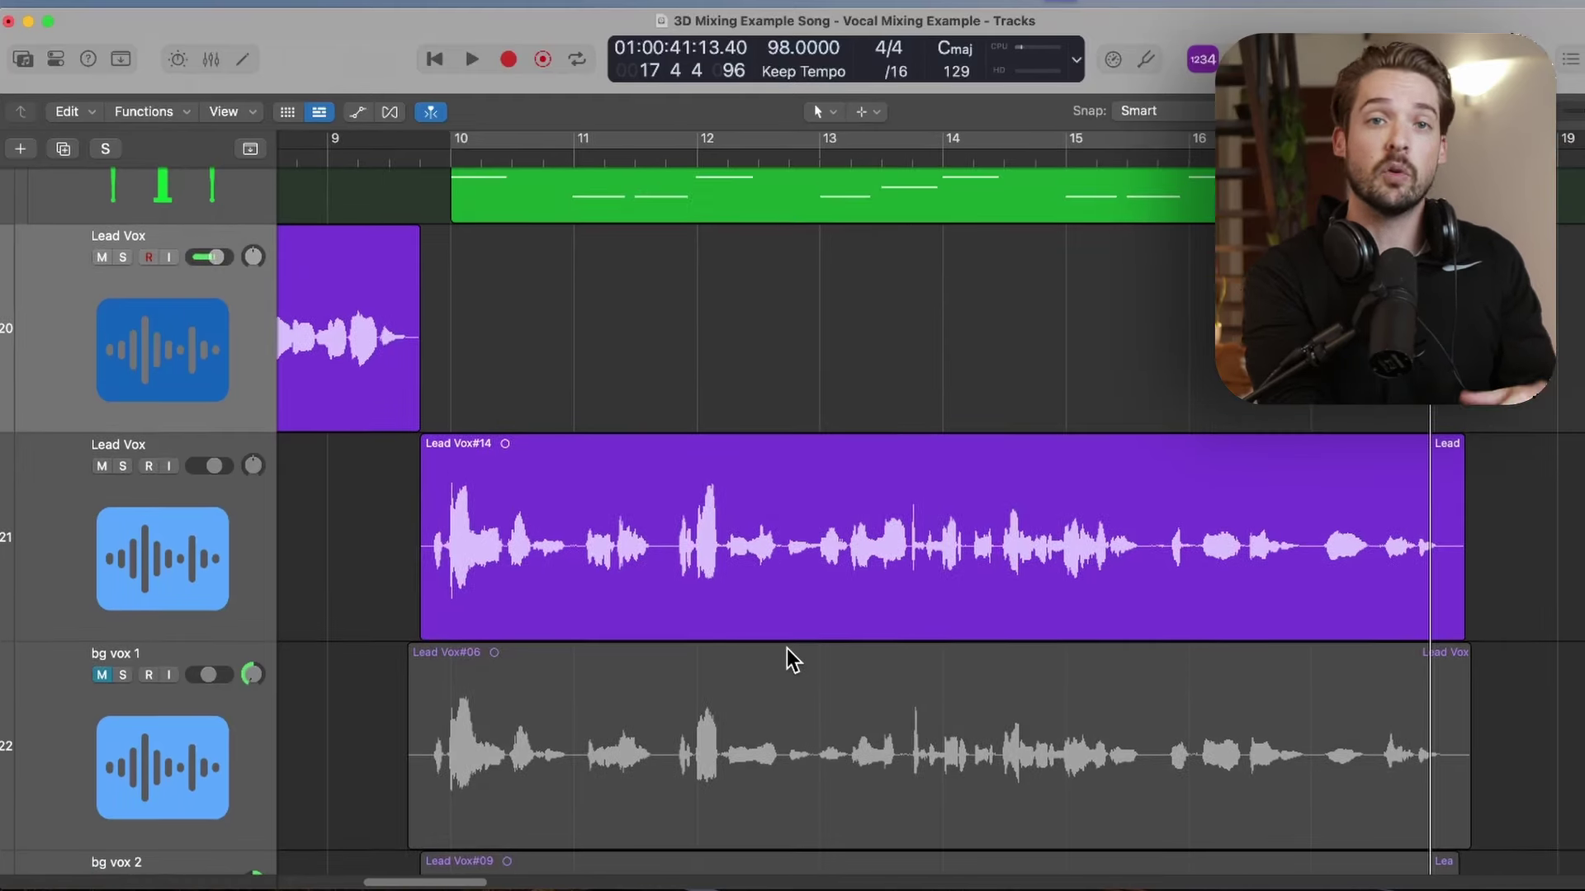
left_click_drag(673, 565, 705, 567)
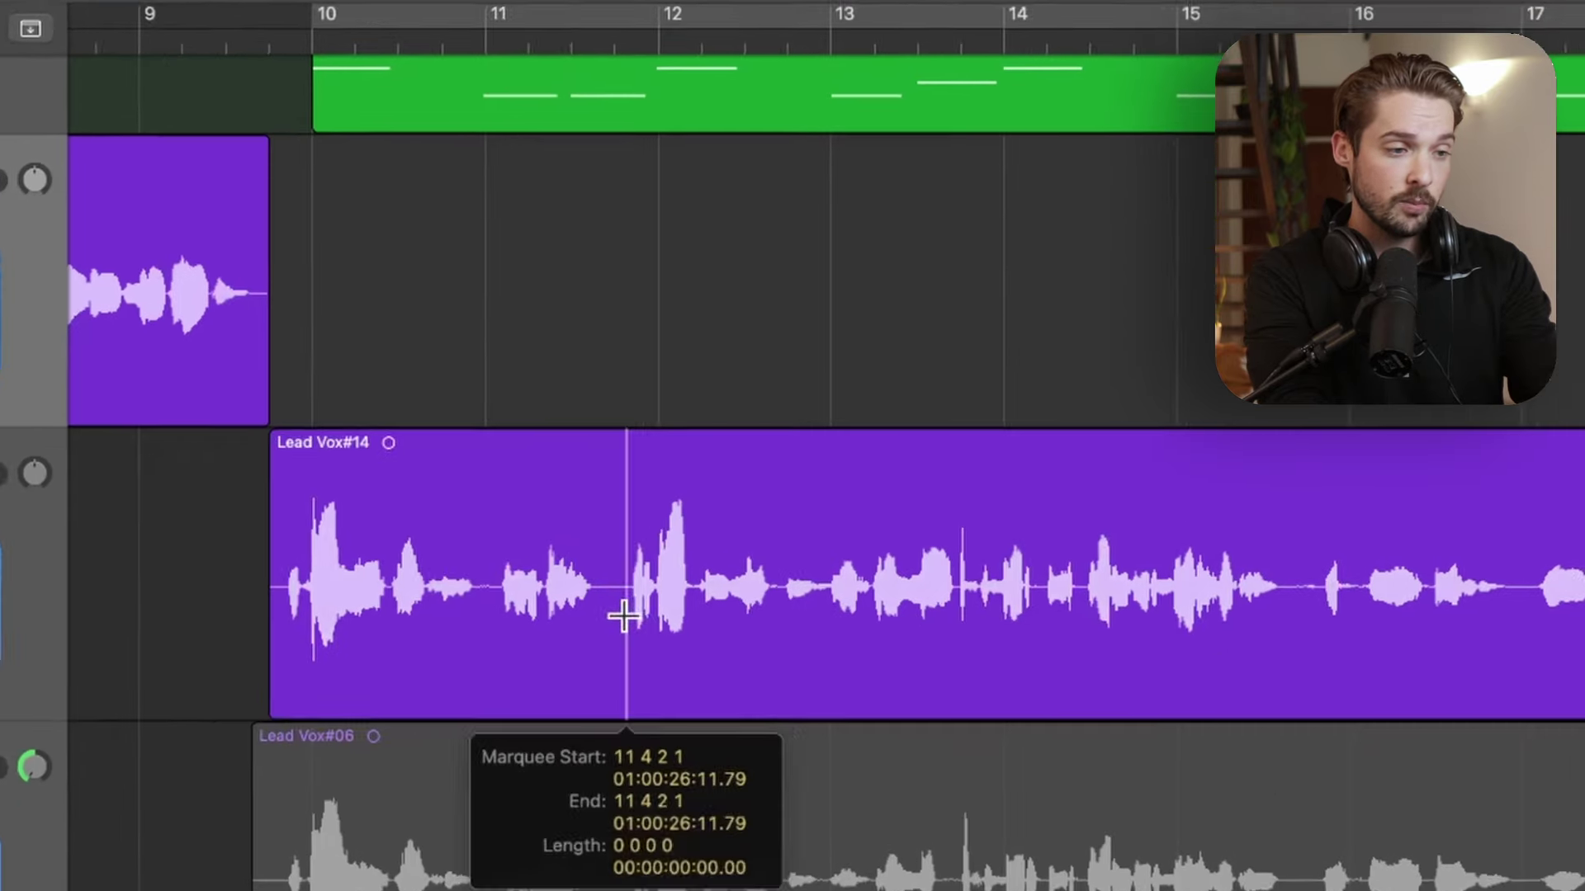
left_click_drag(669, 619, 685, 610)
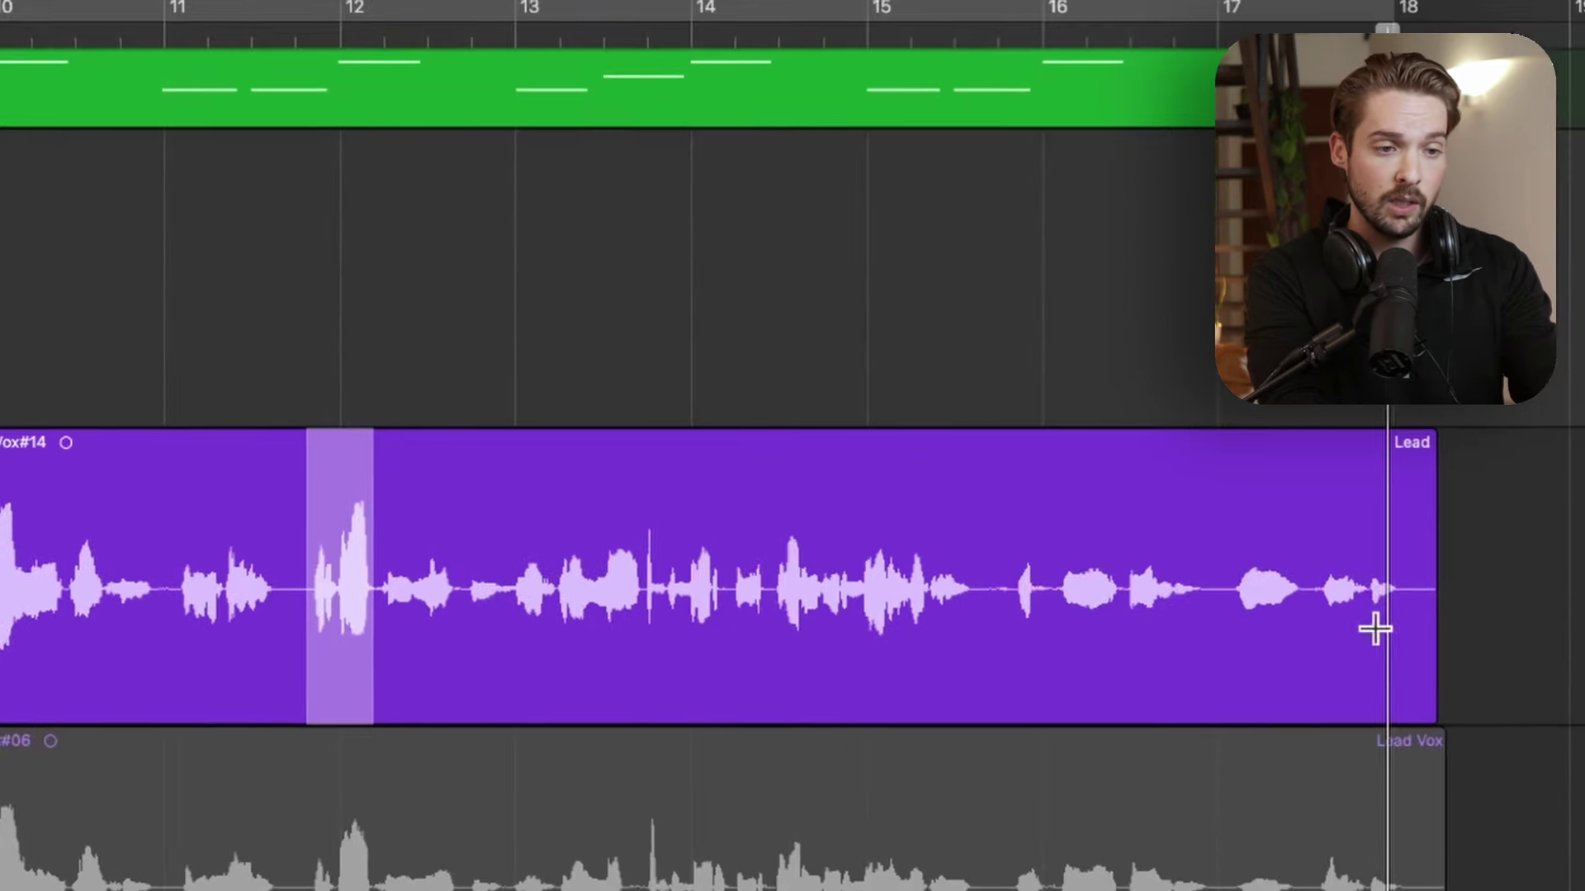
left_click_drag(1408, 574, 1437, 576)
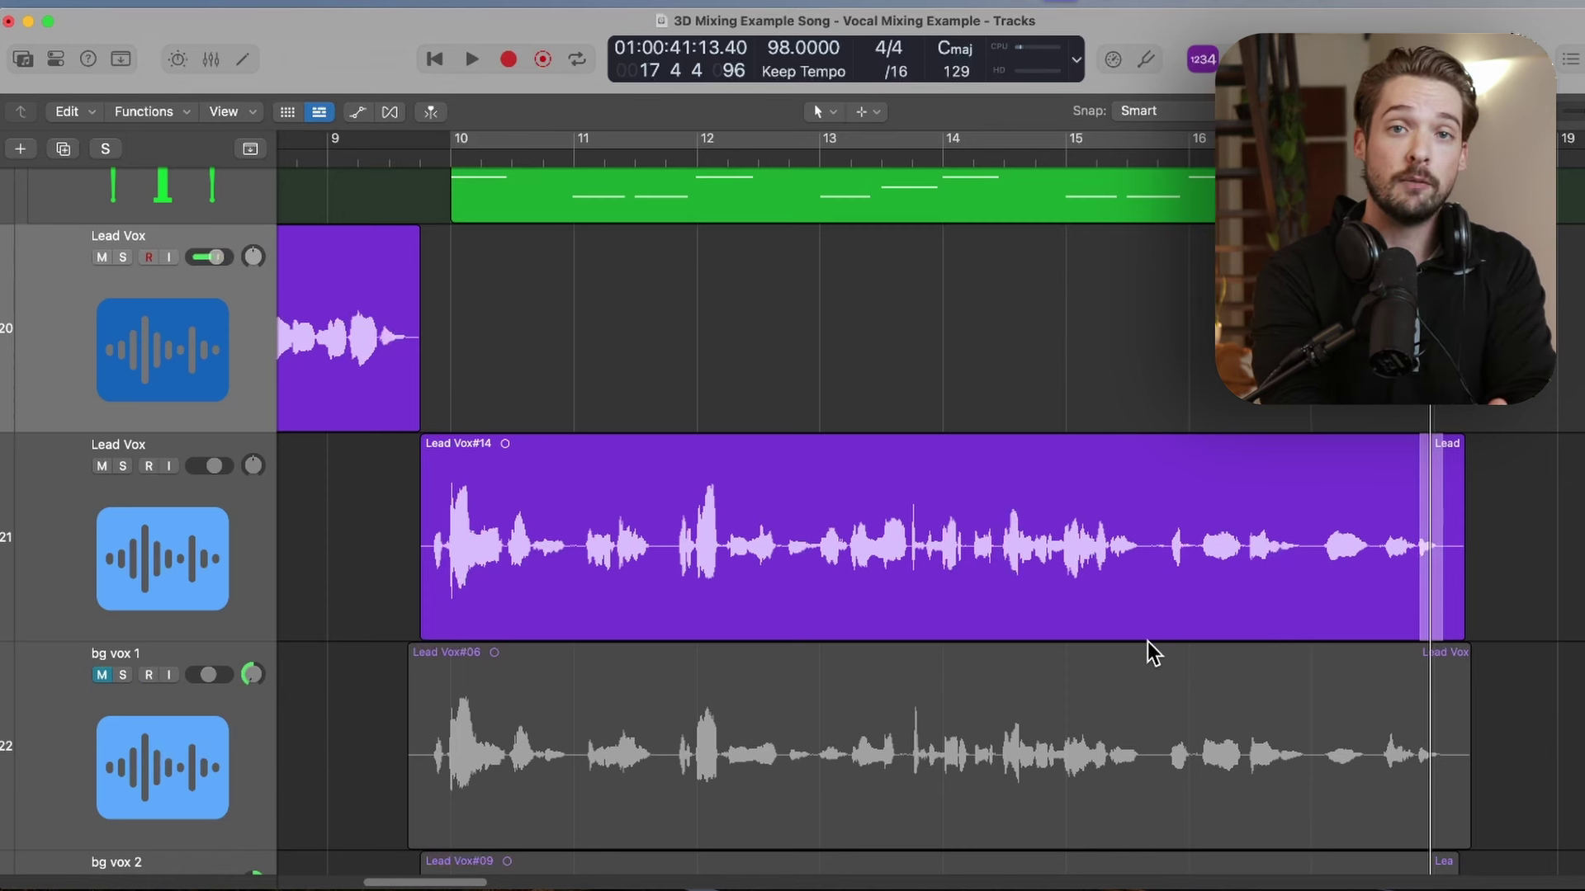
left_click(467, 610)
scroll(466, 610, "up", 1)
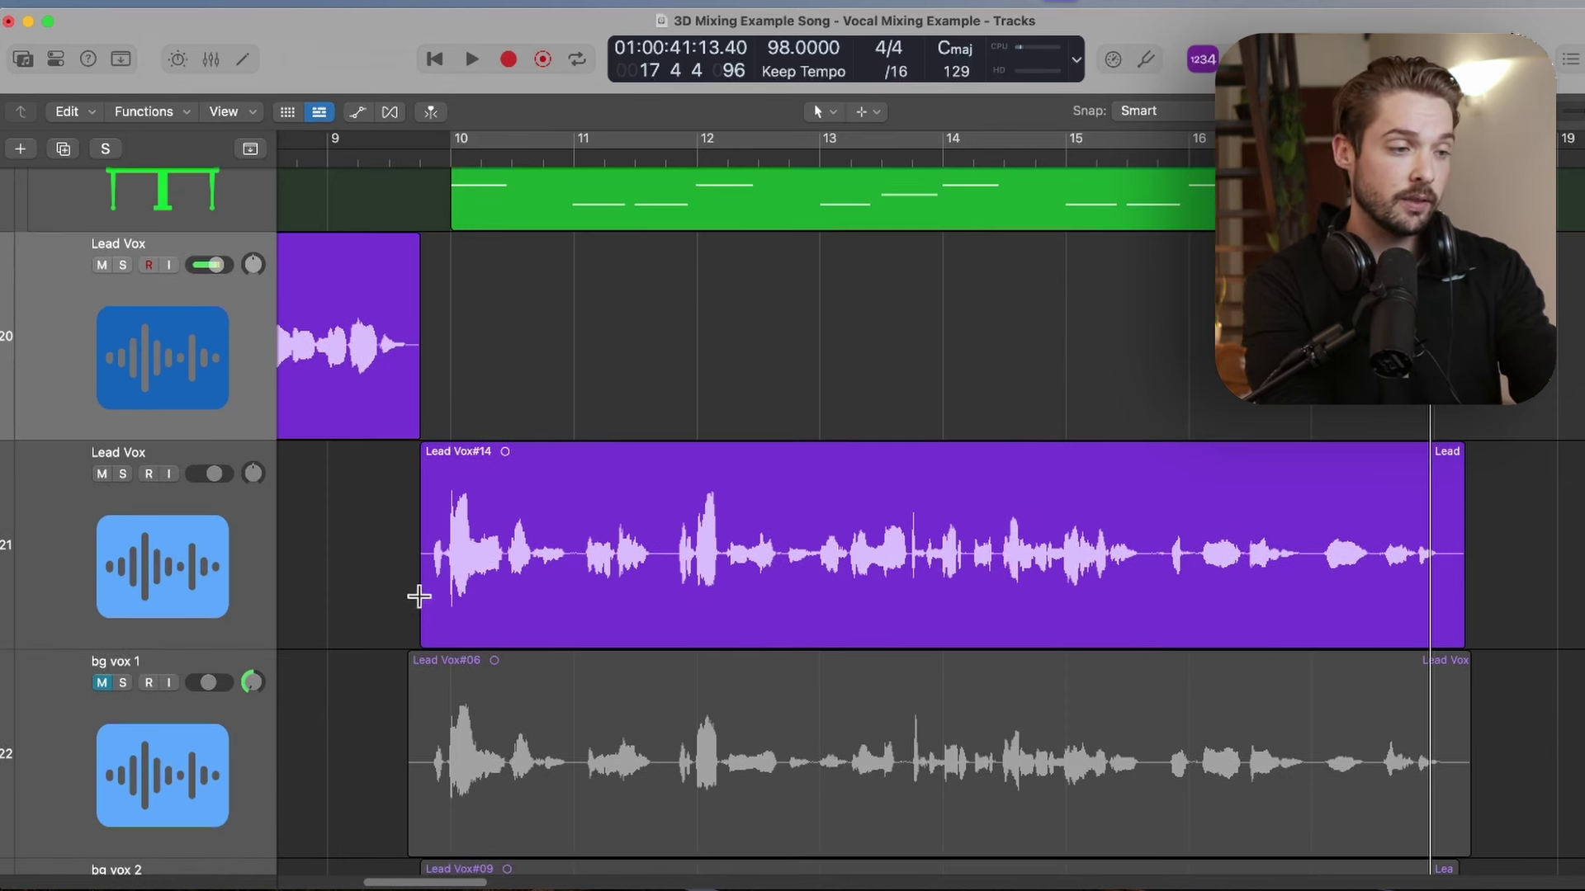
left_click_drag(418, 596, 505, 598)
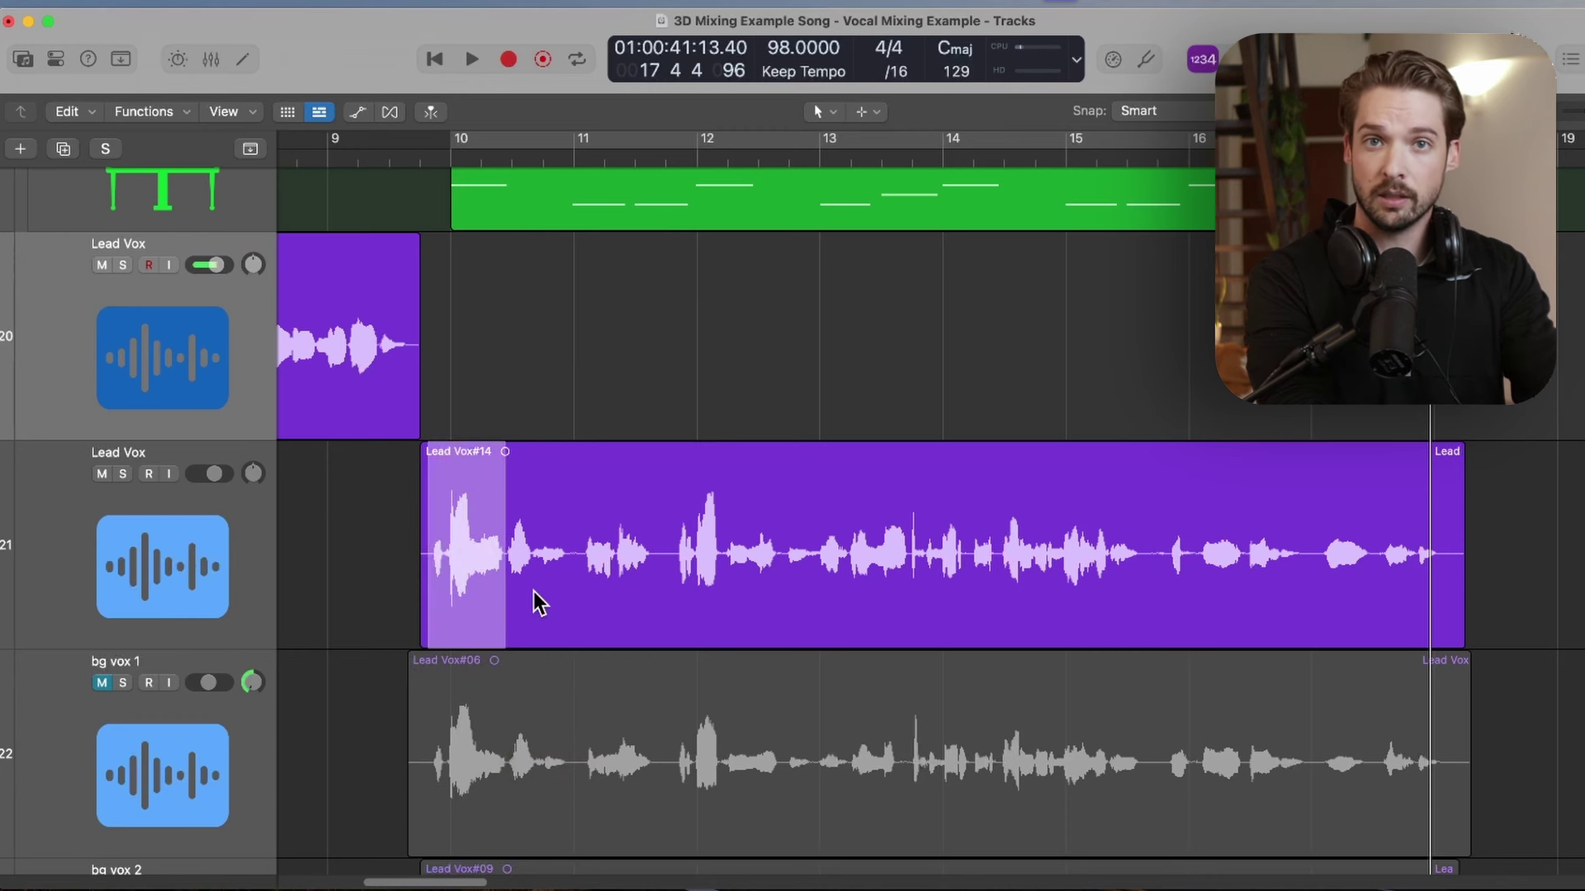
left_click(574, 618)
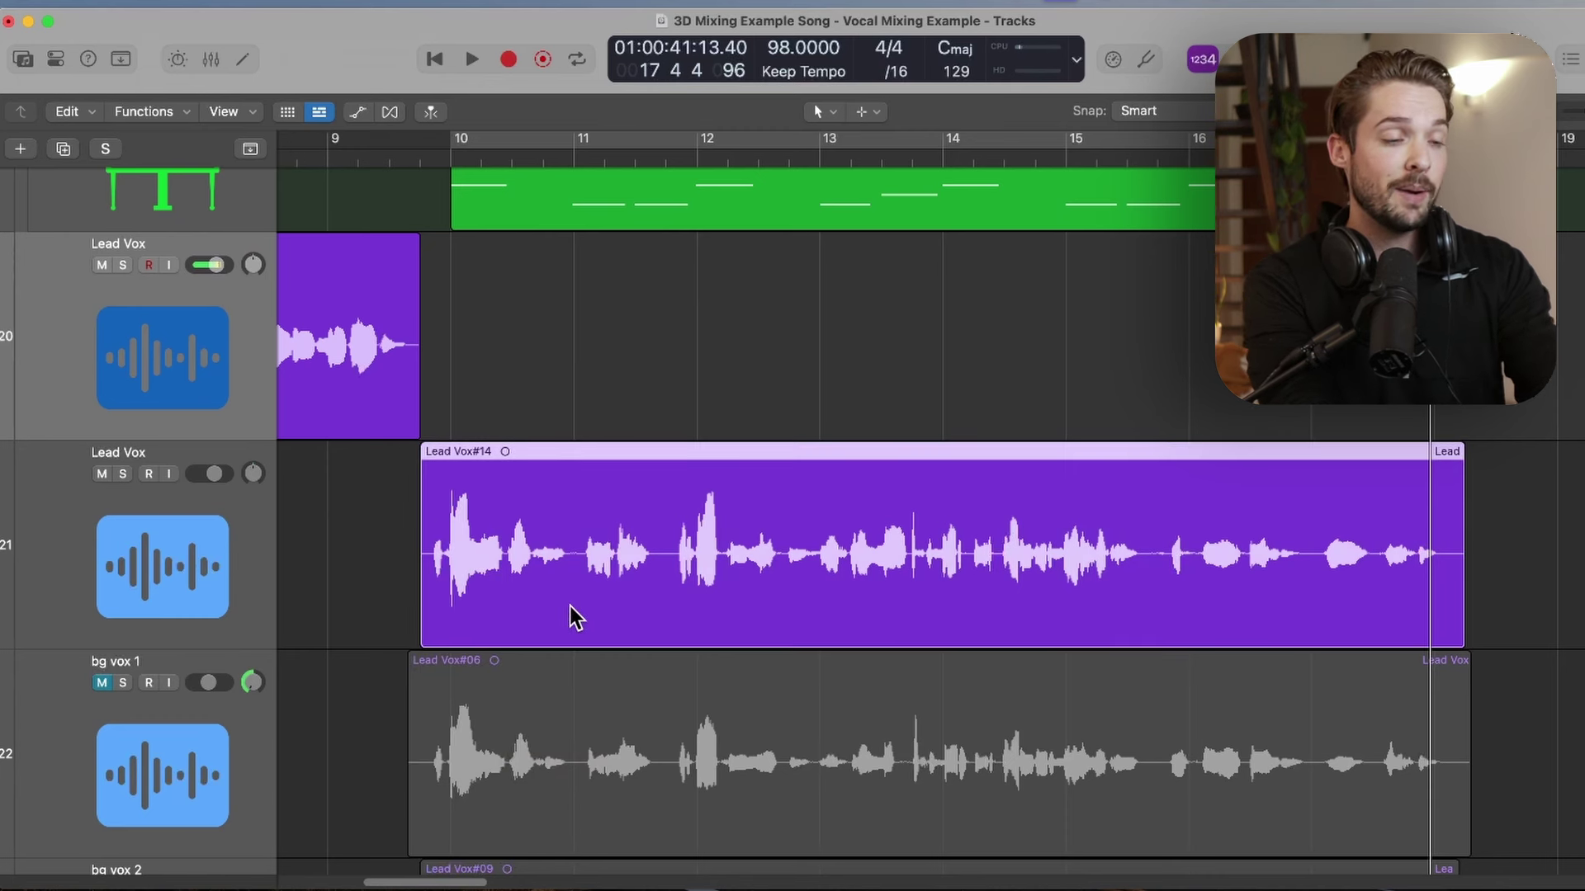
- Add volume automation points on the Lead Vox and raise one section from -2.0 dB to -1.1 dB
key("a")
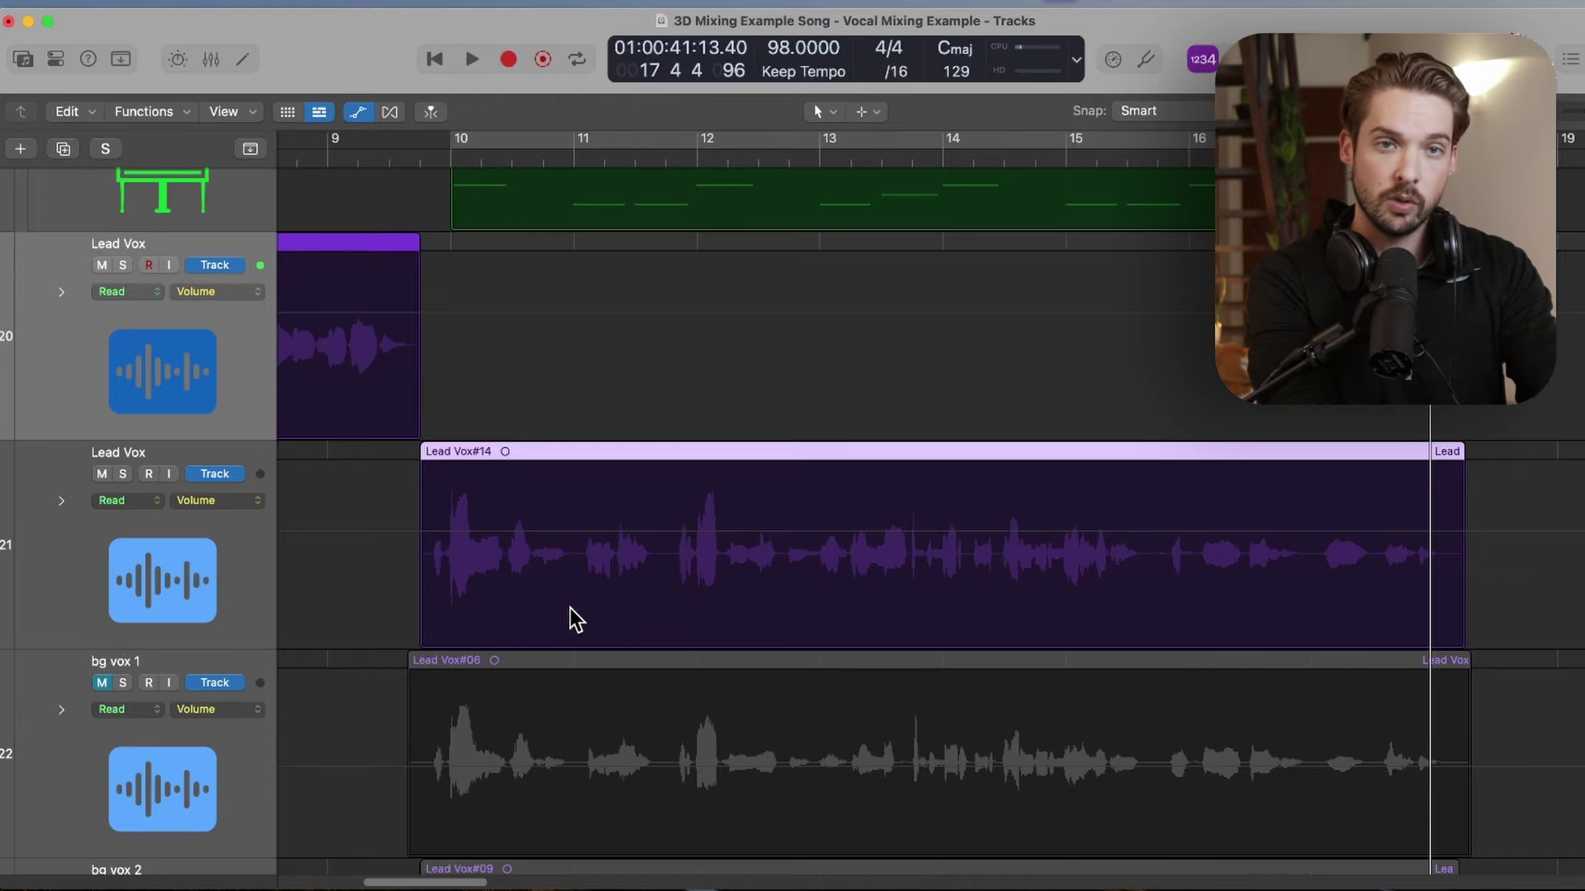
left_click(482, 533)
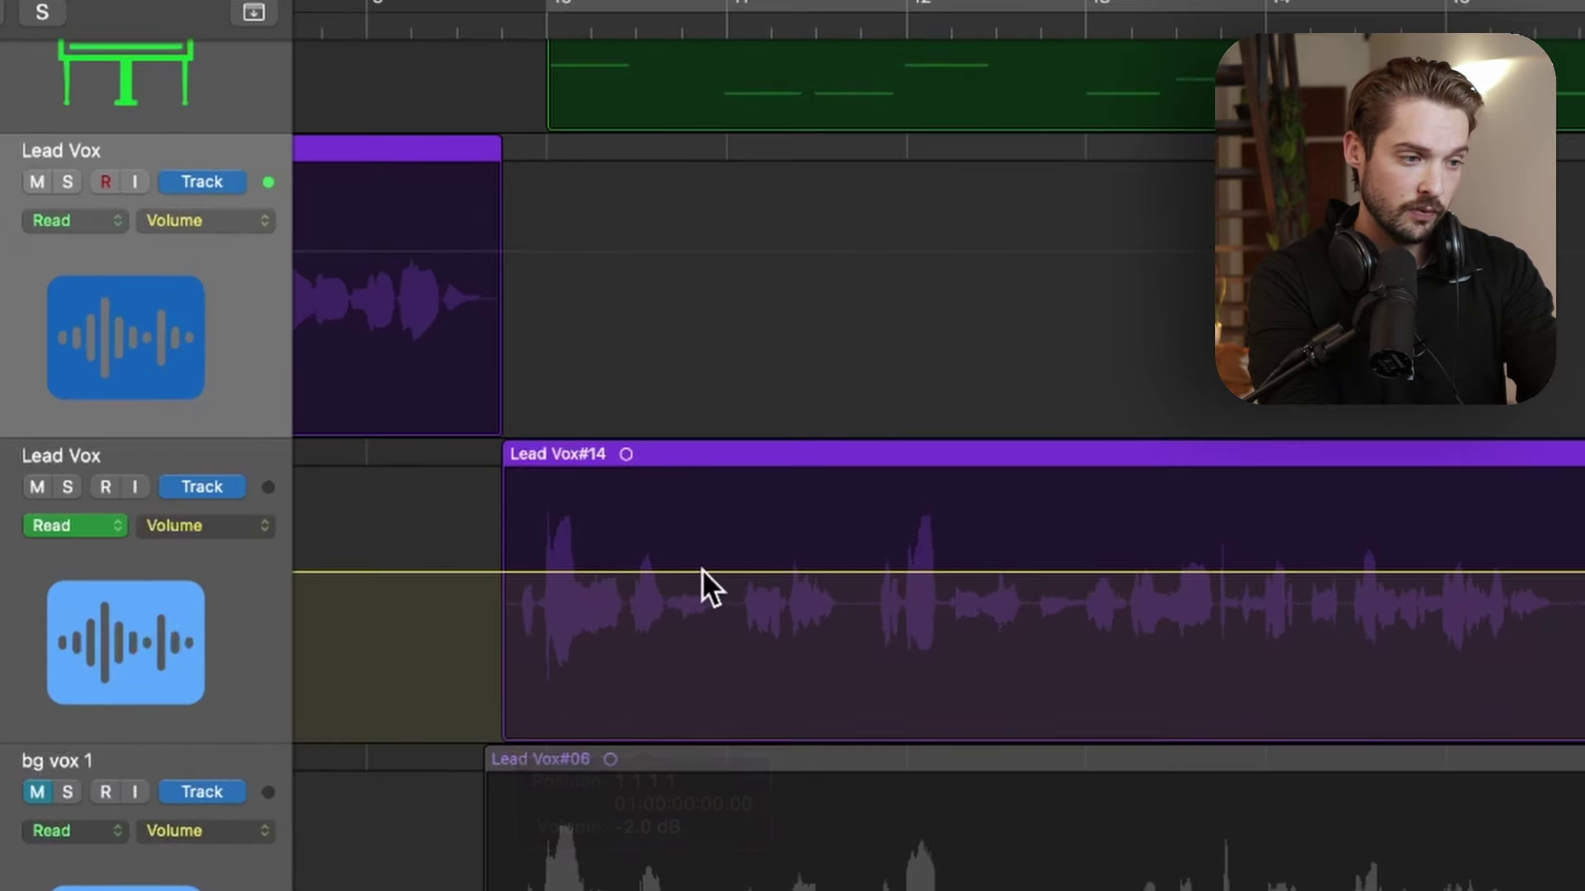
left_click(557, 531)
left_click(590, 532)
left_click_drag(785, 567, 870, 518)
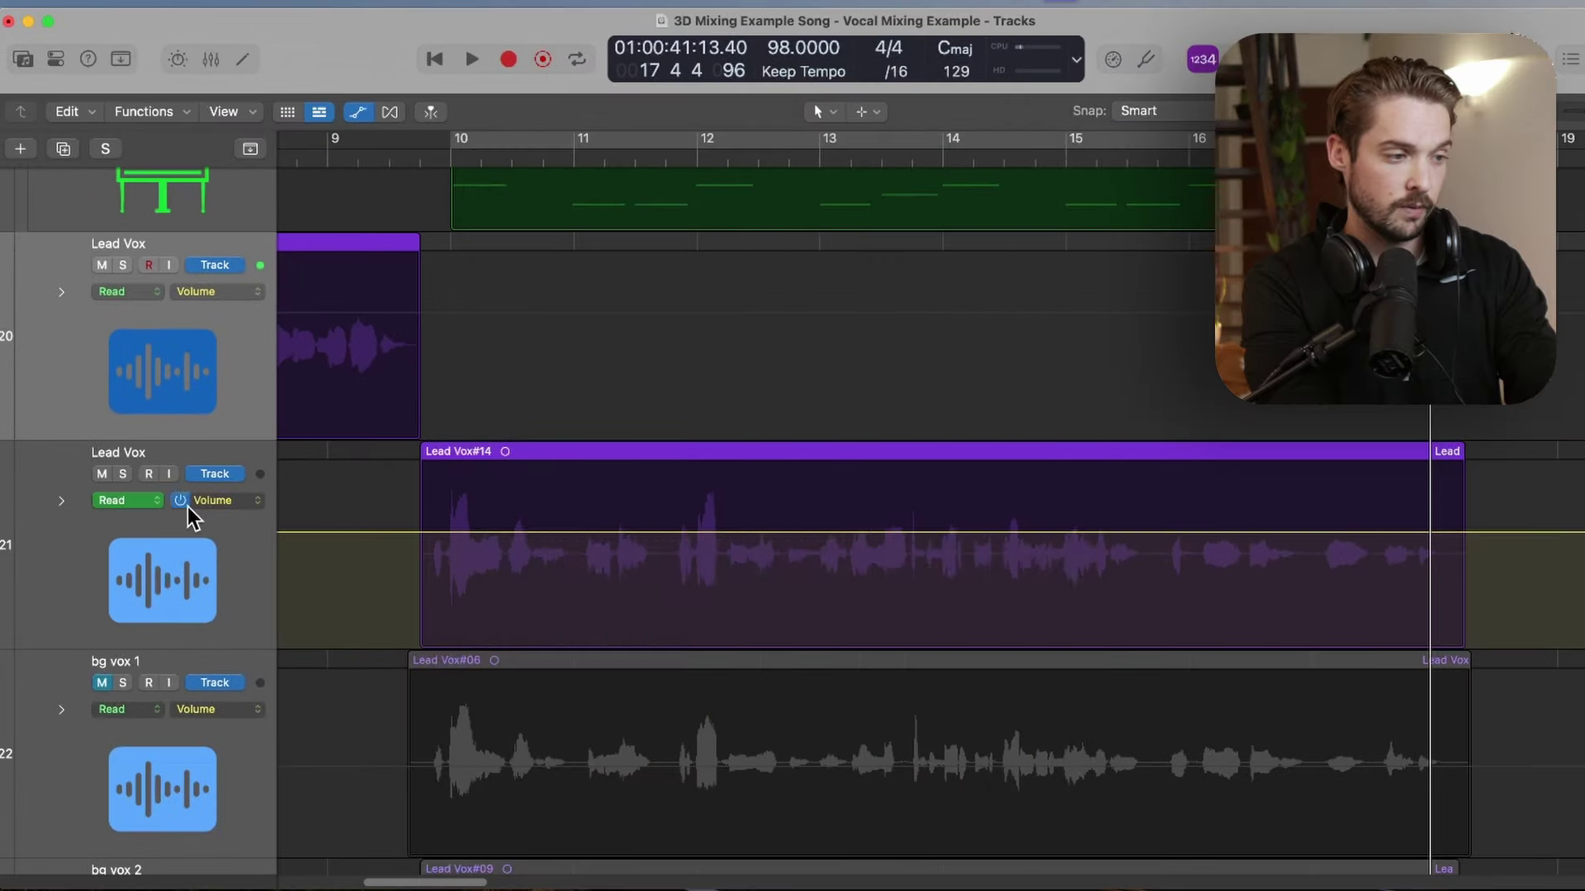
key("a")
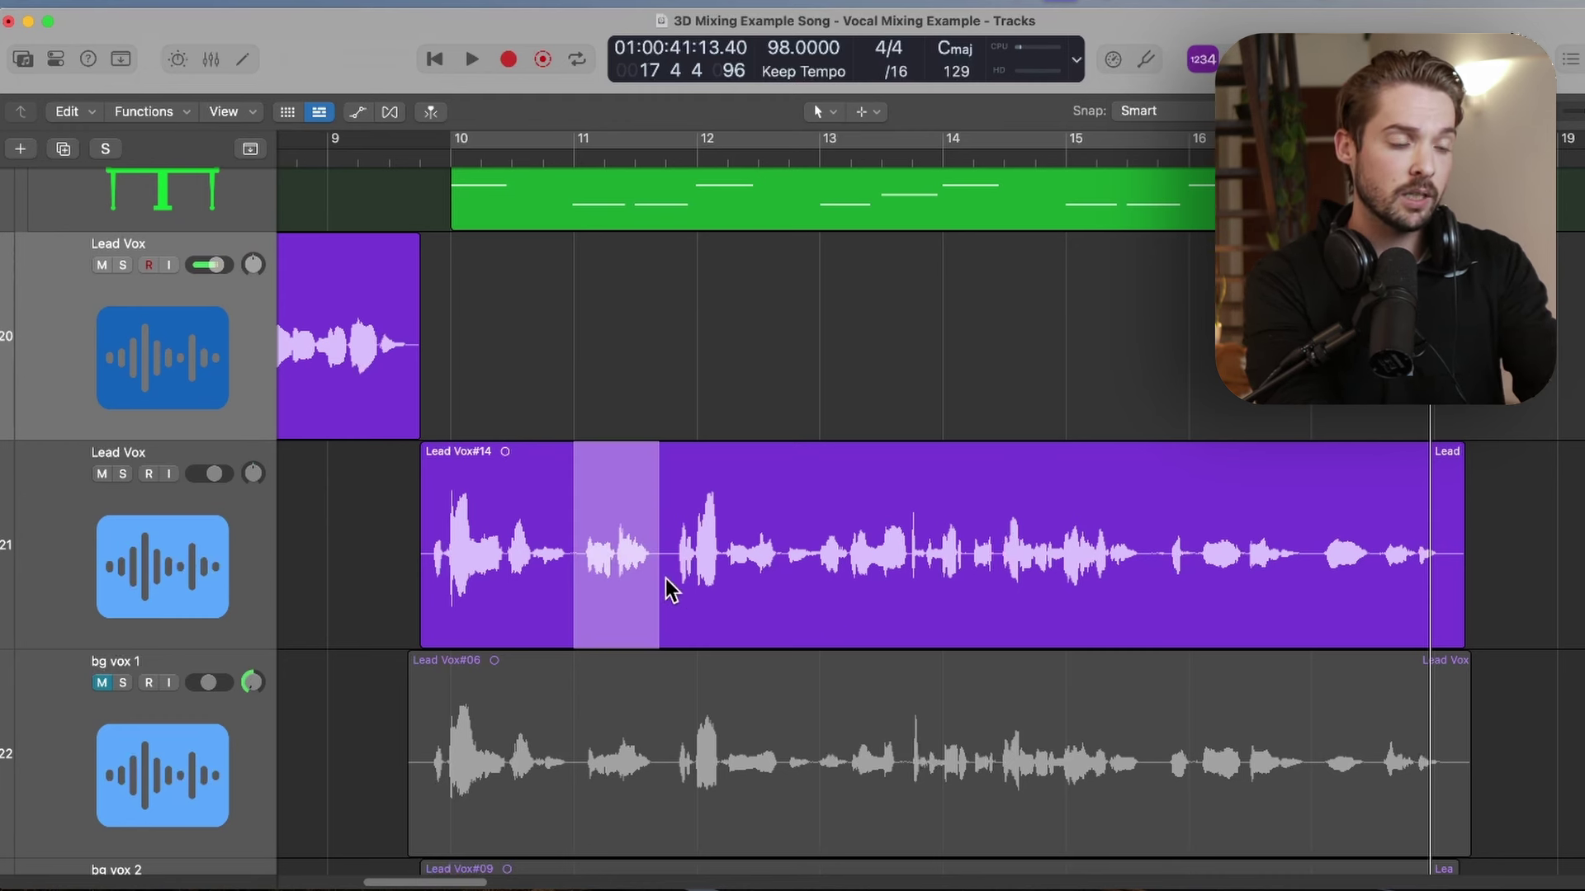
- Use the Marquee Tool to split one word into region Lead Vox#14.1, then show the Inspector
left_click(867, 113)
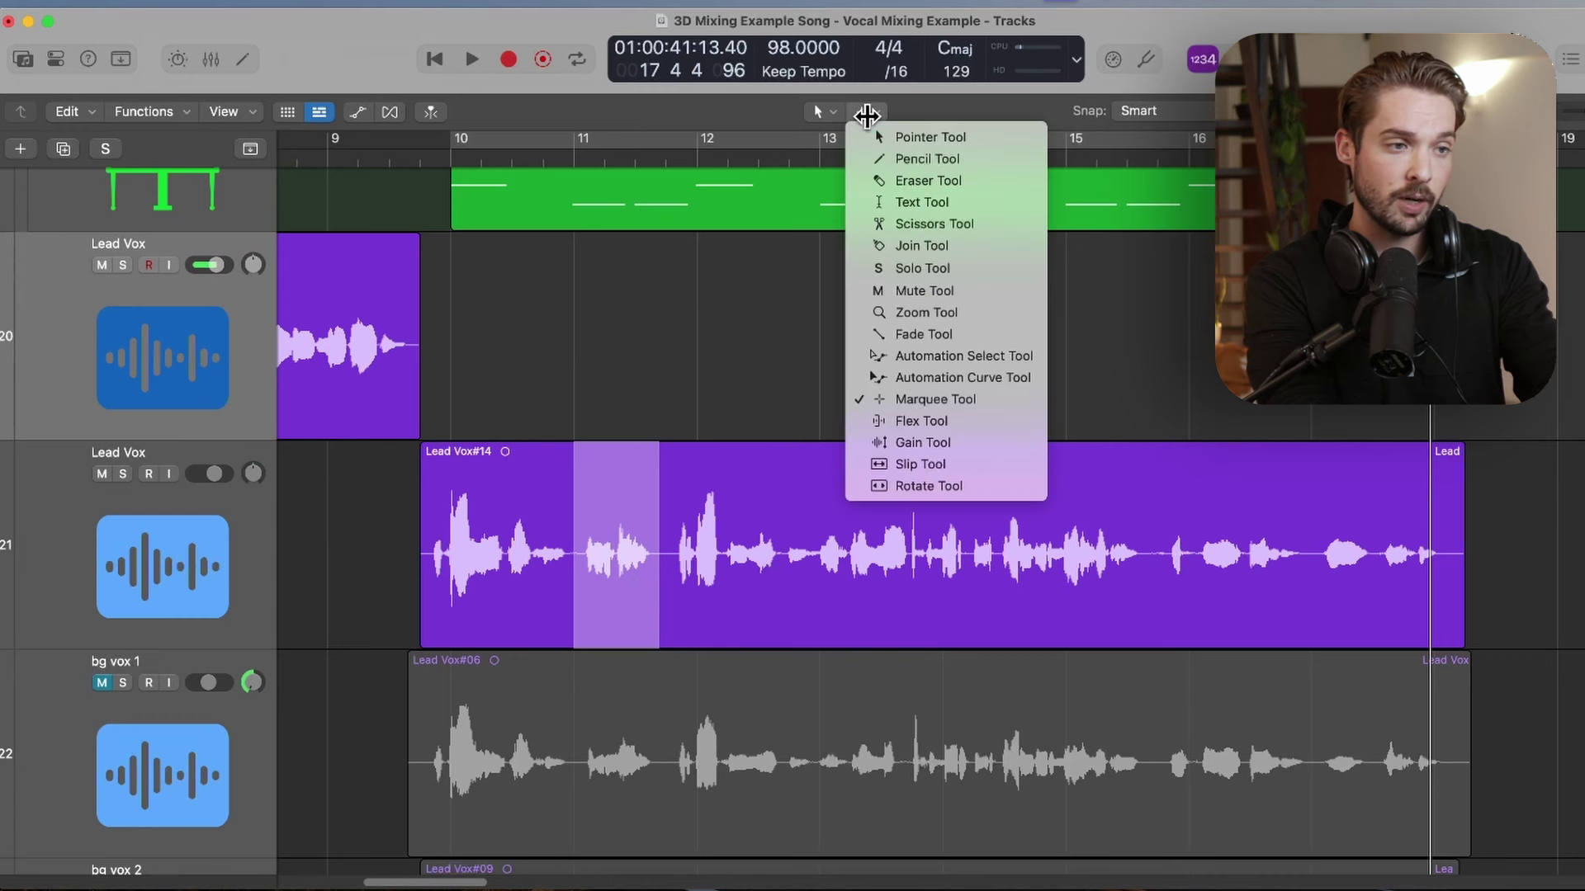
left_click(917, 397)
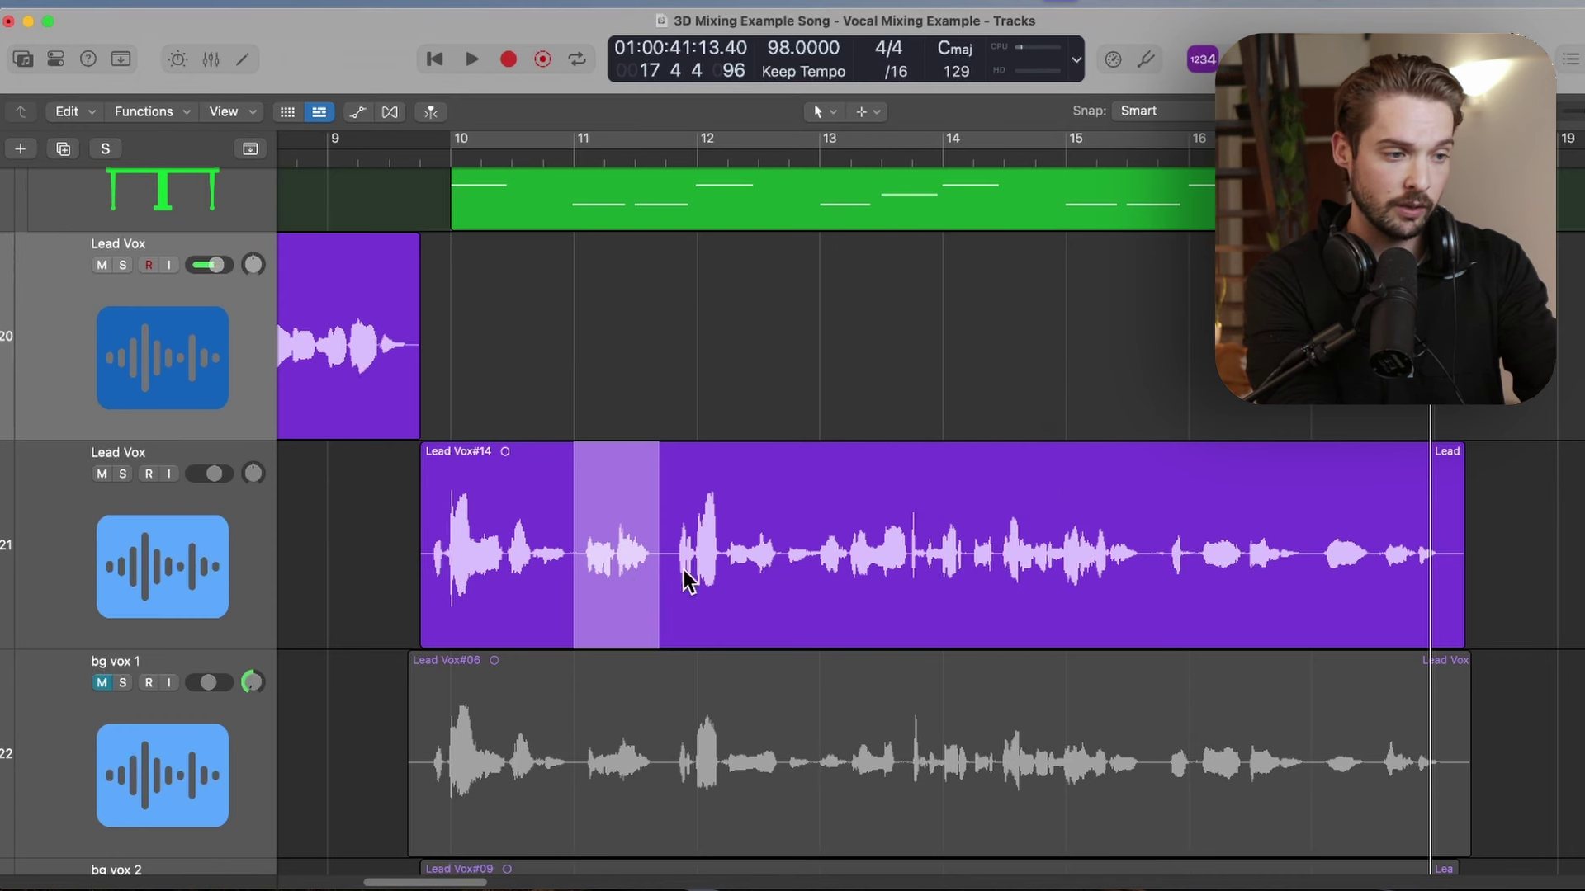
left_click(639, 584)
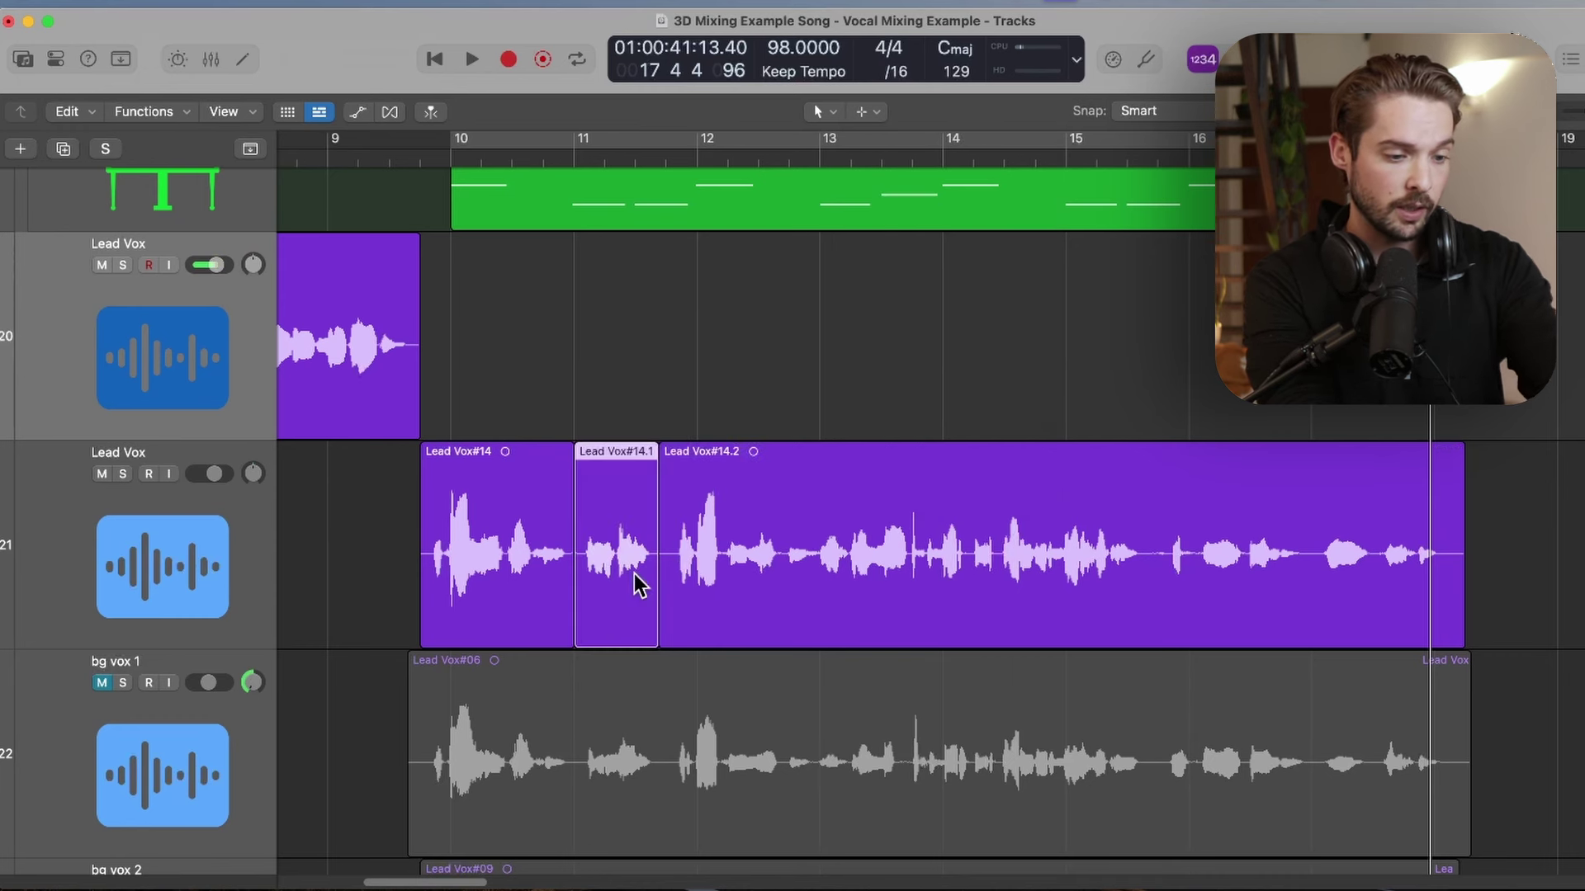
key("i")
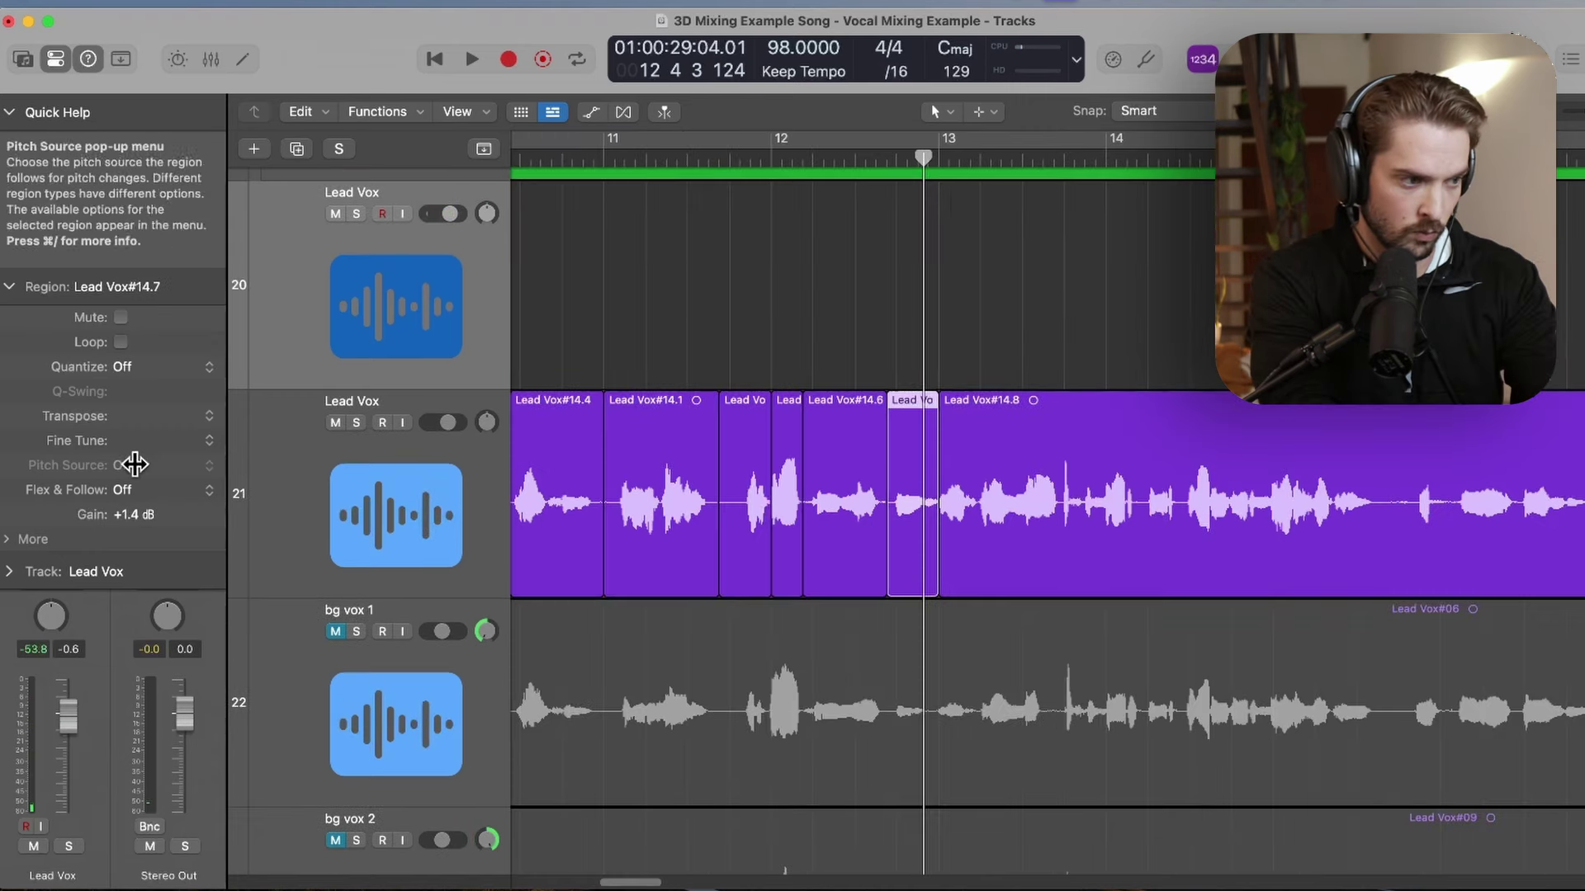
- Play the lead vocal from just before the edit to hear the split words
left_click(843, 156)
key("space")
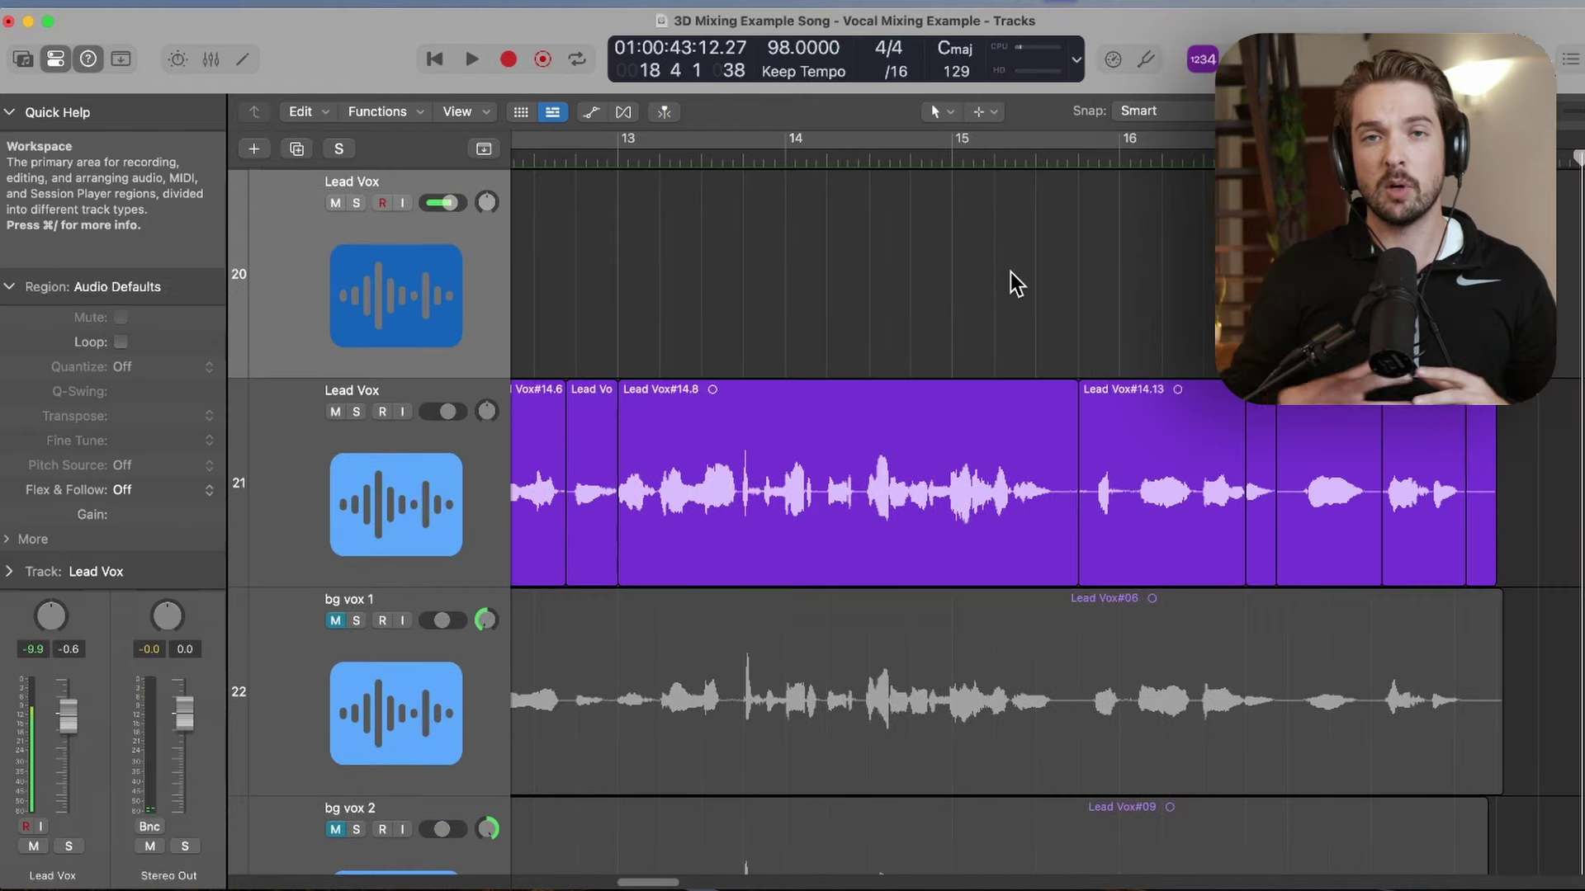
scroll(1010, 272, "left", 3)
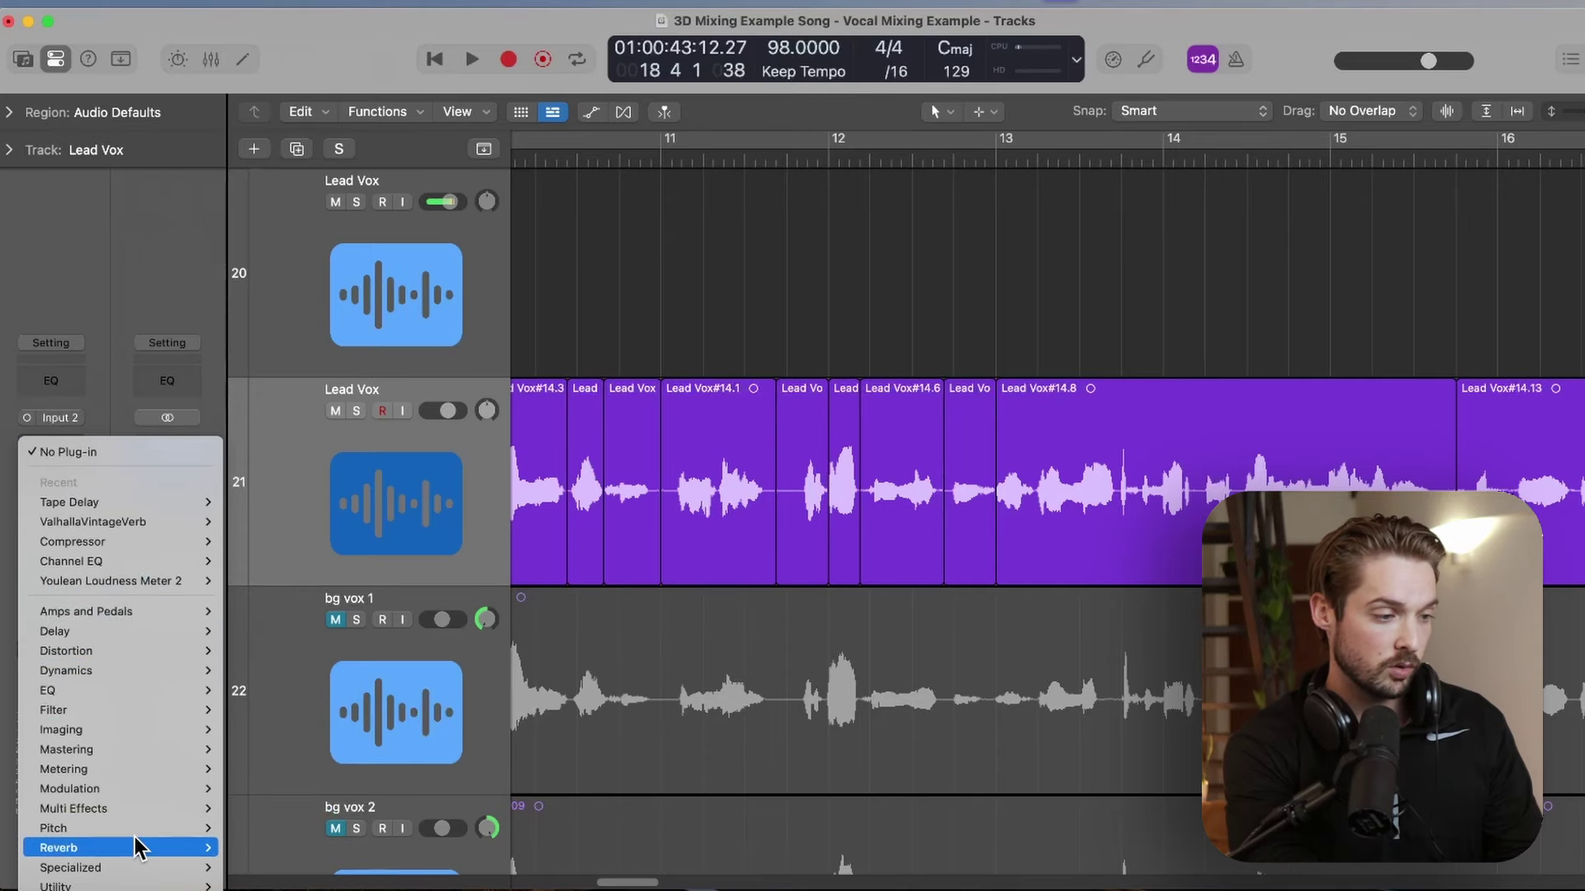
- Insert Auto-Tune Pro in mono on the Lead Vox channel
mouse_move(135, 830)
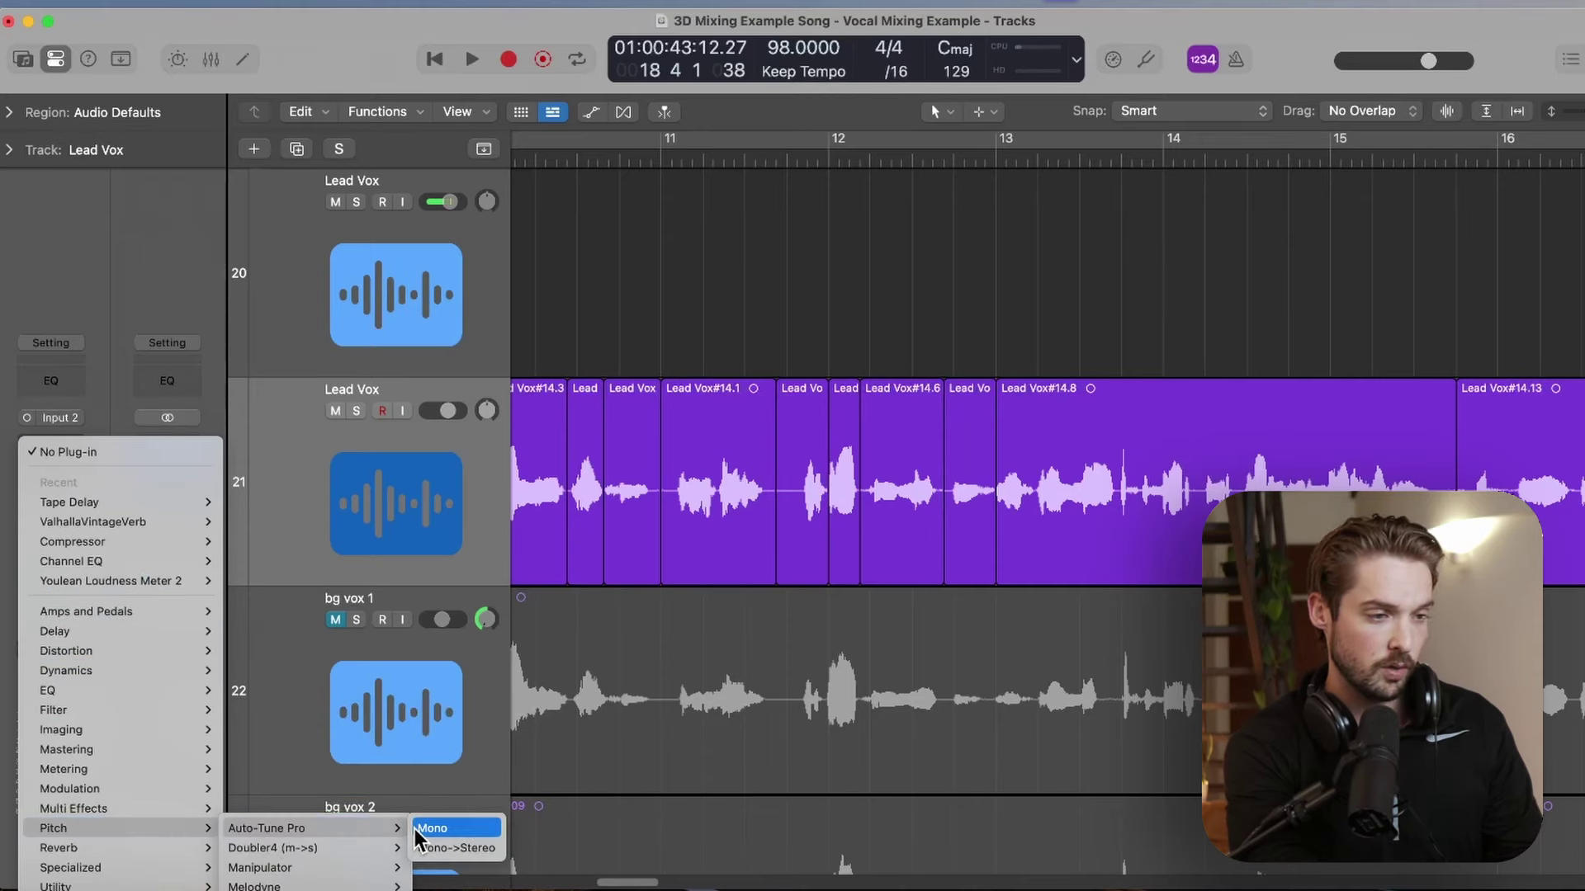
left_click(414, 829)
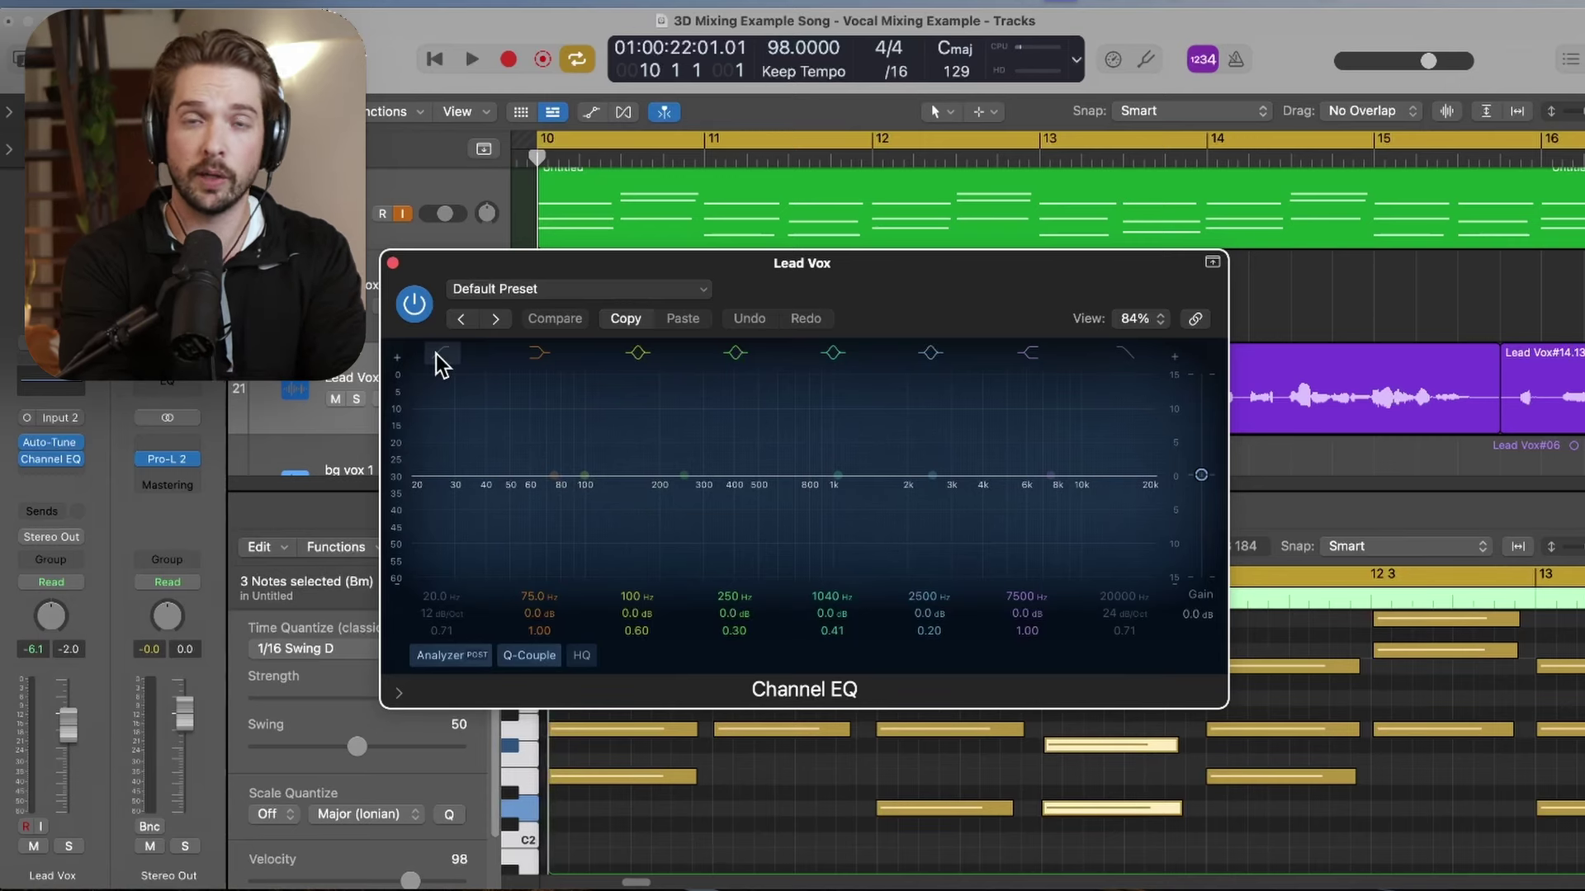
- Enable the Channel EQ low cut near 150 Hz and dip the midrange around 498 Hz
left_click(439, 355)
mouse_move(424, 507)
left_mouse_down()
mouse_move(900, 497)
mouse_move(717, 479)
left_mouse_up()
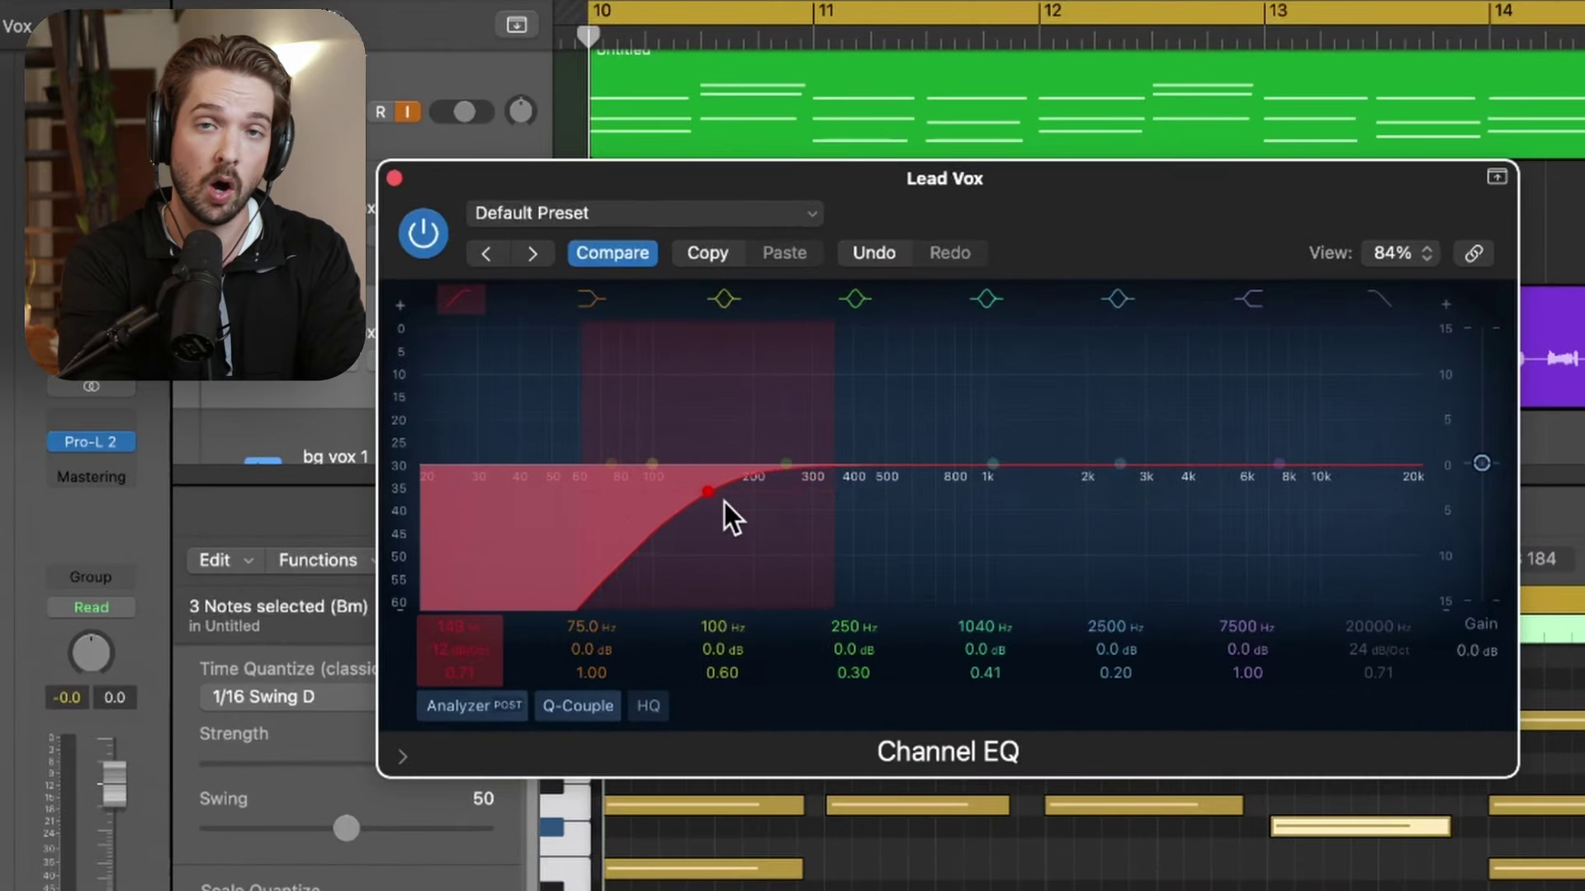
key("space")
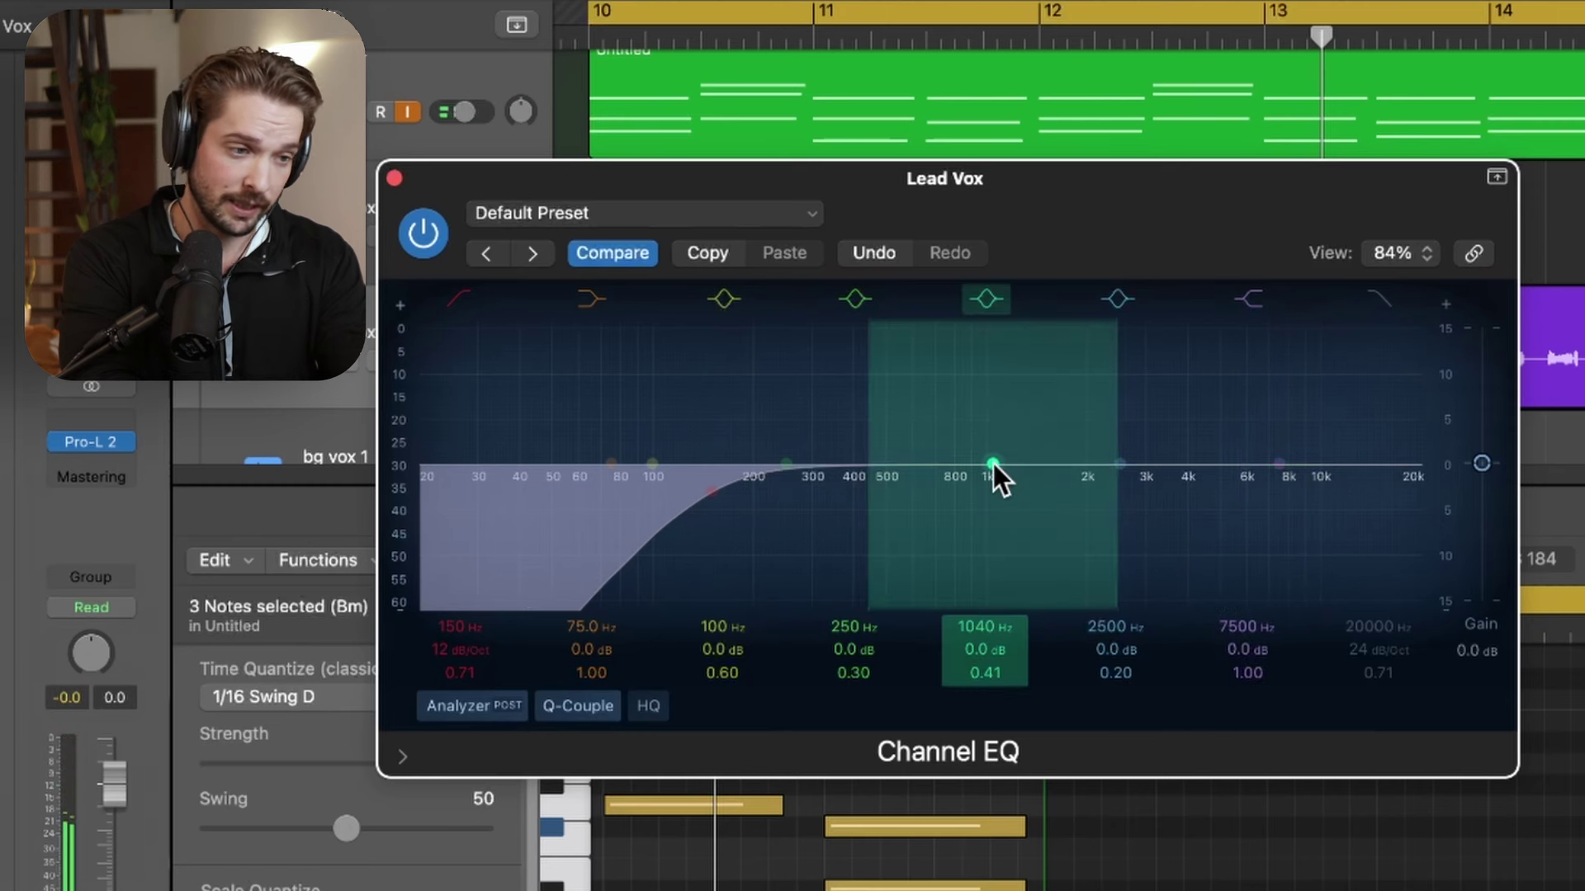
left_click_drag(993, 463, 888, 497)
key("space")
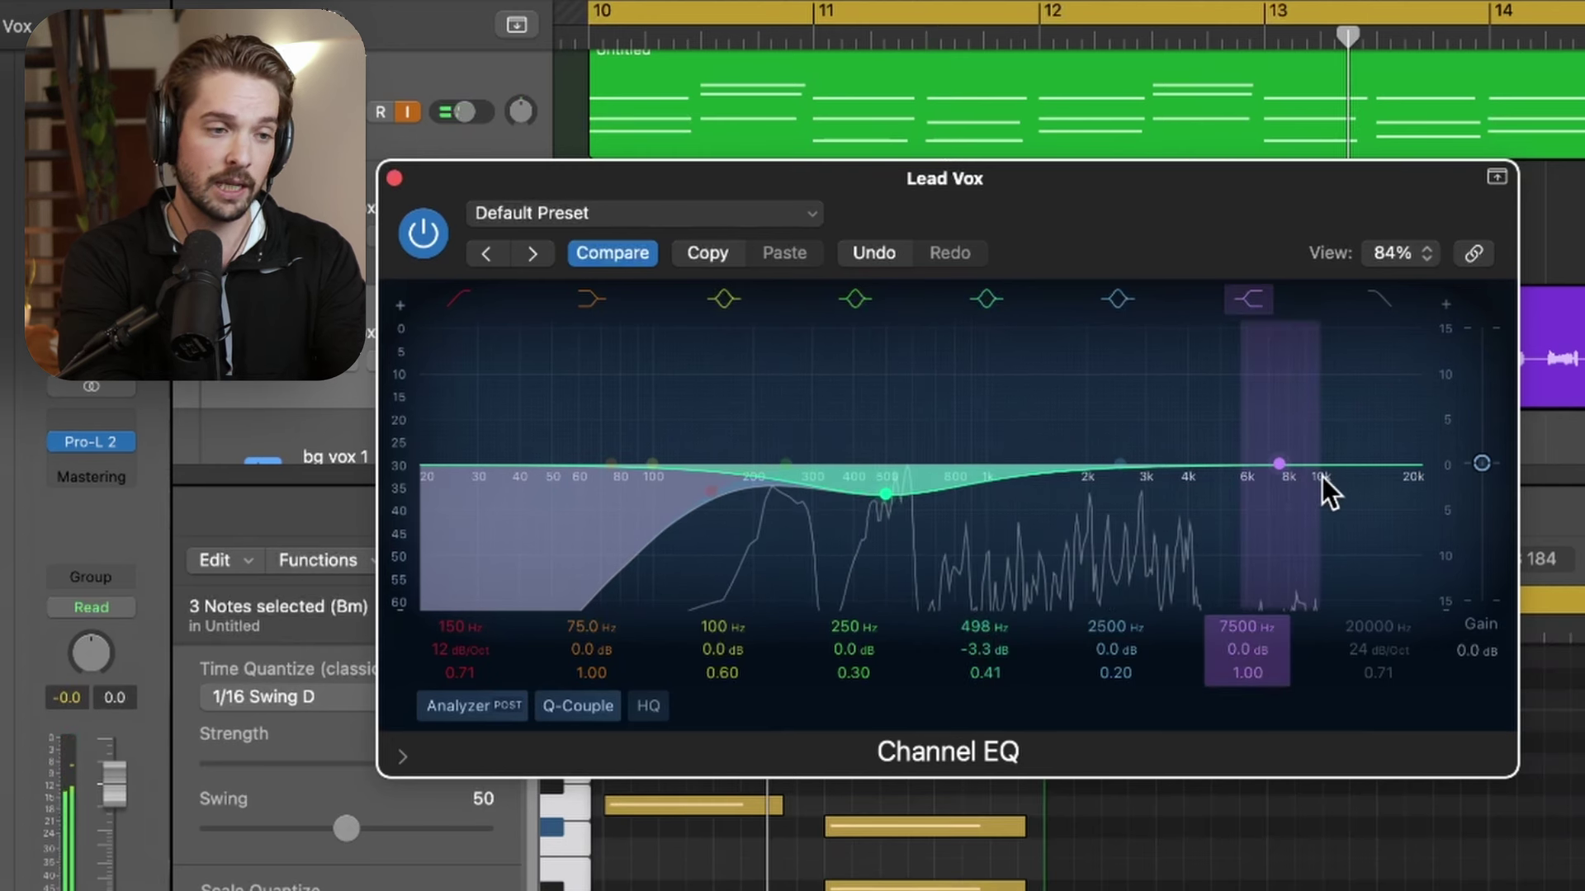
- Boost the high shelf at 7200 Hz and an upper-mid band near 1490 Hz
mouse_move(1296, 473)
left_mouse_down()
mouse_move(1296, 393)
mouse_move(1274, 469)
left_mouse_up()
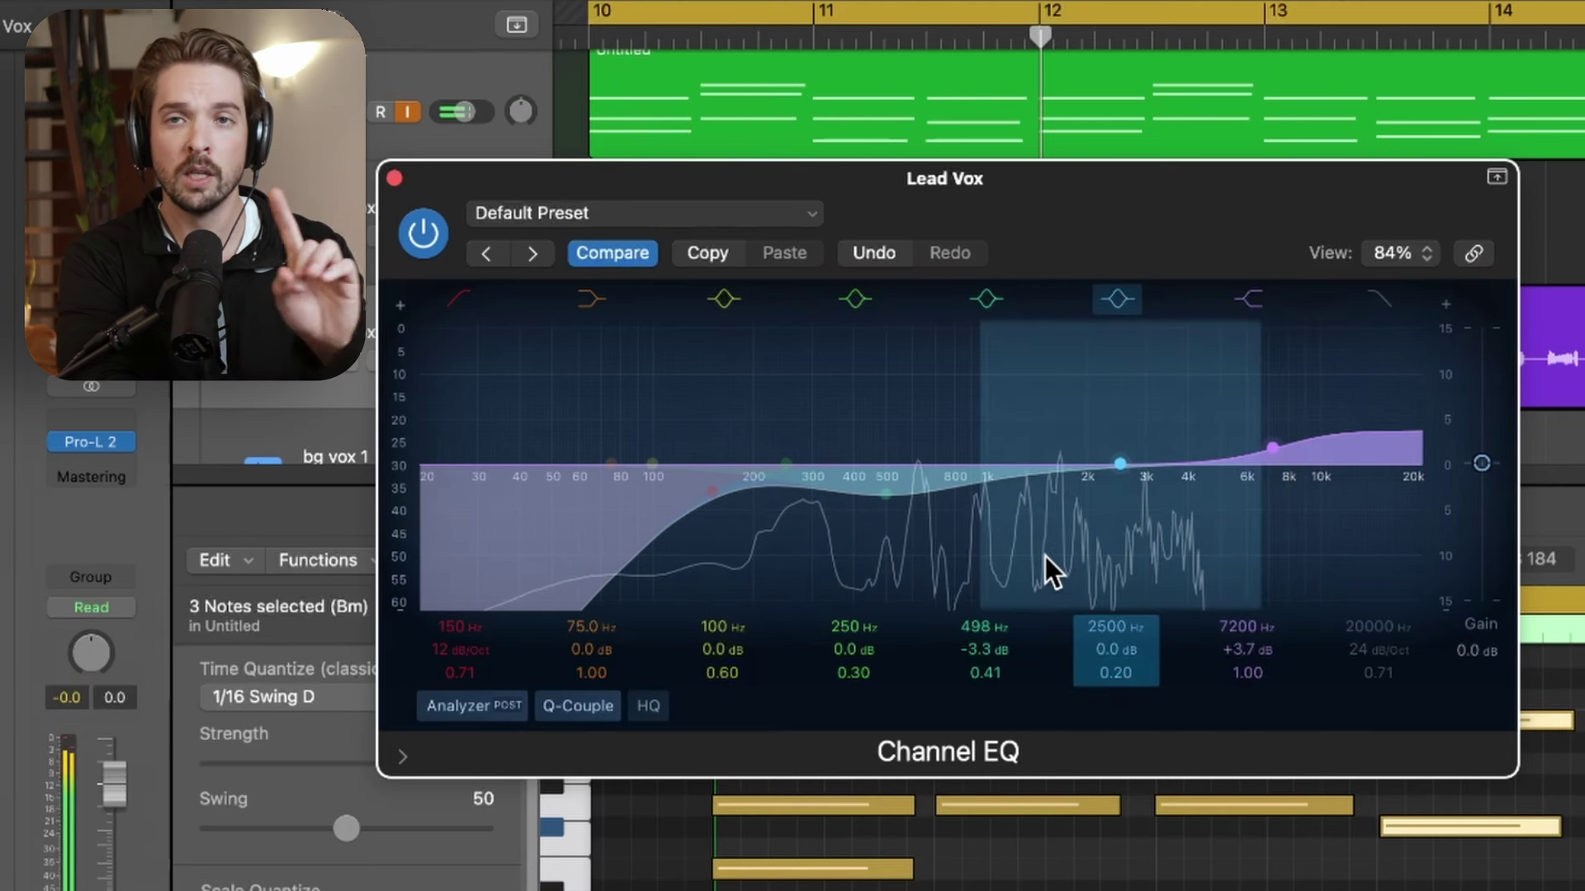
key("space")
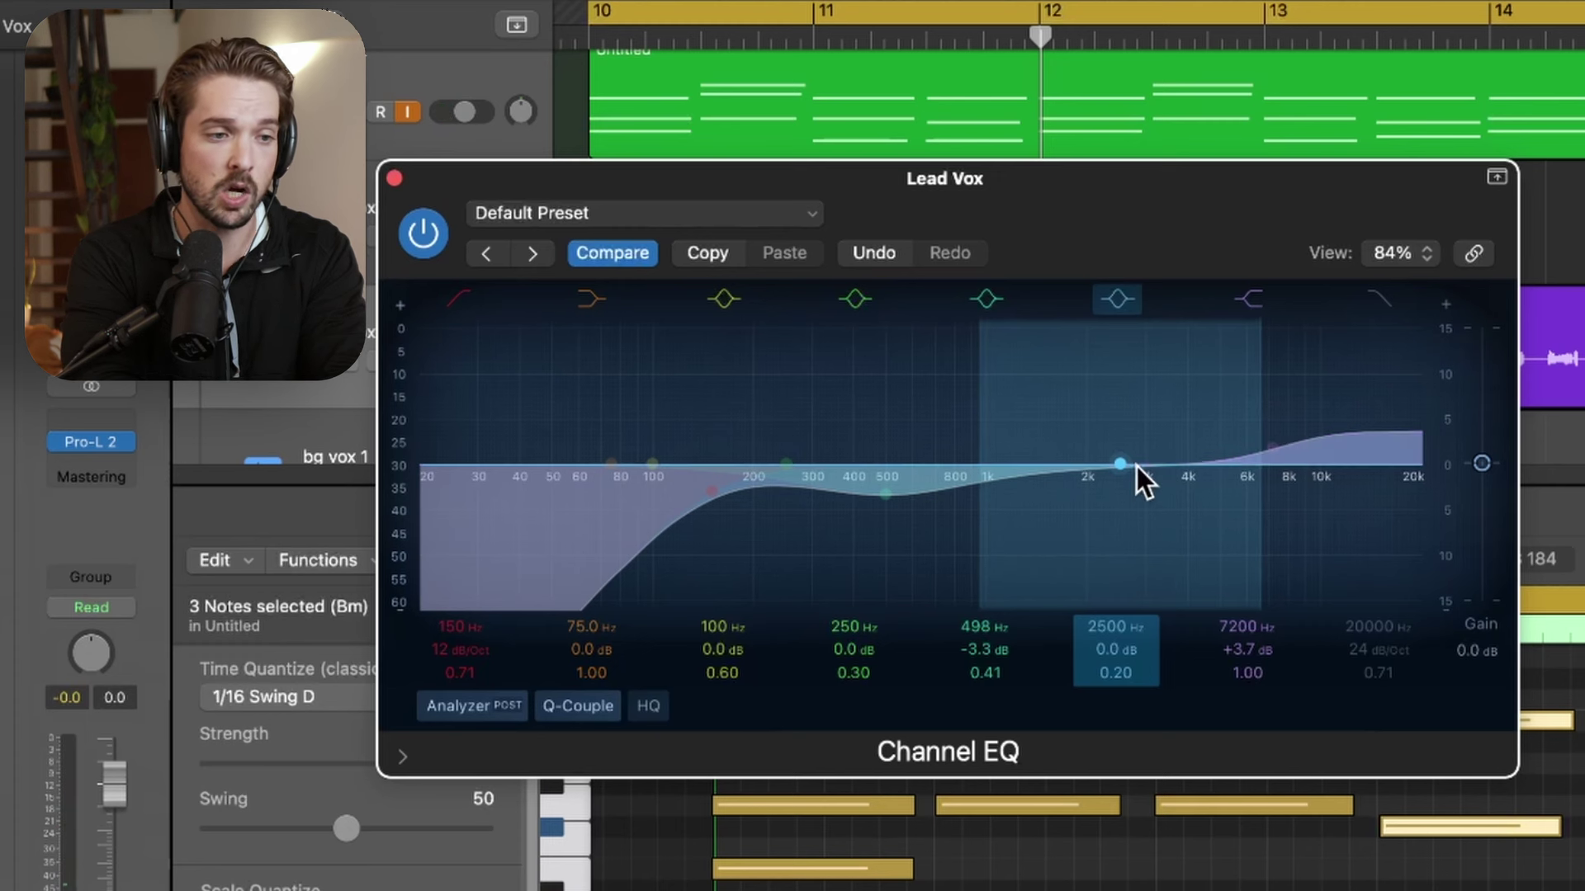
left_click_drag(1137, 467, 1062, 399)
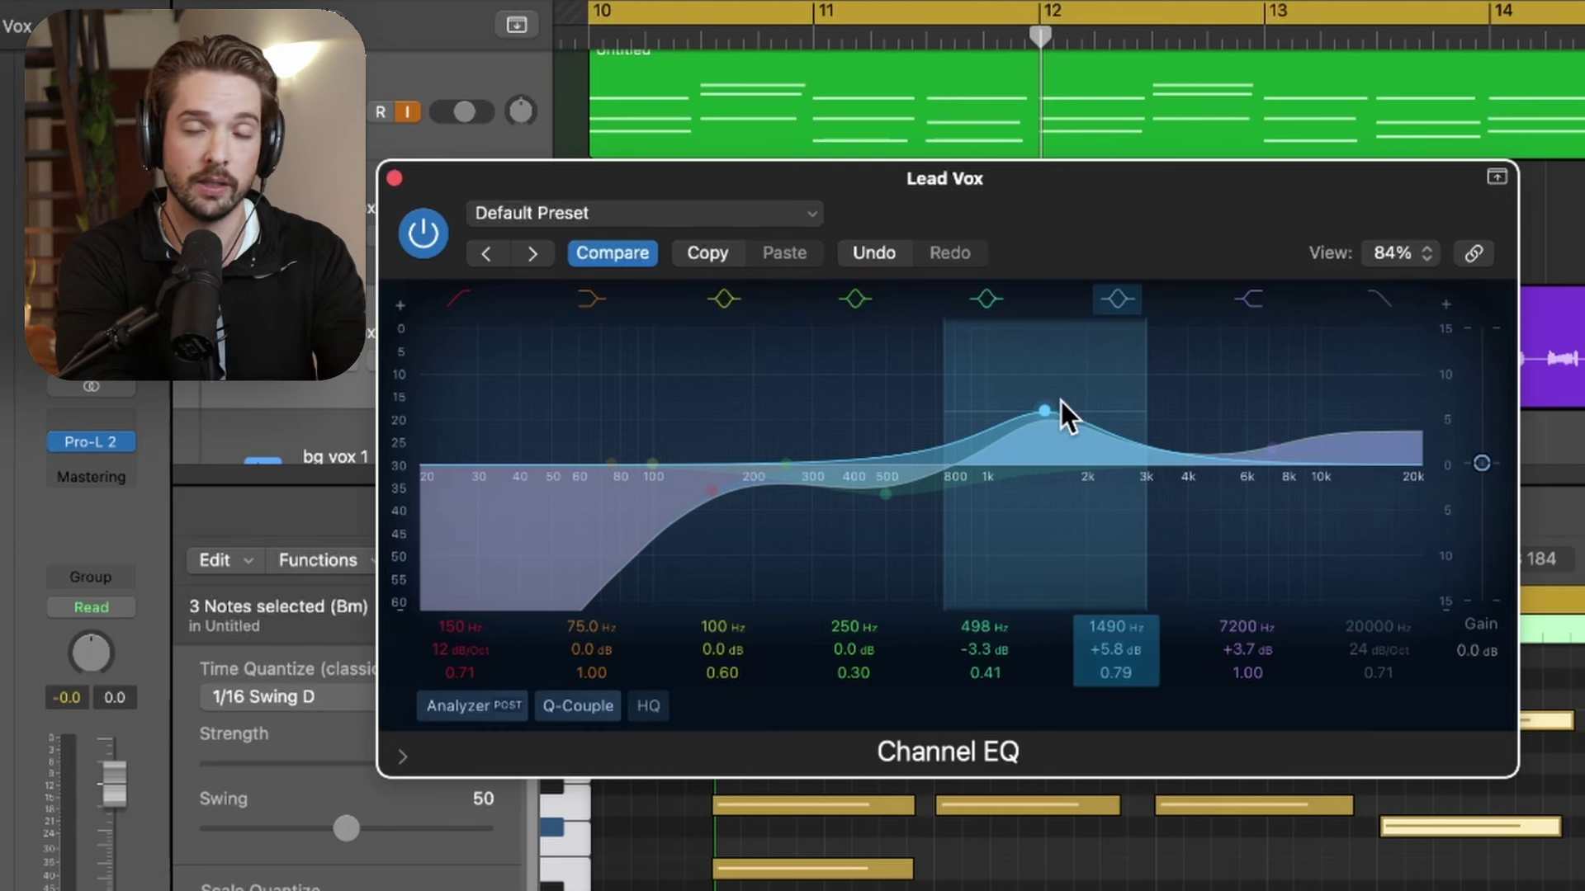
key("space")
left_click_drag(1062, 401, 1053, 464)
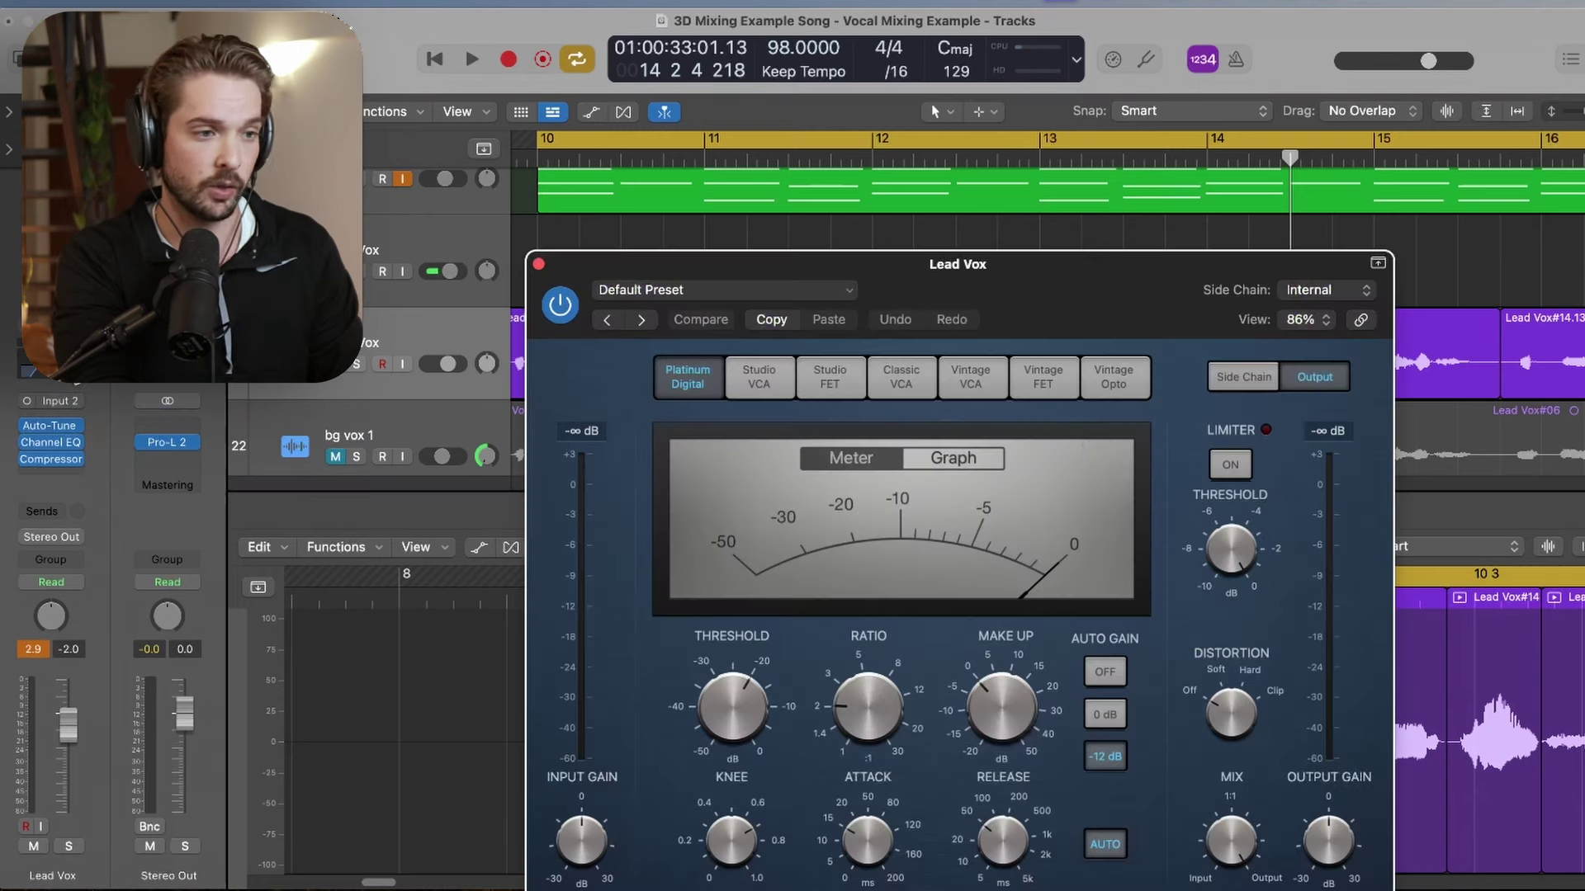
- Set the compressor to Studio FET with a 3.6:1 ratio and -26.0 dB threshold
left_click(829, 377)
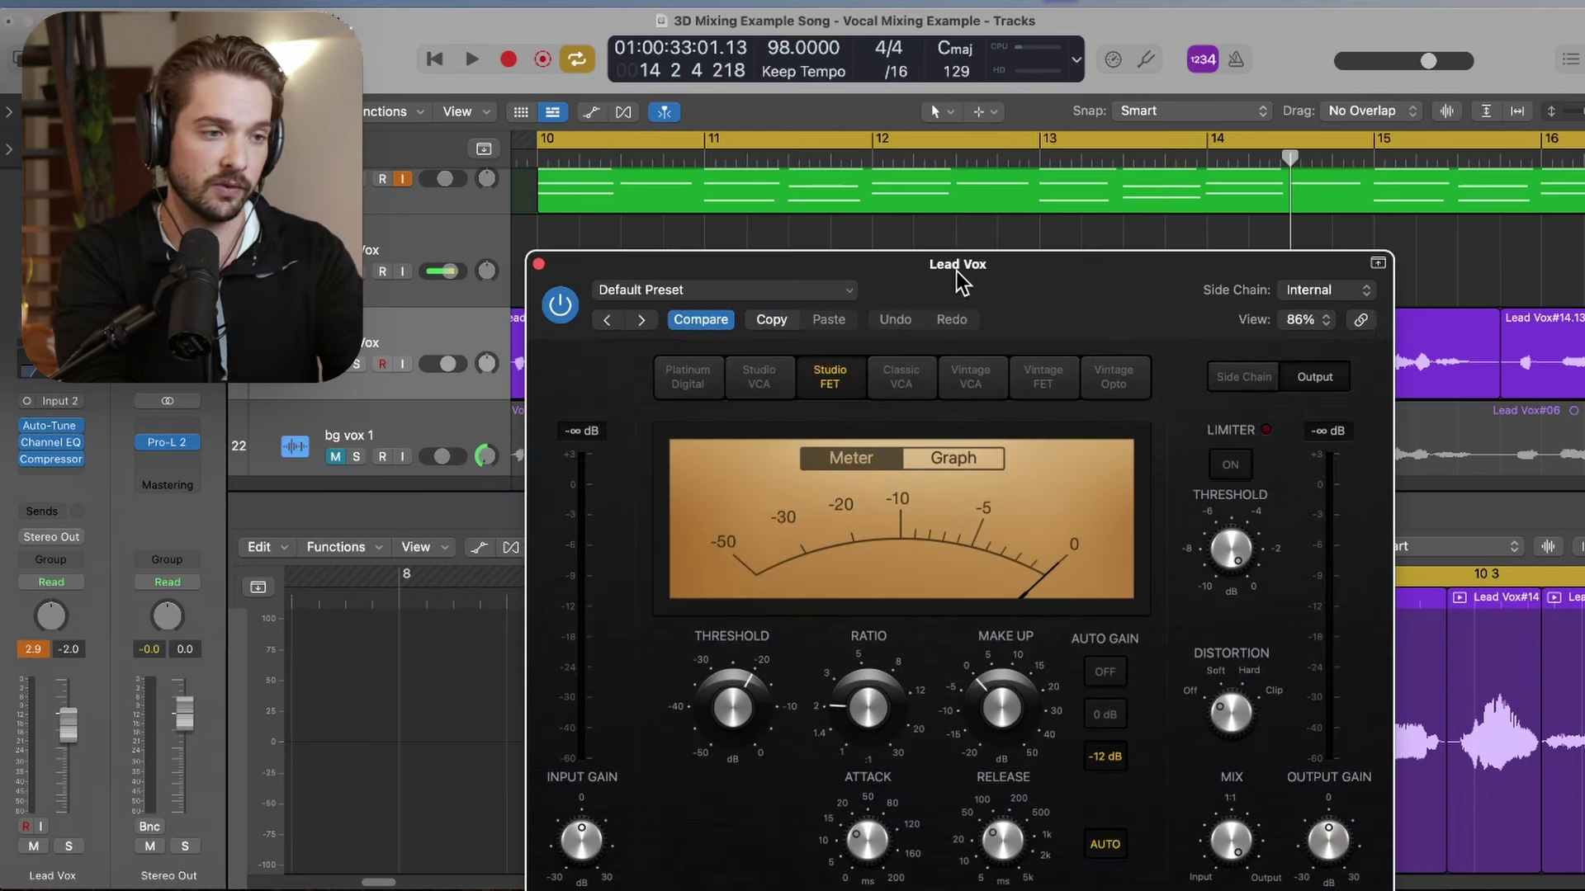
key("space")
left_click_drag(960, 273, 884, 184)
left_click_drag(794, 615, 809, 566)
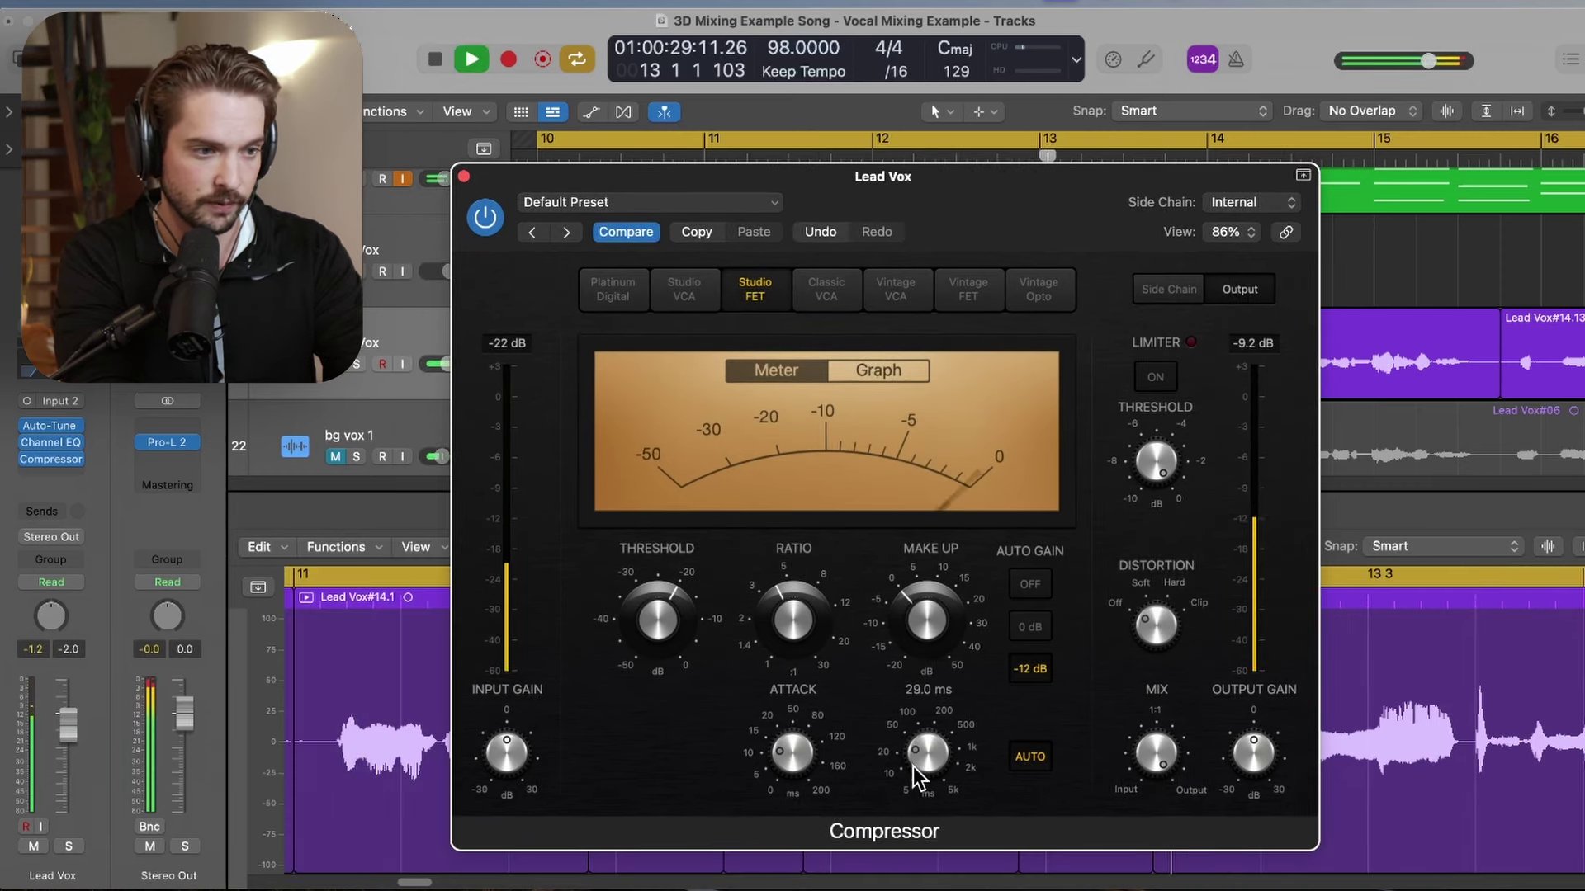
mouse_move(801, 743)
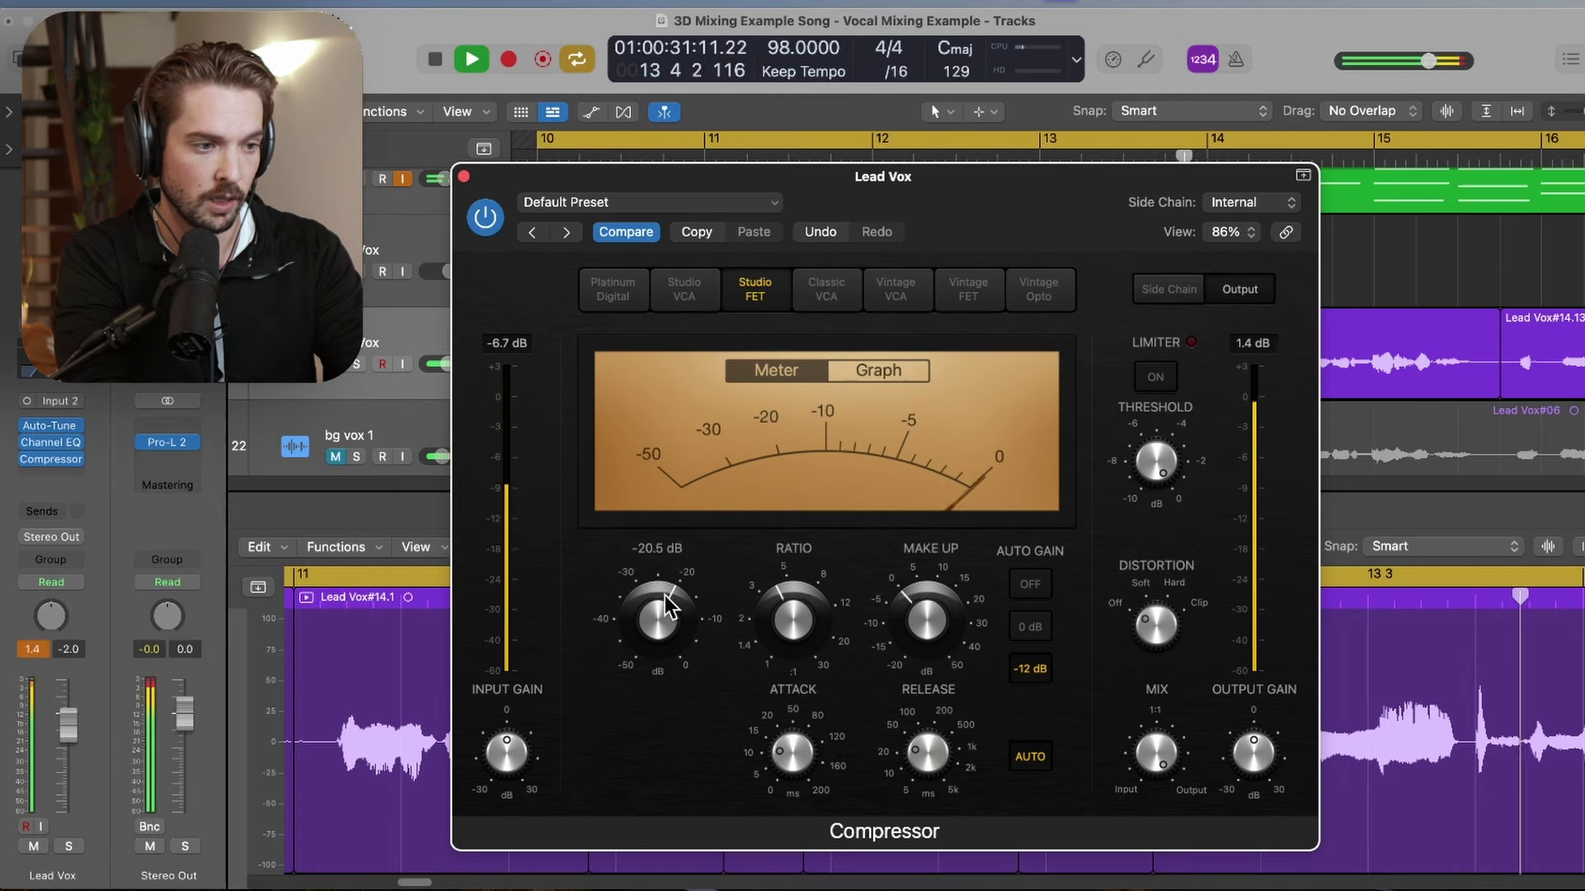
mouse_move(661, 617)
left_click_drag(652, 617, 641, 627)
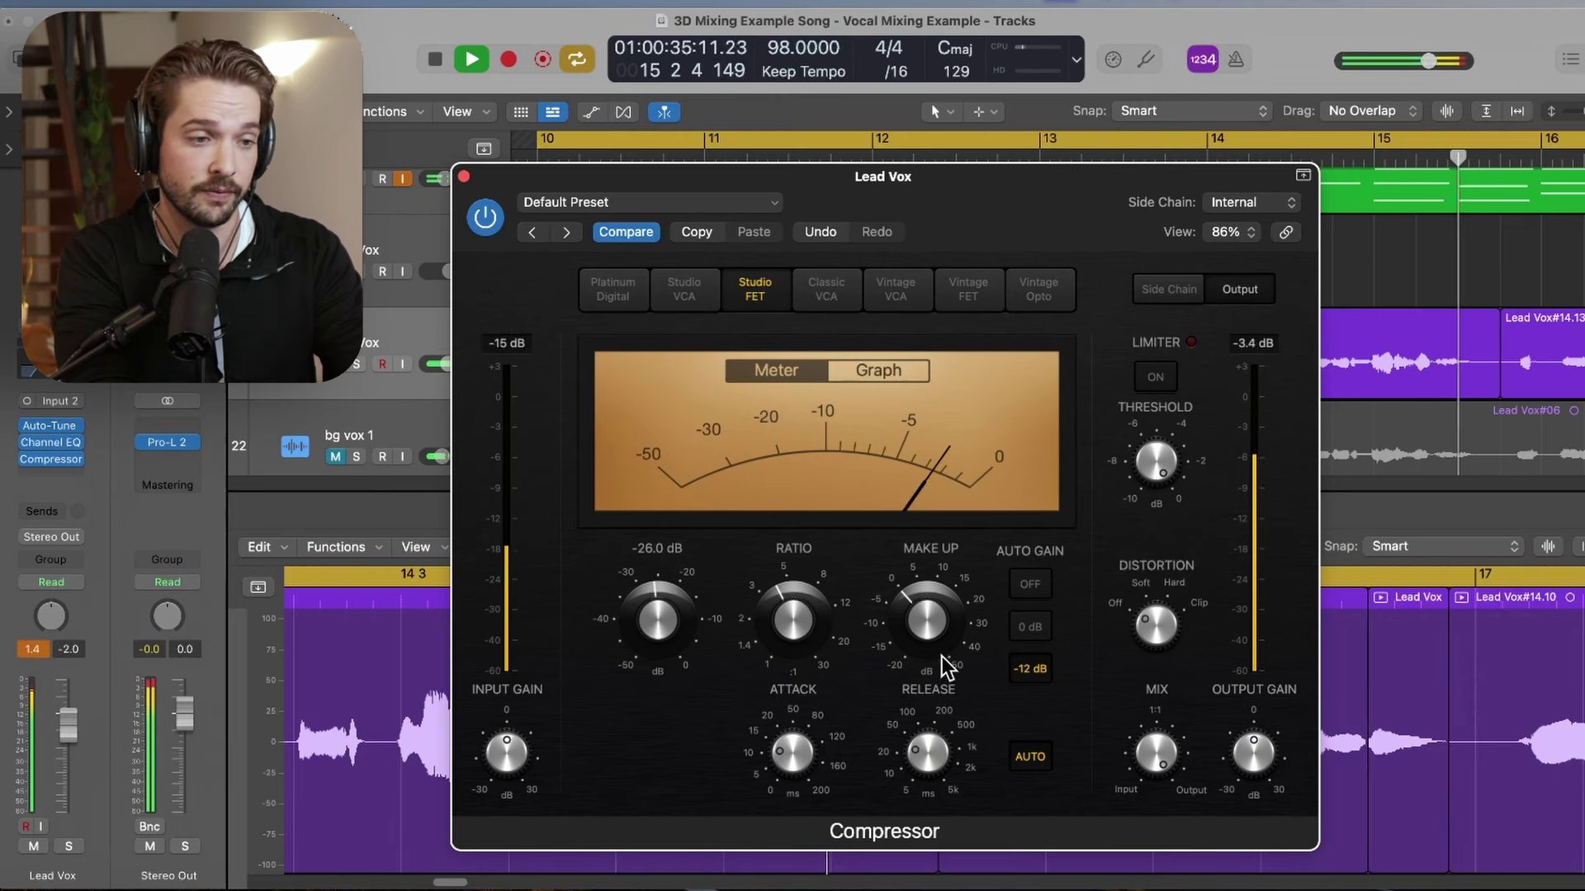
- Turn off Auto Gain and set the make-up gain to 7.5 dB
left_click(1030, 585)
left_click_drag(928, 621, 929, 581)
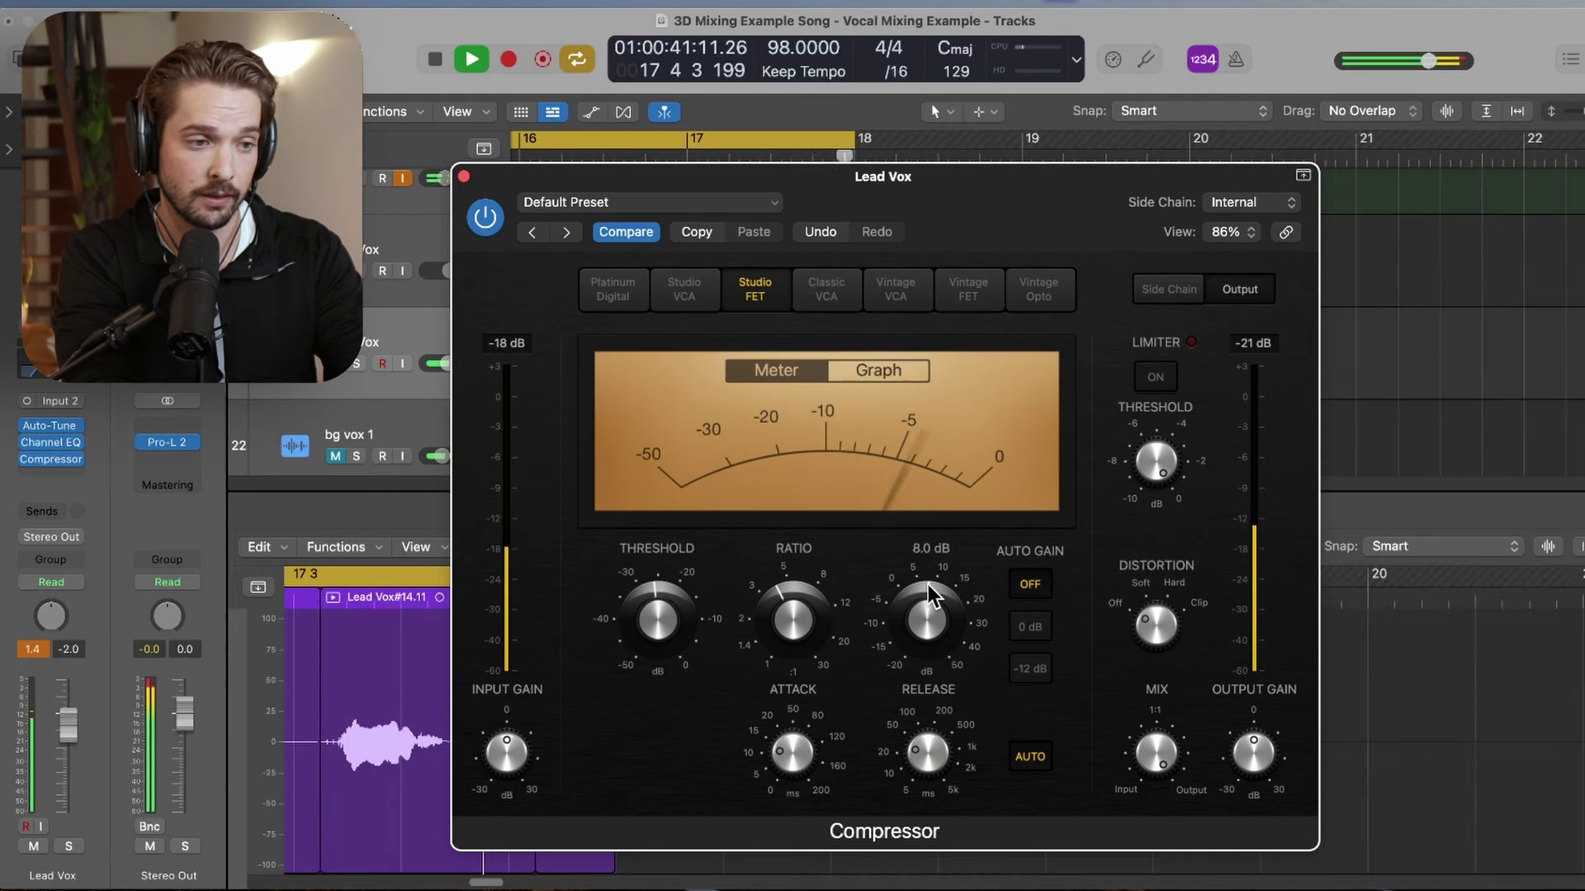
left_click_drag(928, 584, 924, 587)
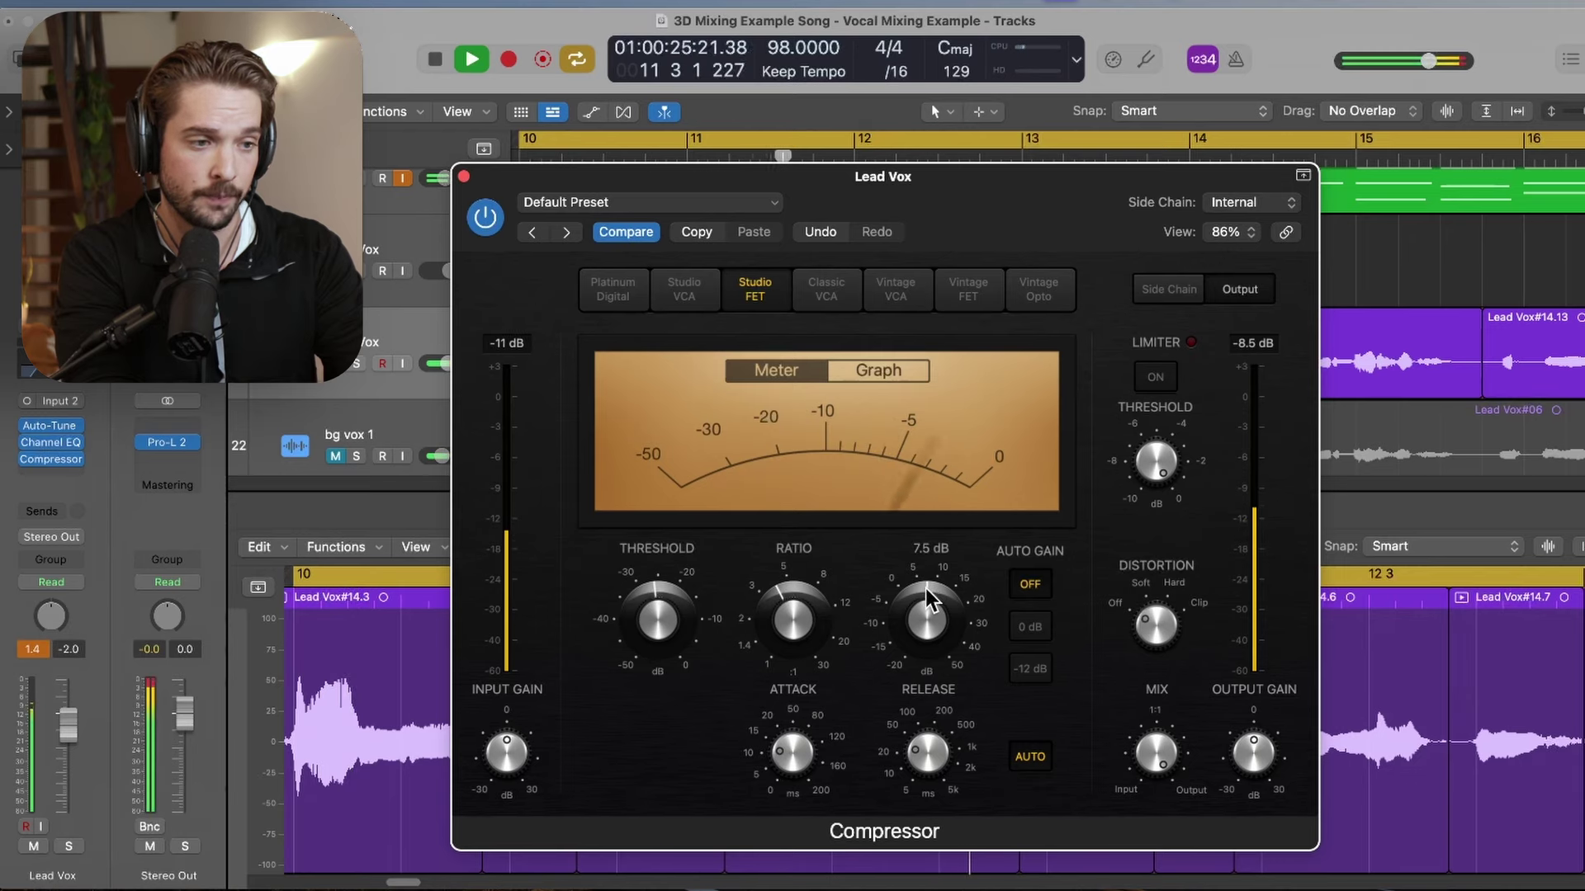
key("space")
left_click(464, 175)
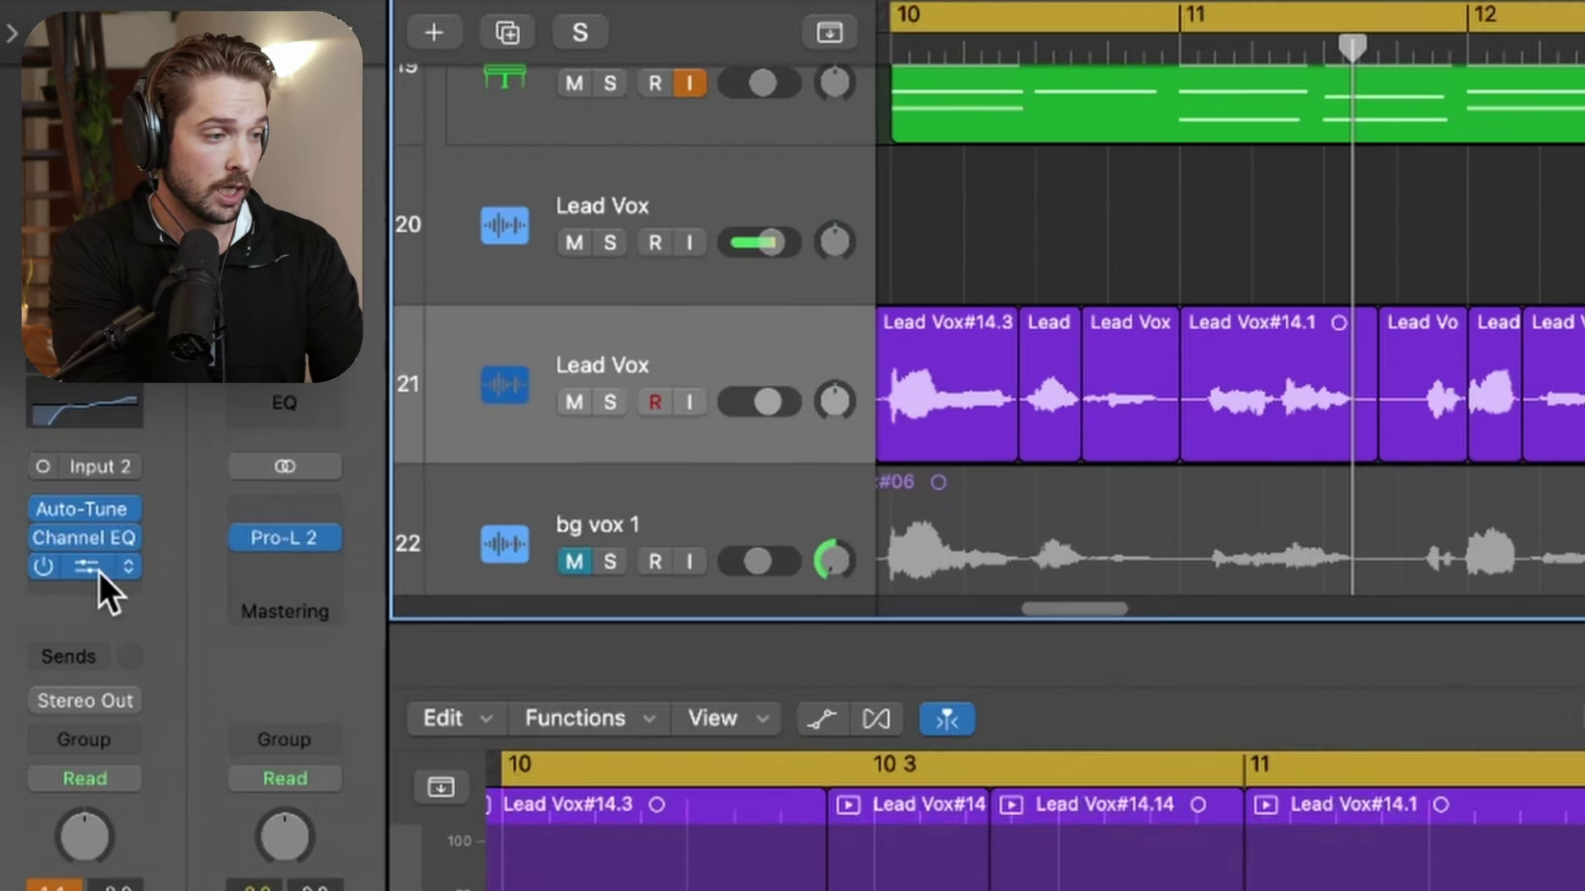
- Duplicate the Compressor into the slot below and open the copy
left_click_drag(60, 459, 59, 477)
left_click_drag(97, 601, 97, 587)
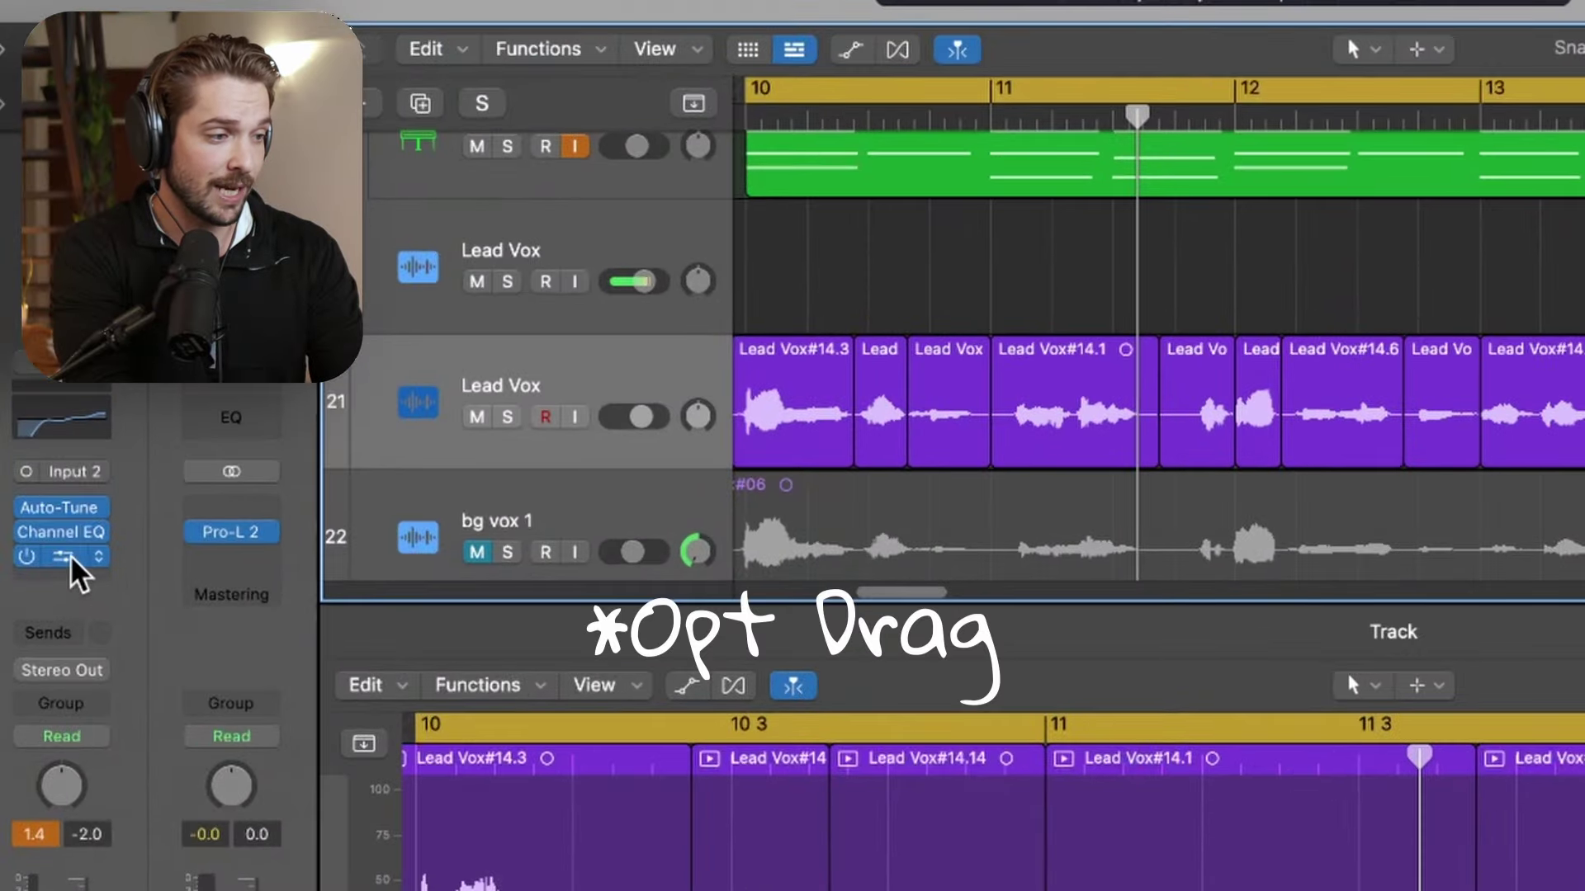
left_click_drag(71, 555, 67, 572)
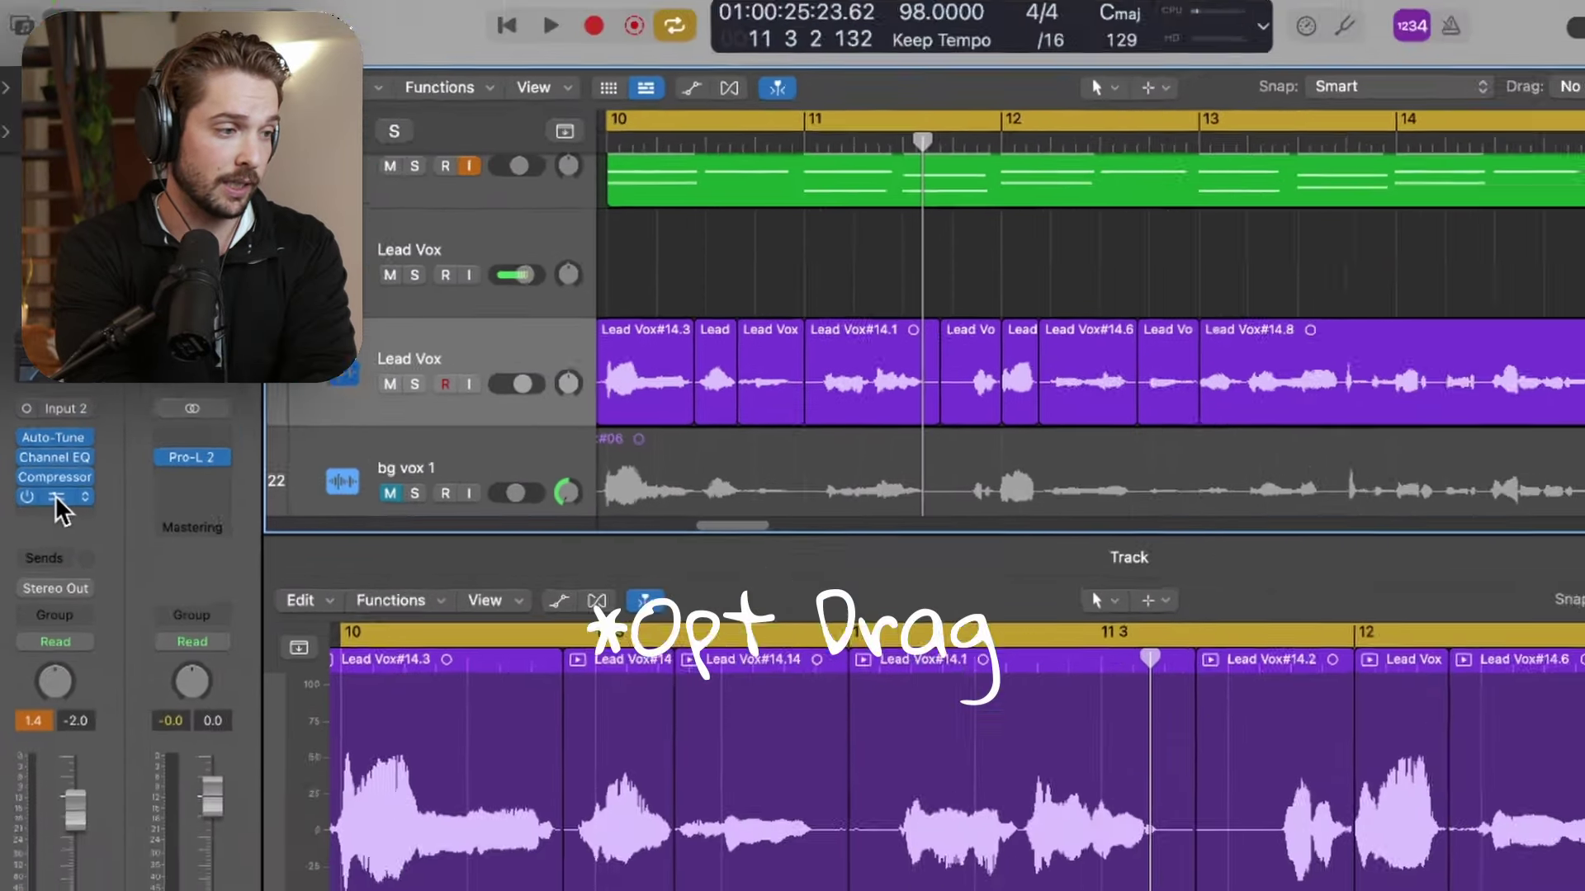
left_click(56, 495)
left_click_drag(939, 297, 1039, 312)
- While playing, set the second compressor's threshold to -17.5 dB, release to 91.0 ms, and lower its make-up gain
key("space")
left_click_drag(871, 728, 845, 718)
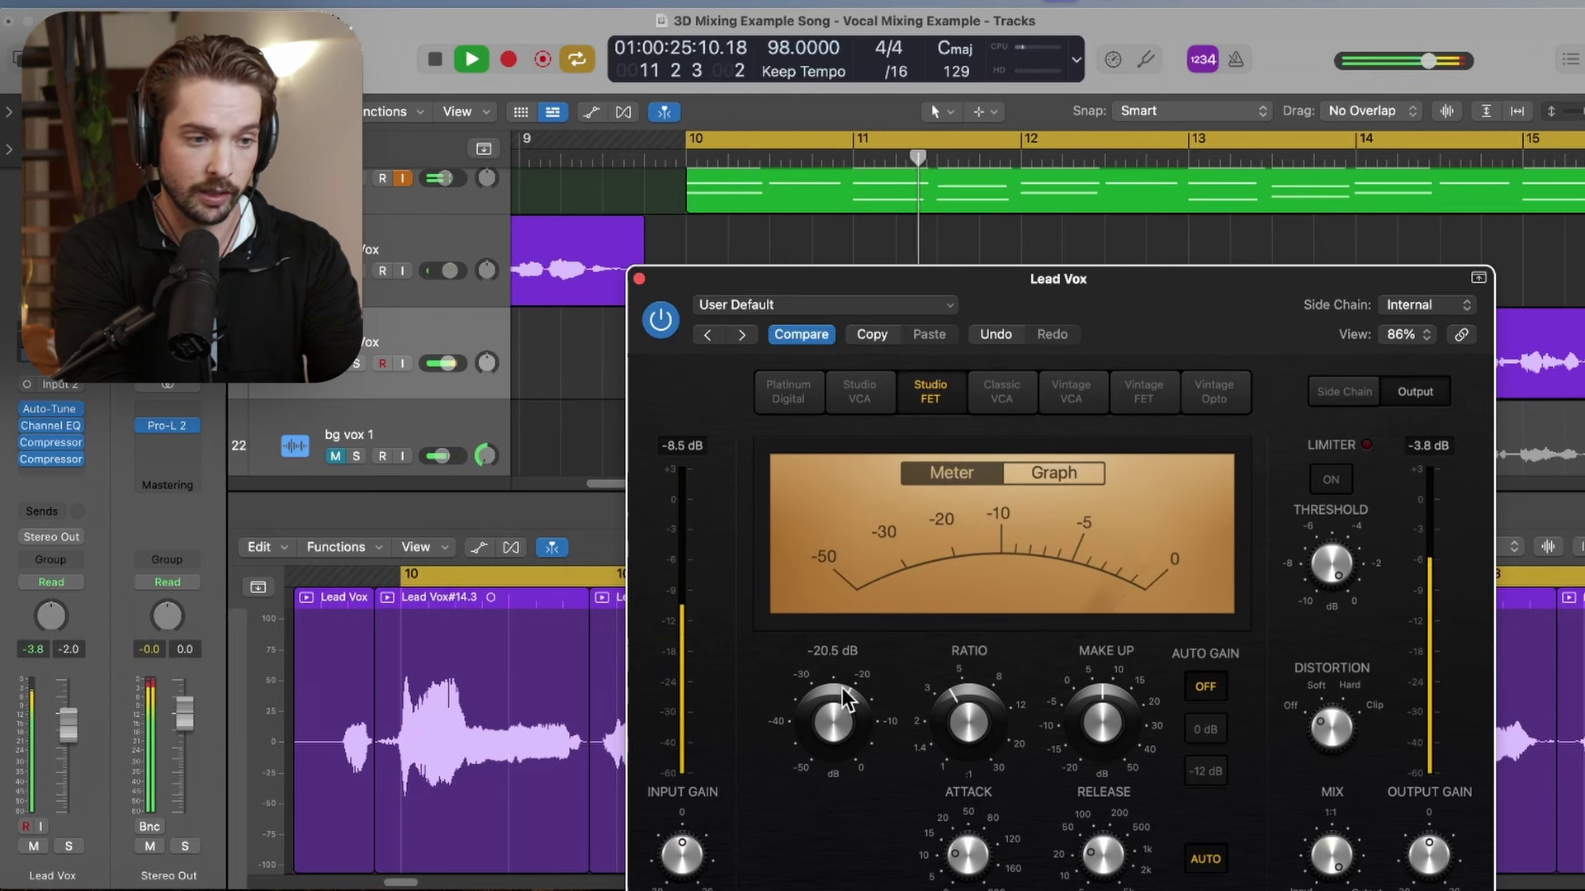
mouse_move(982, 862)
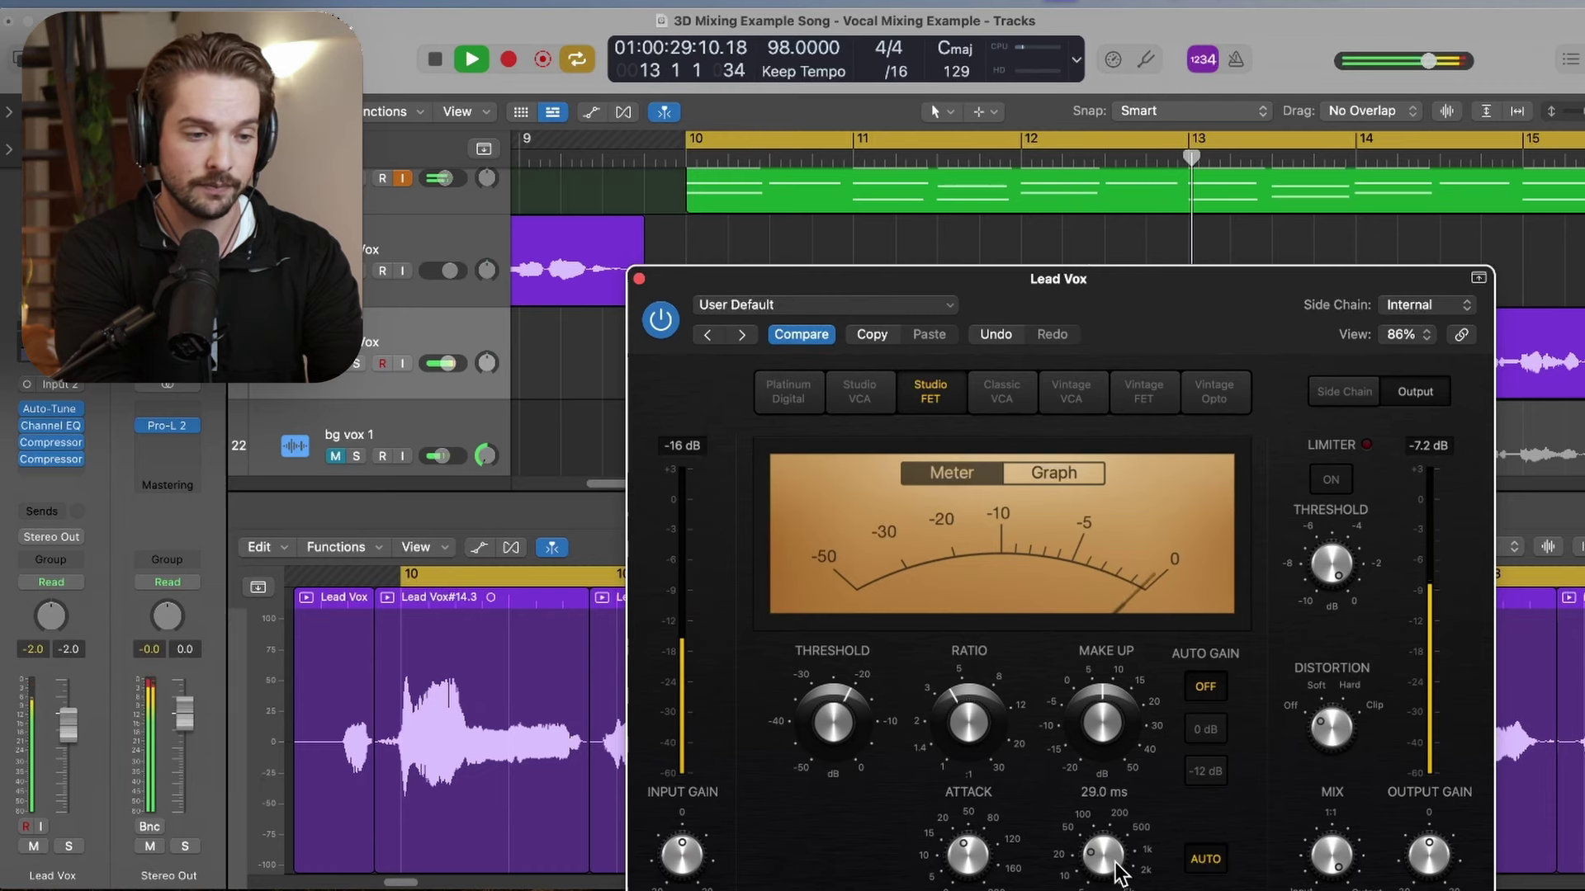
left_click_drag(1110, 848, 1116, 833)
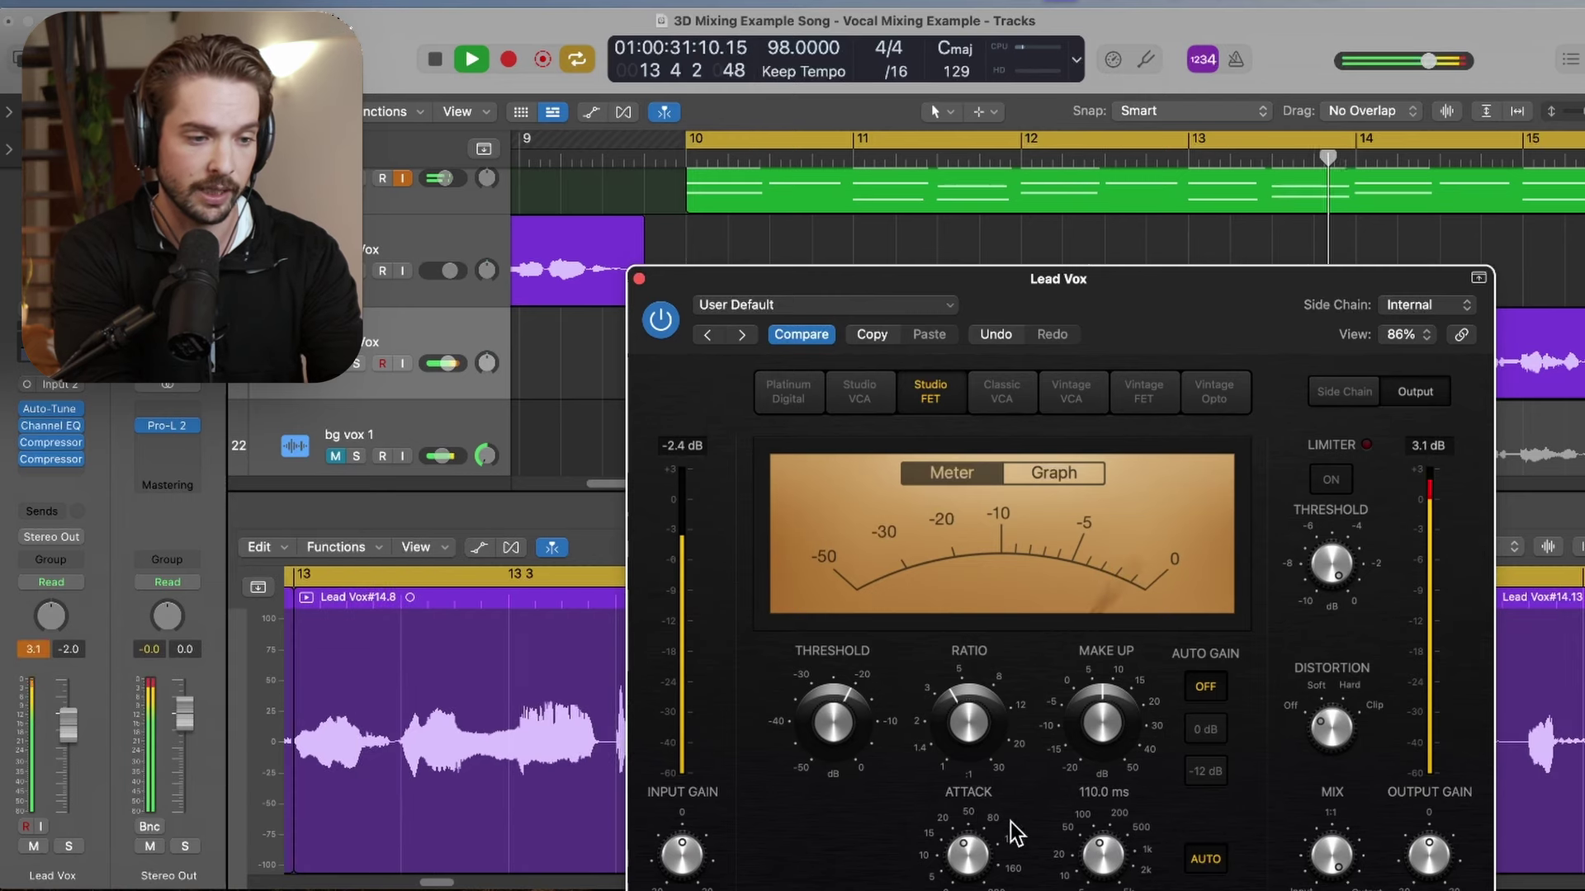
mouse_move(984, 845)
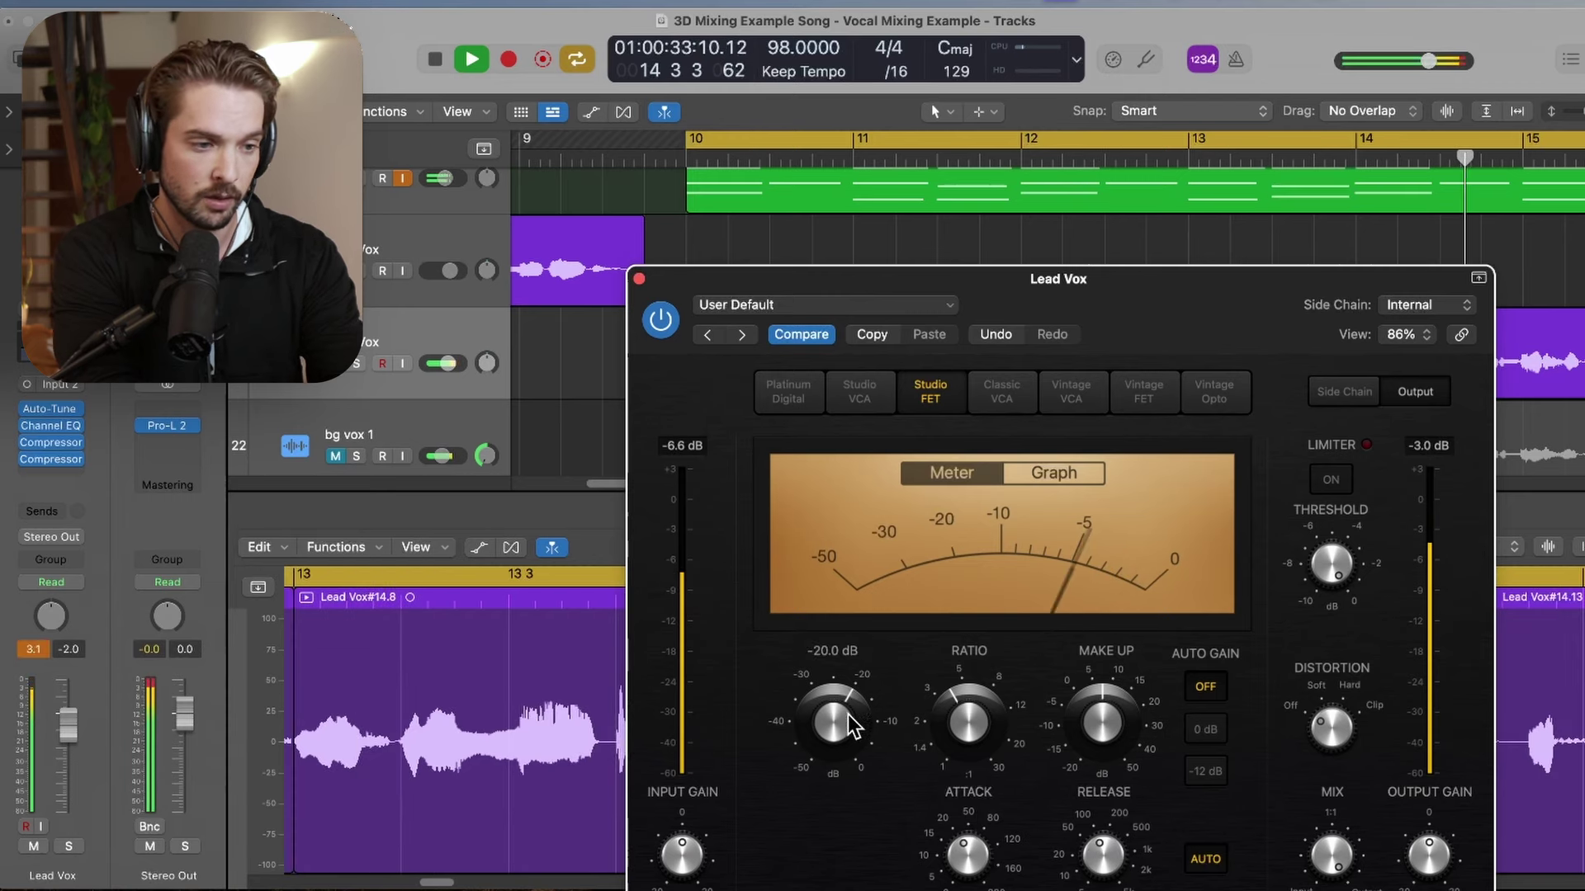
left_click_drag(849, 714, 849, 700)
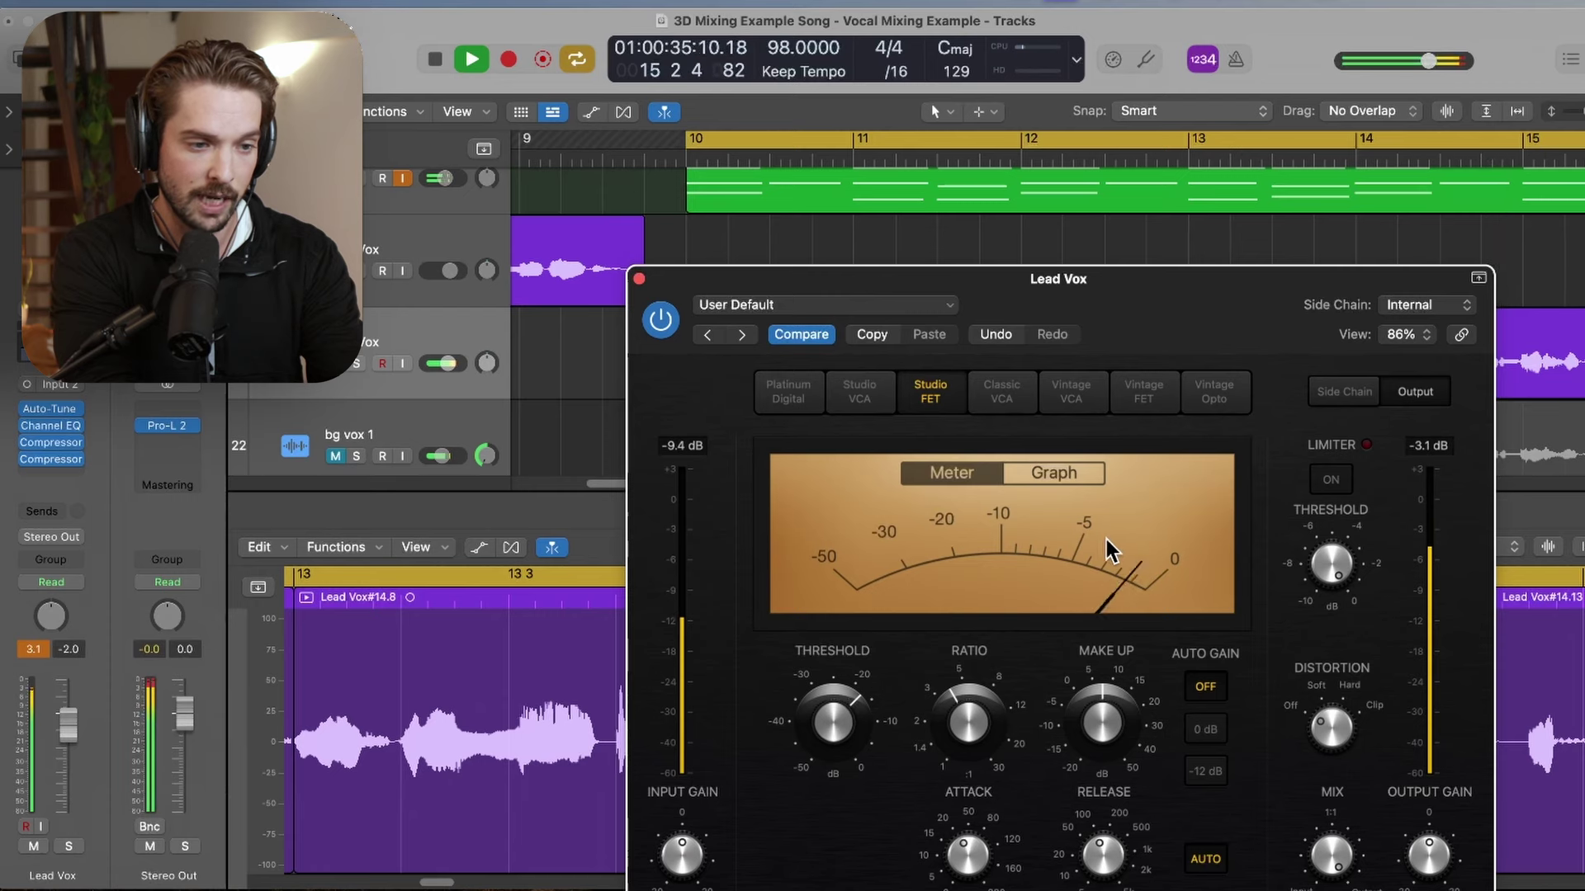
left_click_drag(1106, 696, 1094, 710)
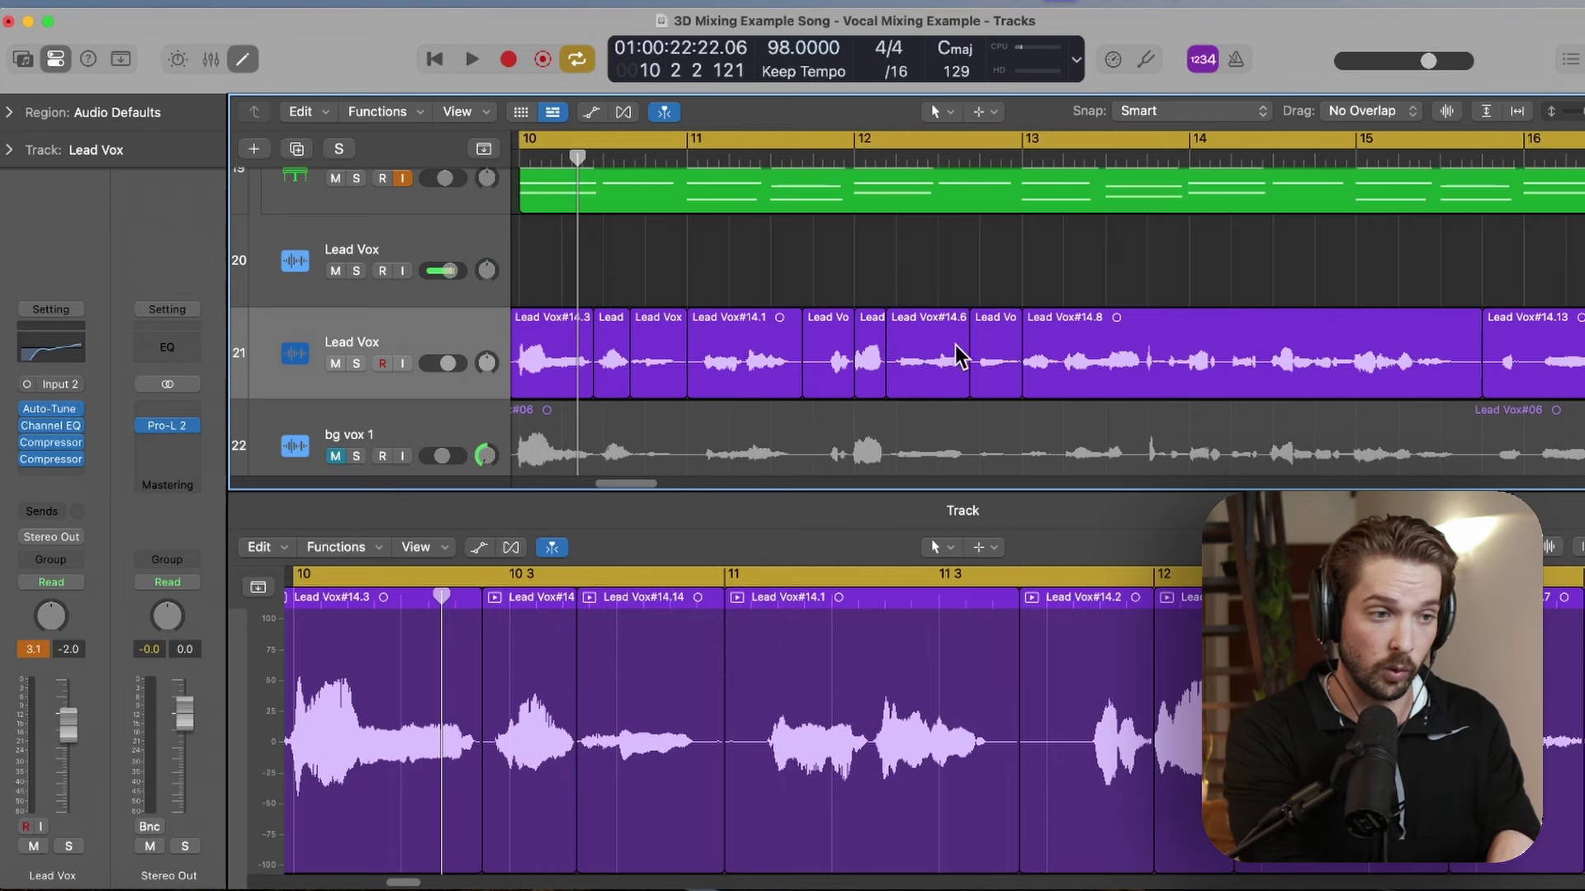
- Select the Lead Vox#14.6 region, then deselect it again
left_click(918, 345)
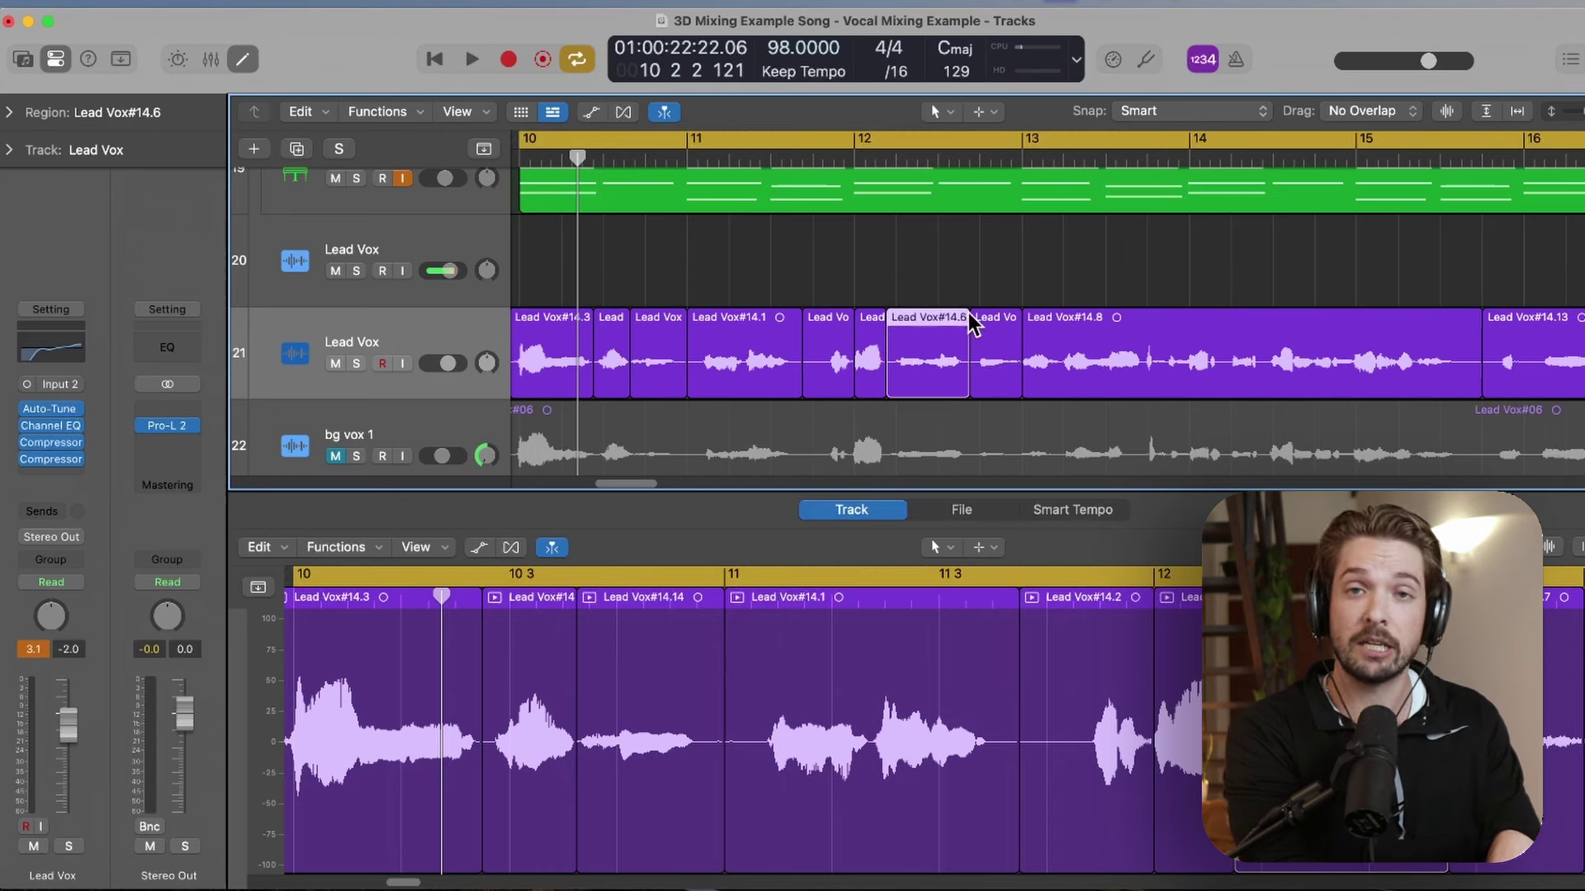
left_click(1027, 295)
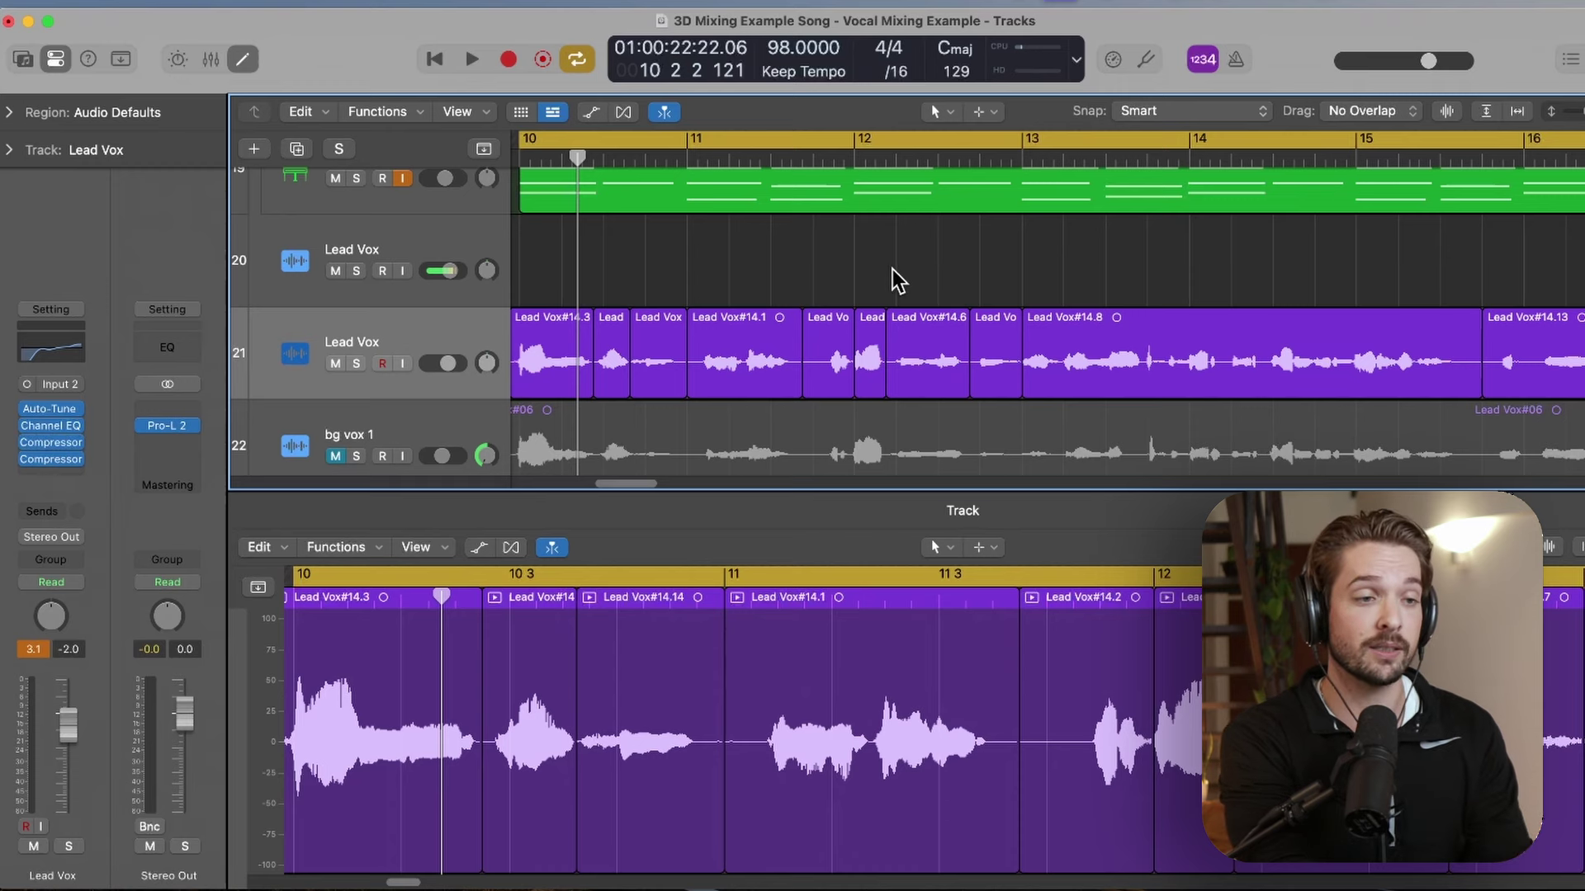
left_click(942, 378)
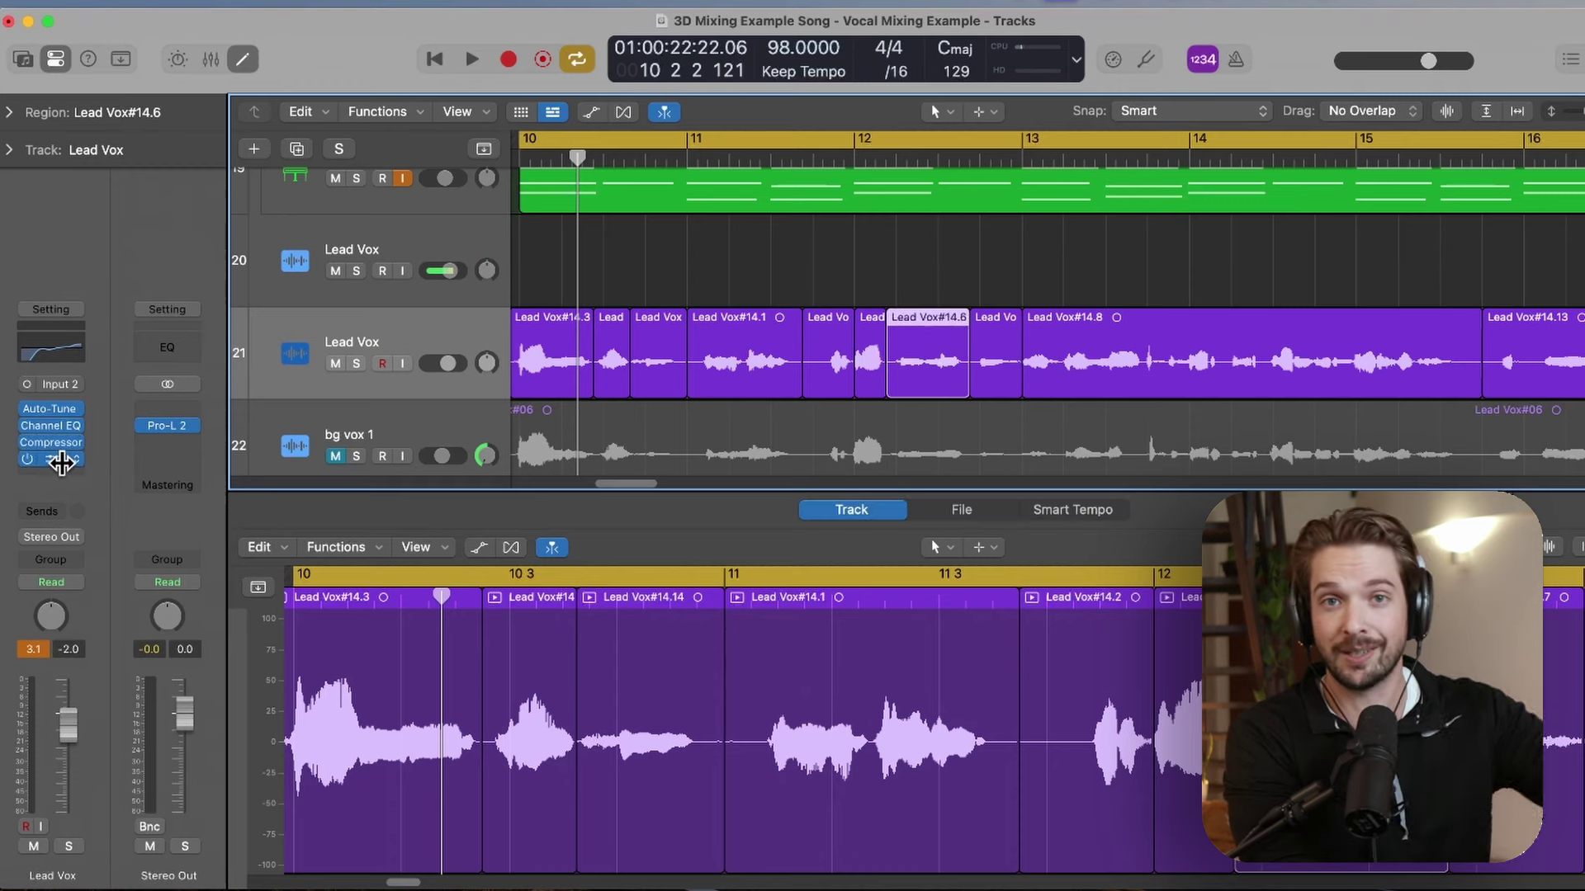
left_click(644, 406)
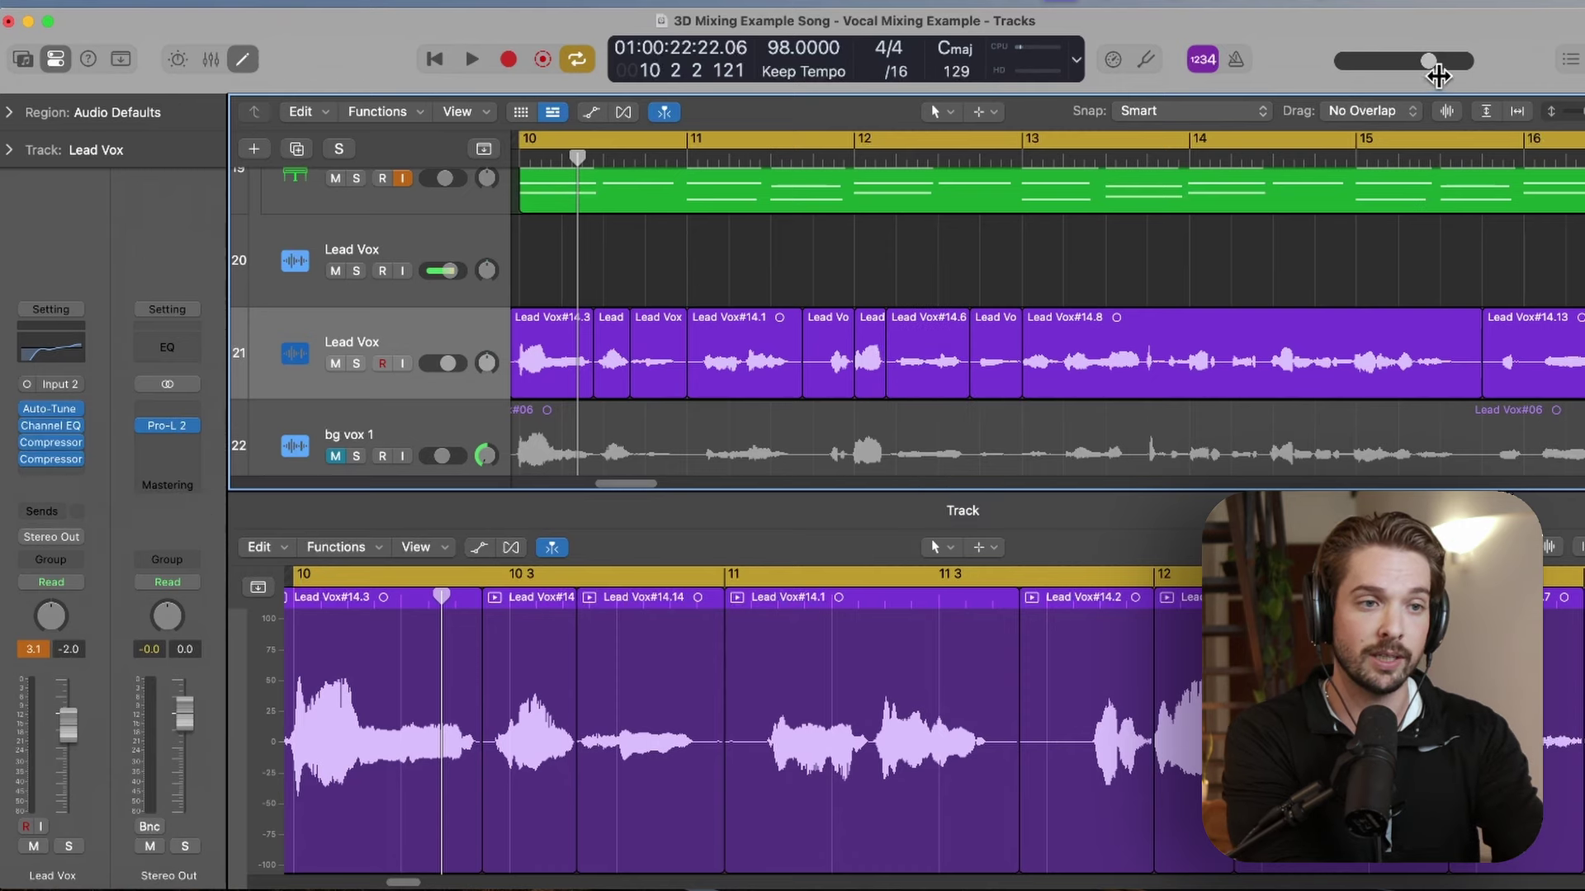
- Silence the master output to -∞ dB, stop playback, then bring the master volume back up
left_click(1430, 61)
left_click_drag(1416, 61, 1249, 53)
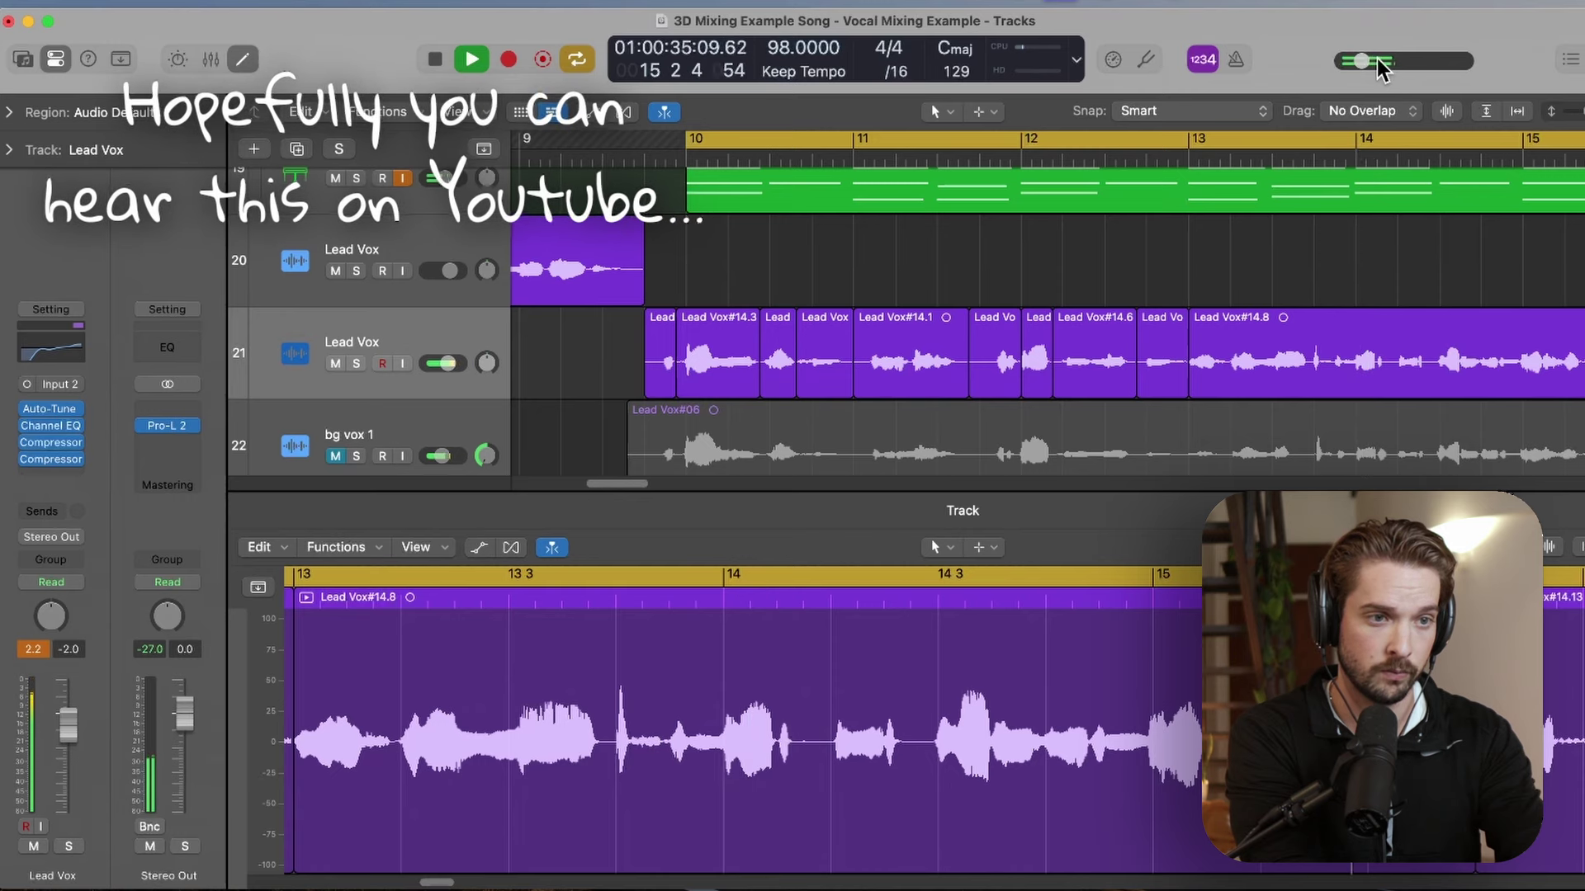
key("space")
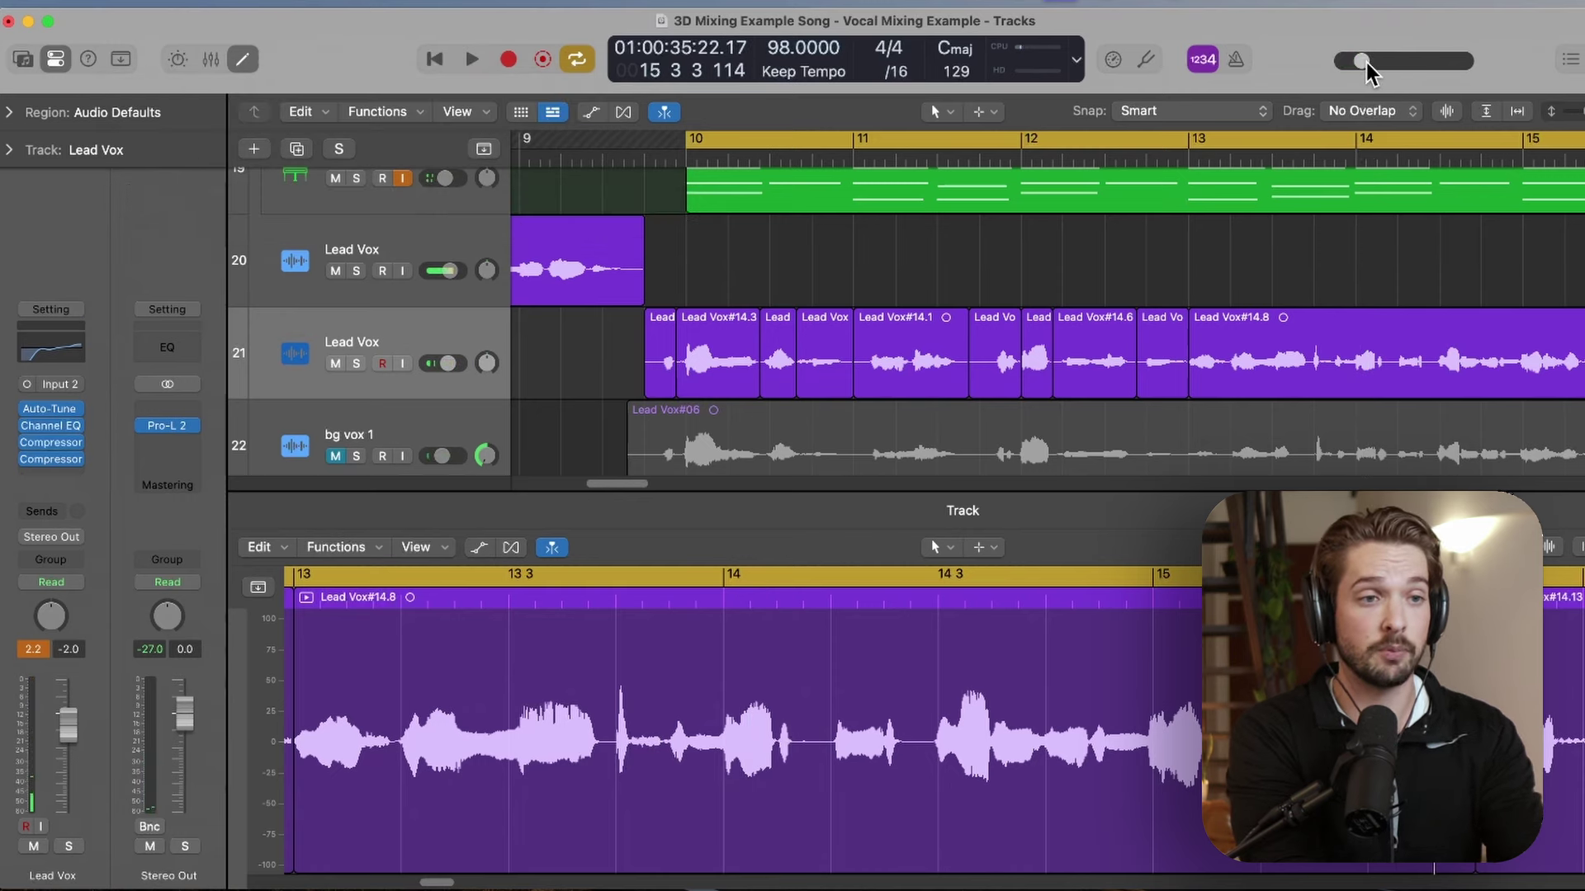
left_click_drag(1365, 62, 1428, 61)
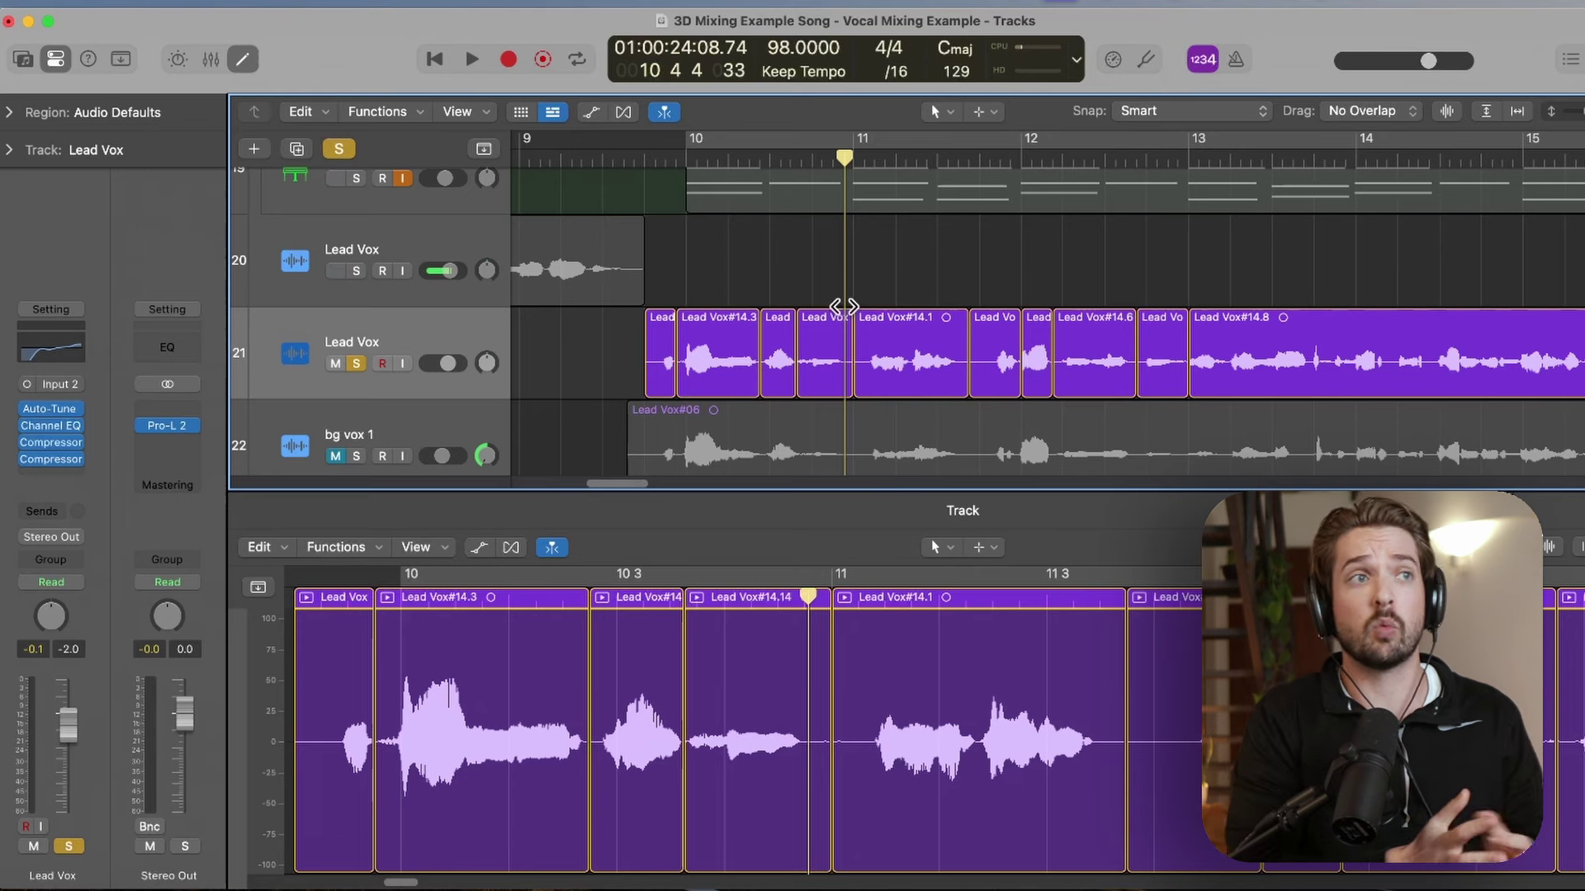
- Raise the Lead Vox Channel EQ's 7200 Hz high shelf to +5.8 dB
left_click(51, 342)
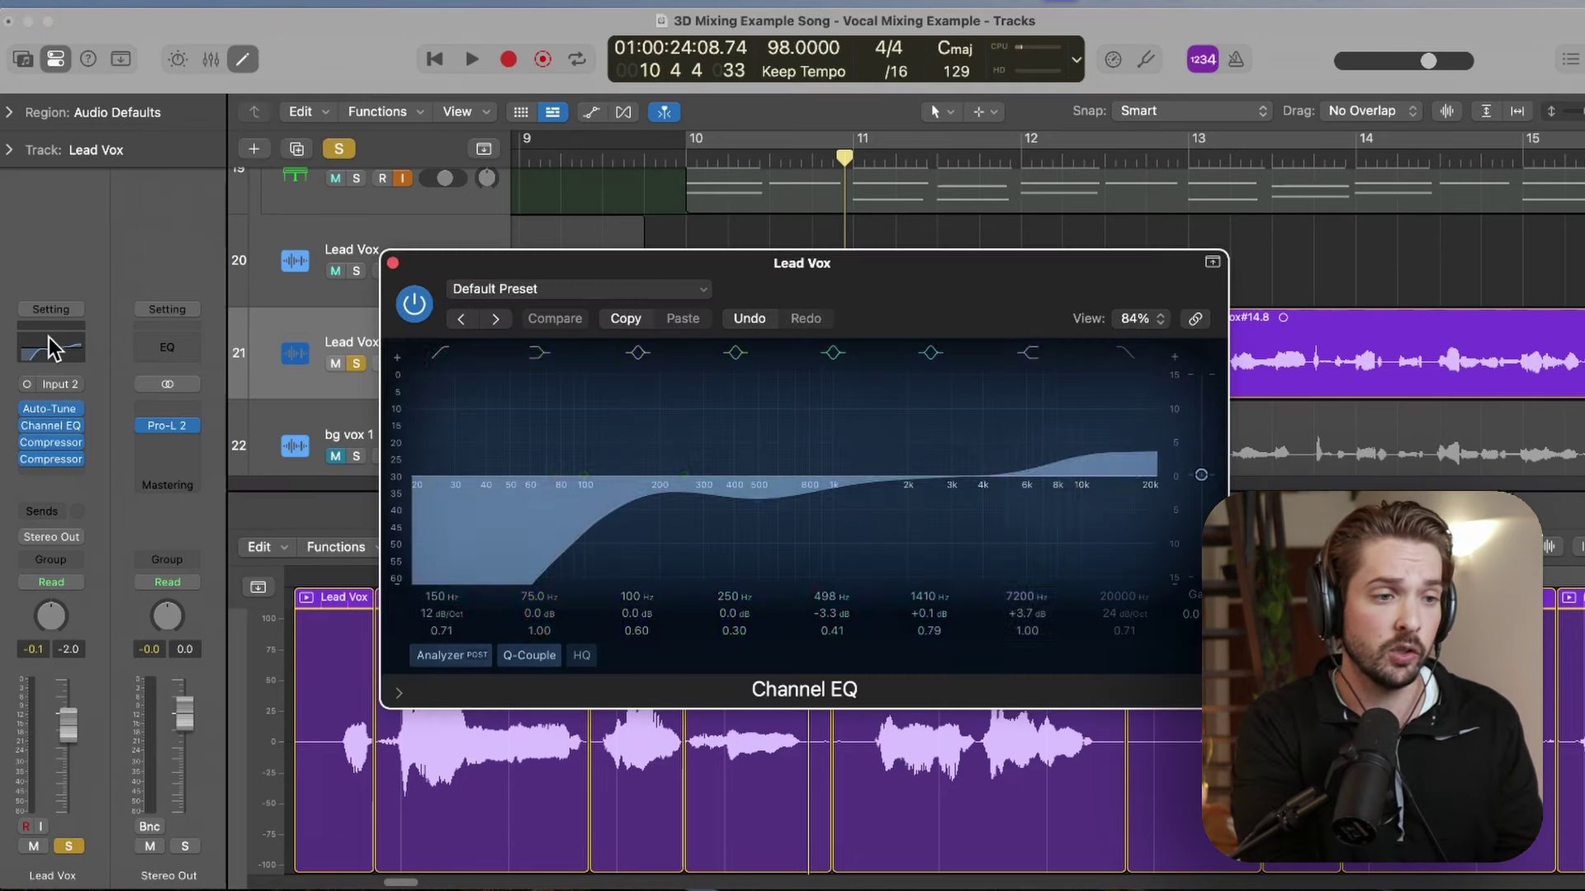
left_click_drag(1073, 472, 1072, 456)
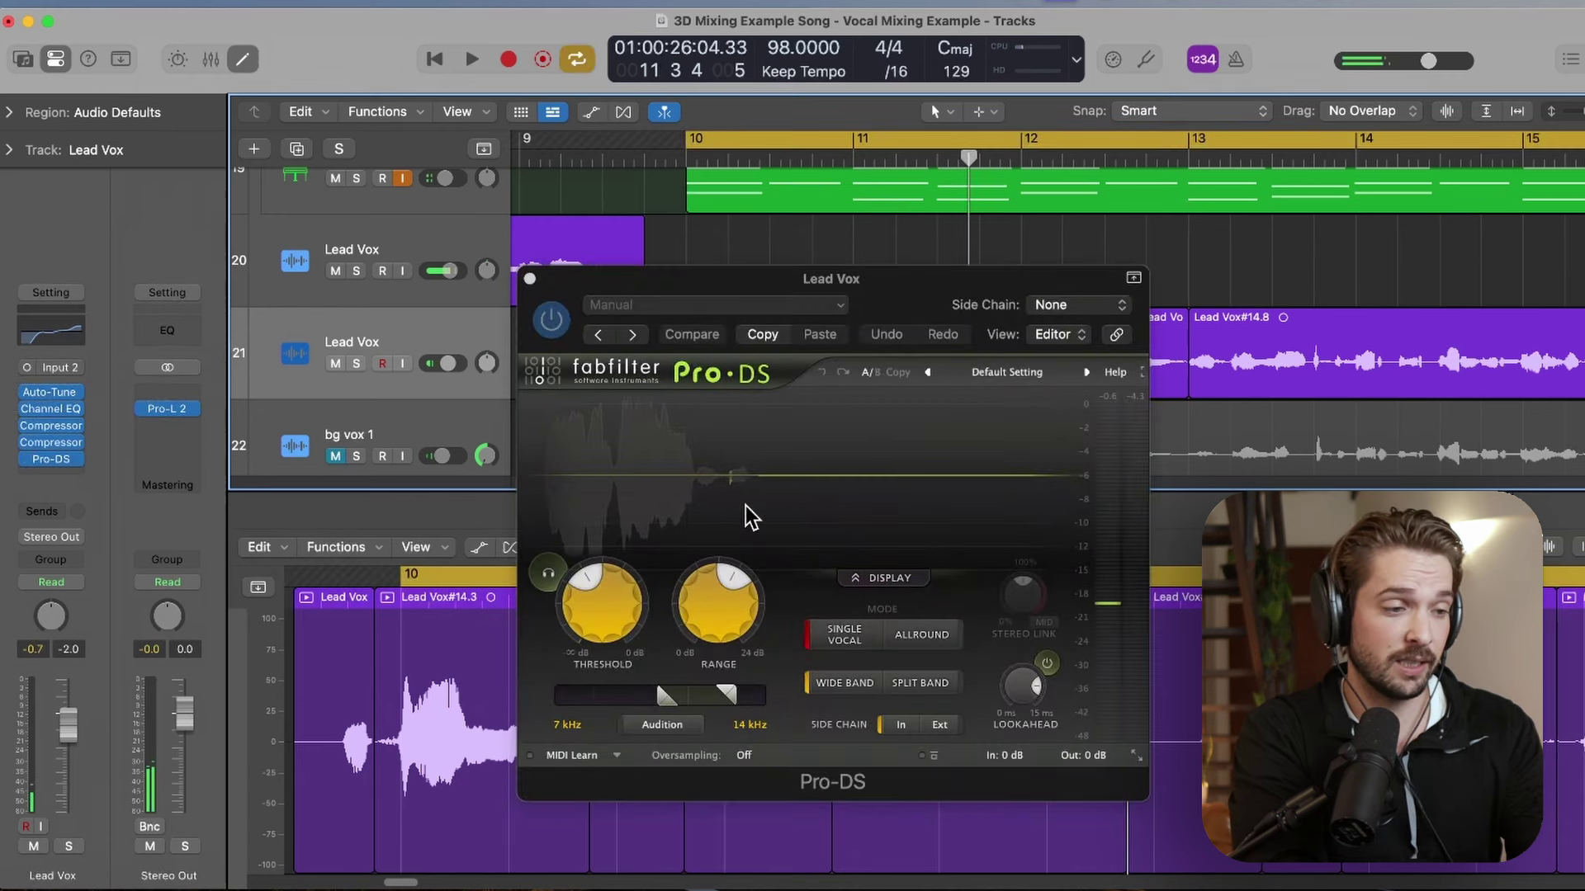
- Lower the Lead Vox Pro-DS threshold to -38.47 dB and A/B it with bypass over a bar-11 loop
left_click_drag(617, 620, 597, 629)
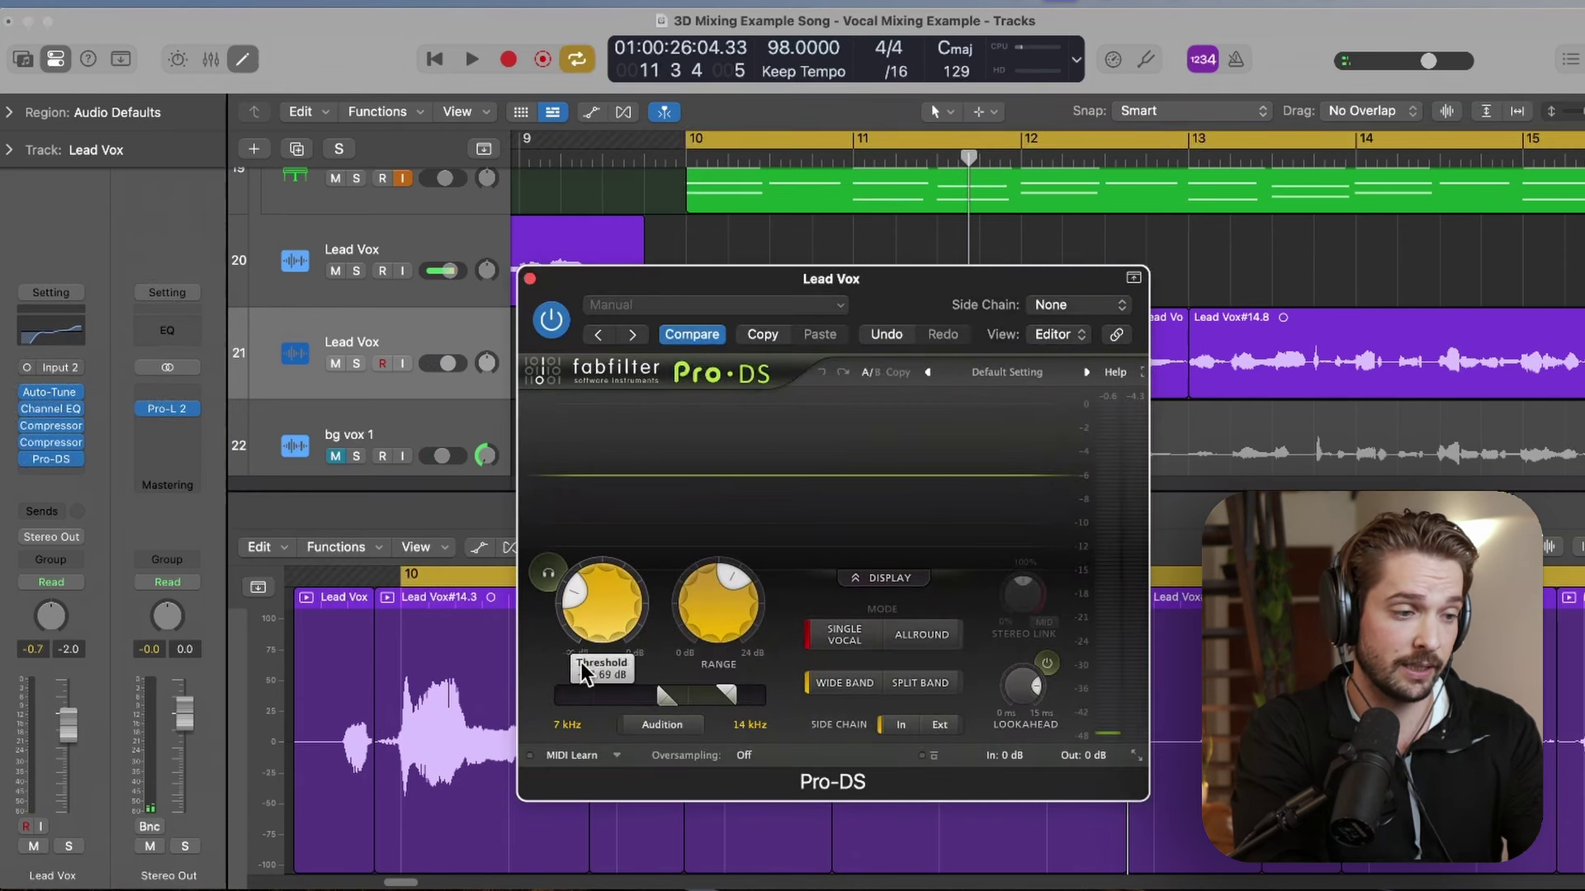
left_click(548, 322)
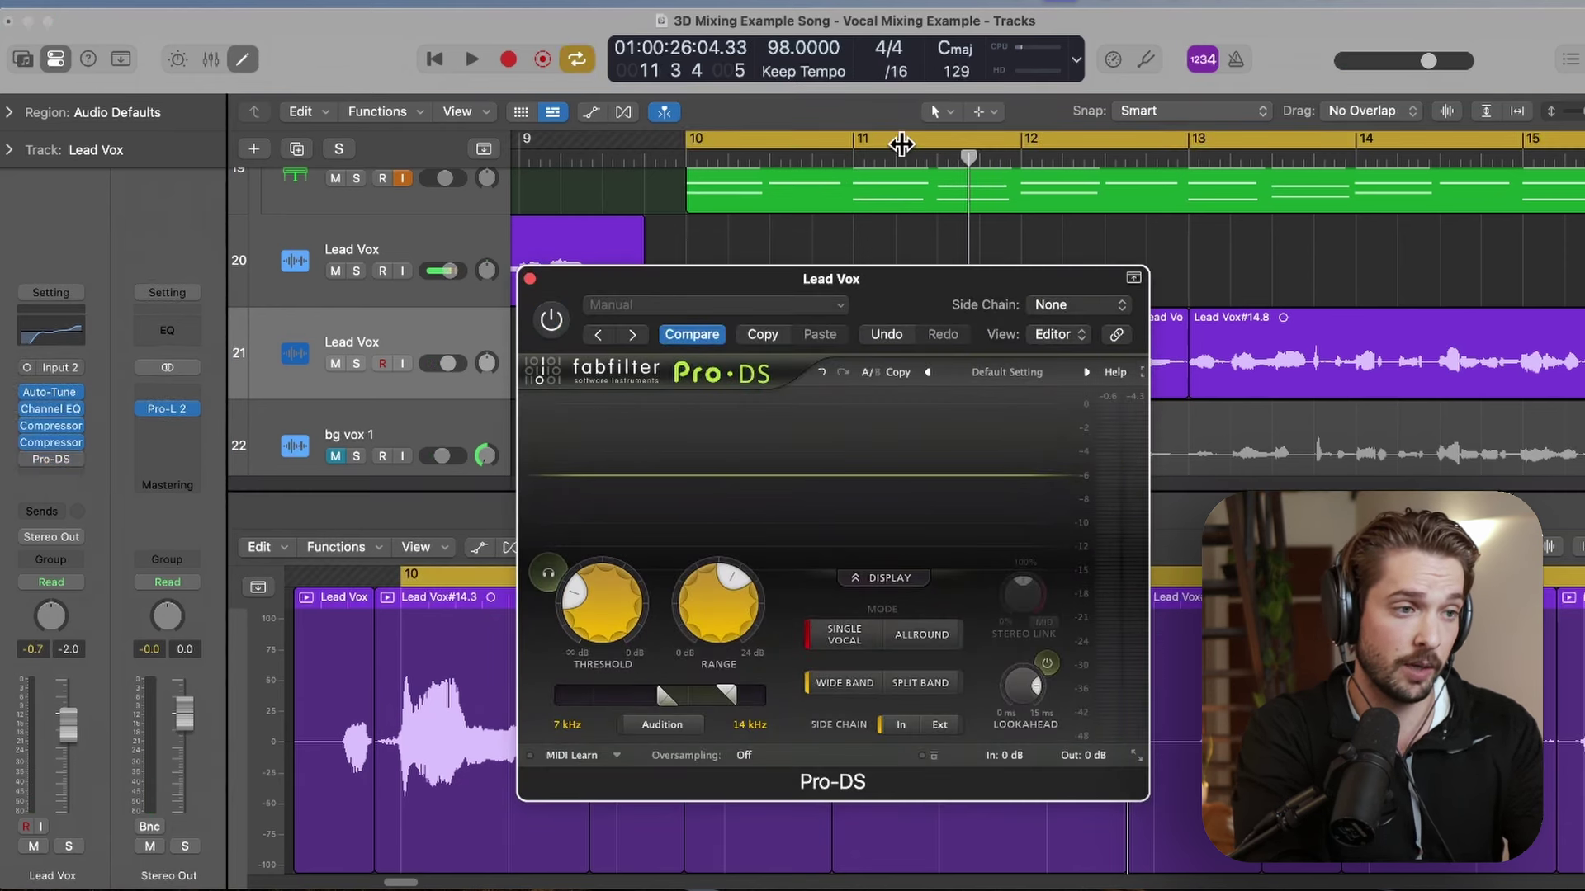
left_click_drag(859, 147, 949, 146)
key("space")
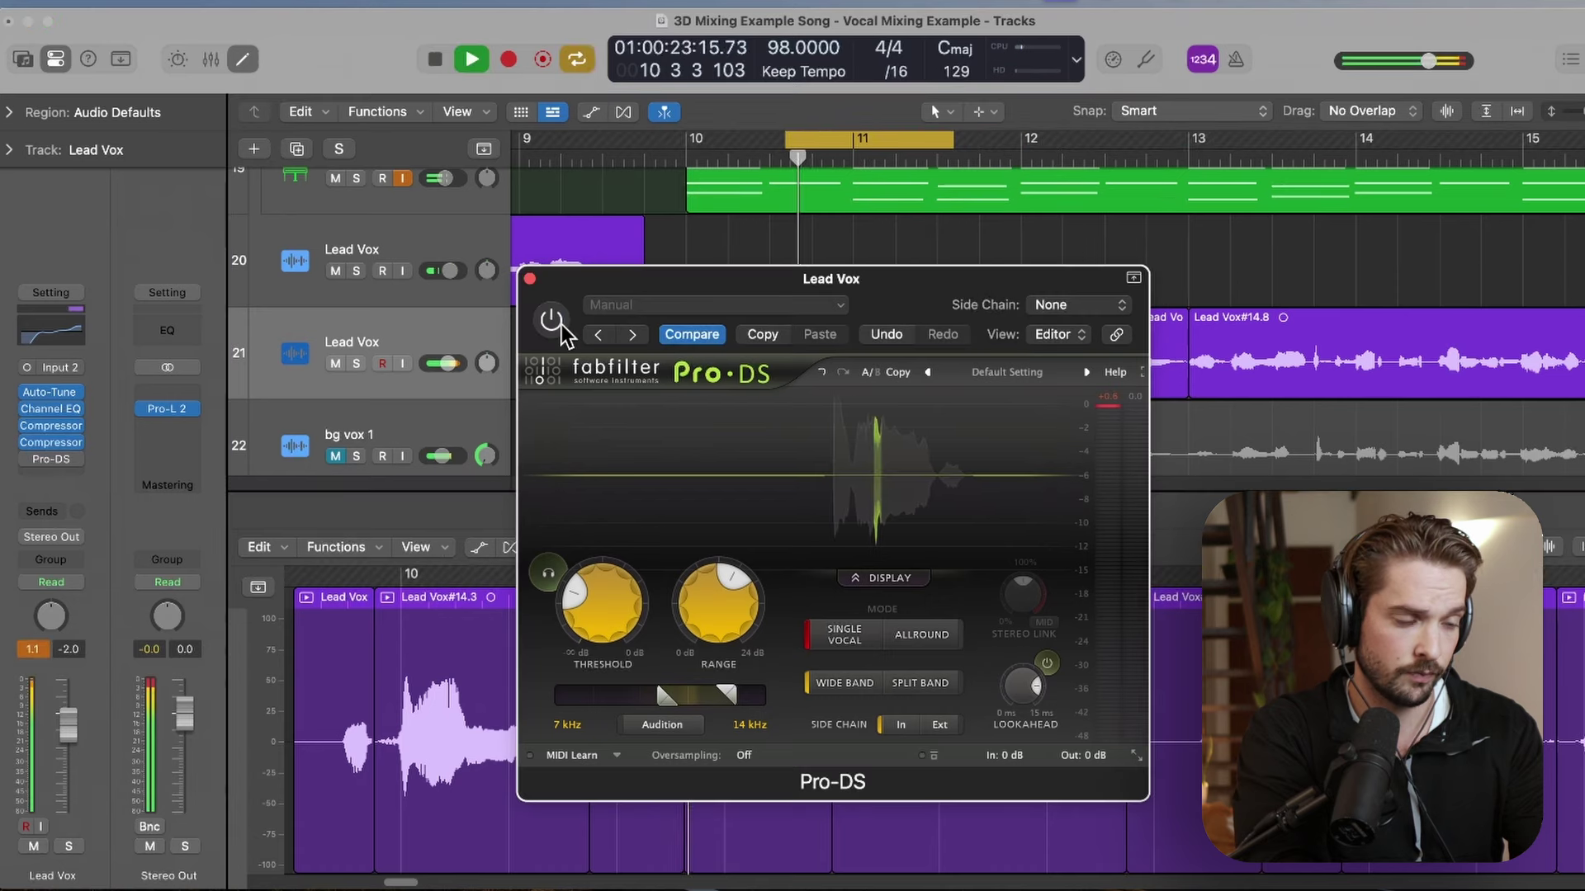
left_click(561, 326)
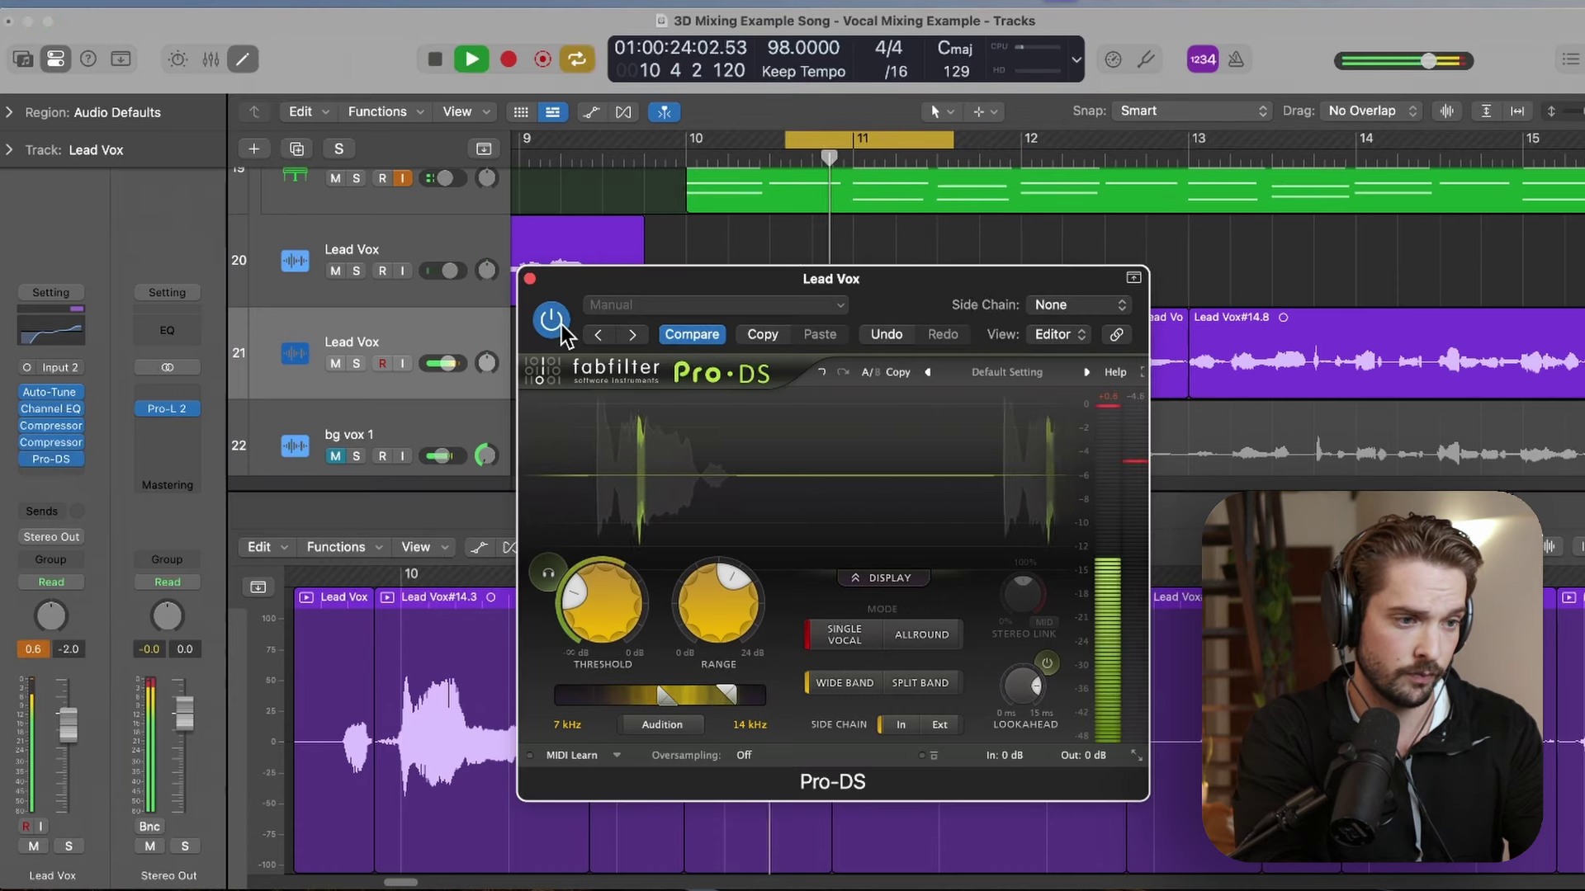
key("space")
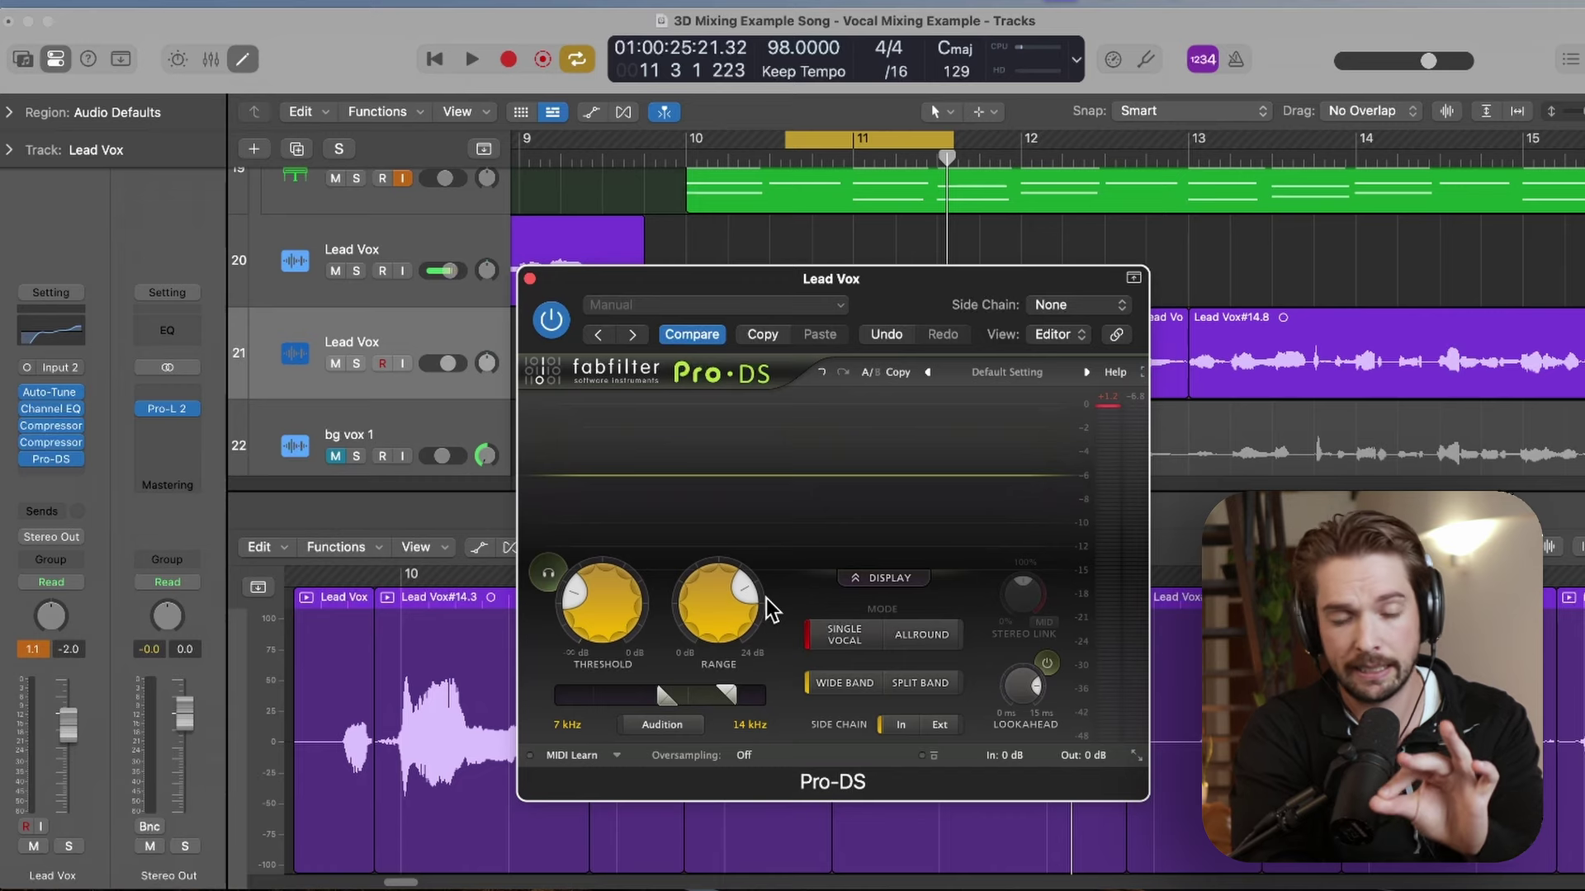
key("space")
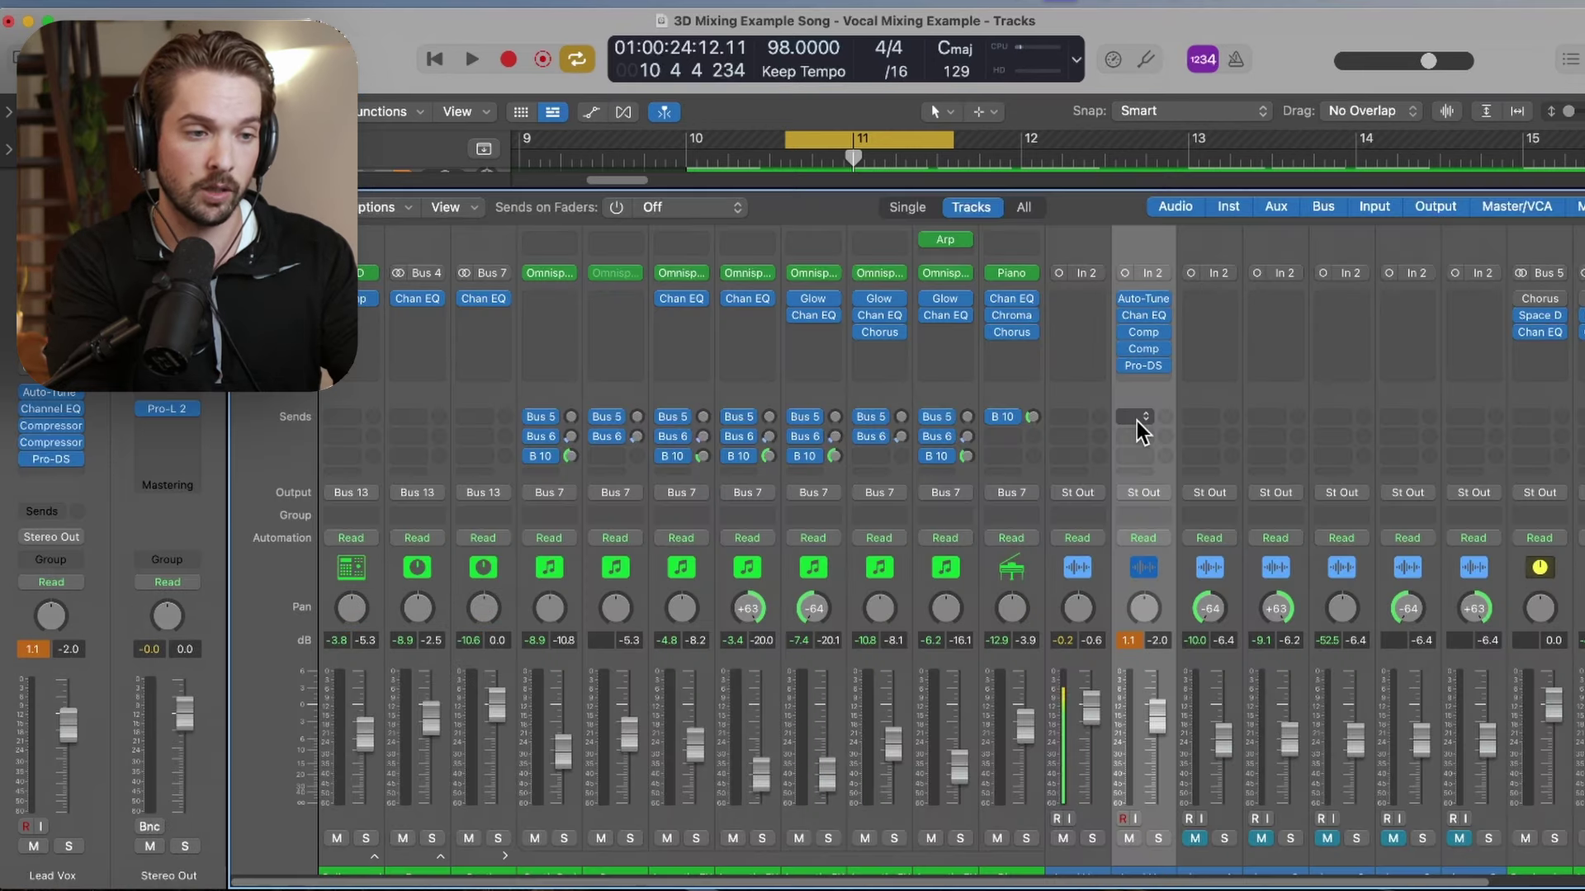
- Send Lead Vox on Bus 10 to the reverb on Aux 7
left_click(1136, 421)
mouse_move(1146, 452)
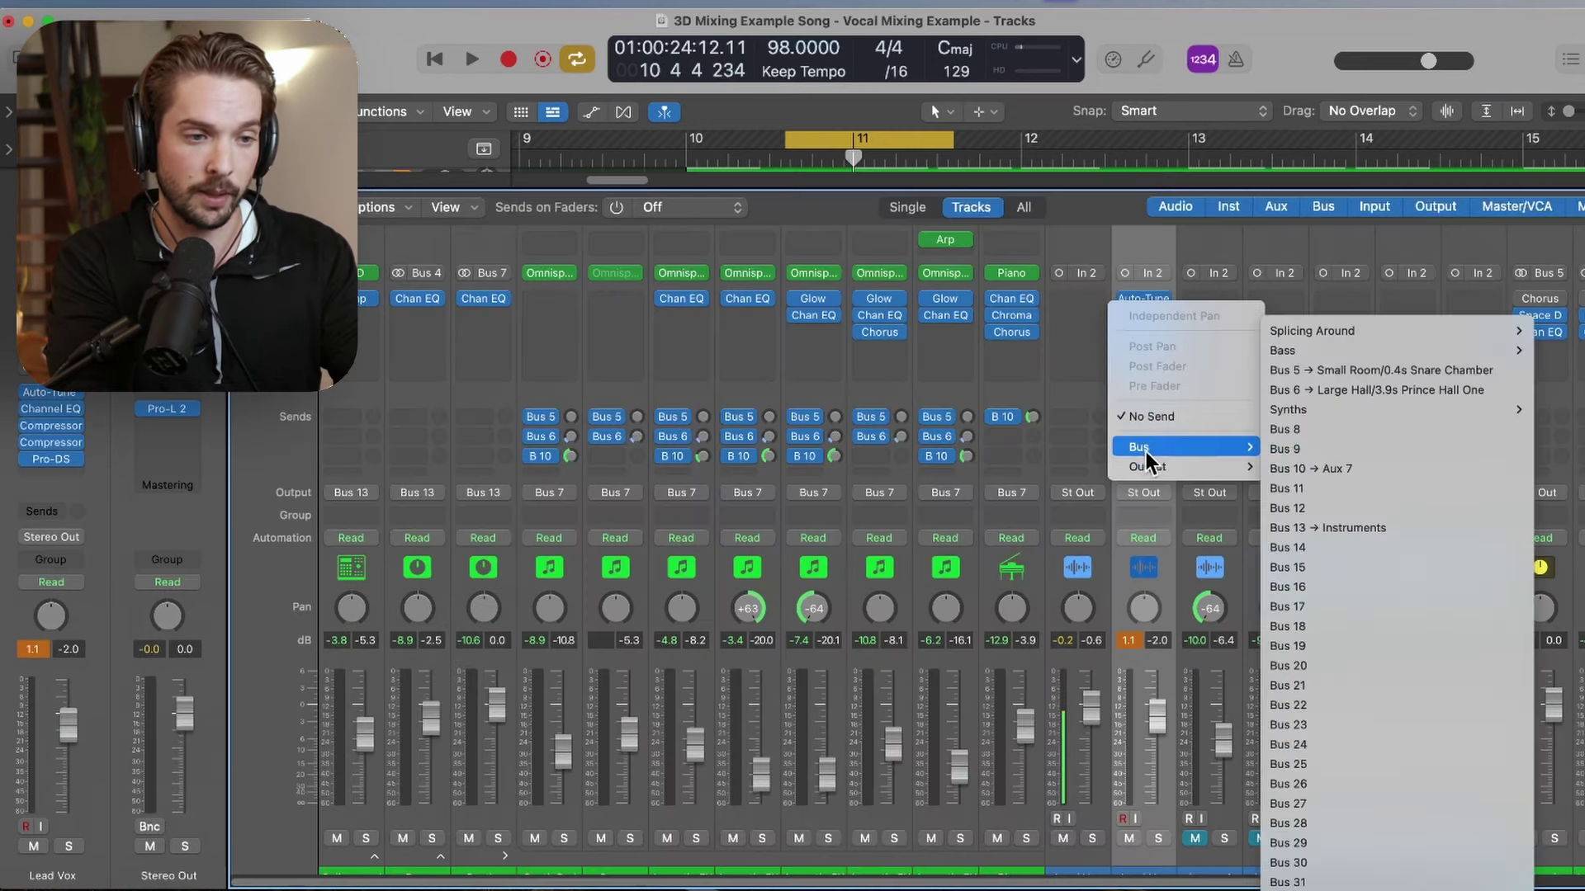
left_click(1304, 469)
scroll(1304, 471, "right", 5)
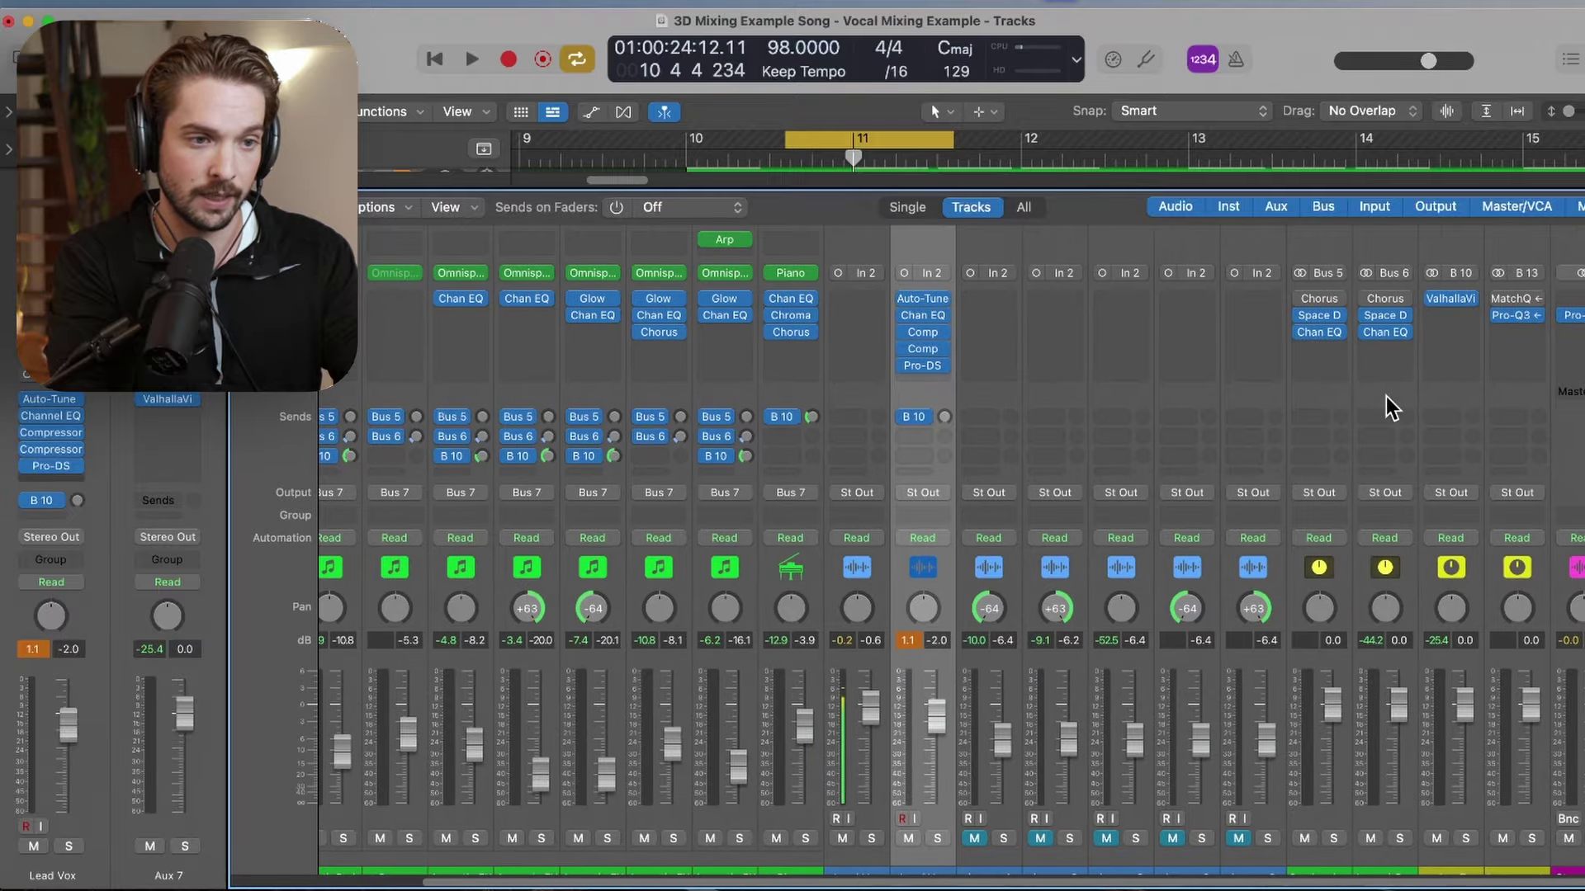
- Turn the Aux 7 ValhallaVintageVerb mix down to 73.6%
left_click(1449, 291)
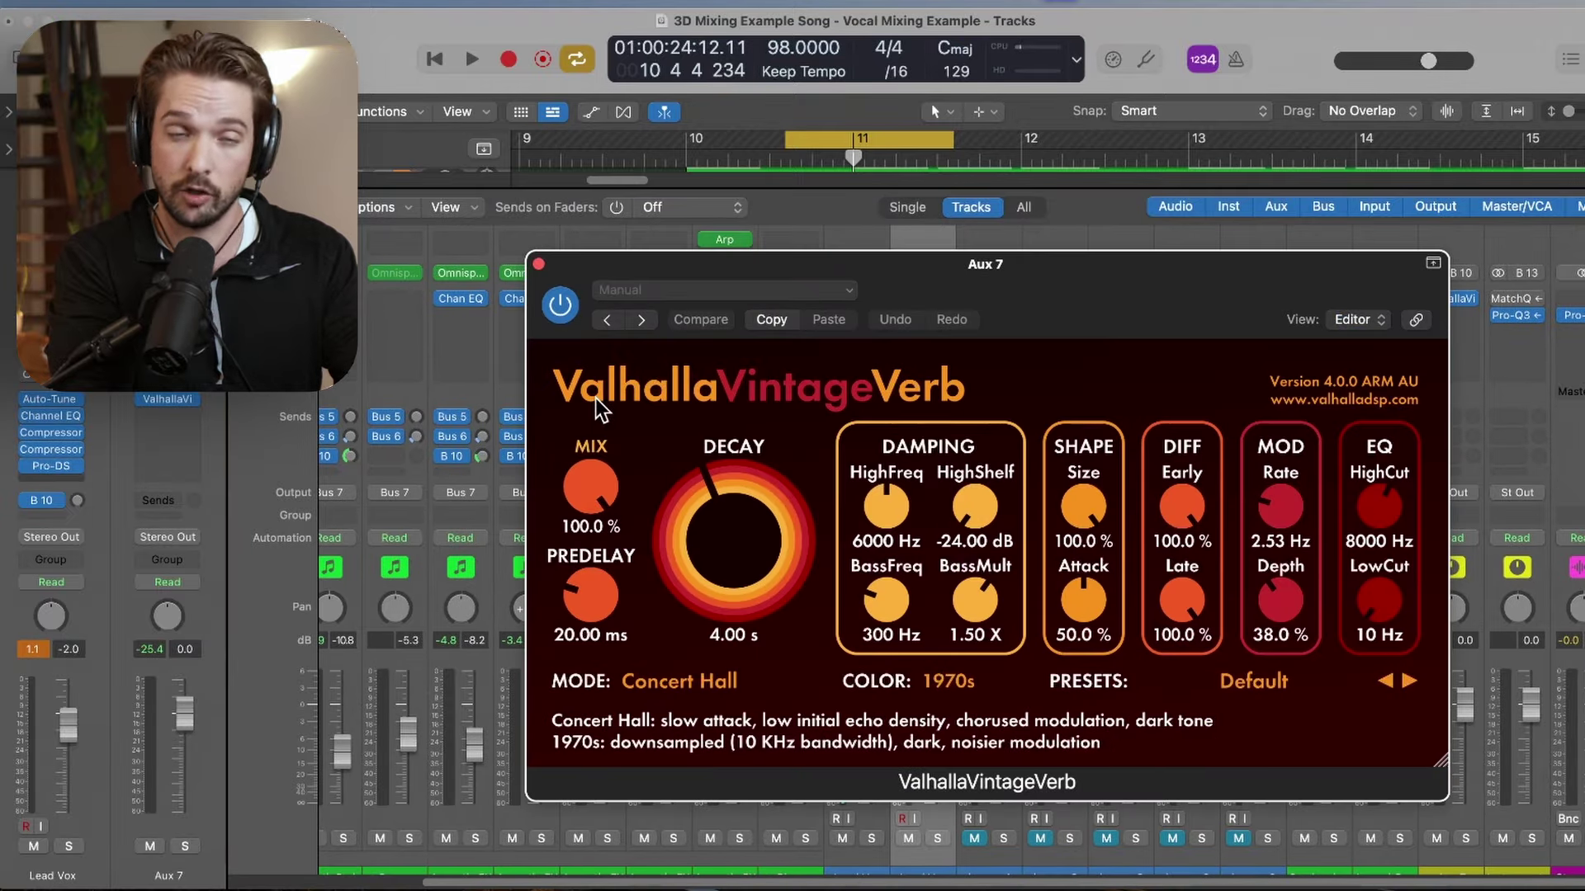
left_click_drag(591, 486, 579, 552)
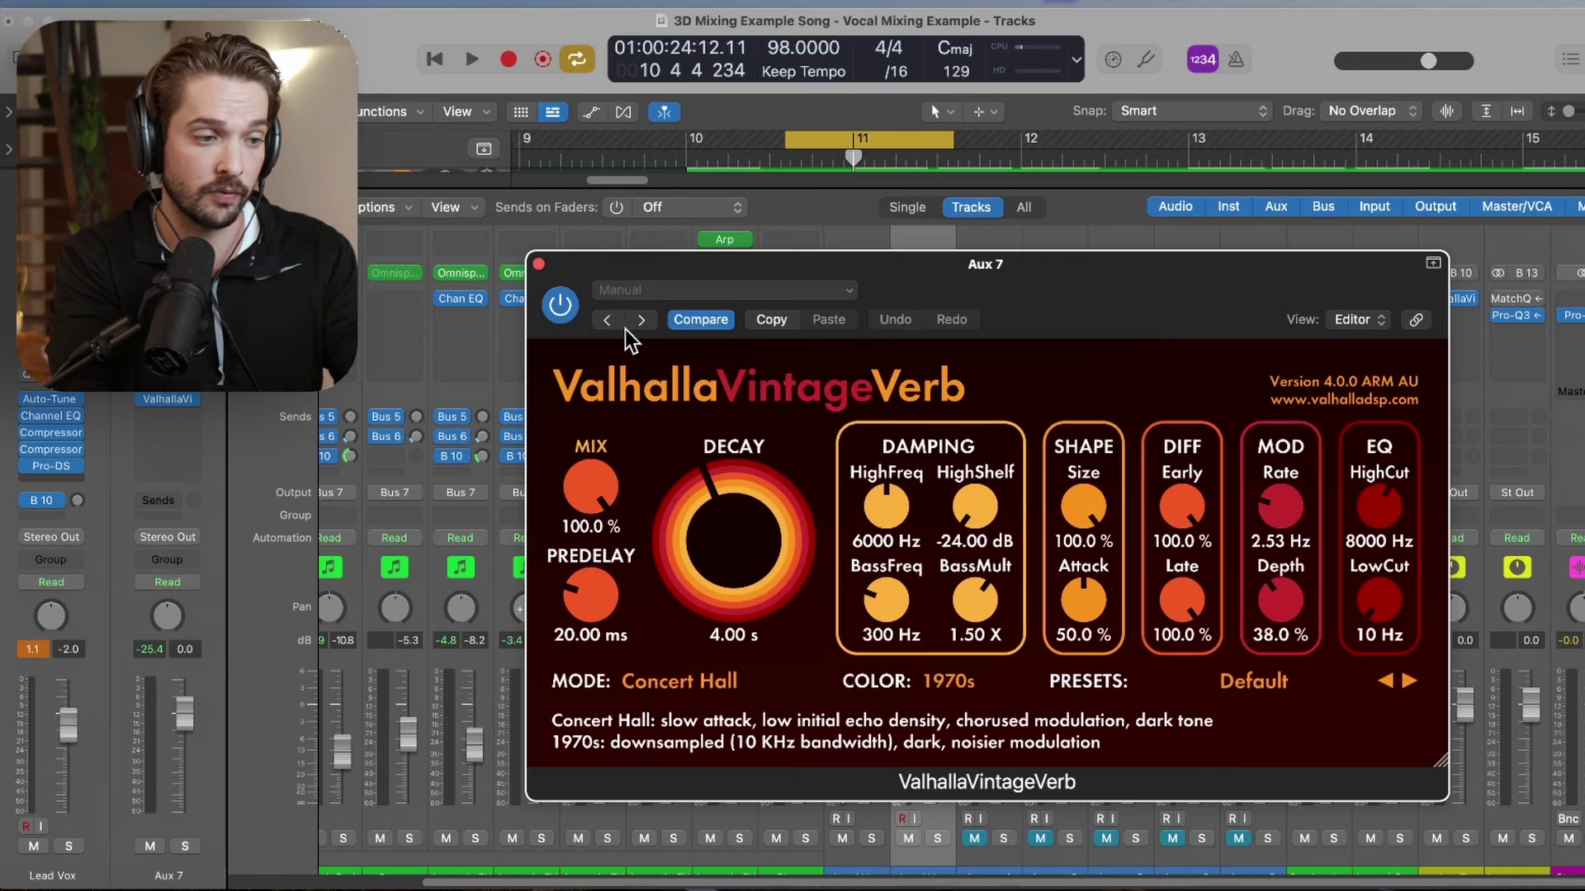
left_click(538, 264)
- Send Lead Vox on Bus 11 to the new Aux 10 and load a stereo H-Delay there
left_click(918, 437)
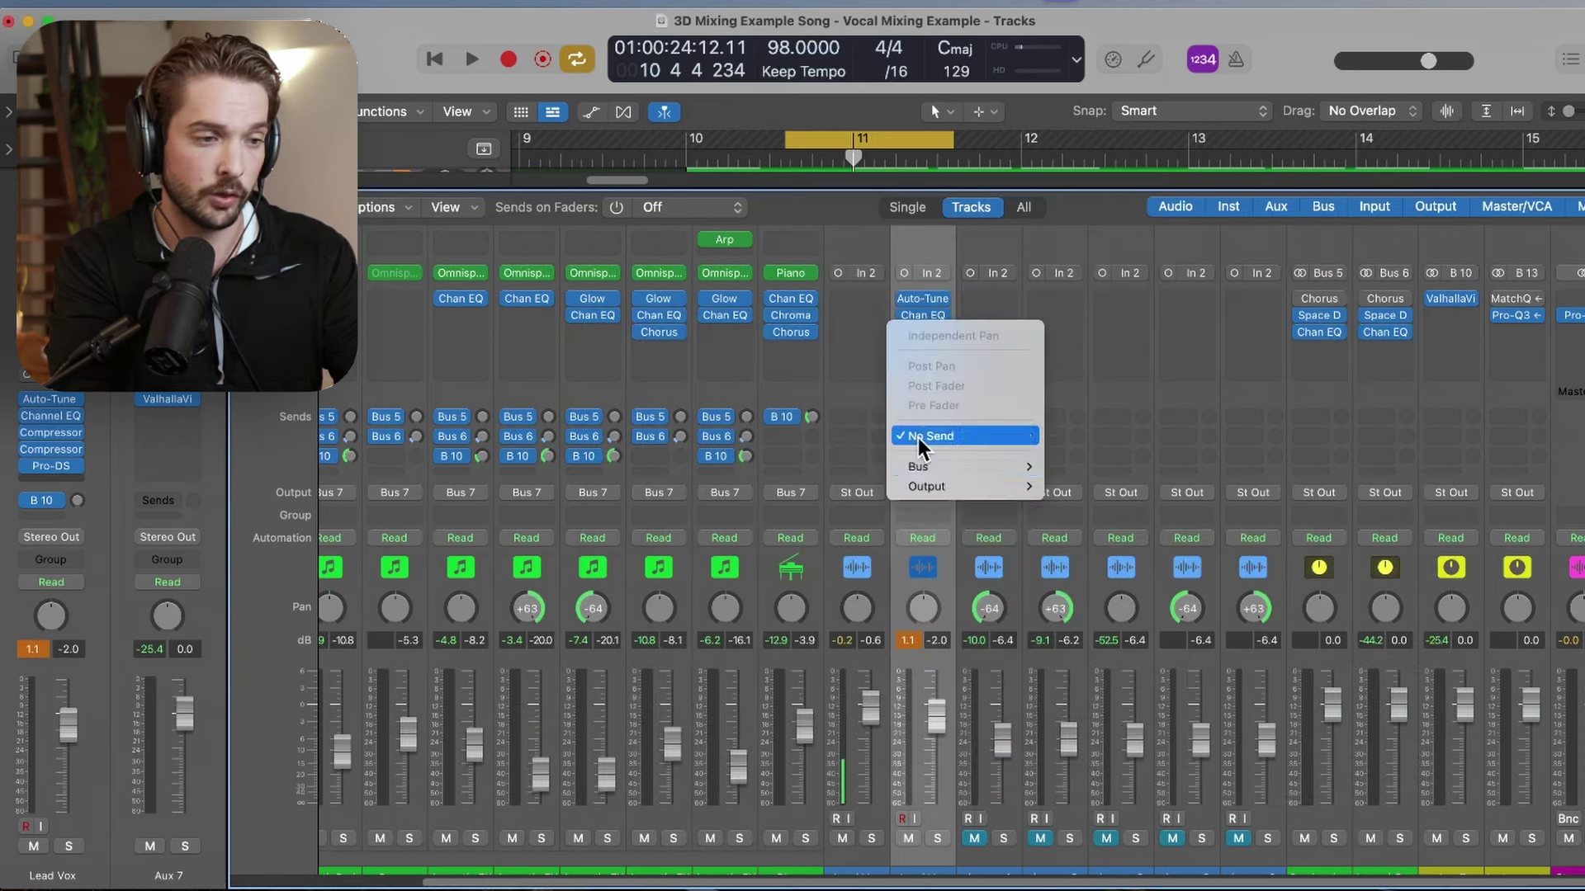
mouse_move(922, 466)
left_click(1106, 487)
left_click(1517, 298)
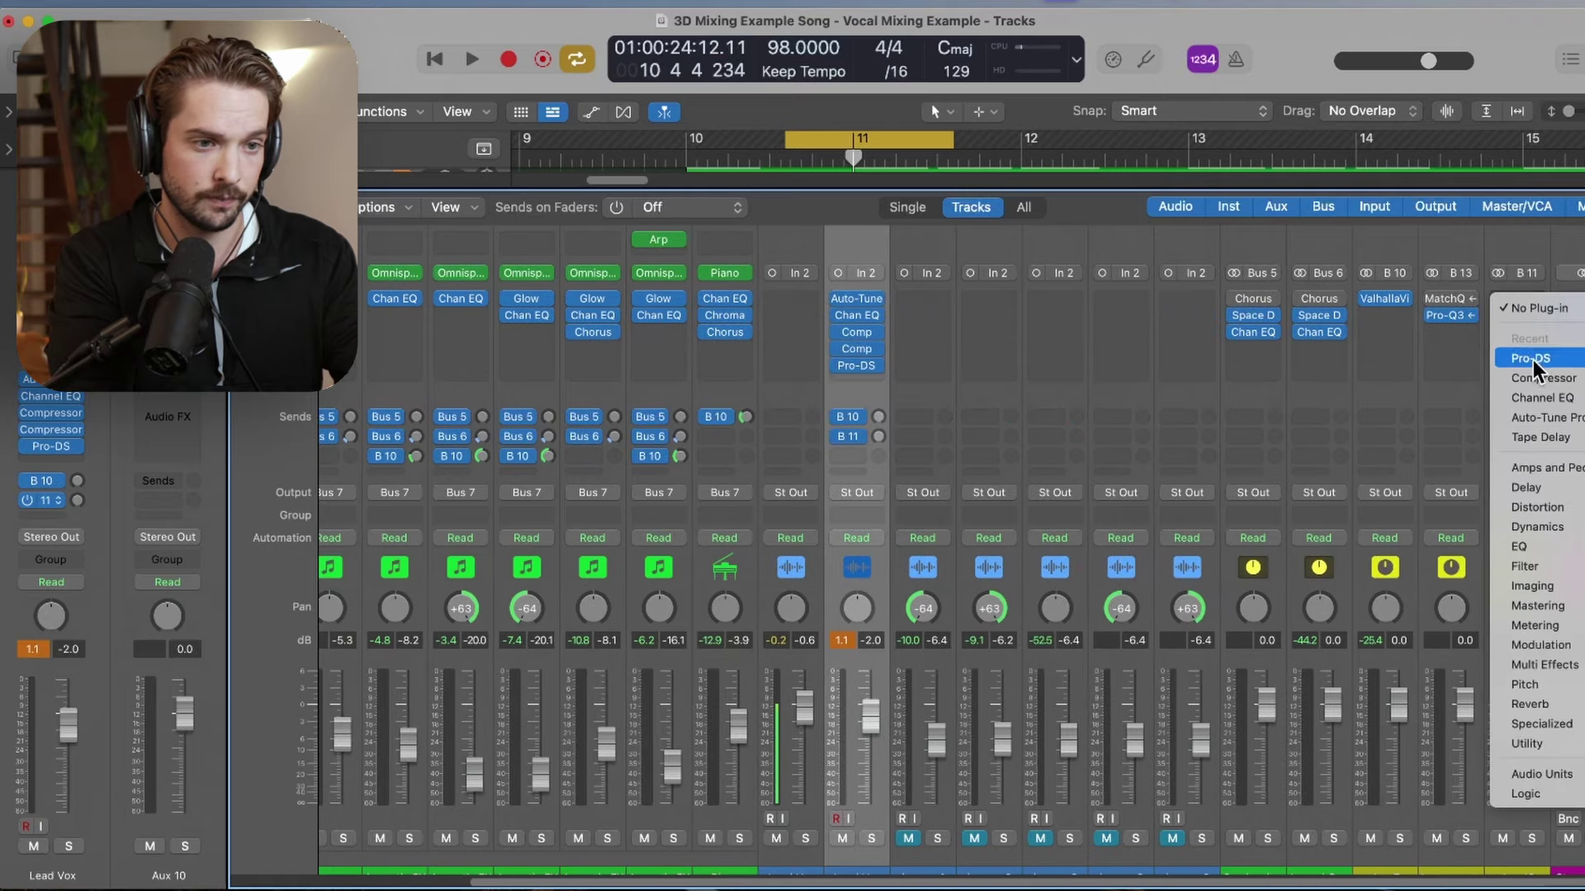
mouse_move(1528, 492)
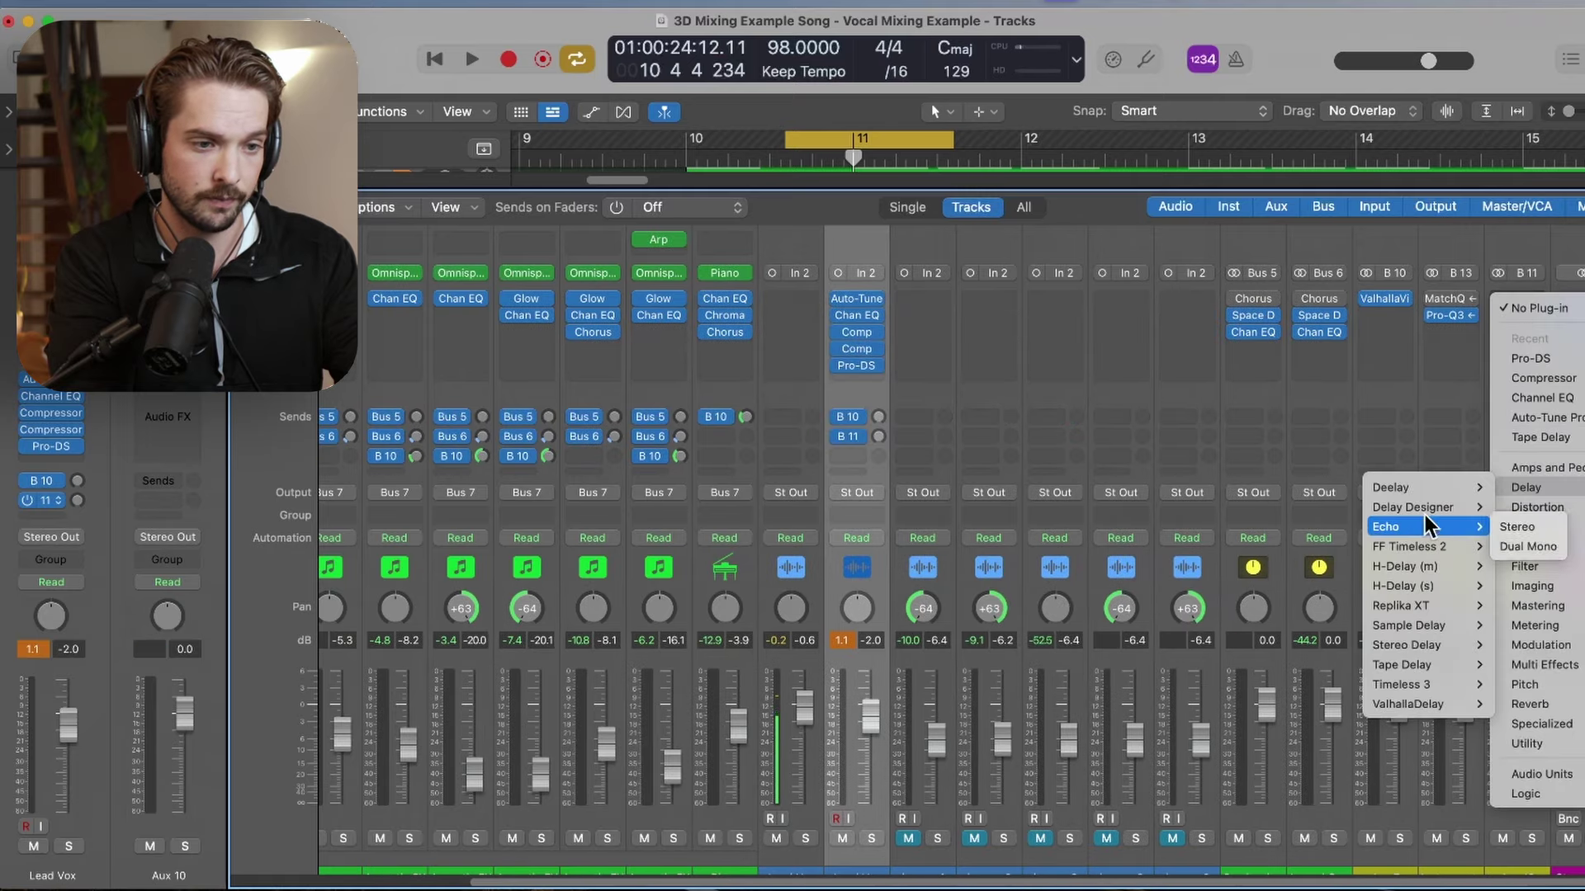
left_click(1410, 583)
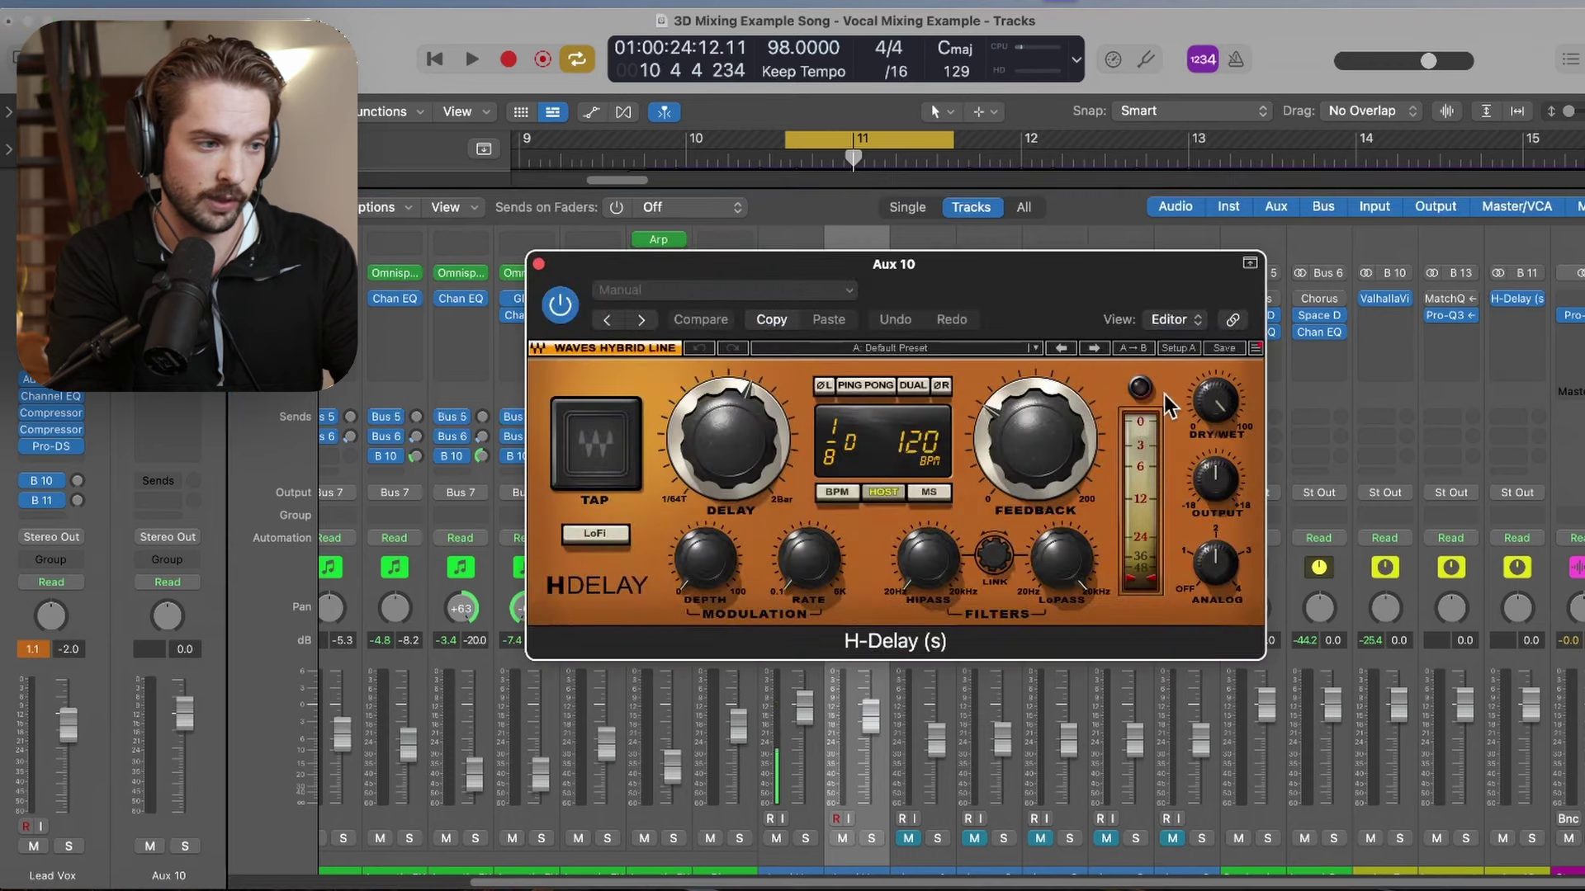
- Turn the Lead Vox B 10 send down to -18 dB while listening to playback
left_click(538, 264)
key("space")
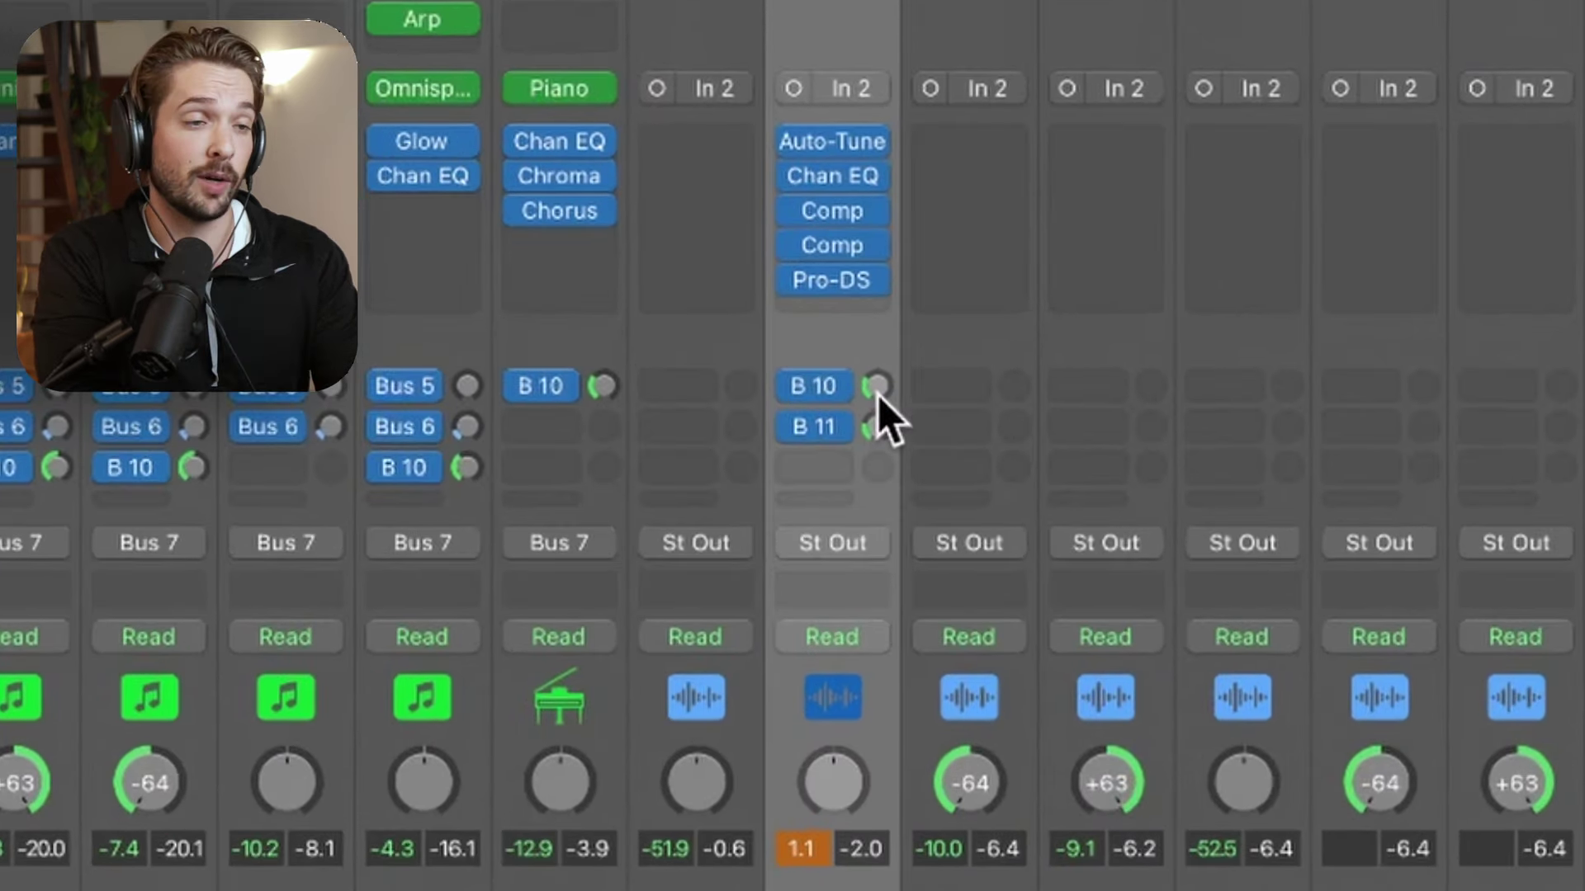
left_click_drag(879, 394, 879, 454)
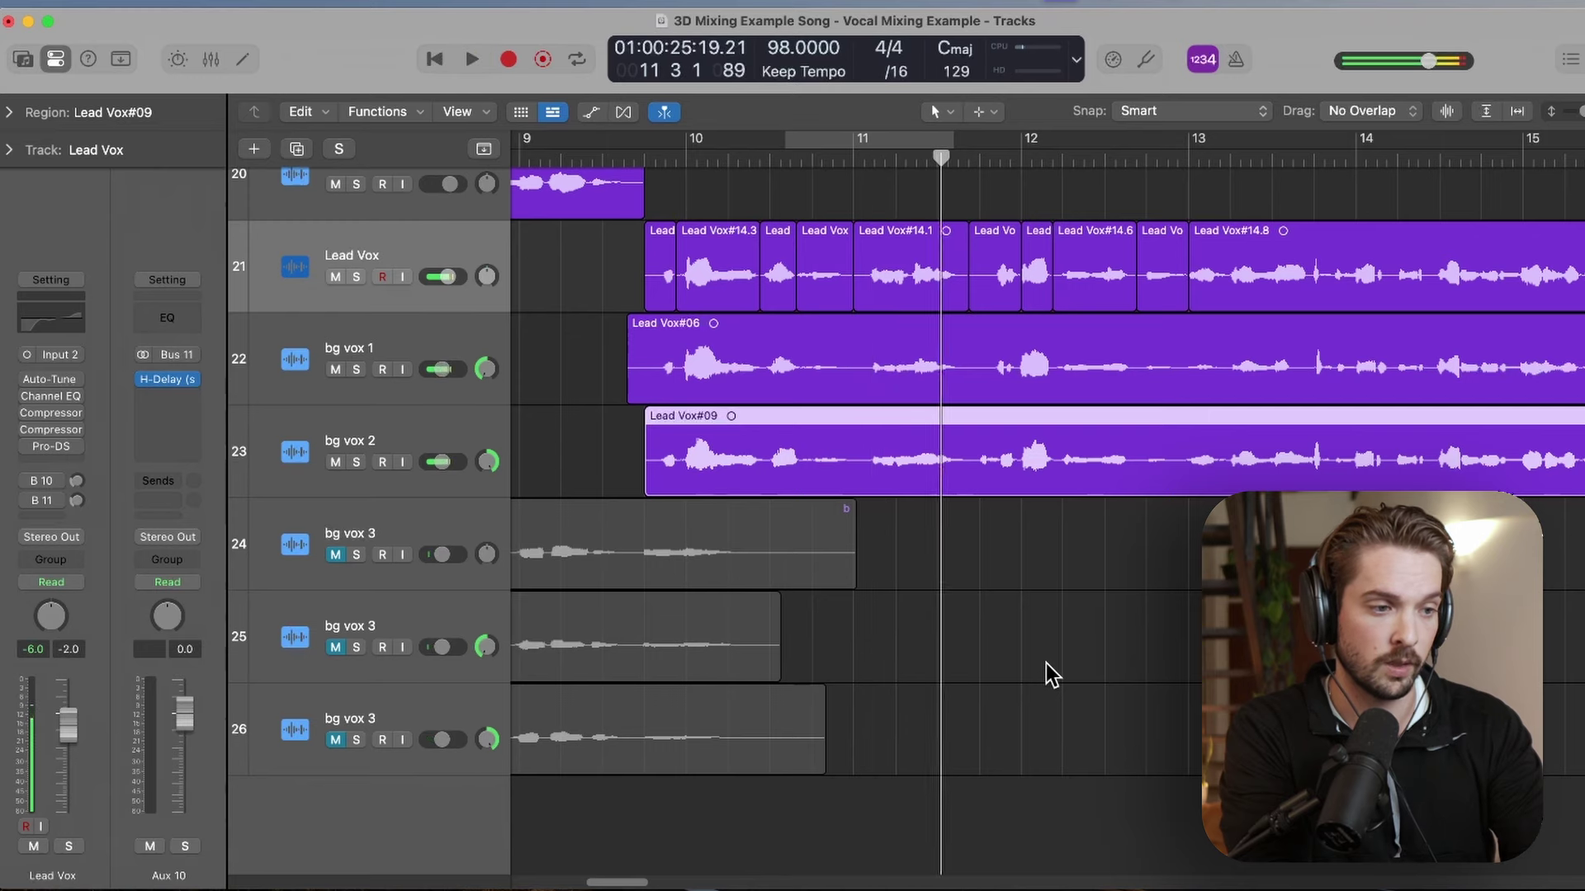
- Copy the Lead Vox channel strip setting in the Mixer
key("space")
scroll(488, 513, "up", 3)
left_click(458, 493)
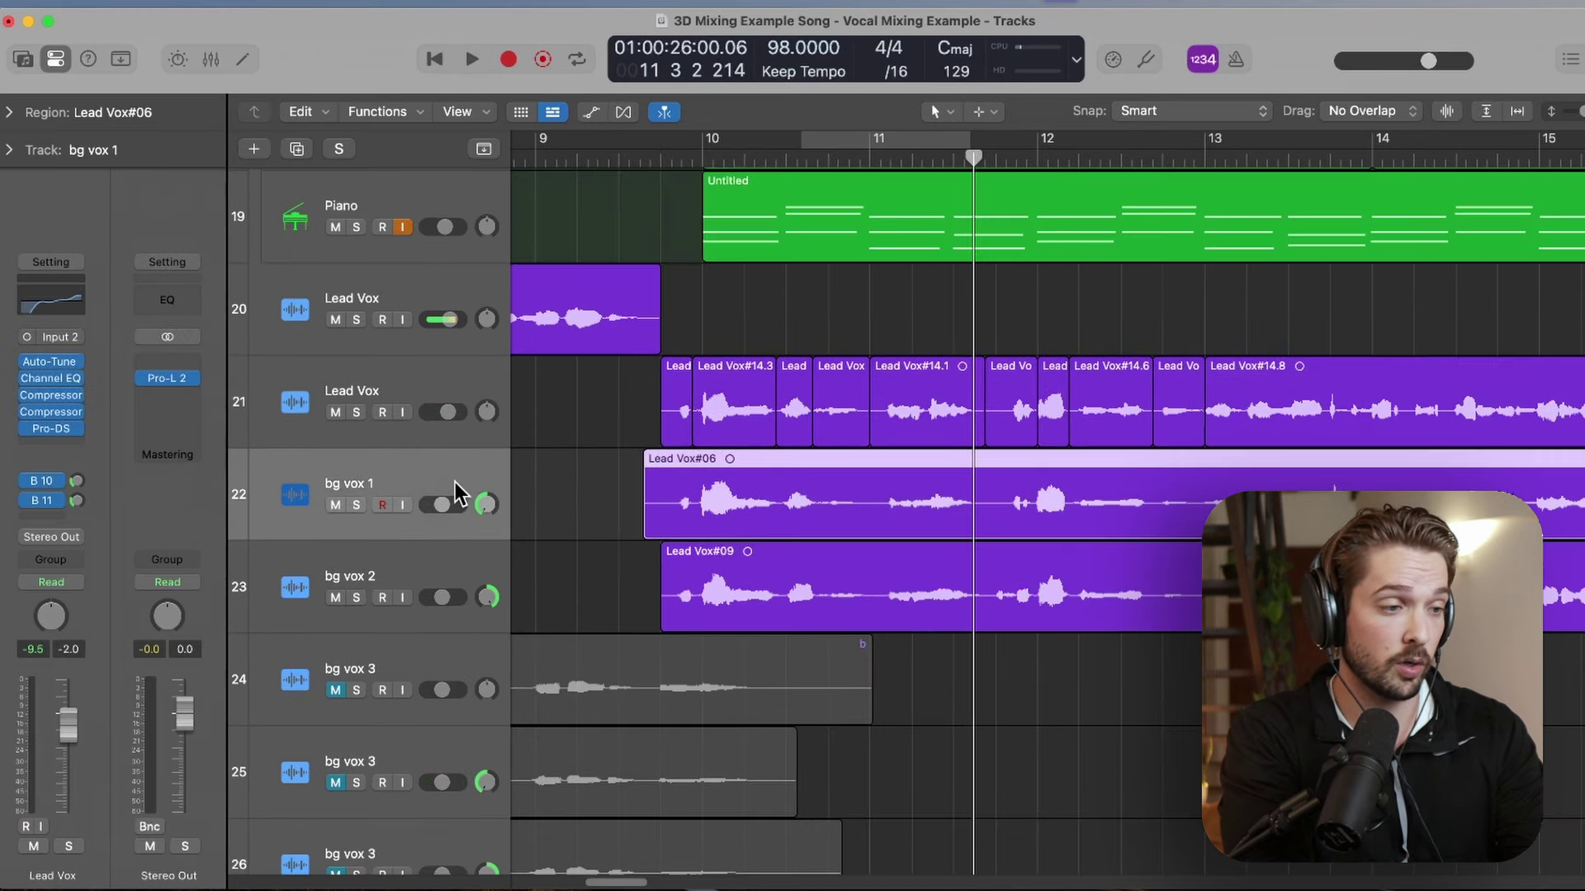
left_click(487, 557)
left_click(441, 381)
key("x")
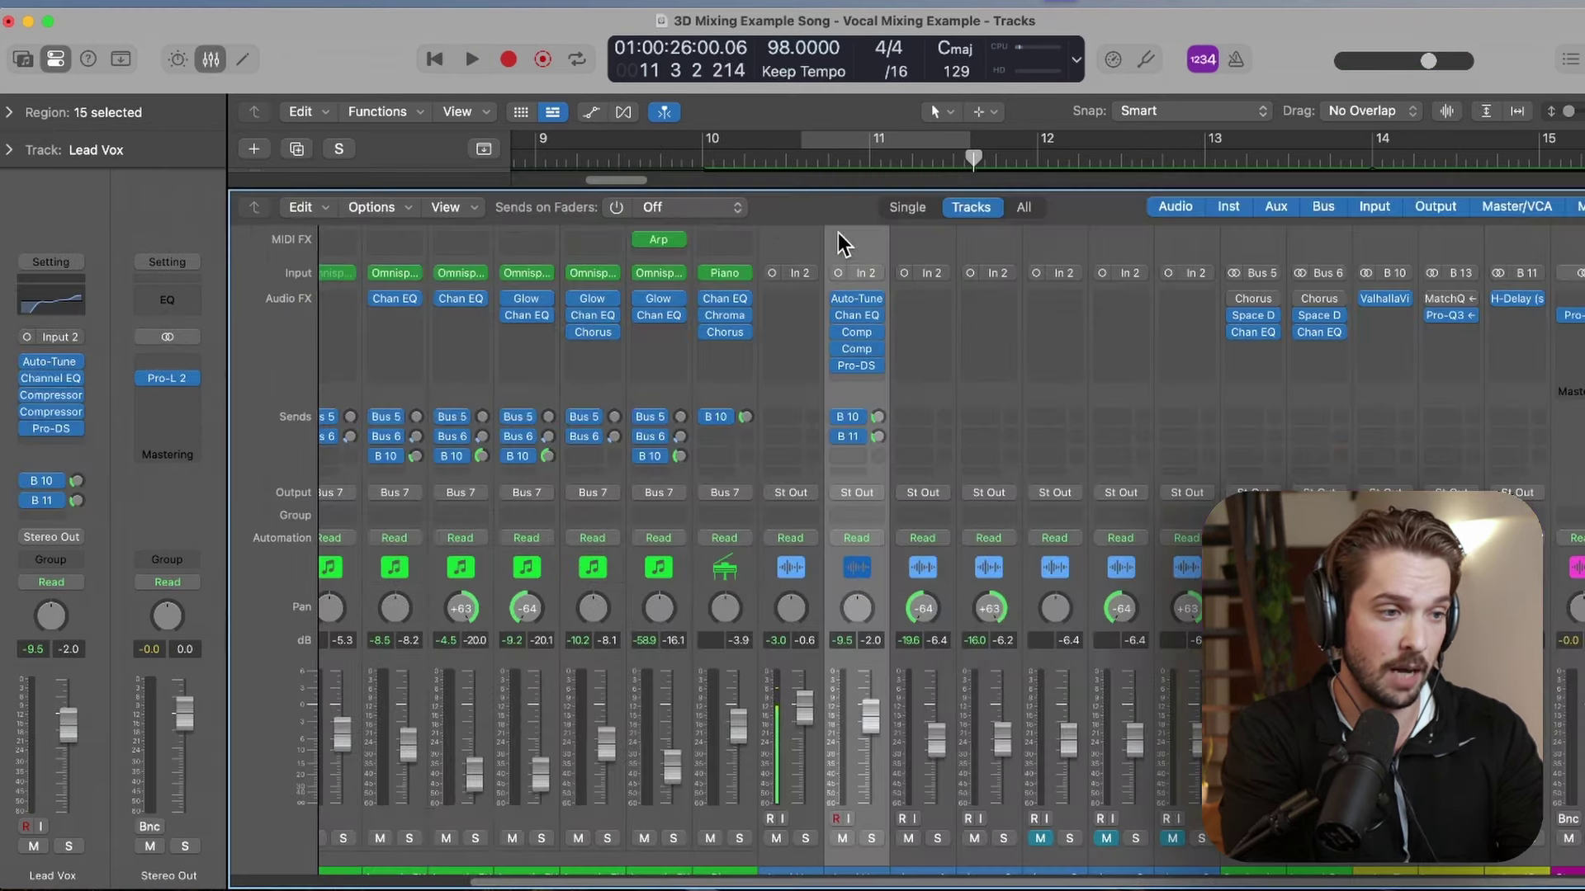
scroll(841, 239, "up", 2)
left_click(851, 254)
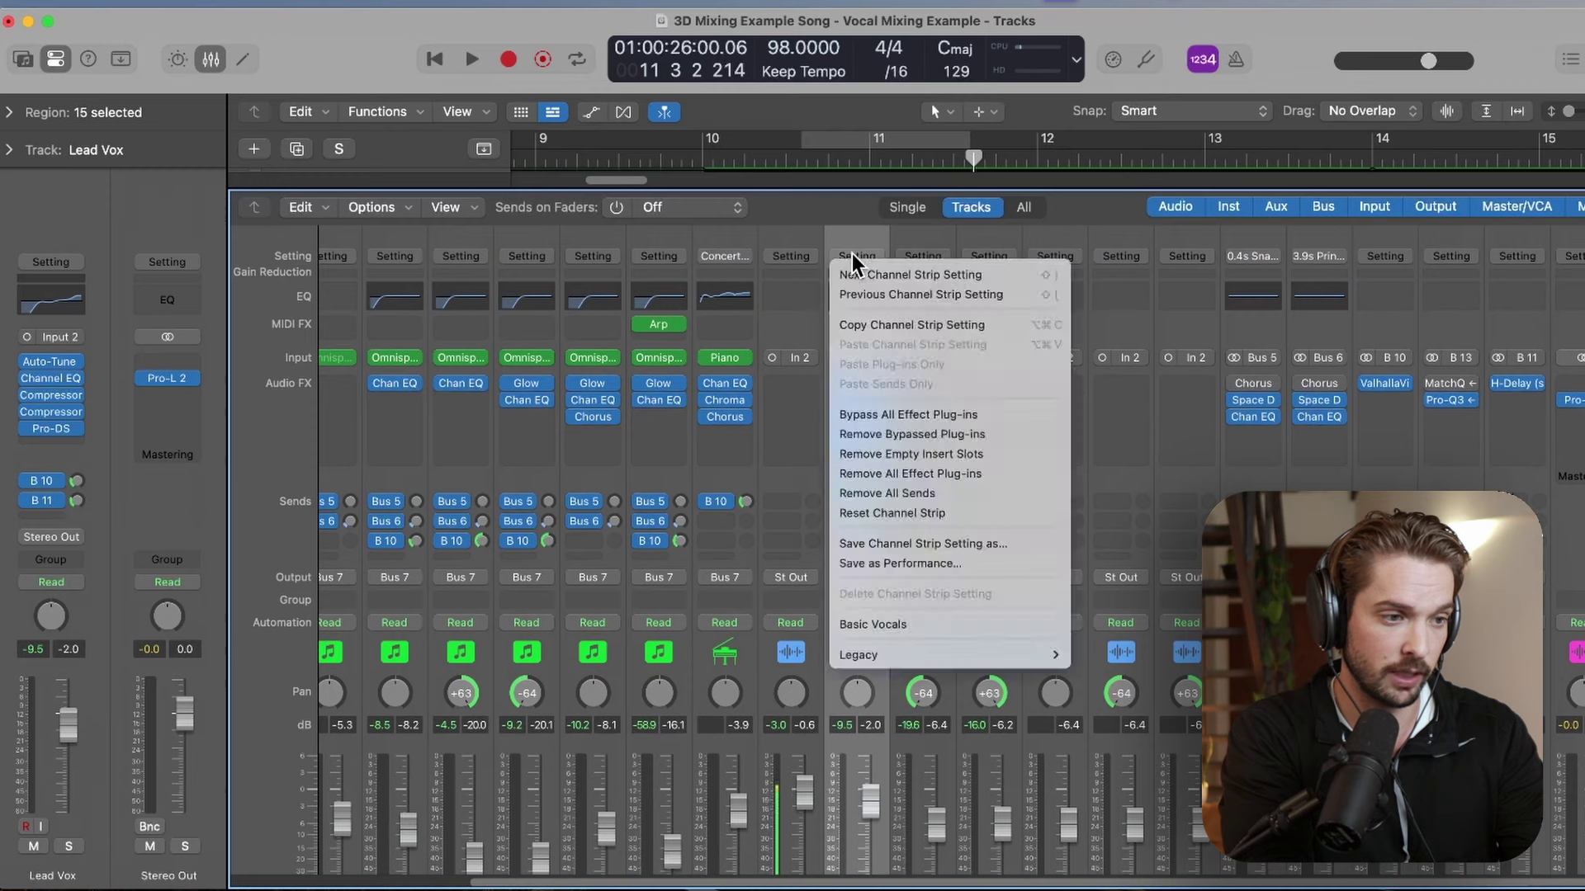
left_click(900, 322)
- Paste the Lead Vox plug-ins onto both bg vox 1 and bg vox 2
left_click(919, 257)
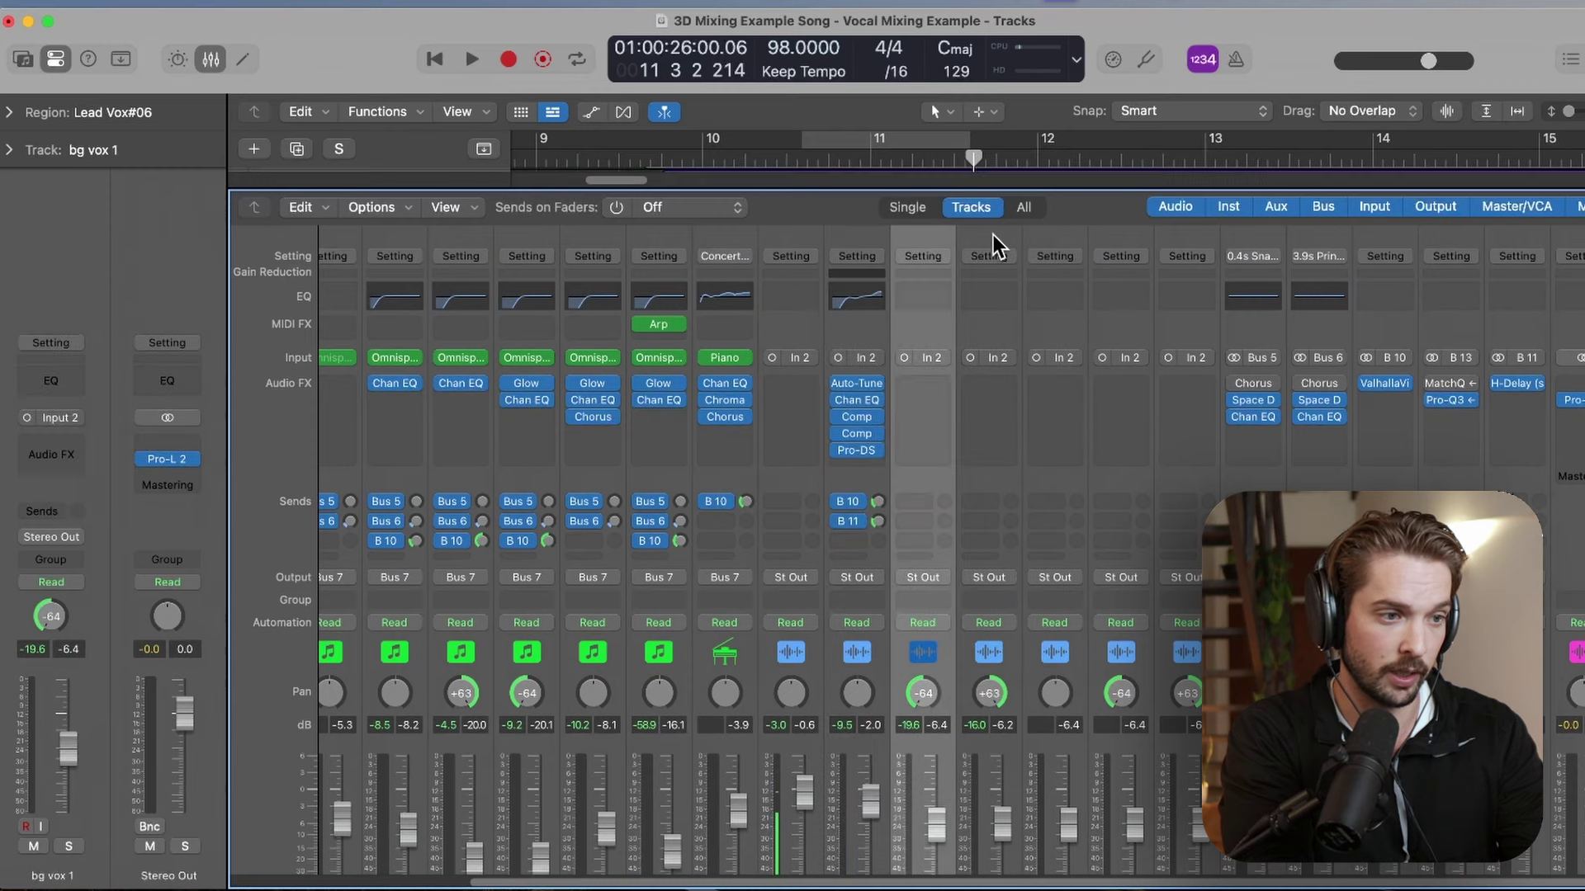
left_click(993, 237, "shift")
left_click(988, 255)
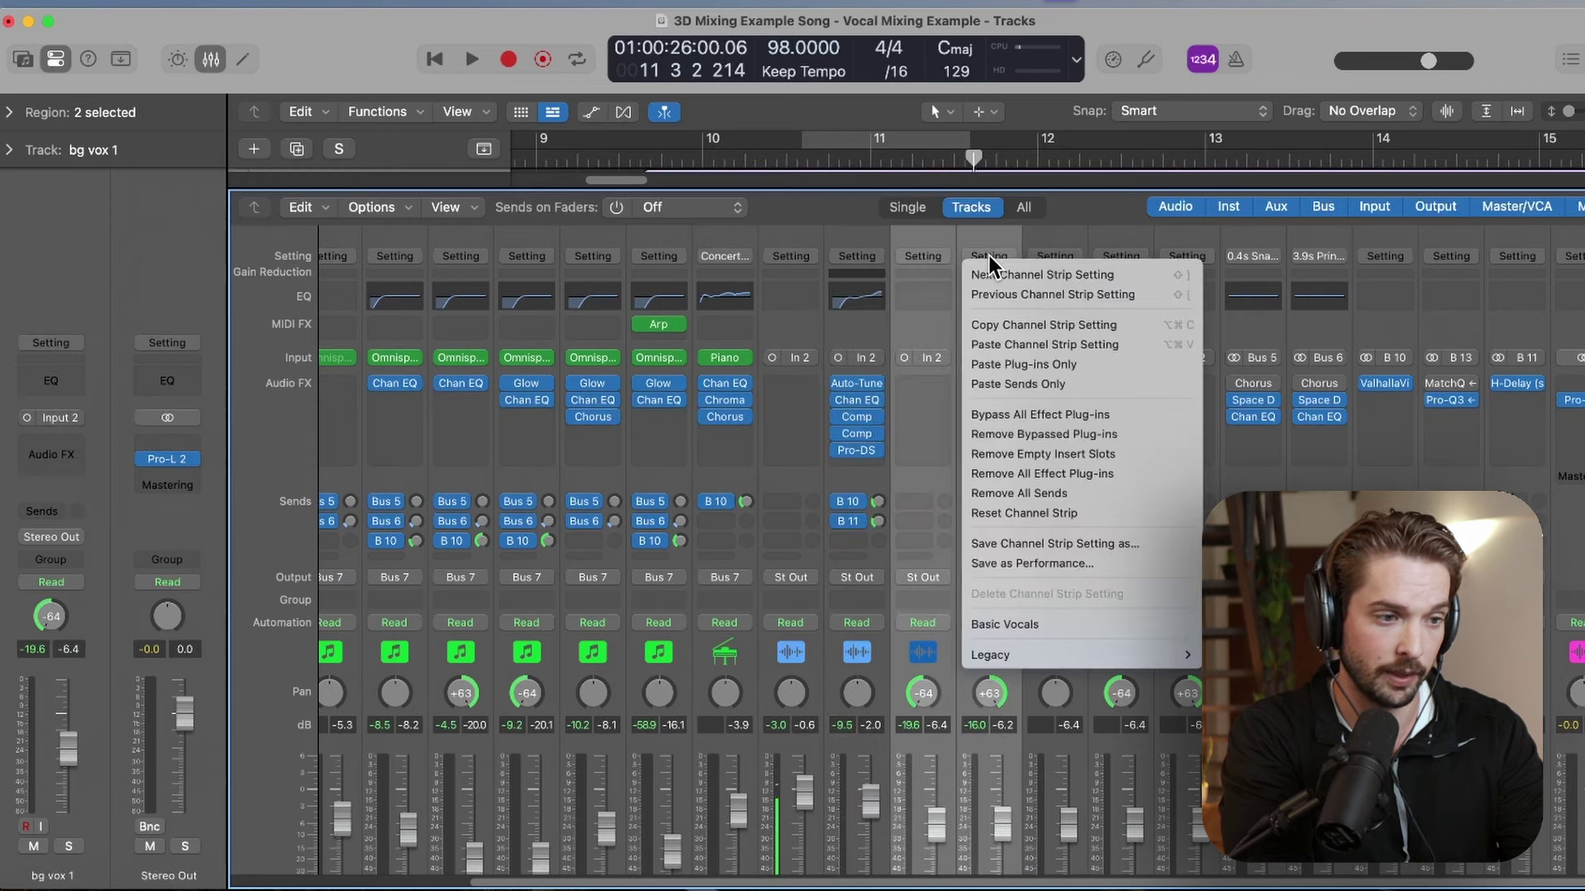
left_click(1063, 371)
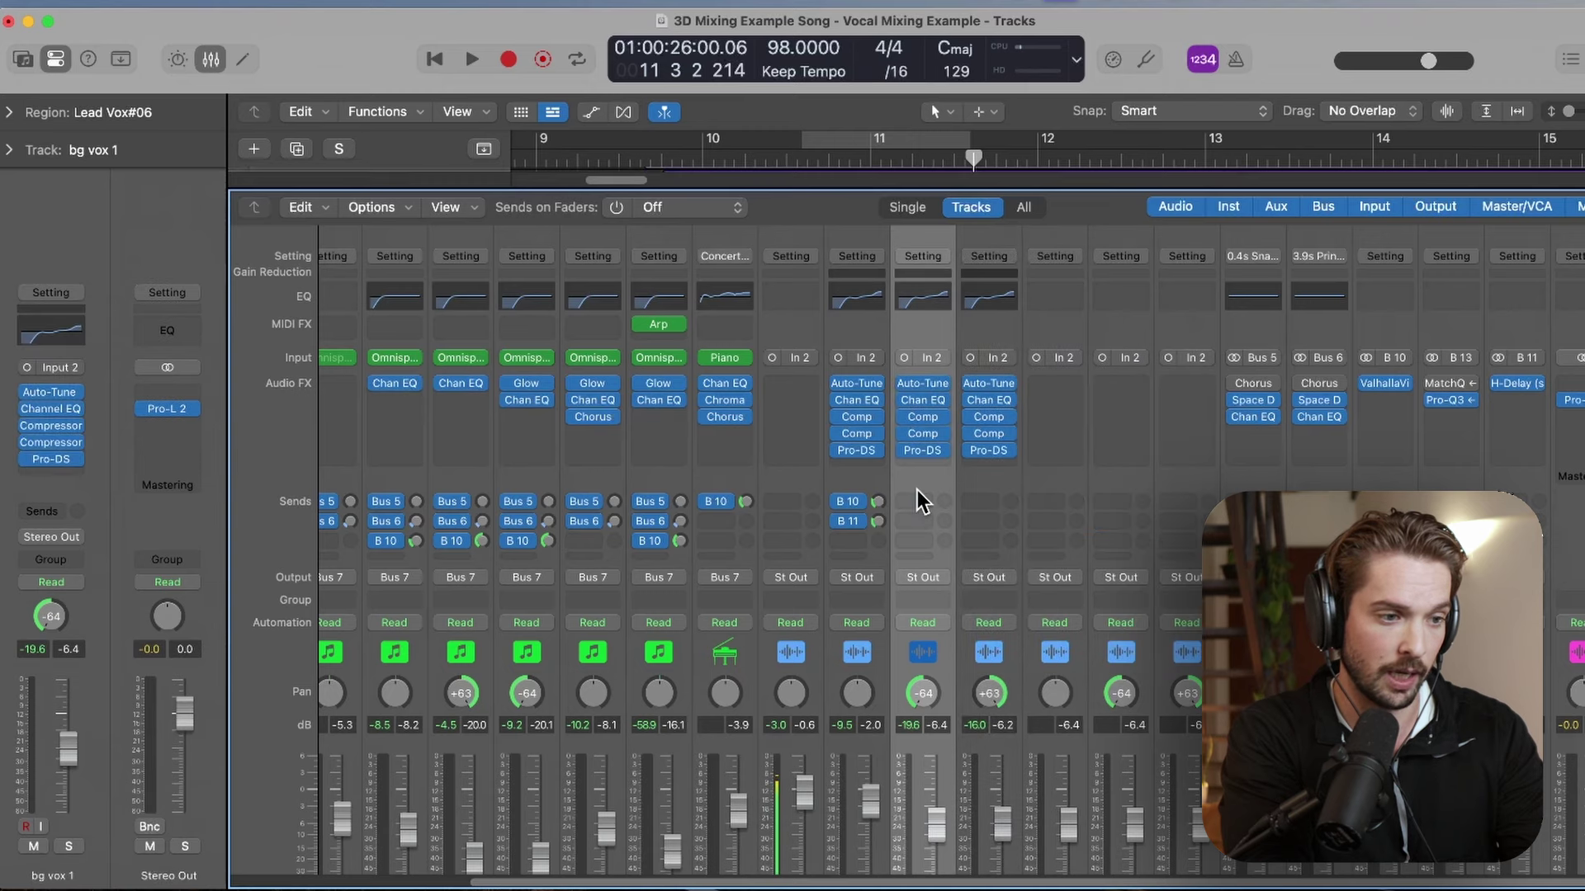
- Add Bus 10 and Bus 11 sends to both bg vox channels
left_click(922, 500)
mouse_move(933, 527)
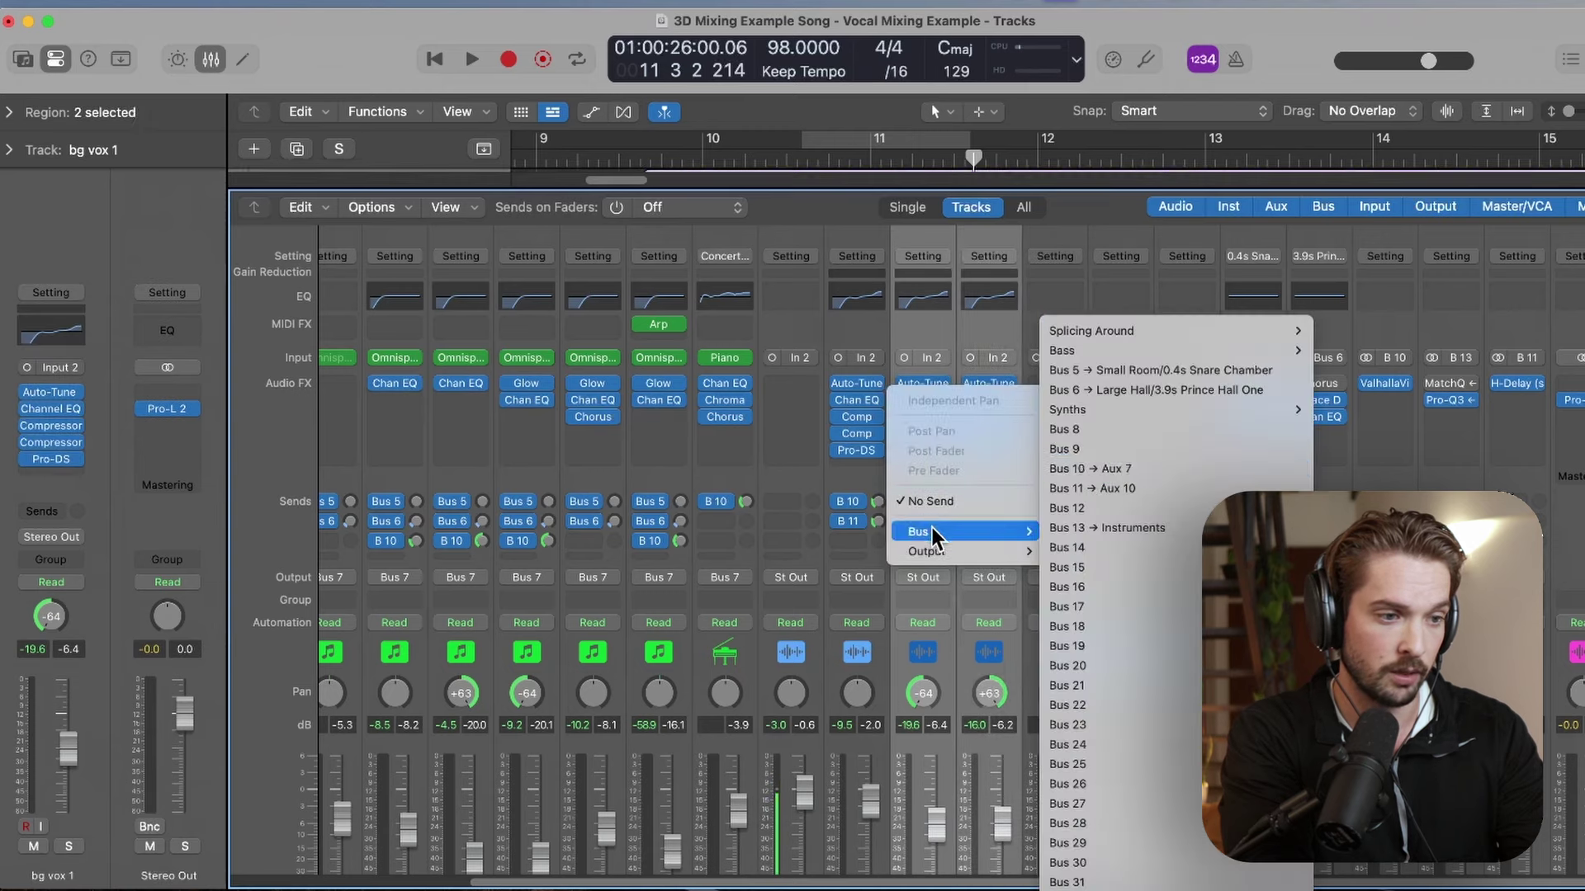
left_click(1096, 459)
left_click(914, 521)
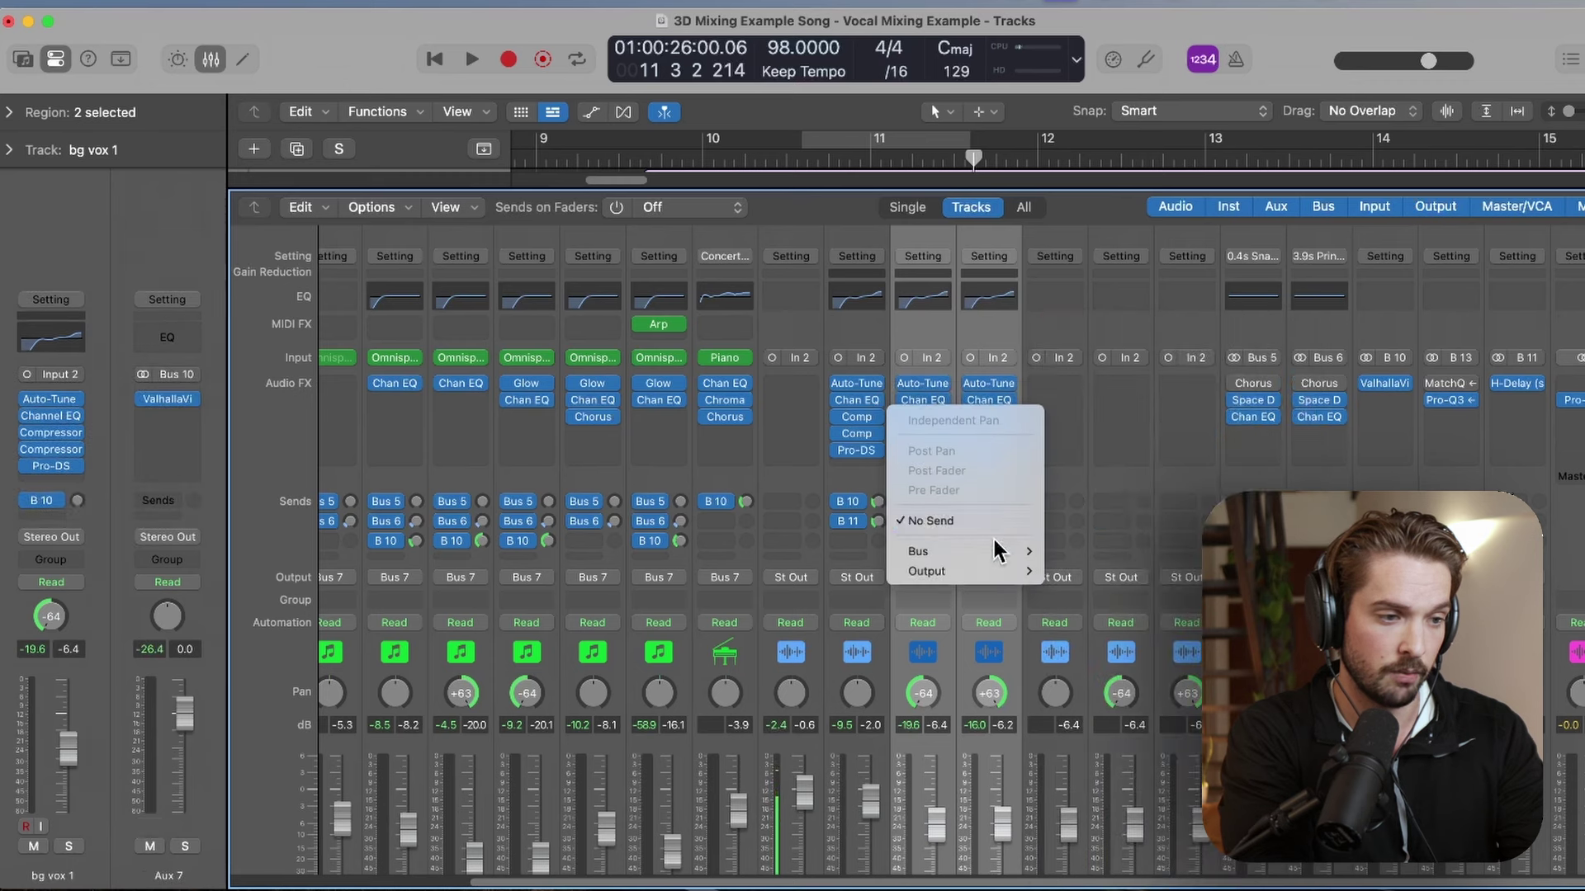
mouse_move(993, 543)
left_click(1079, 485)
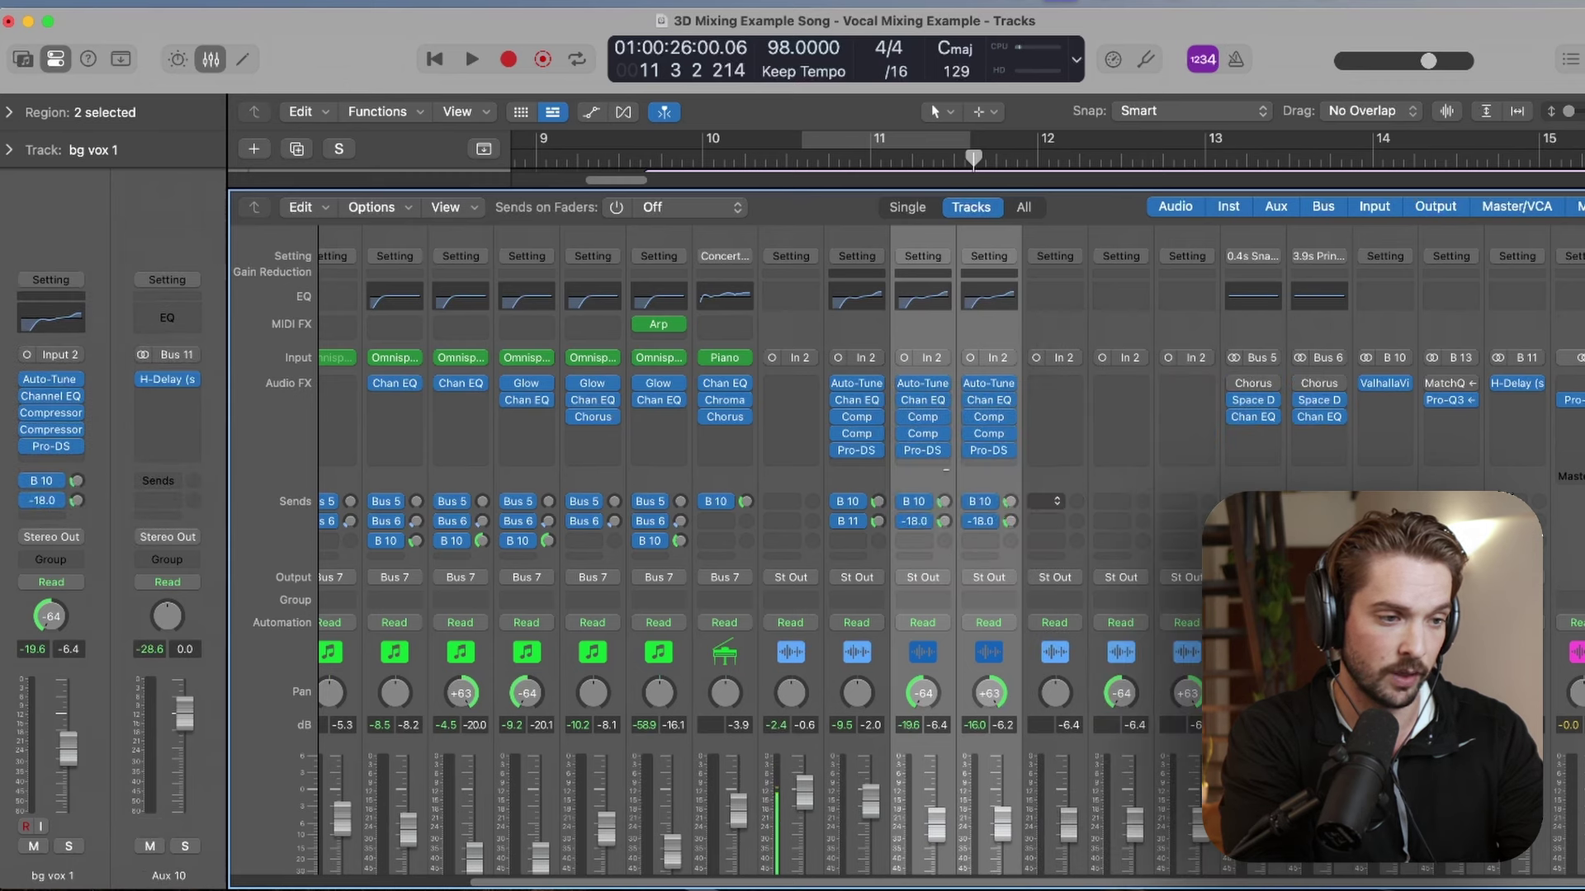
- During playback, pull the bg vox 1 and bg vox 2 faders down to -11.6 dB
key("x")
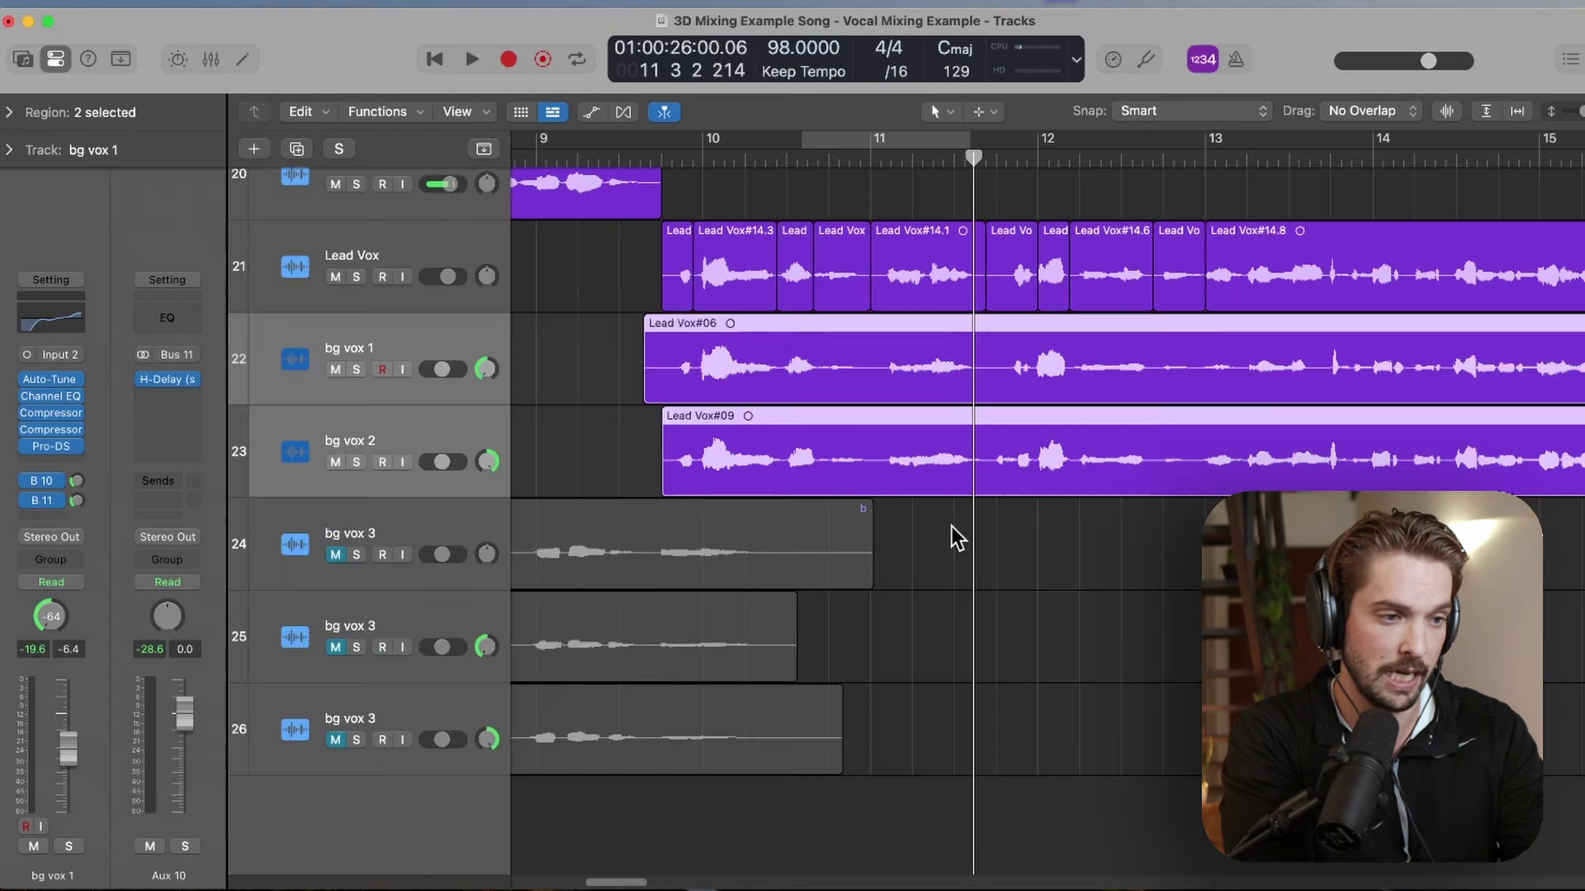
key("space")
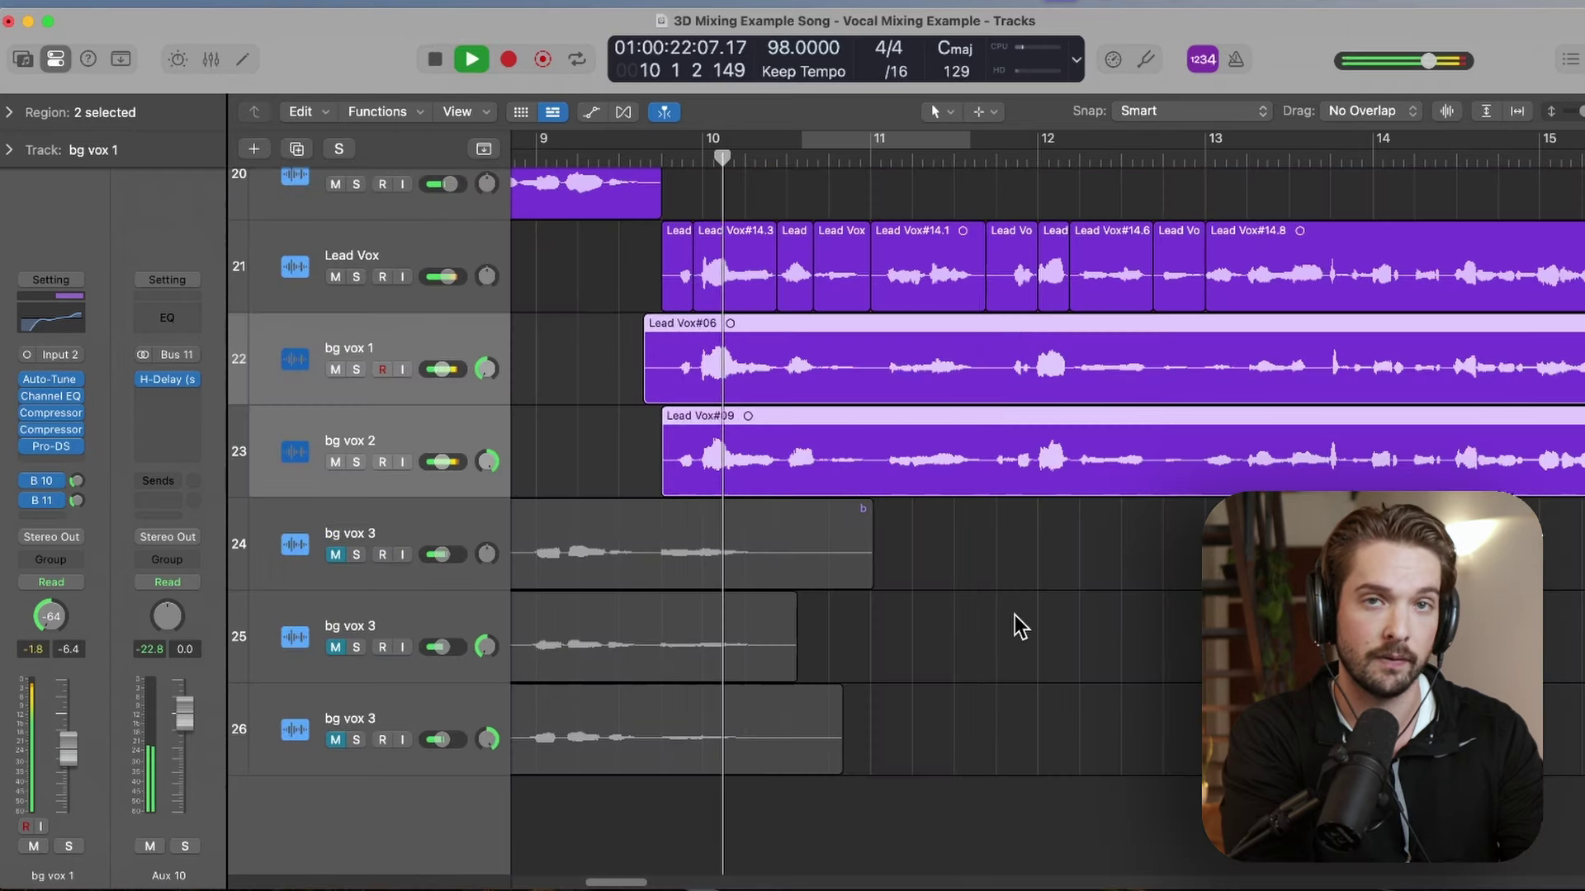
key("x")
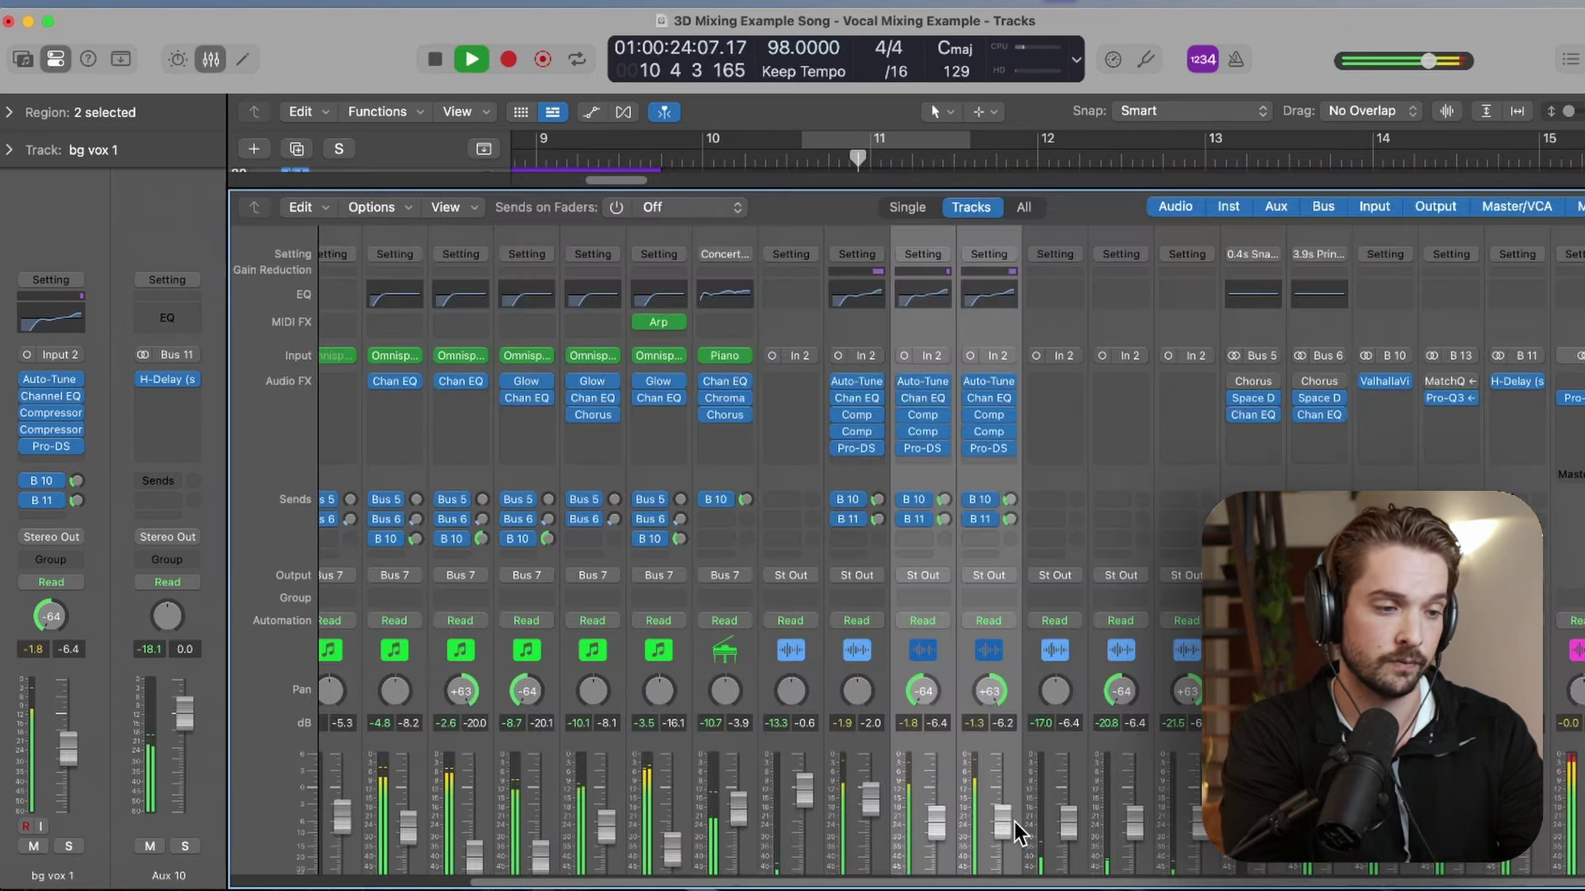
scroll(1014, 615, "down", 3)
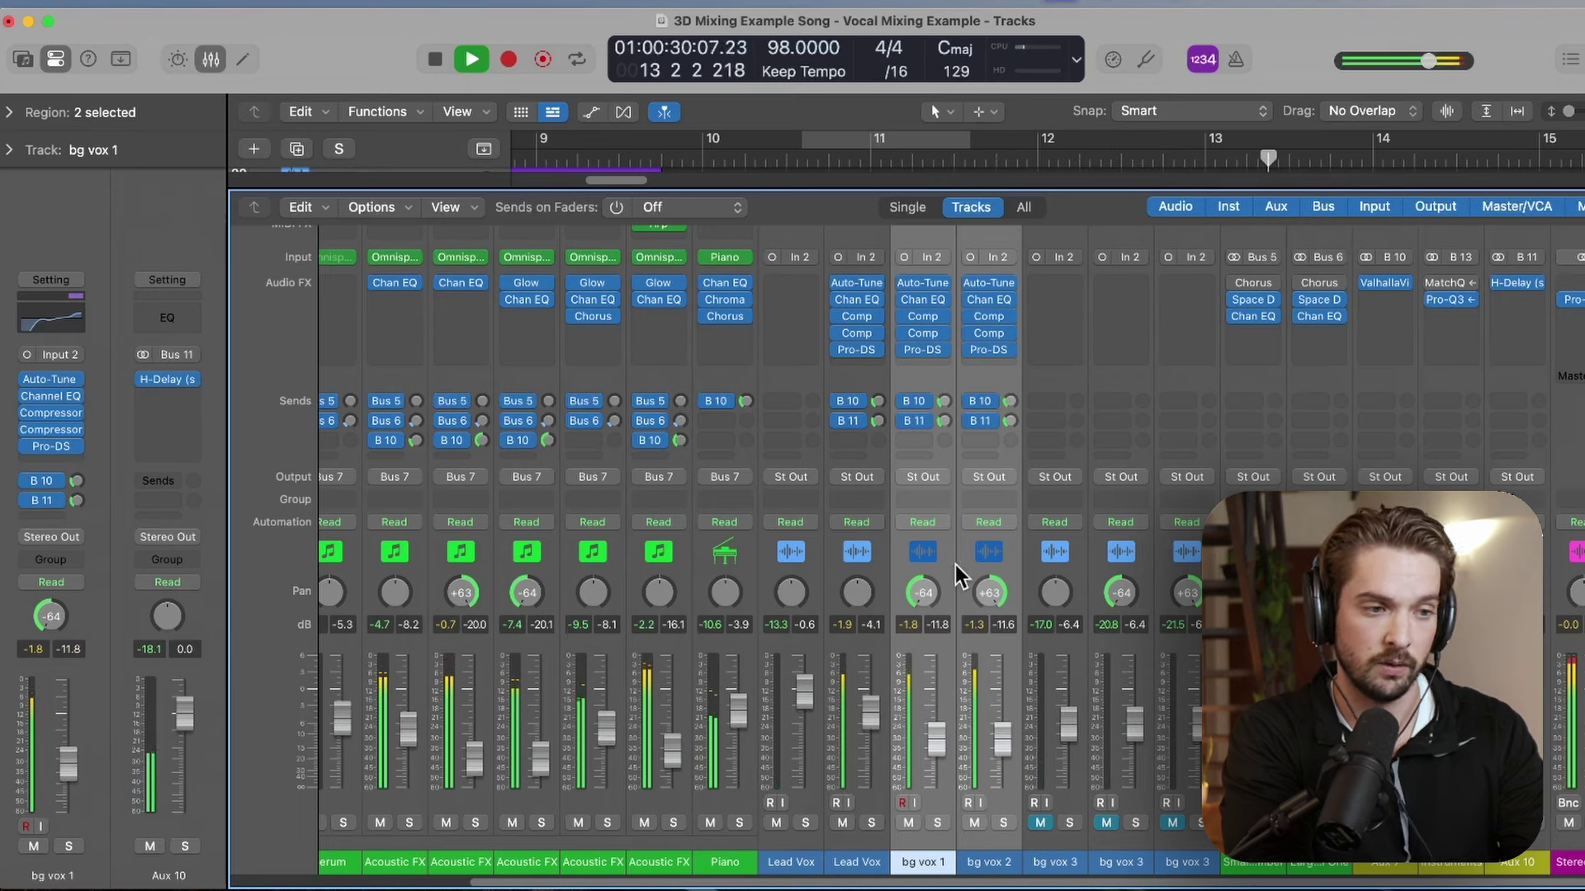
key("space")
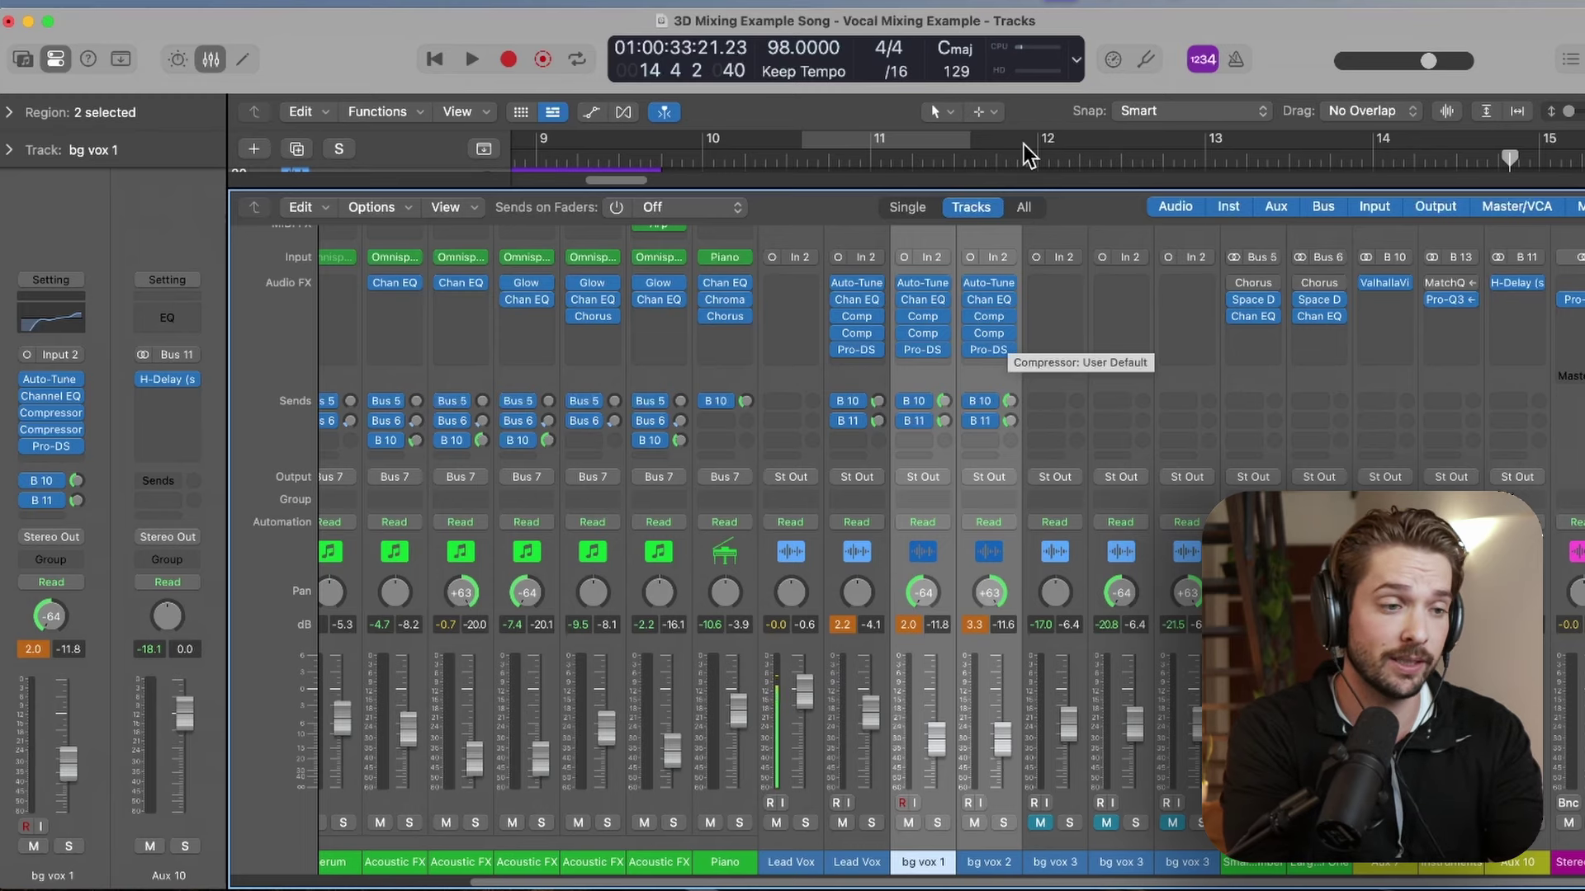
key("x")
left_click(667, 157)
key("space")
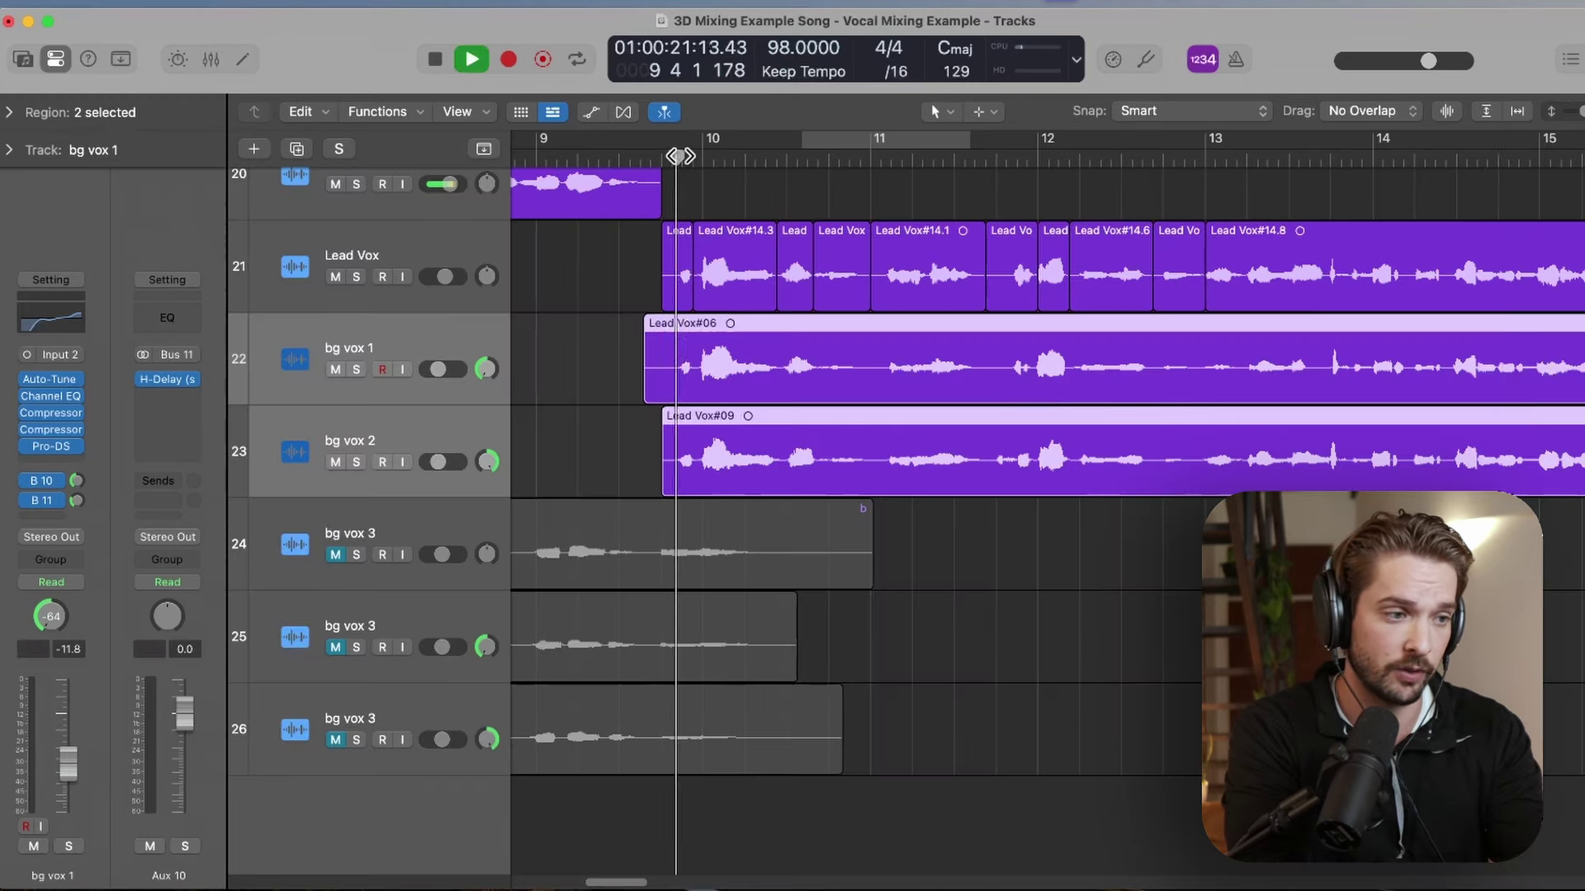
left_click(336, 371)
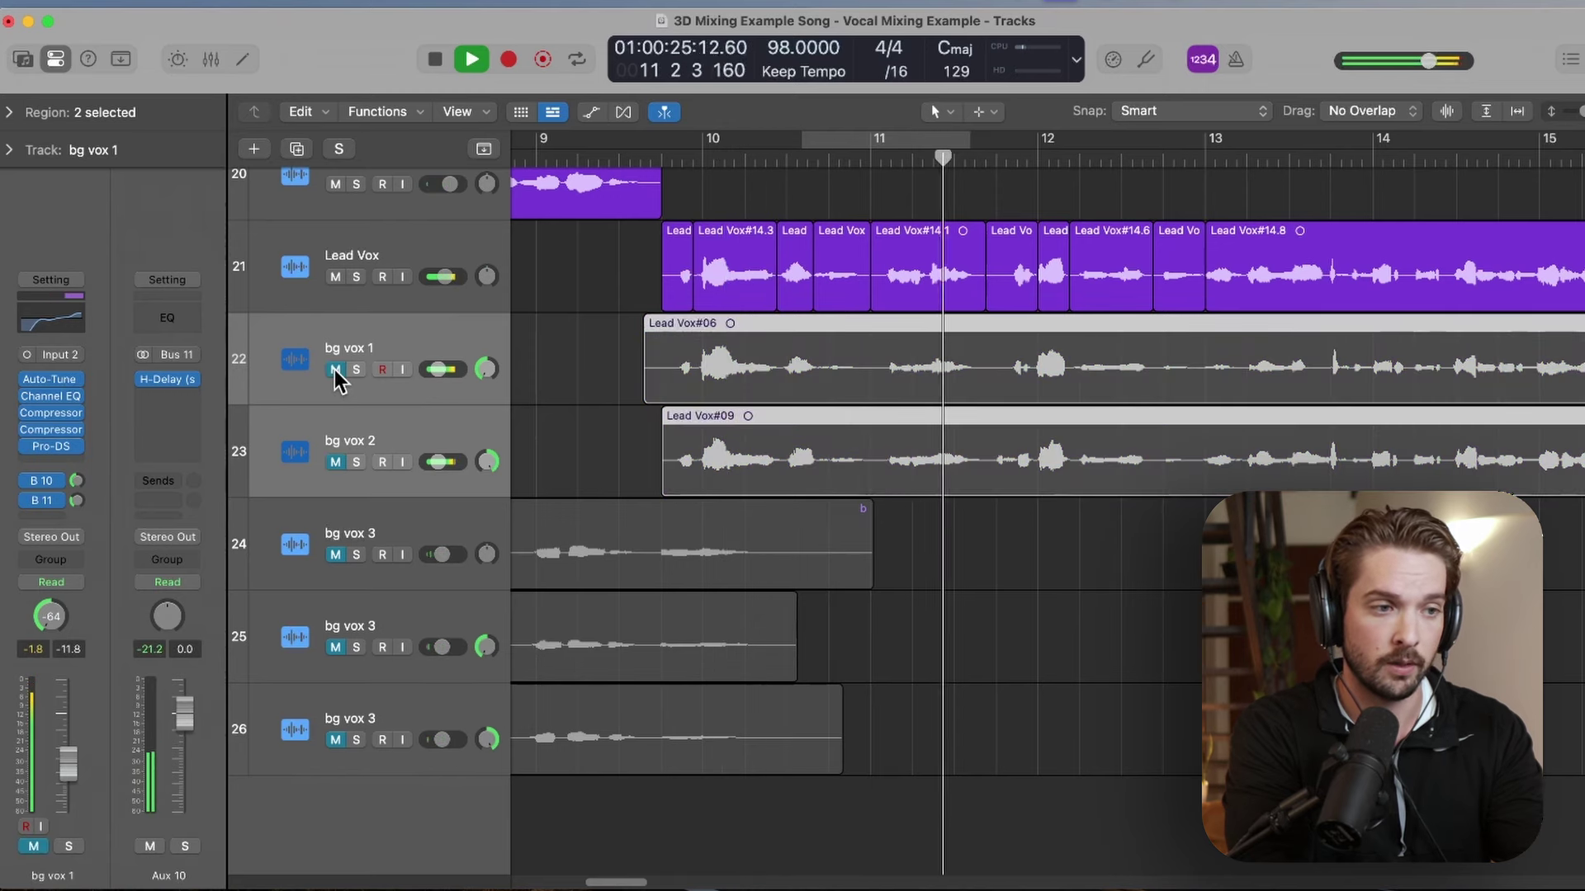
left_click(336, 371)
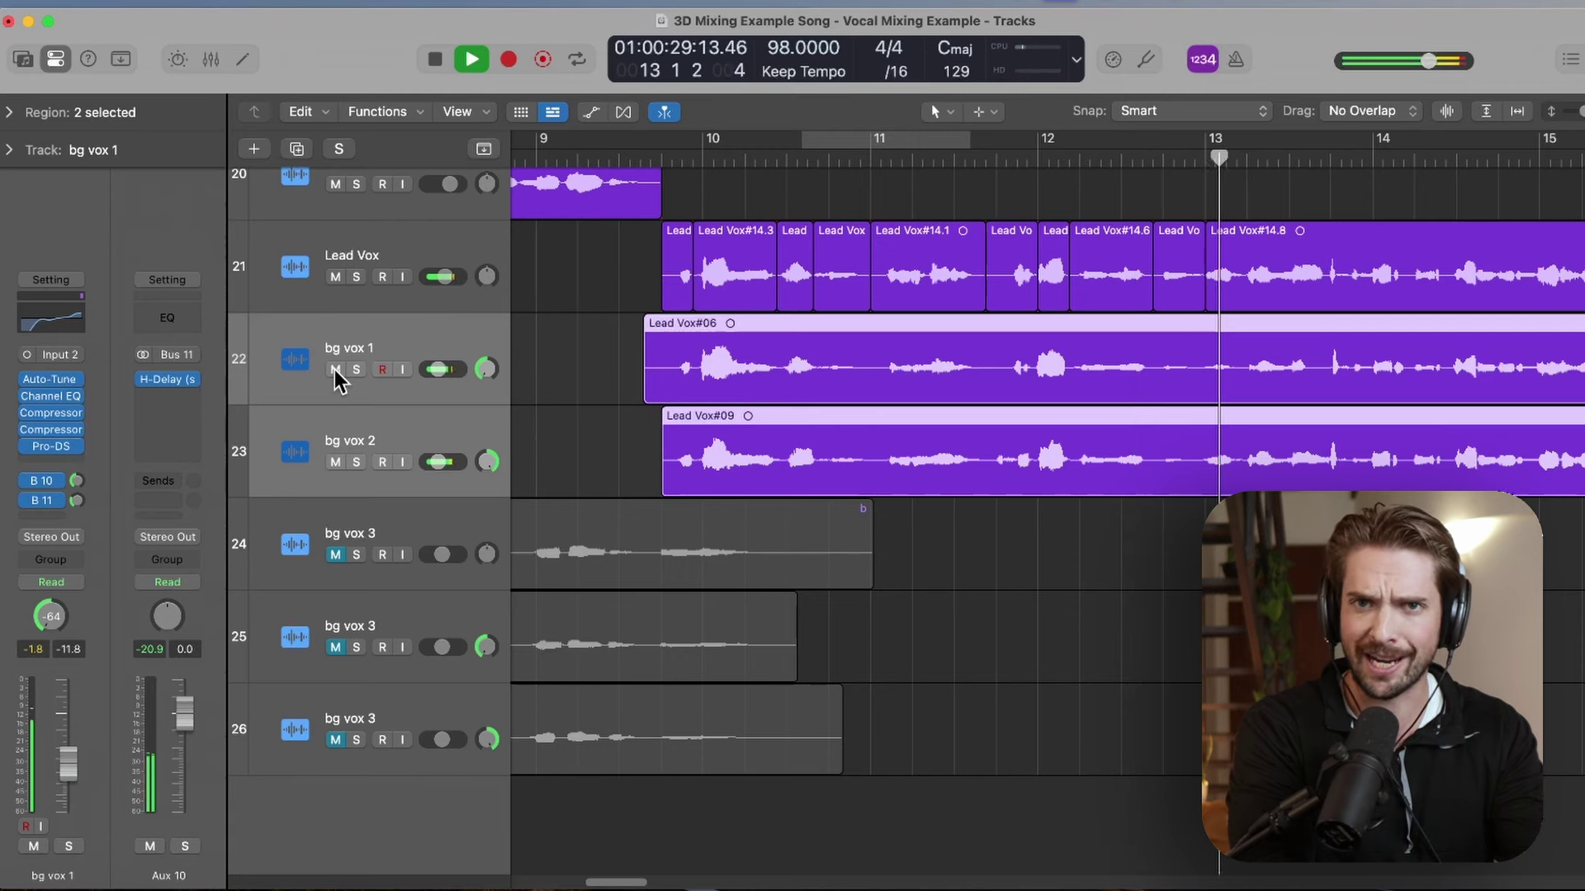
key("space")
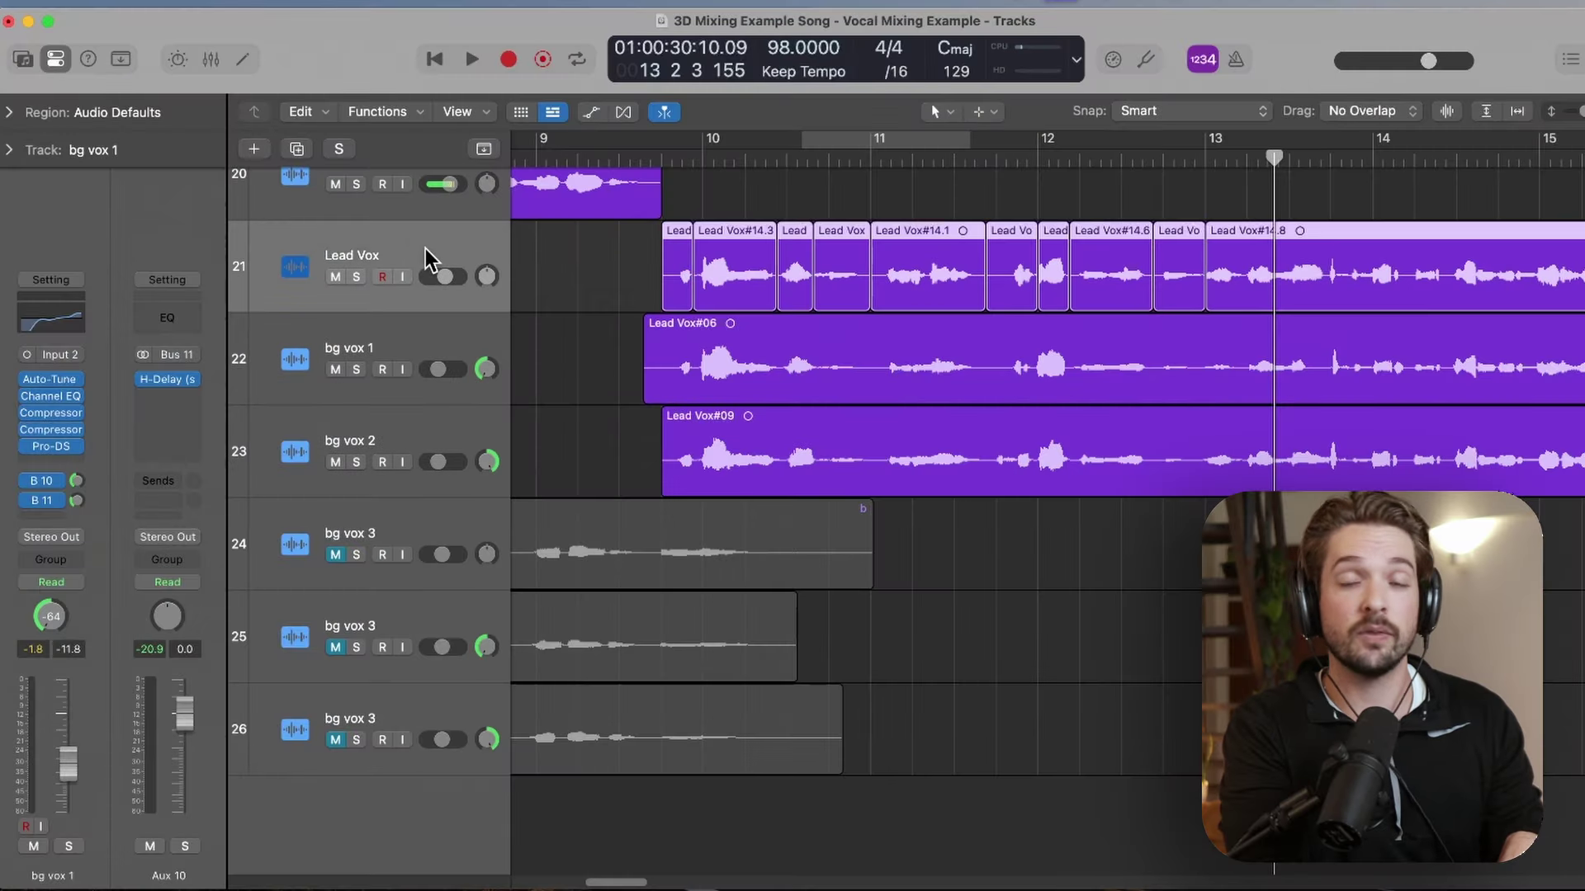
left_click(421, 344)
left_click(422, 441)
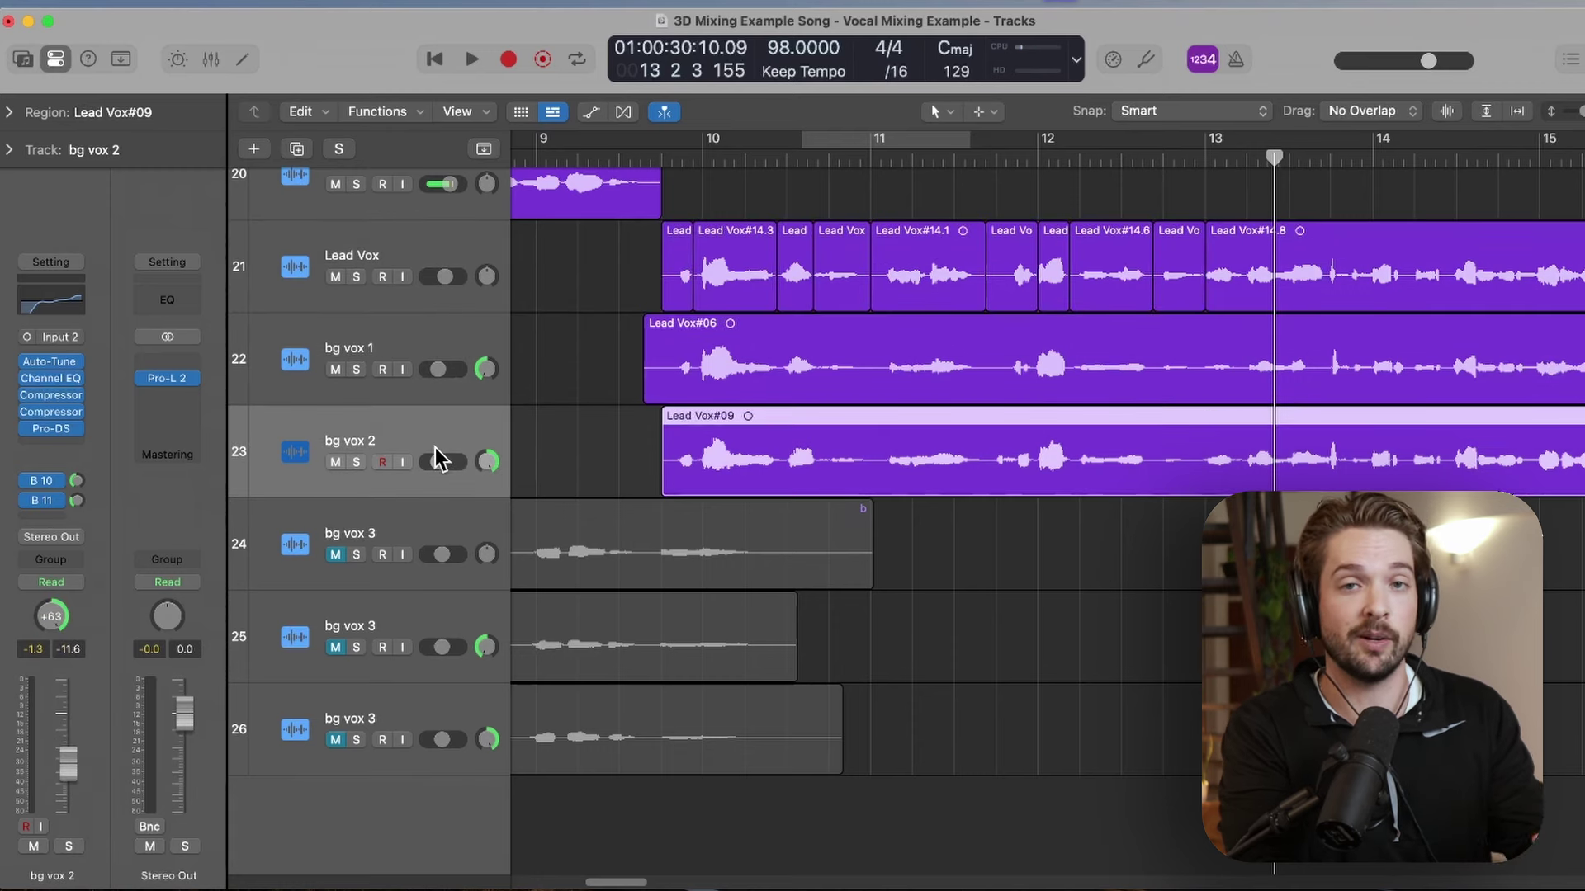
left_click(424, 346)
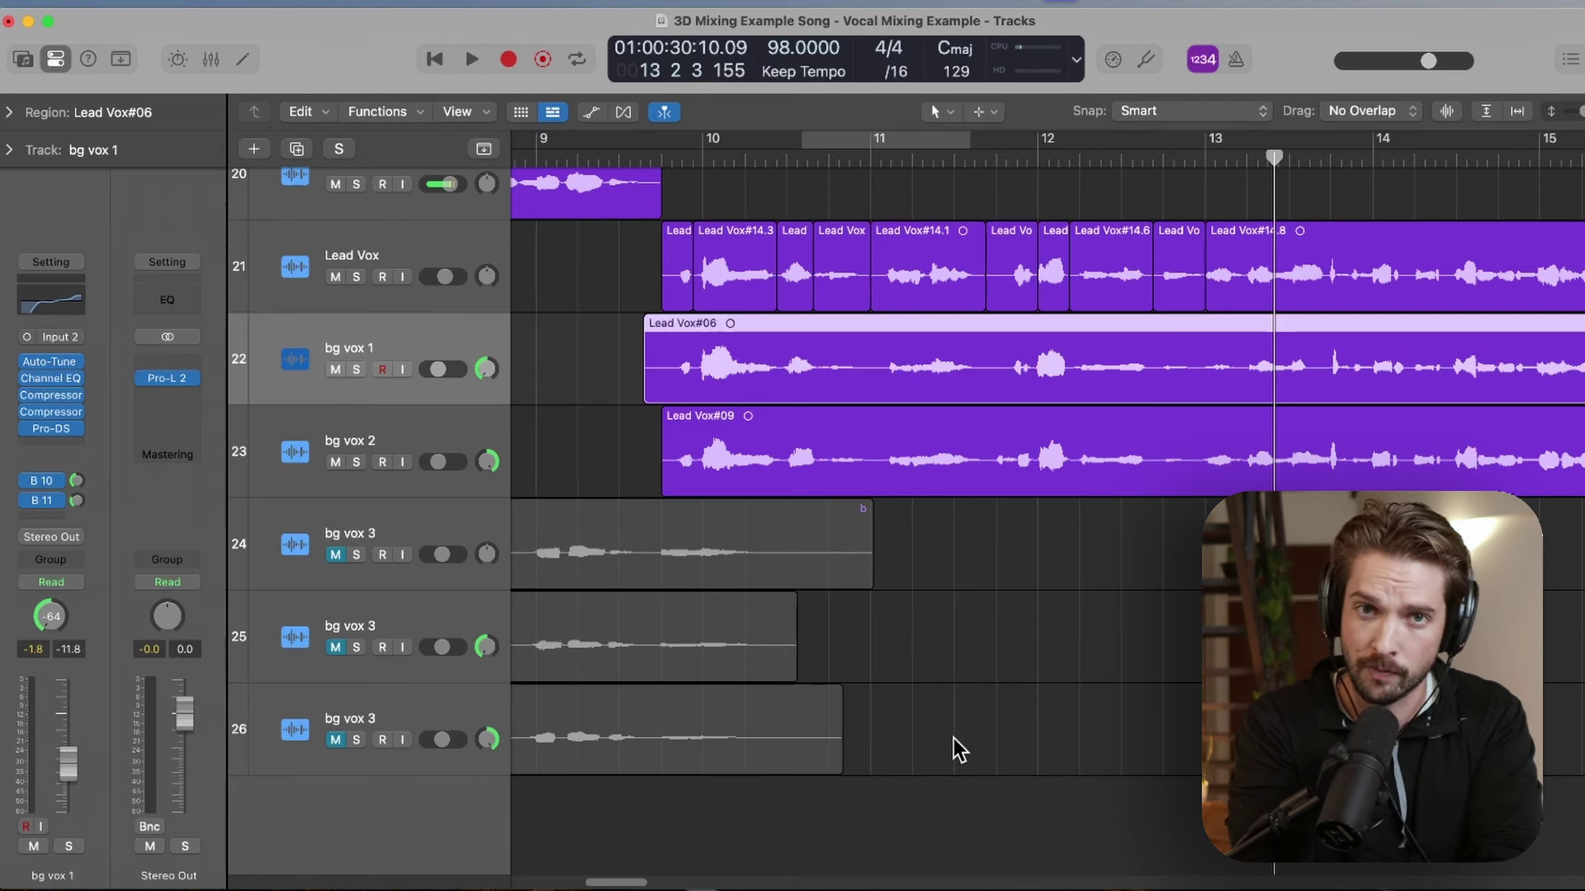
- Solo Lead Vox, insert a mono Overdrive and raise its drive from 6 dB to 10.5 dB
left_click(360, 237)
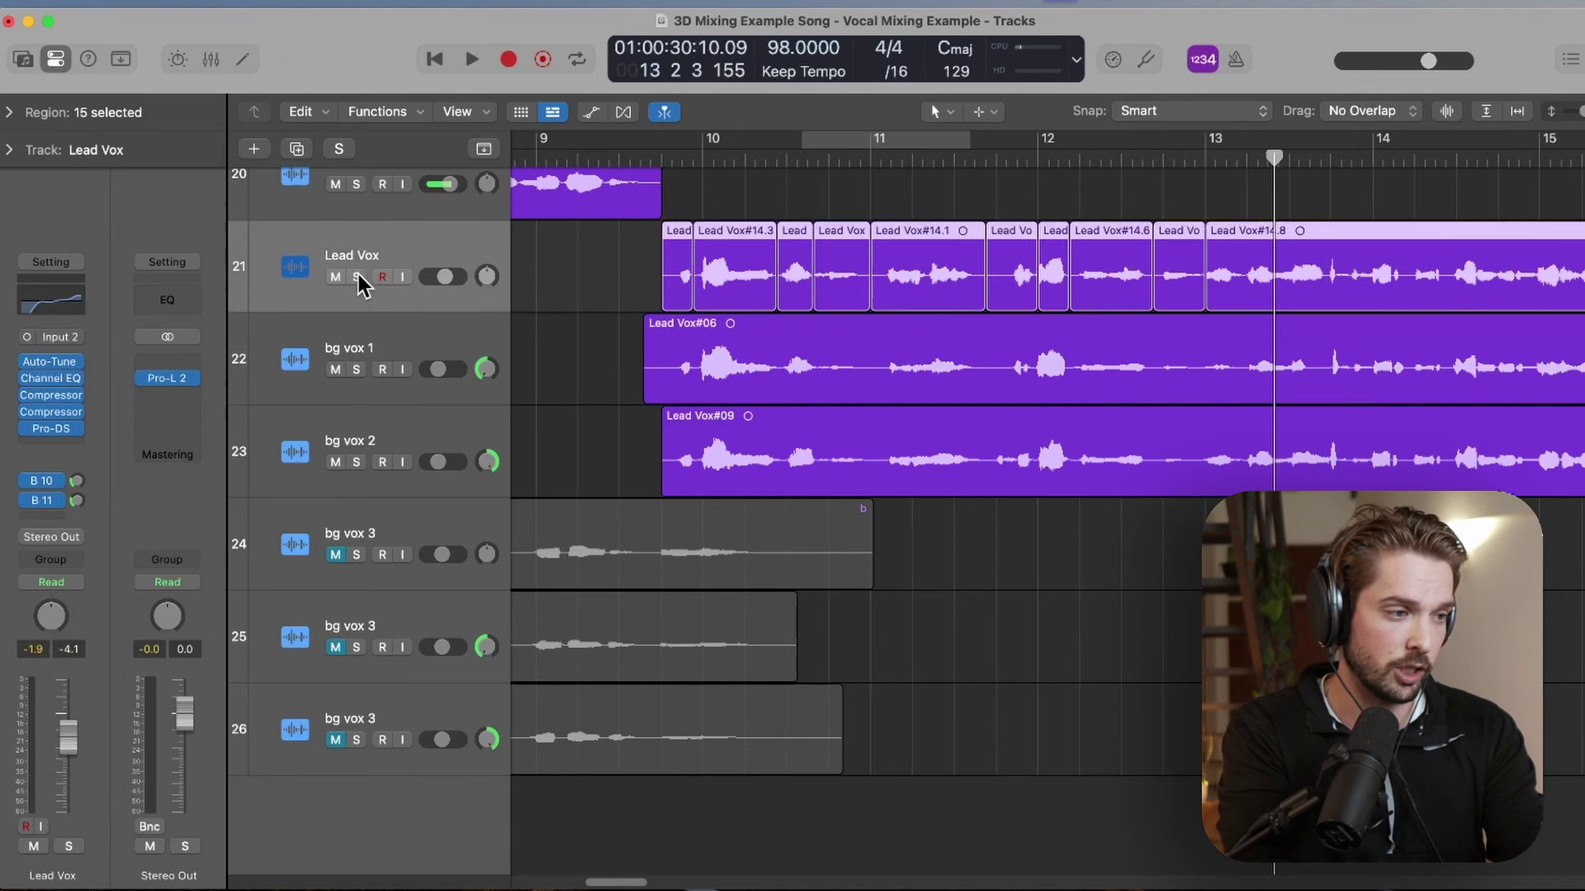
left_click(355, 277)
left_click(51, 446)
mouse_move(66, 630)
mouse_move(272, 739)
left_click(339, 729)
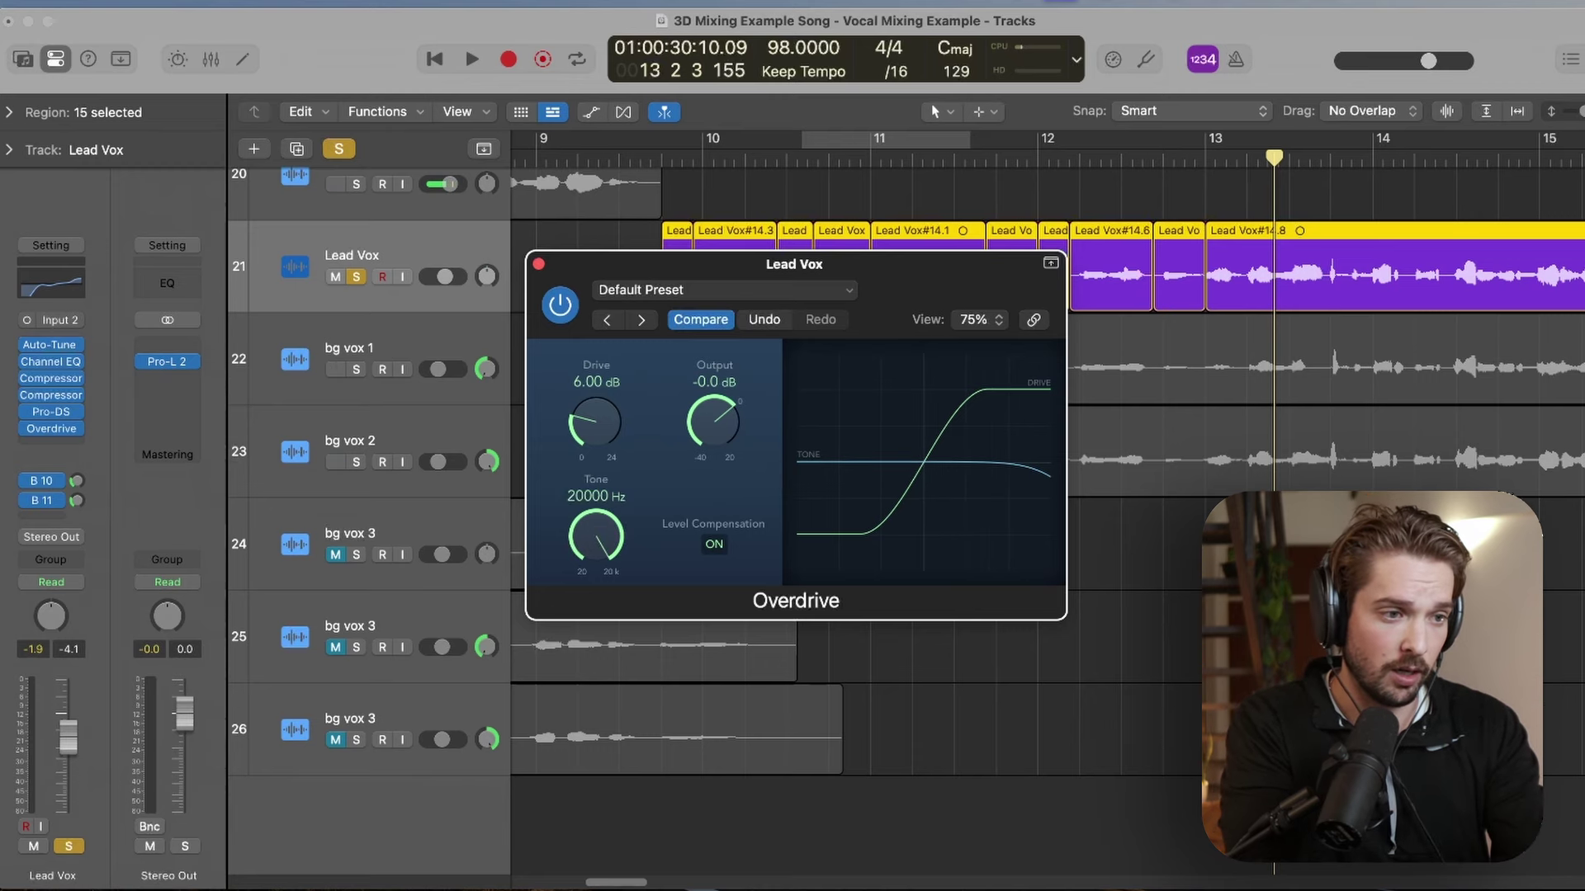
key("space")
left_click_drag(598, 423, 605, 380)
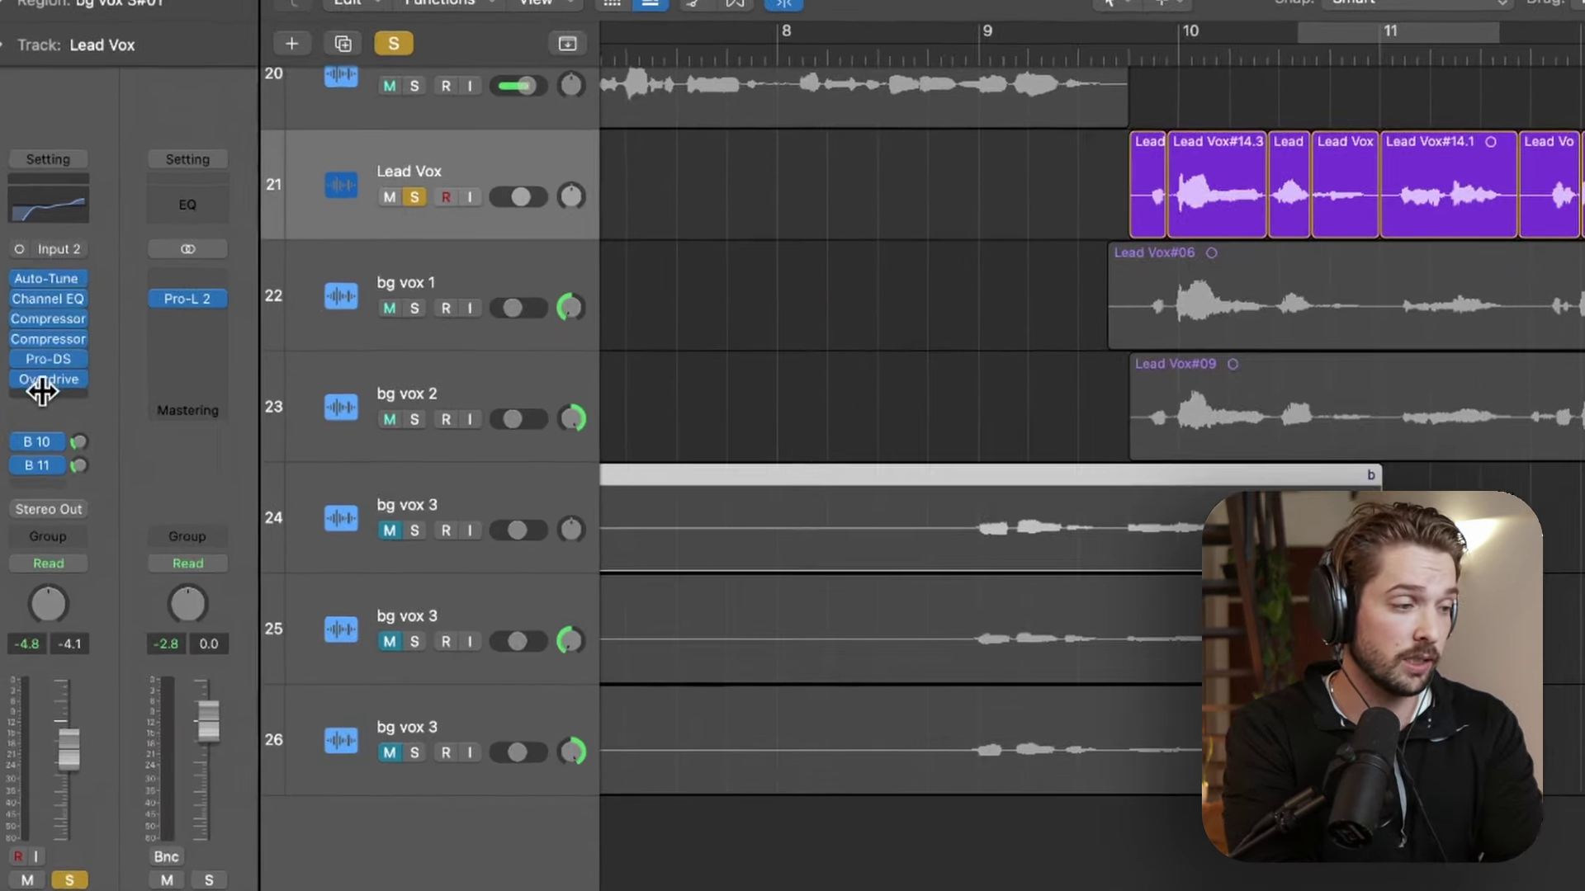
- Insert a Mono->Stereo Flanger on Lead Vox at a subtle 5% mix
left_click(46, 443)
mouse_move(108, 680)
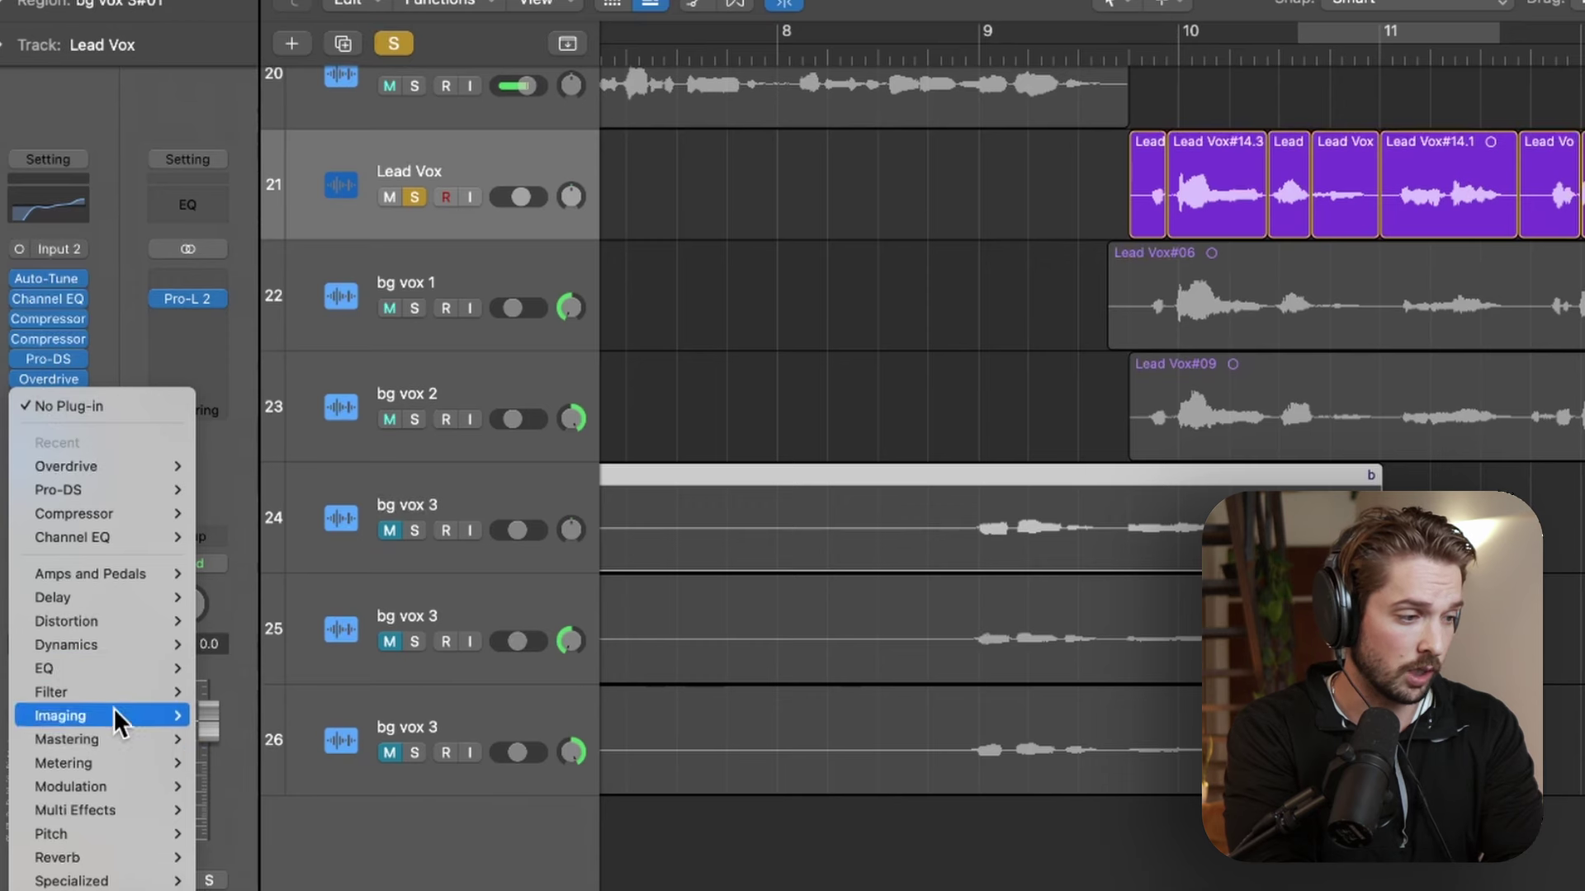
mouse_move(97, 785)
mouse_move(344, 831)
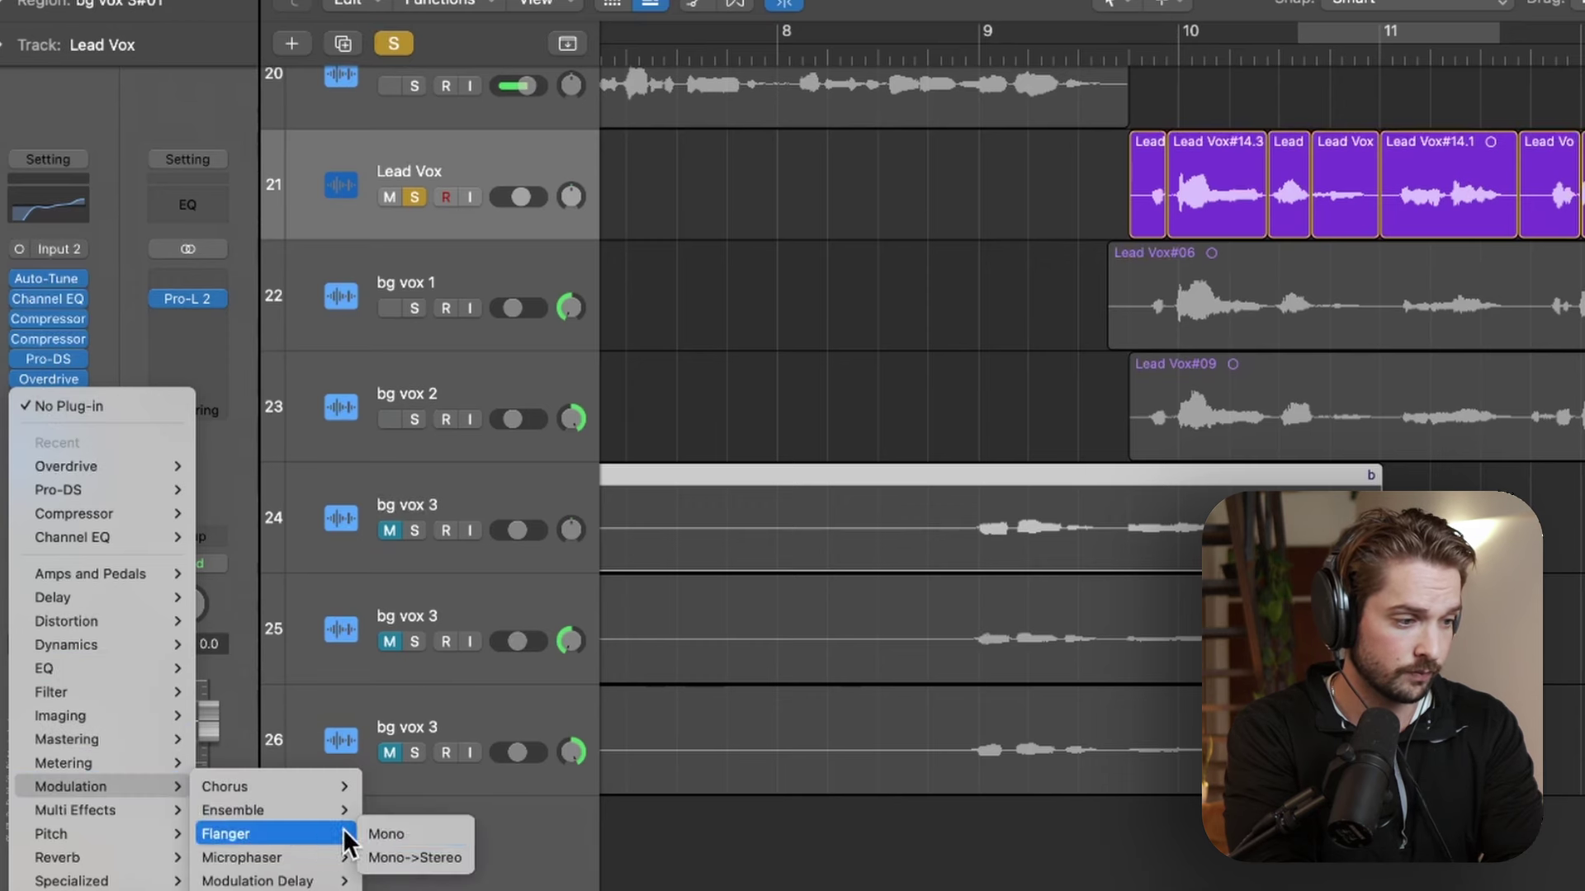
left_click(399, 852)
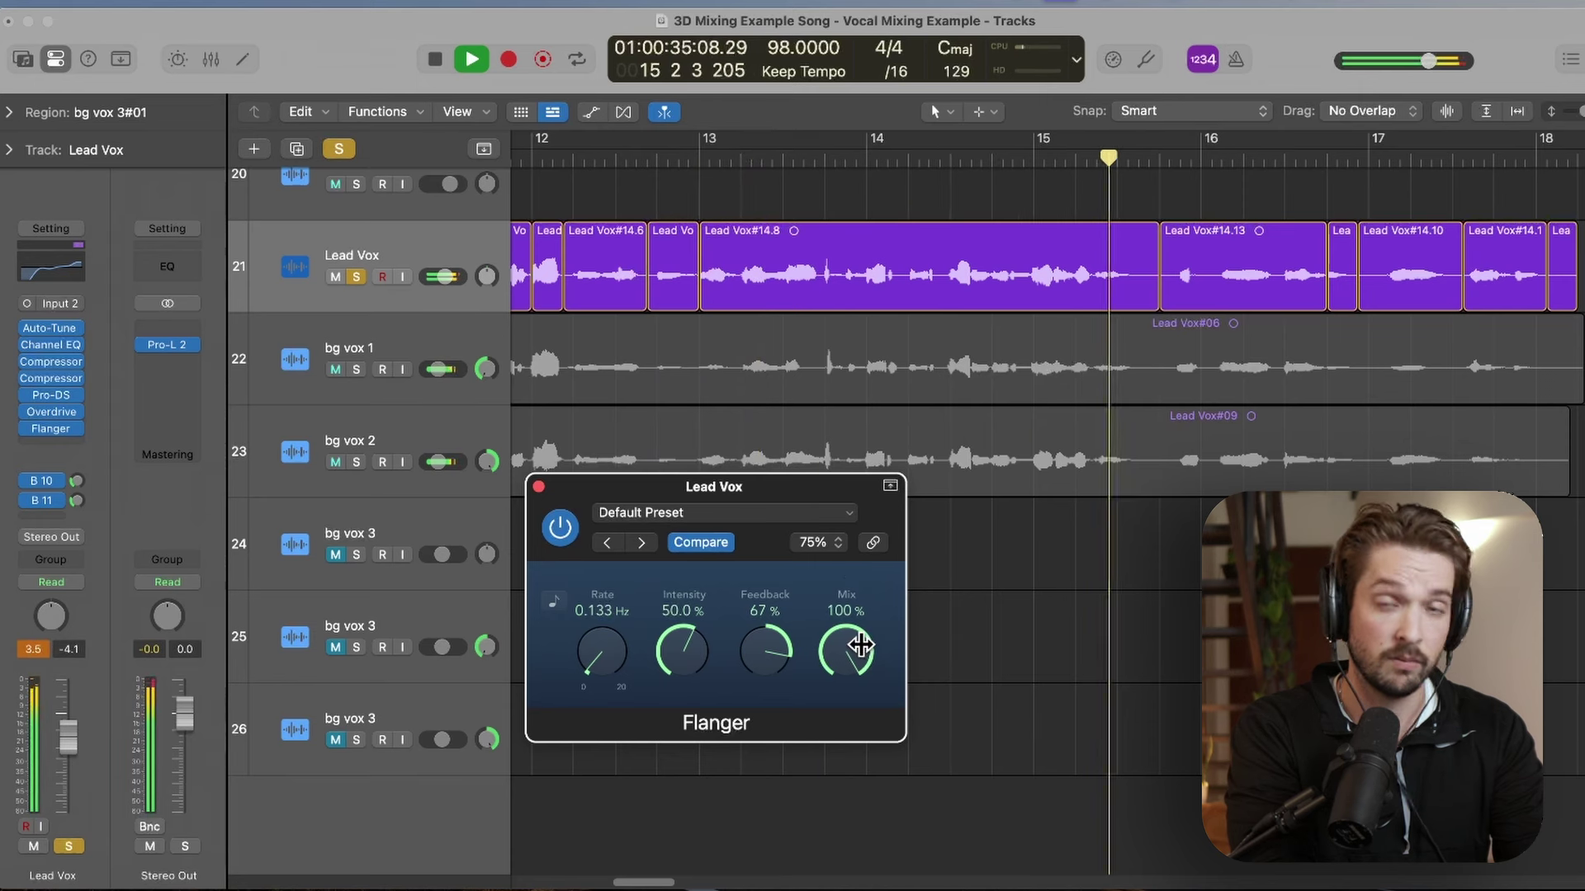
- Audition from bar 10, close the Flanger and unsolo Lead Vox to hear the full mix
scroll(697, 240, "left", 10)
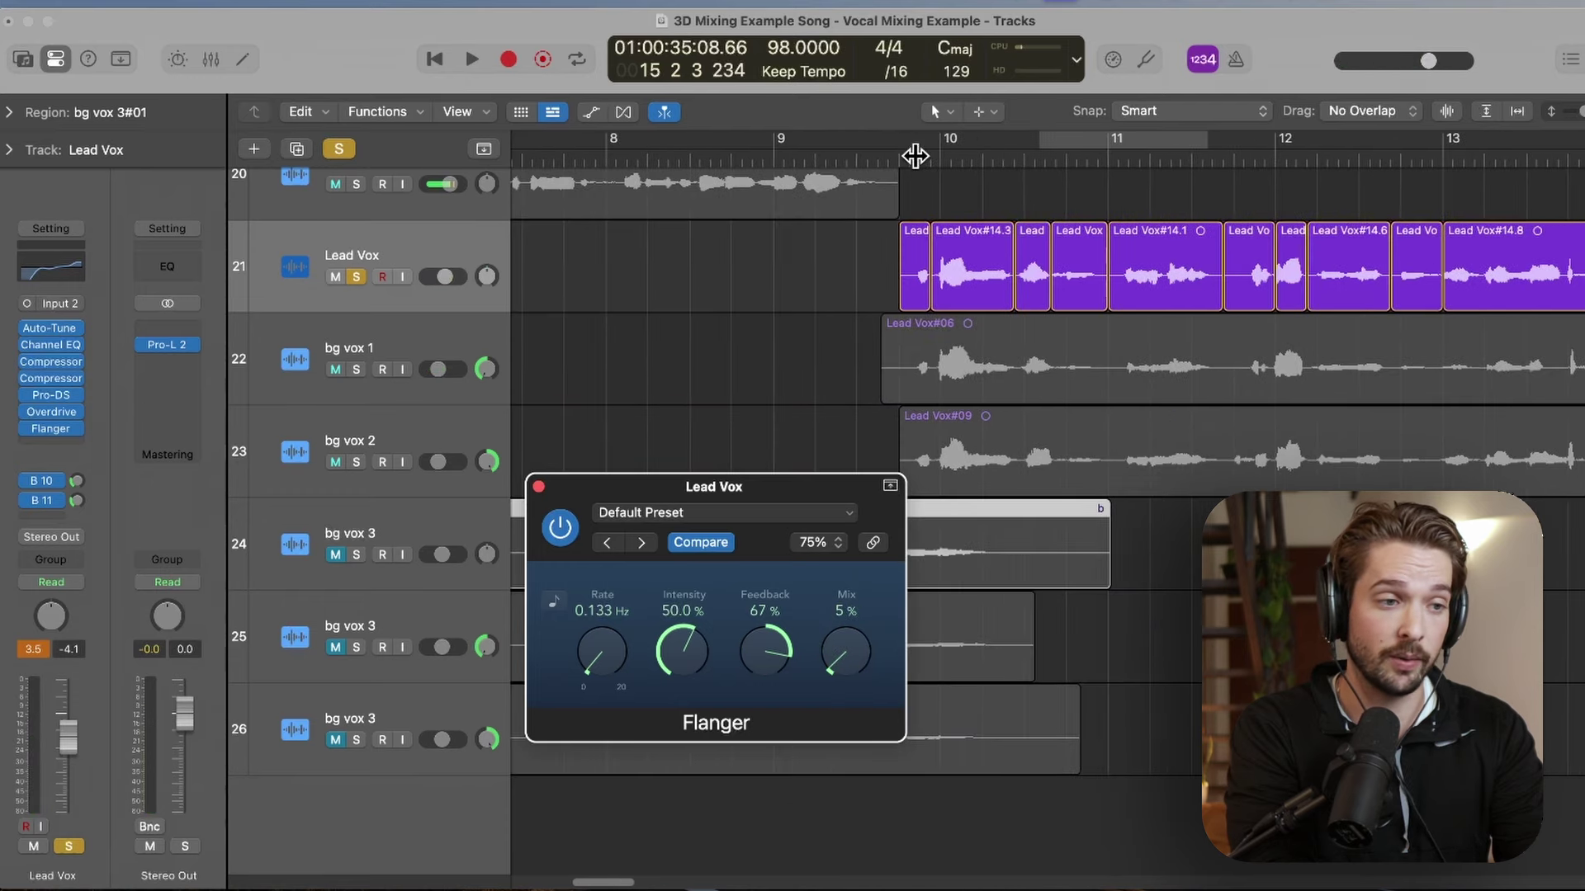
double_click(914, 155)
left_click(843, 657)
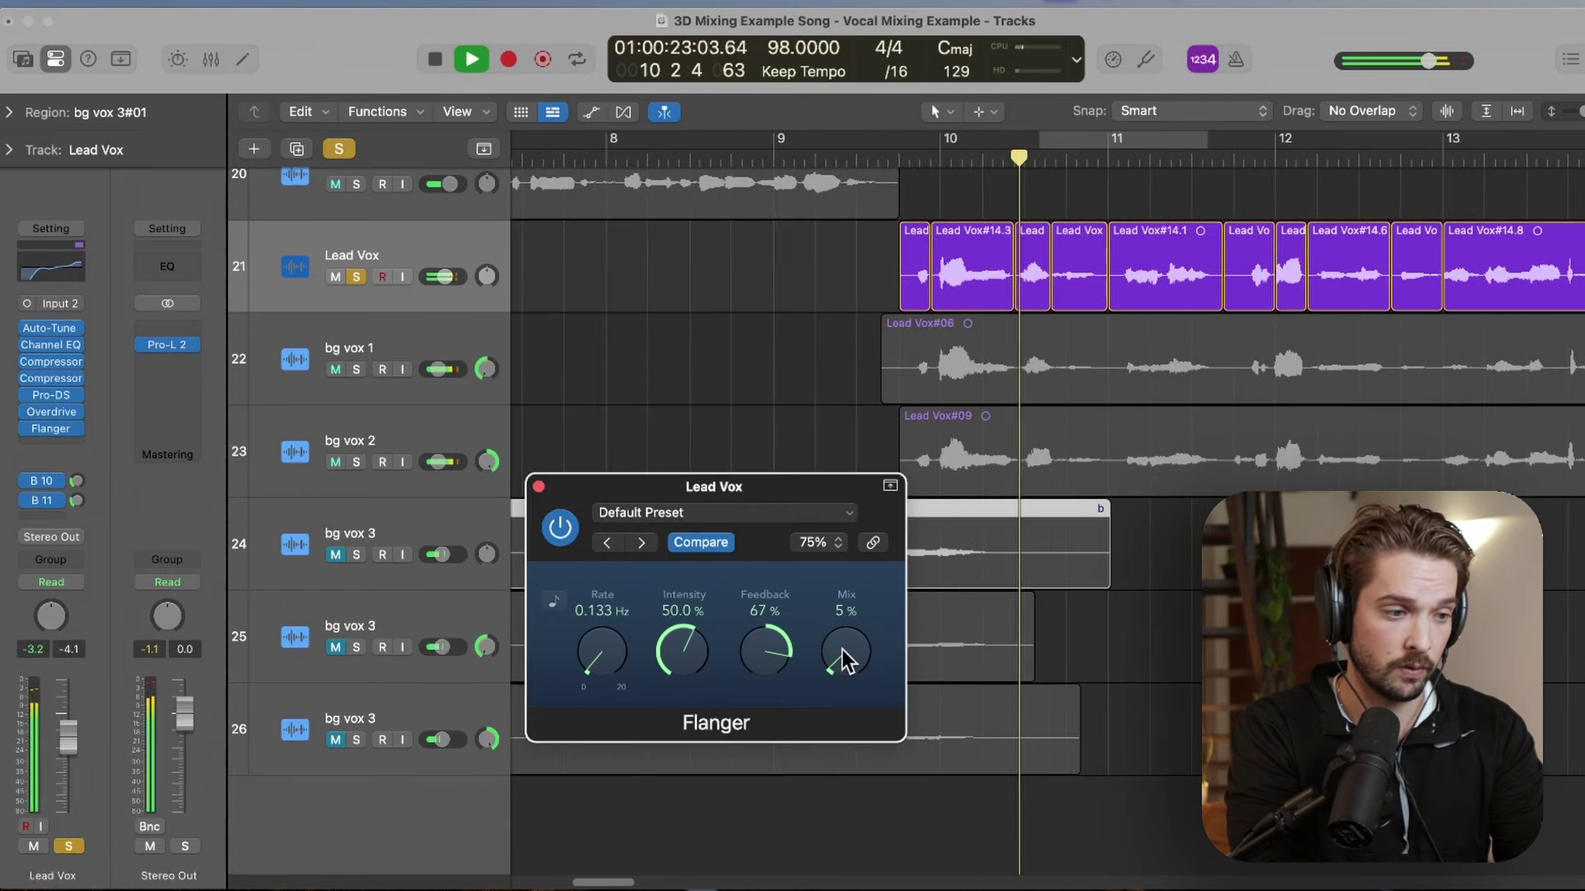
key("space")
left_click(538, 486)
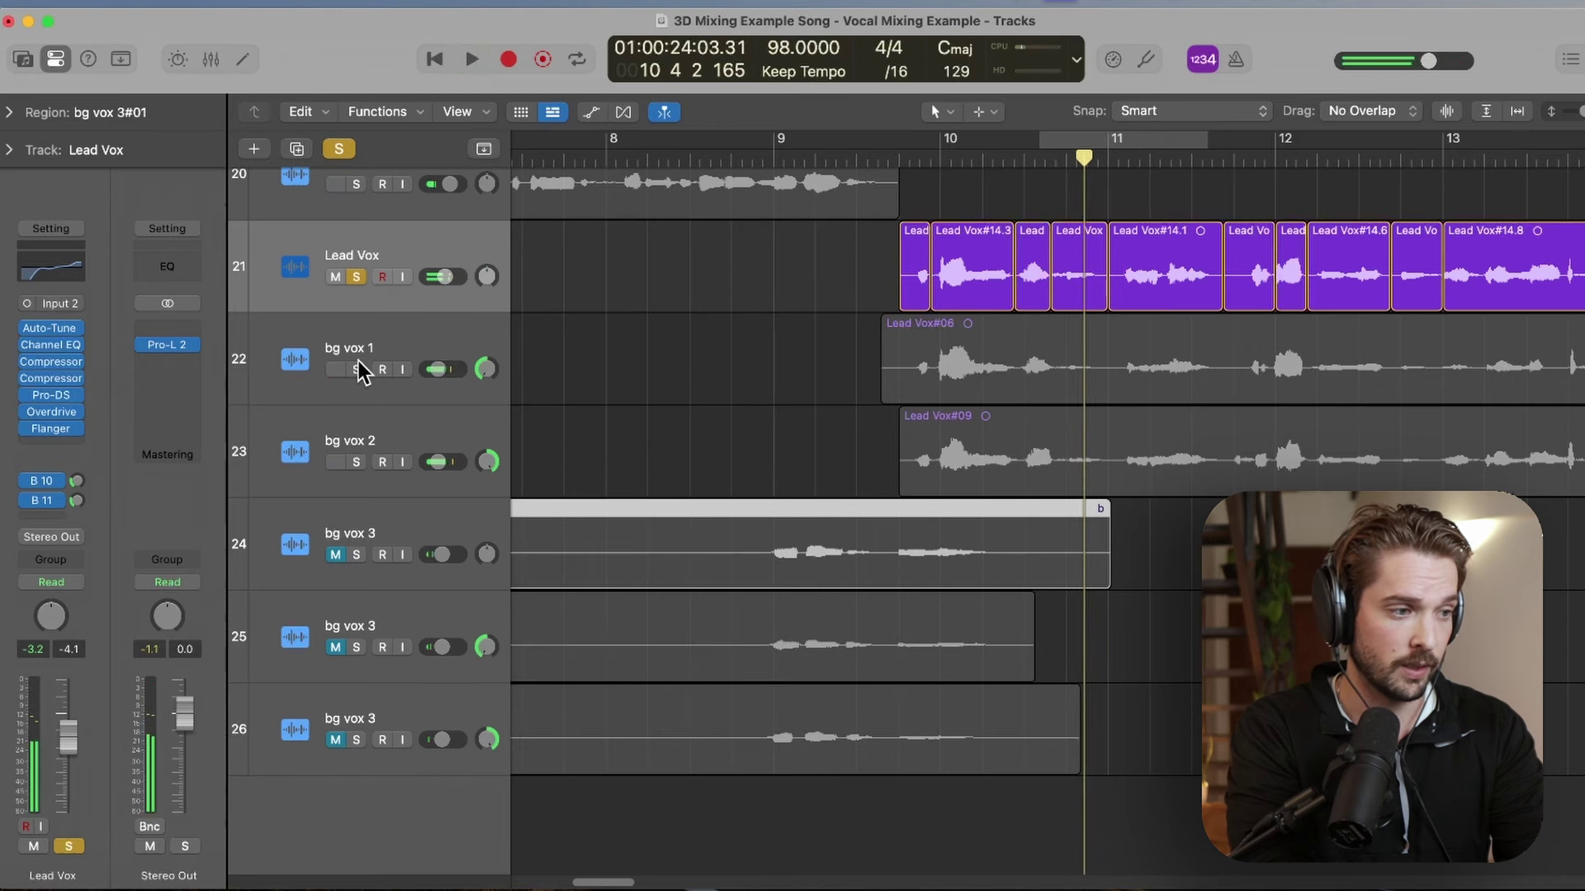
left_click(356, 277)
left_click(901, 159)
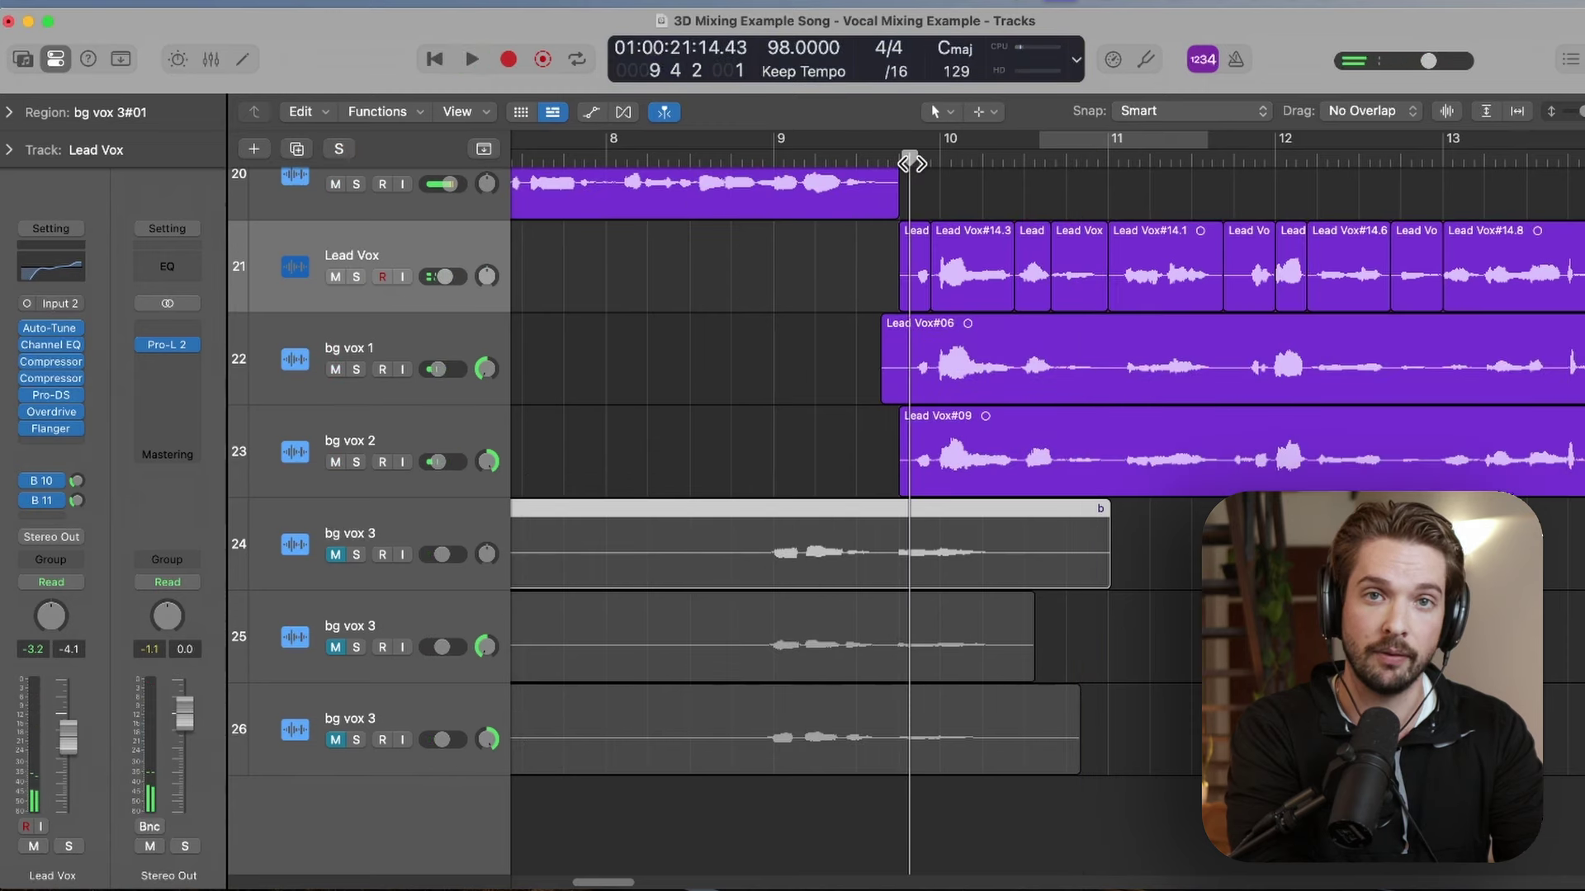
key("space")
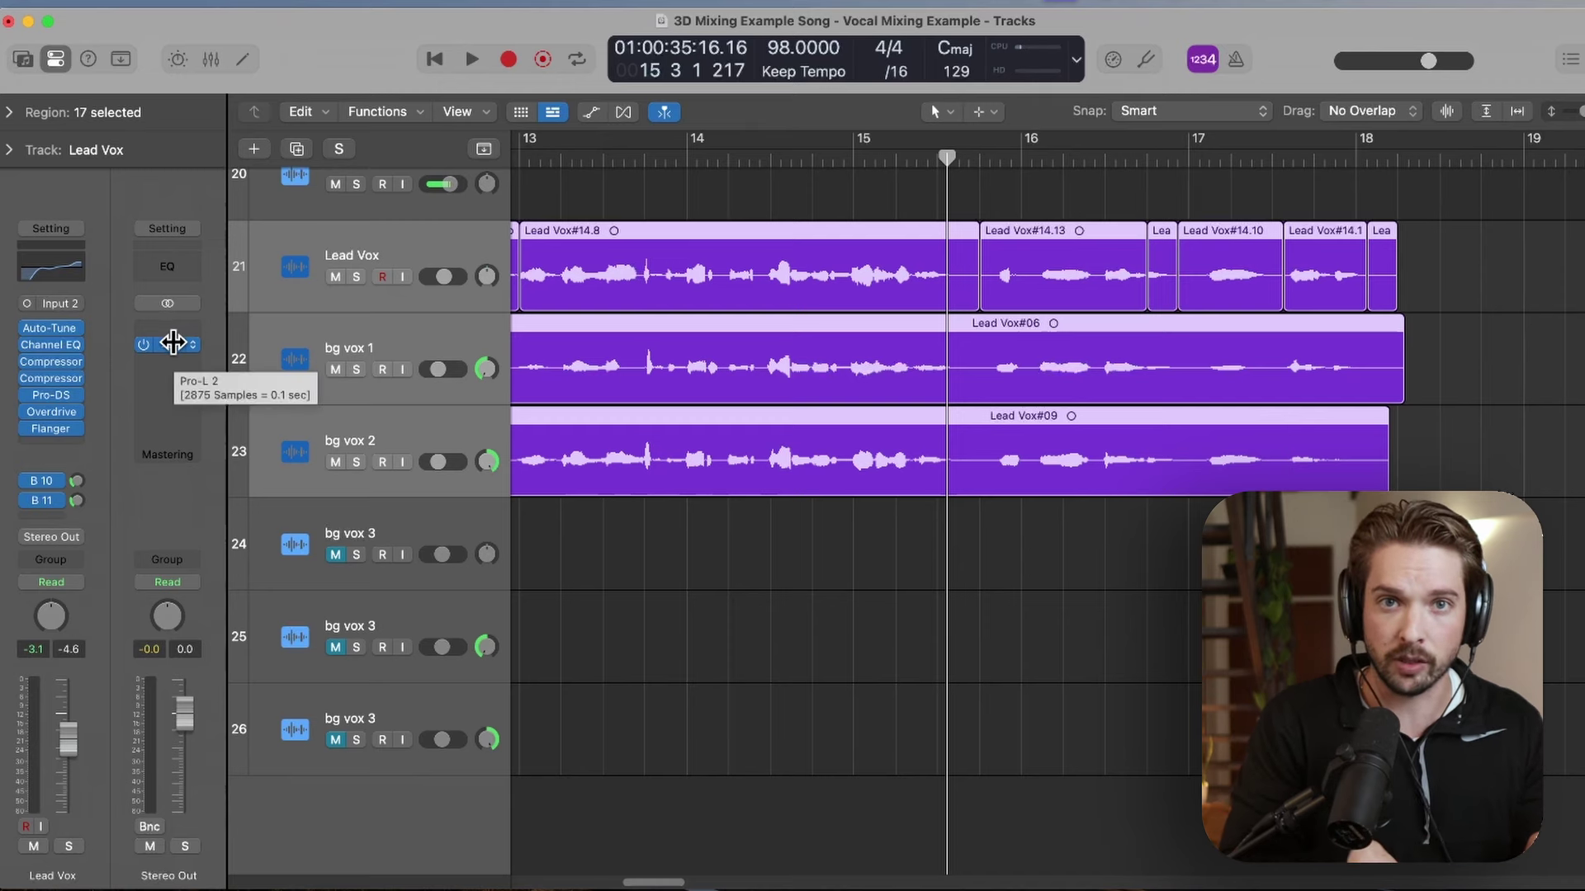
key("space")
left_click(165, 363)
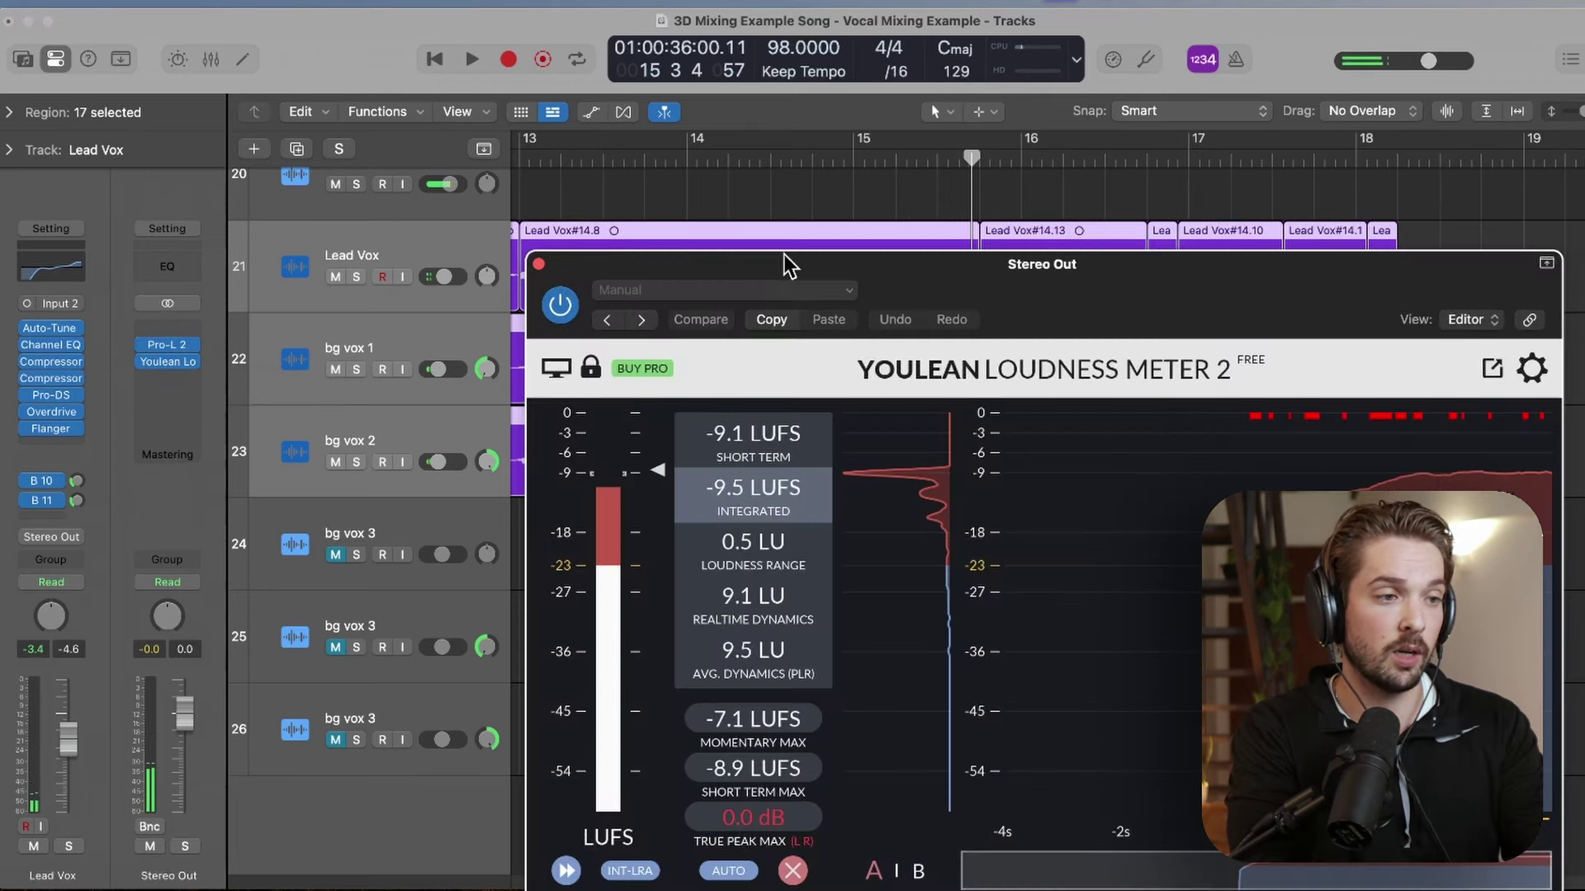
double_click(694, 167)
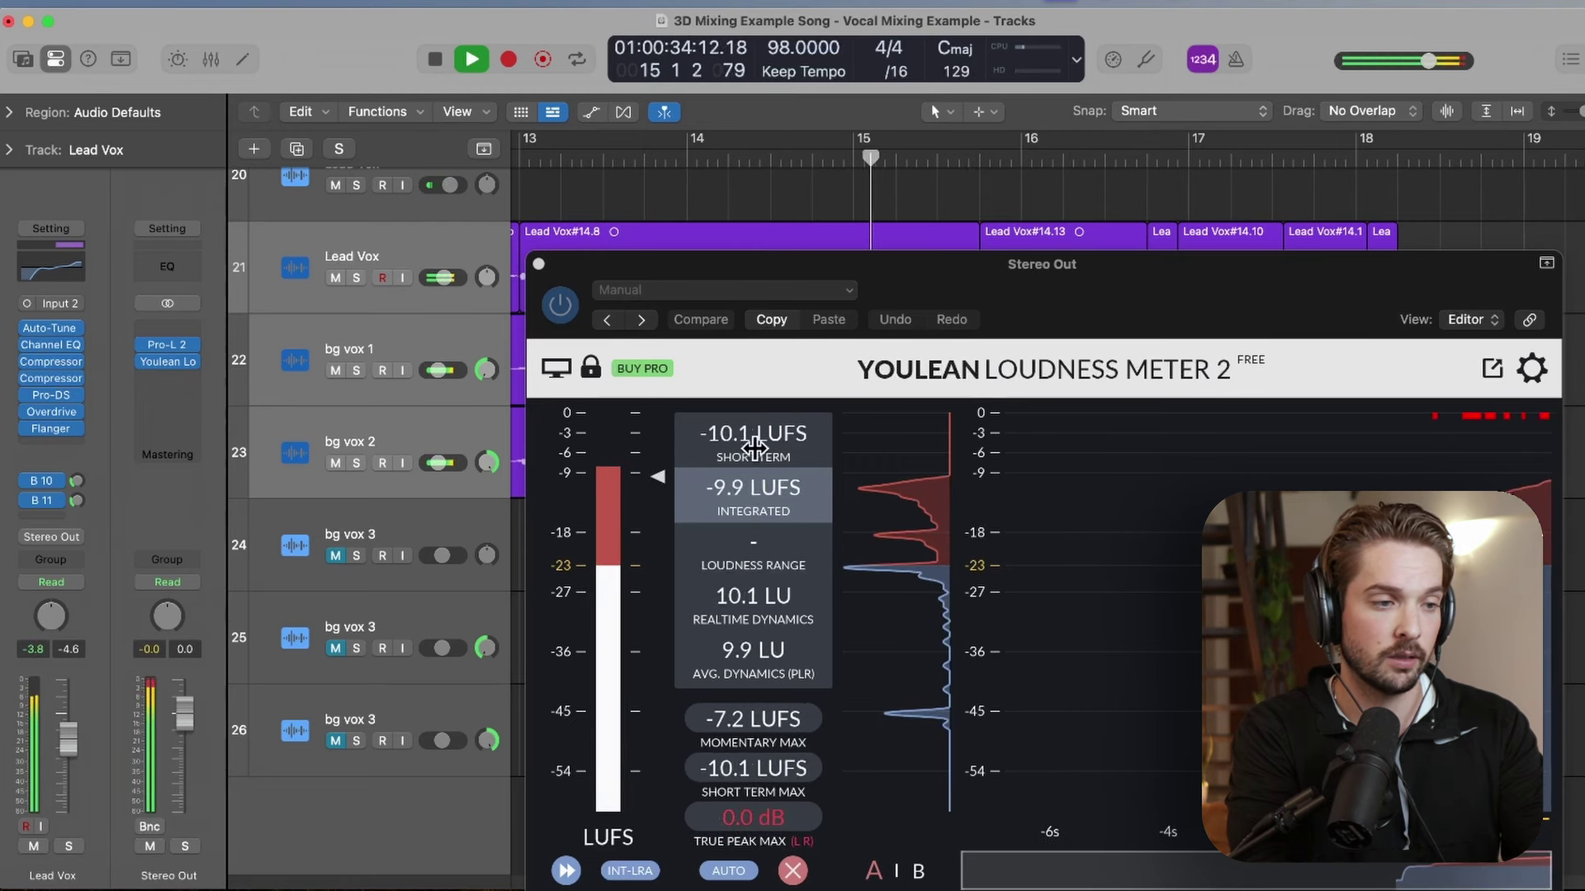
left_click(538, 264)
left_click(177, 343)
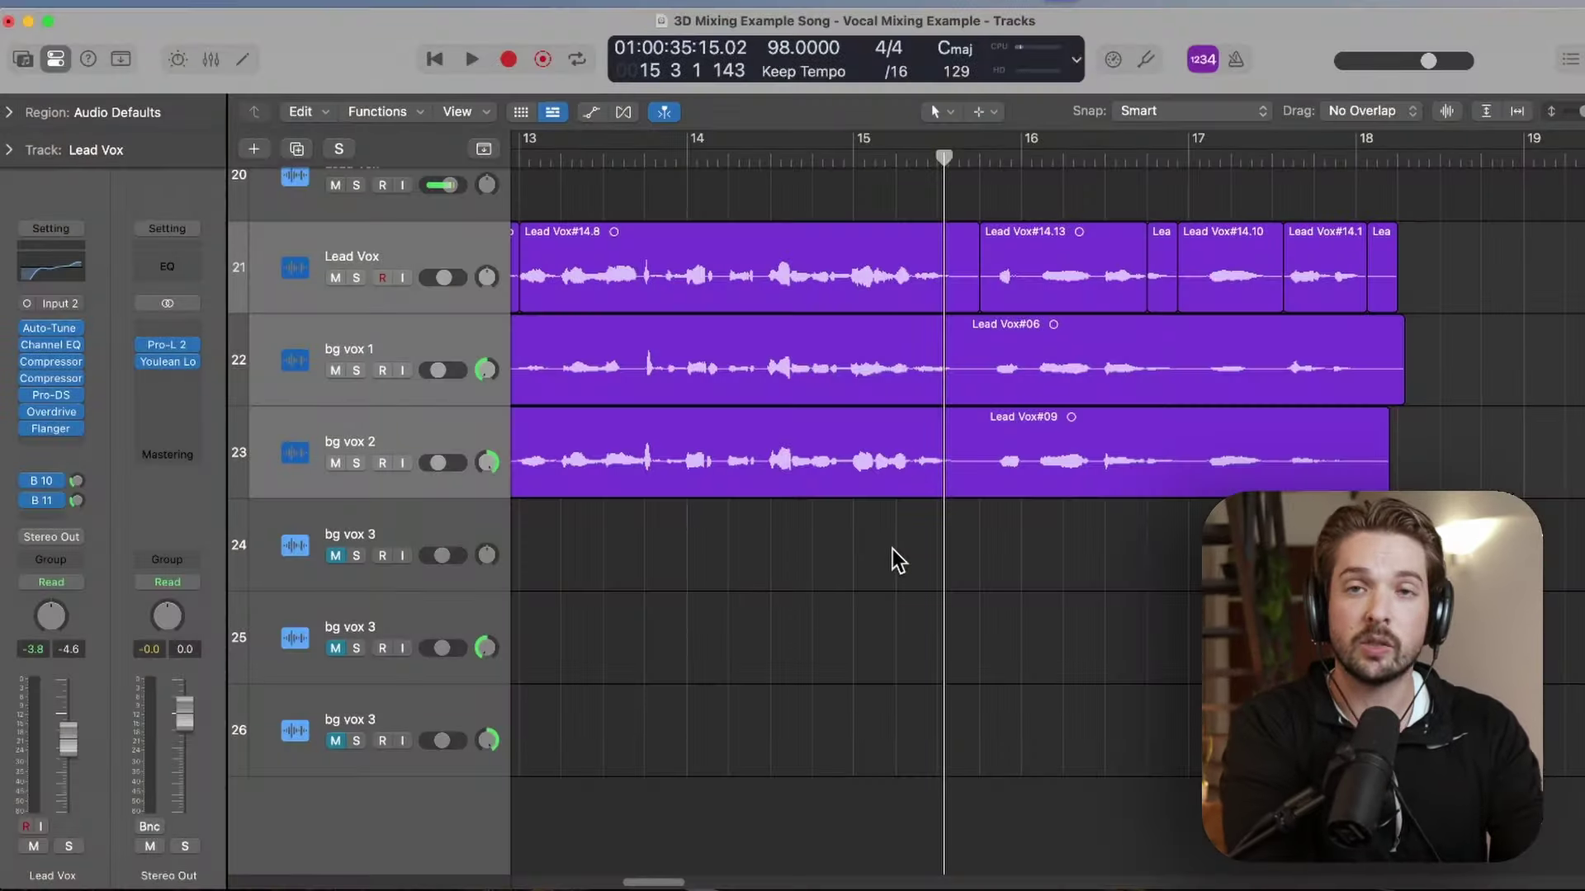
- Route the Splicing Around, Bass and Synths outputs to Bus 13
key("x")
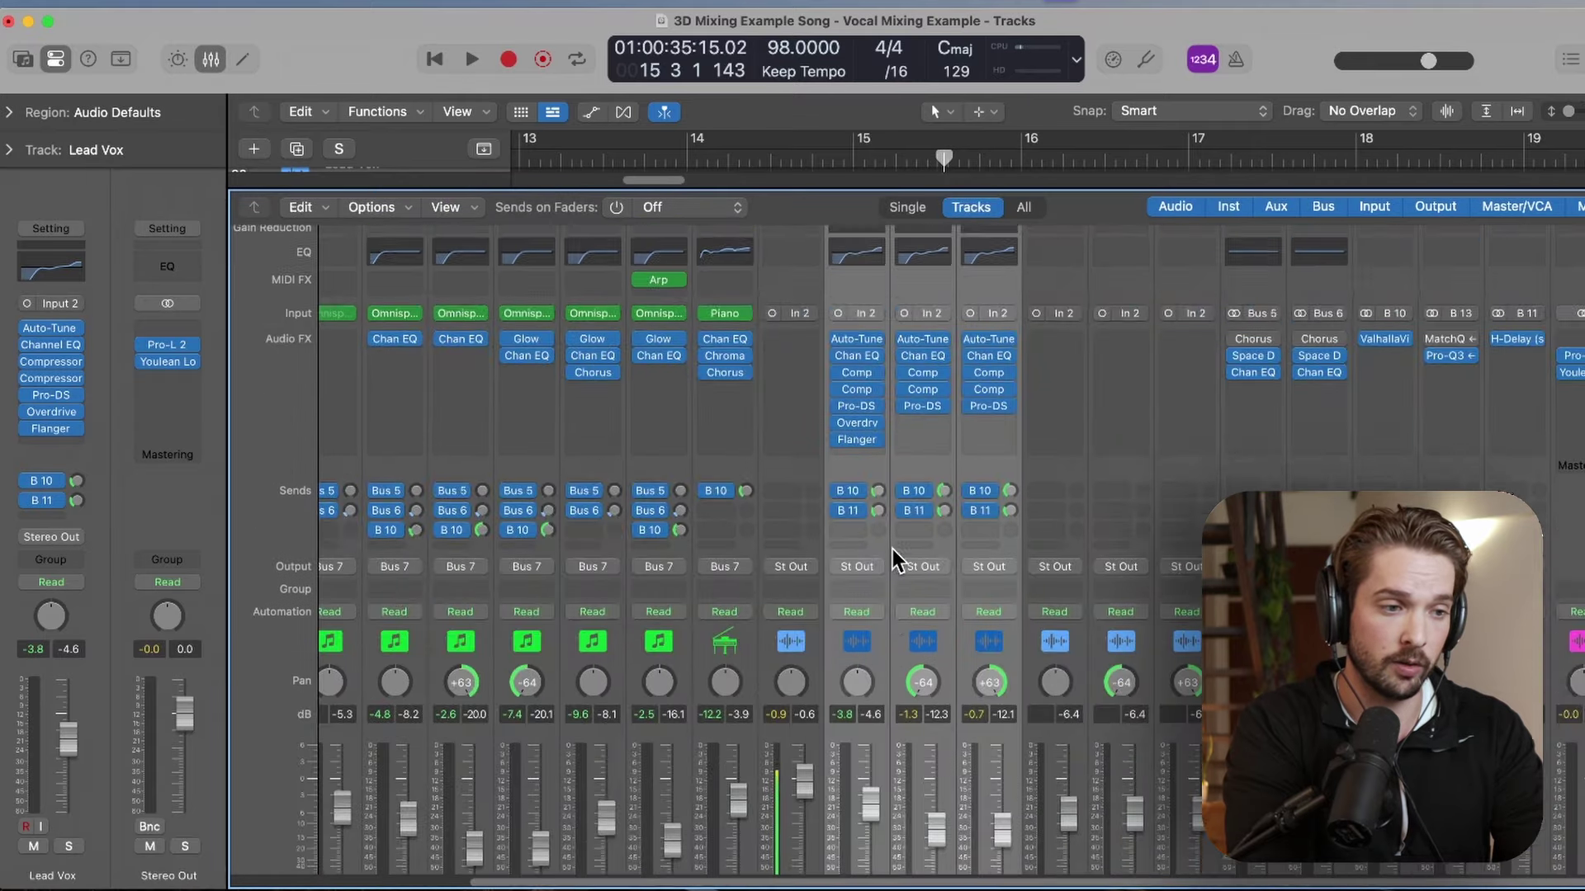
scroll(893, 548, "up", 2)
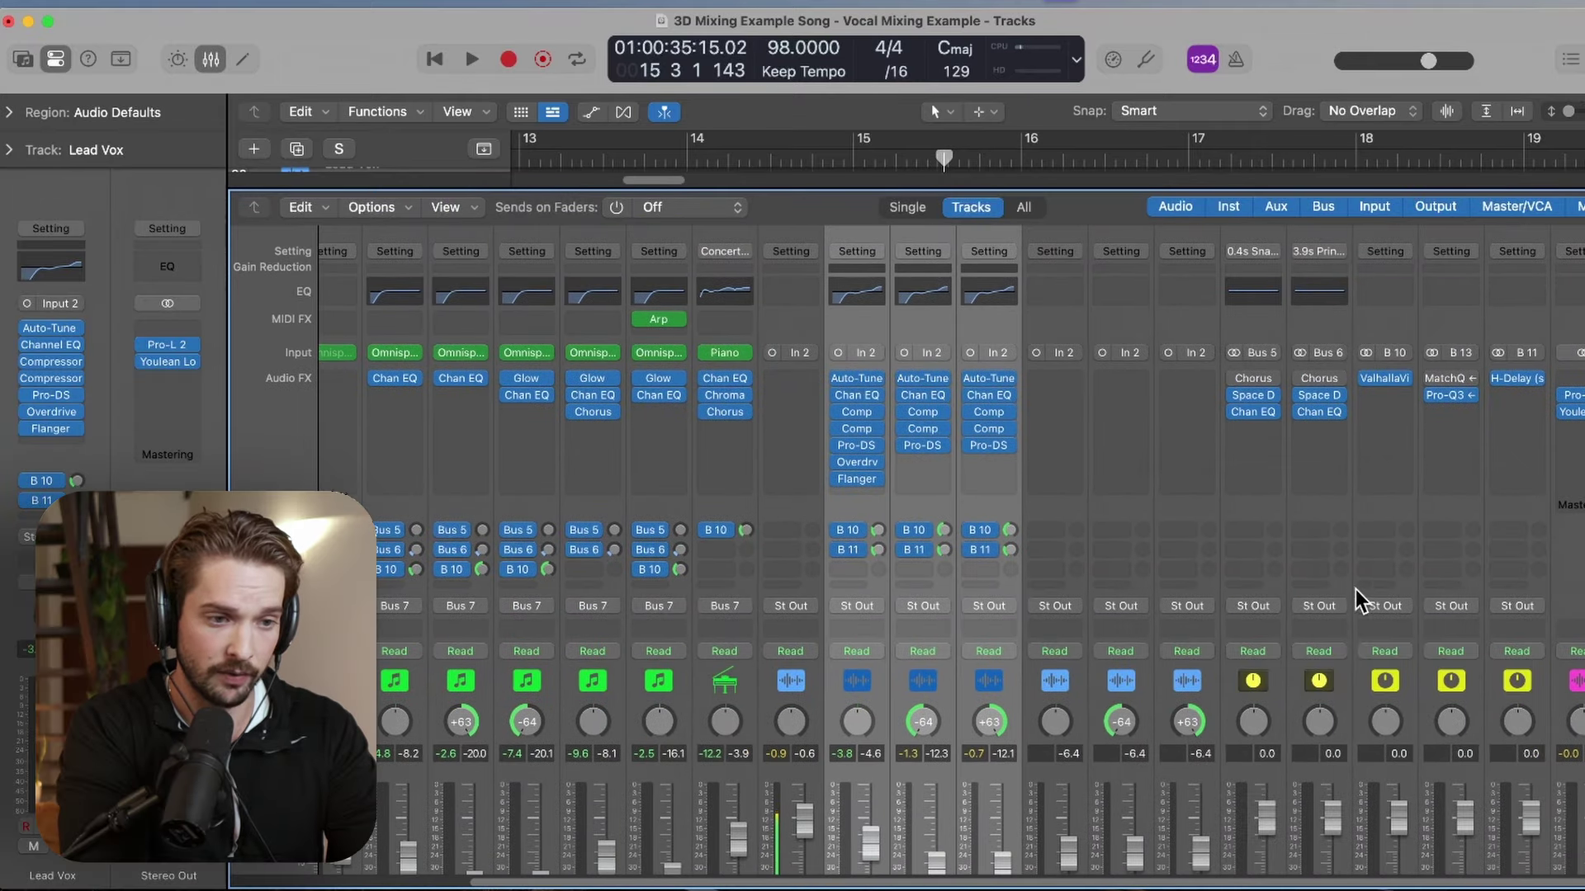
left_click(1527, 596)
key("x")
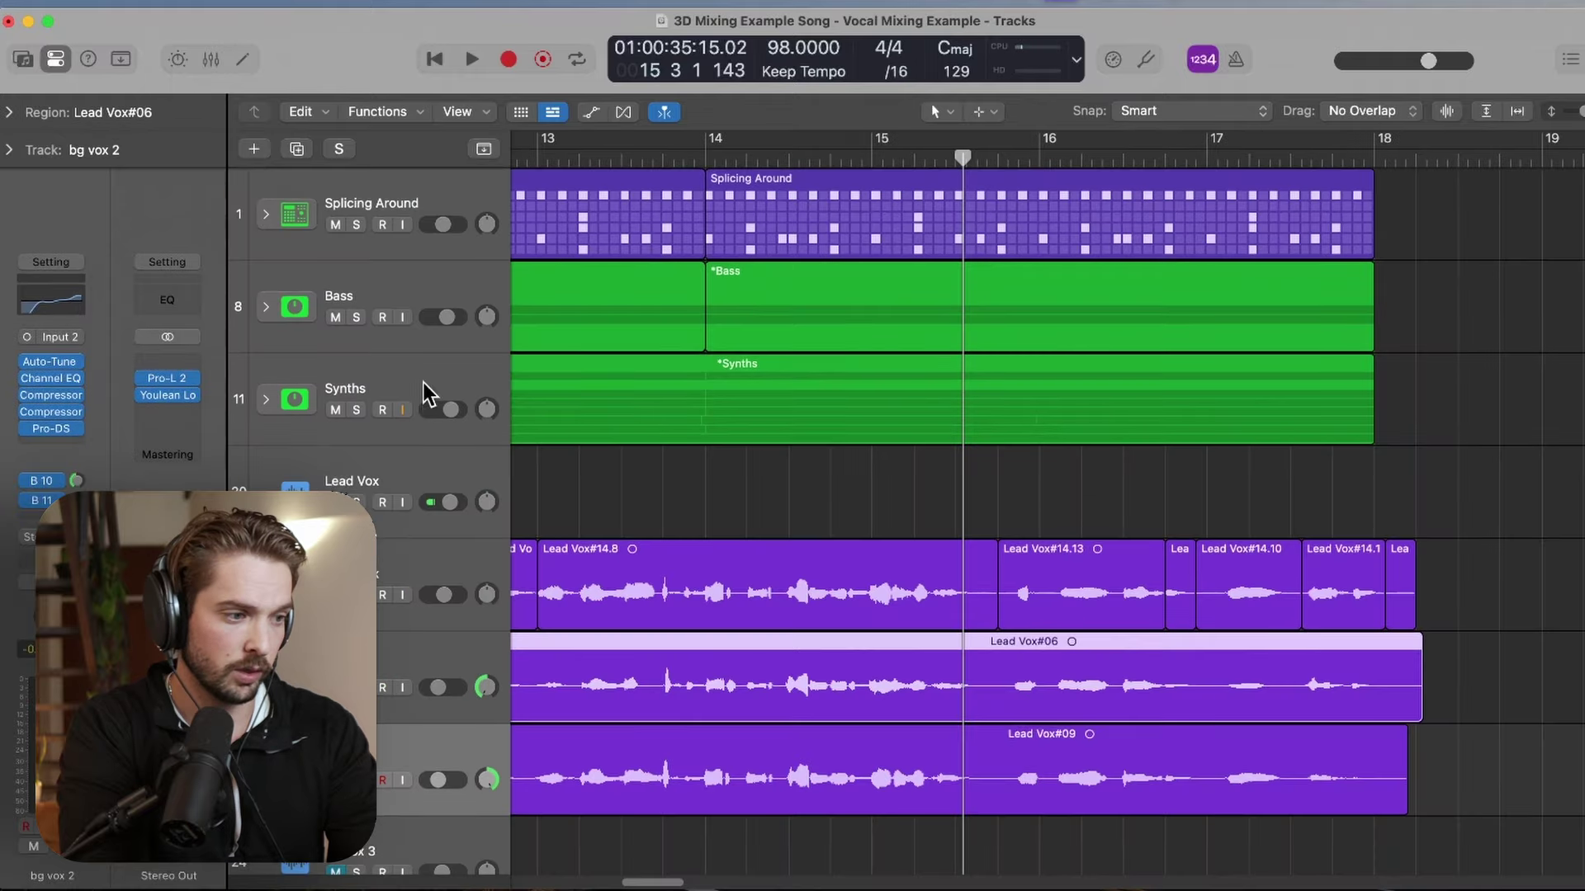
left_click(421, 389)
left_click(410, 199, "shift")
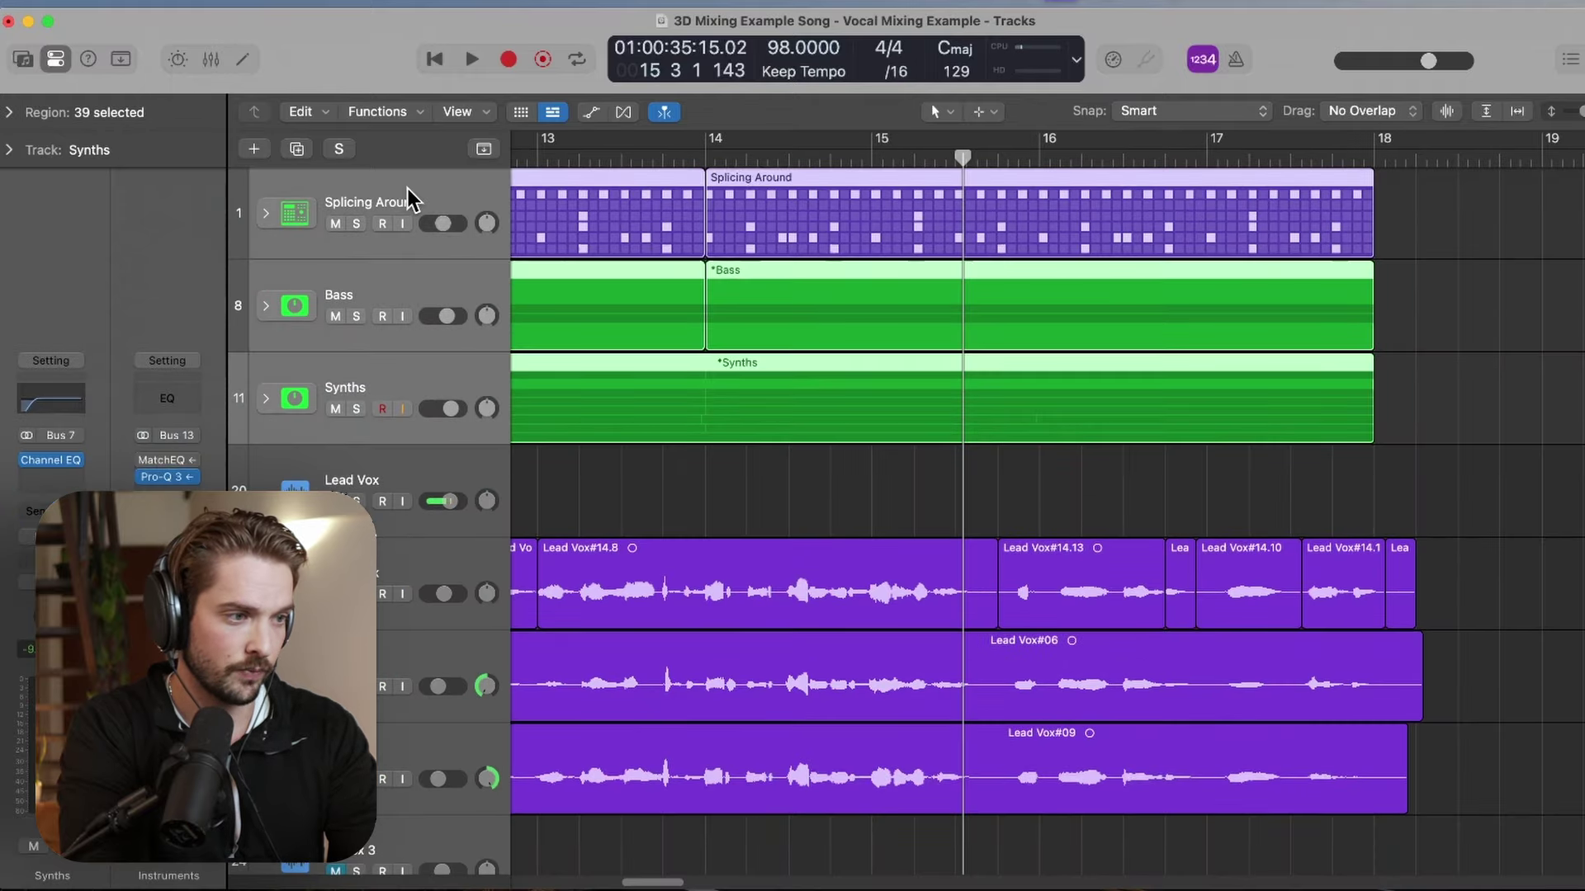
key("x")
left_click(483, 534)
mouse_move(536, 615)
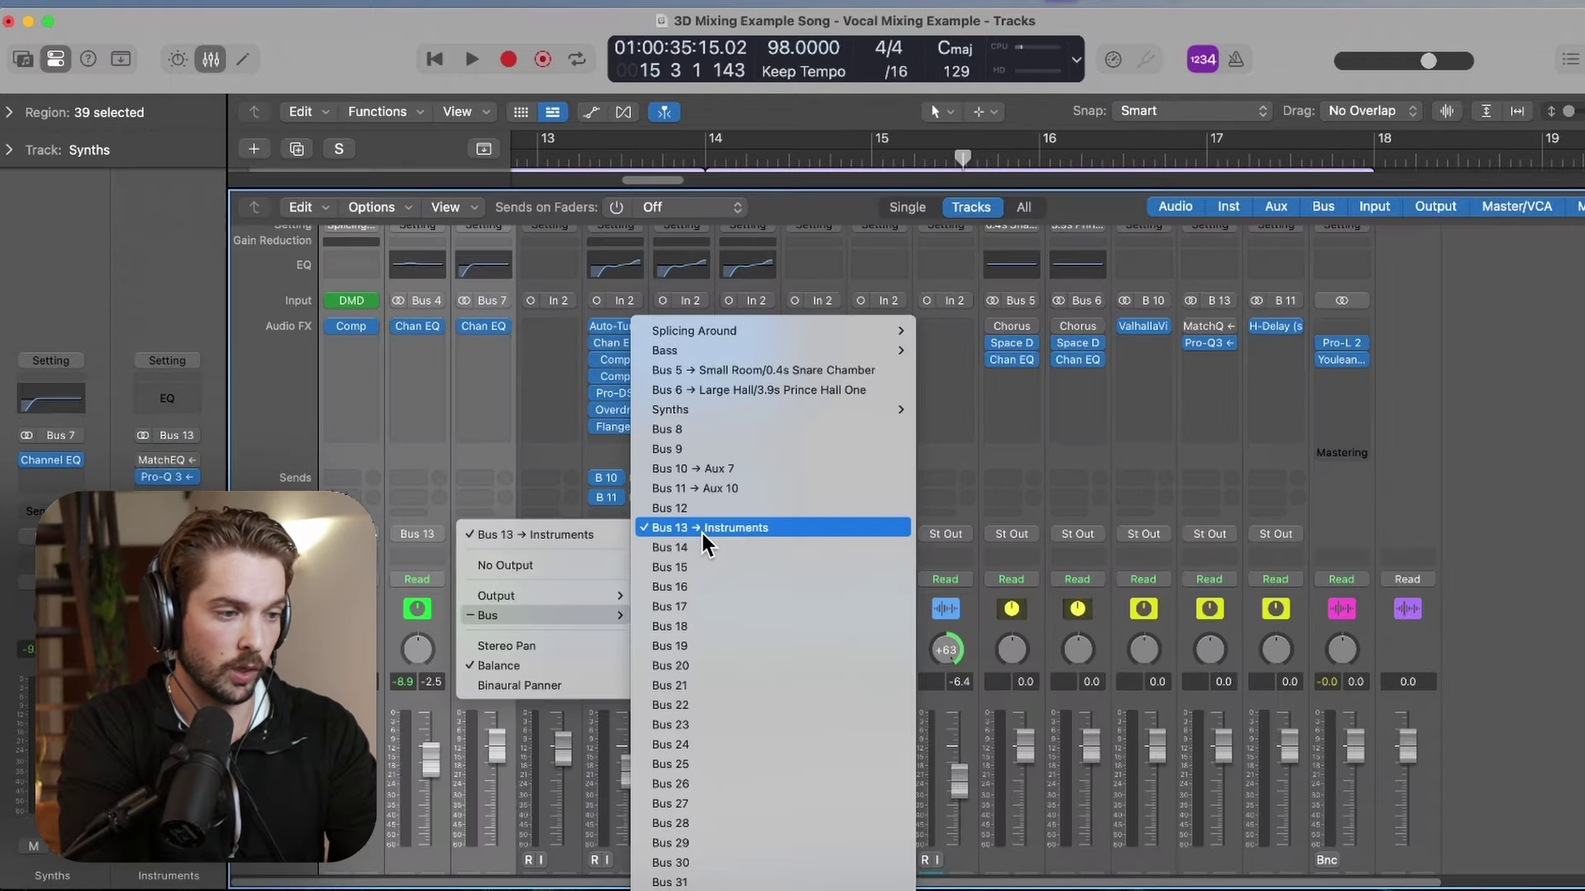
left_click(696, 530)
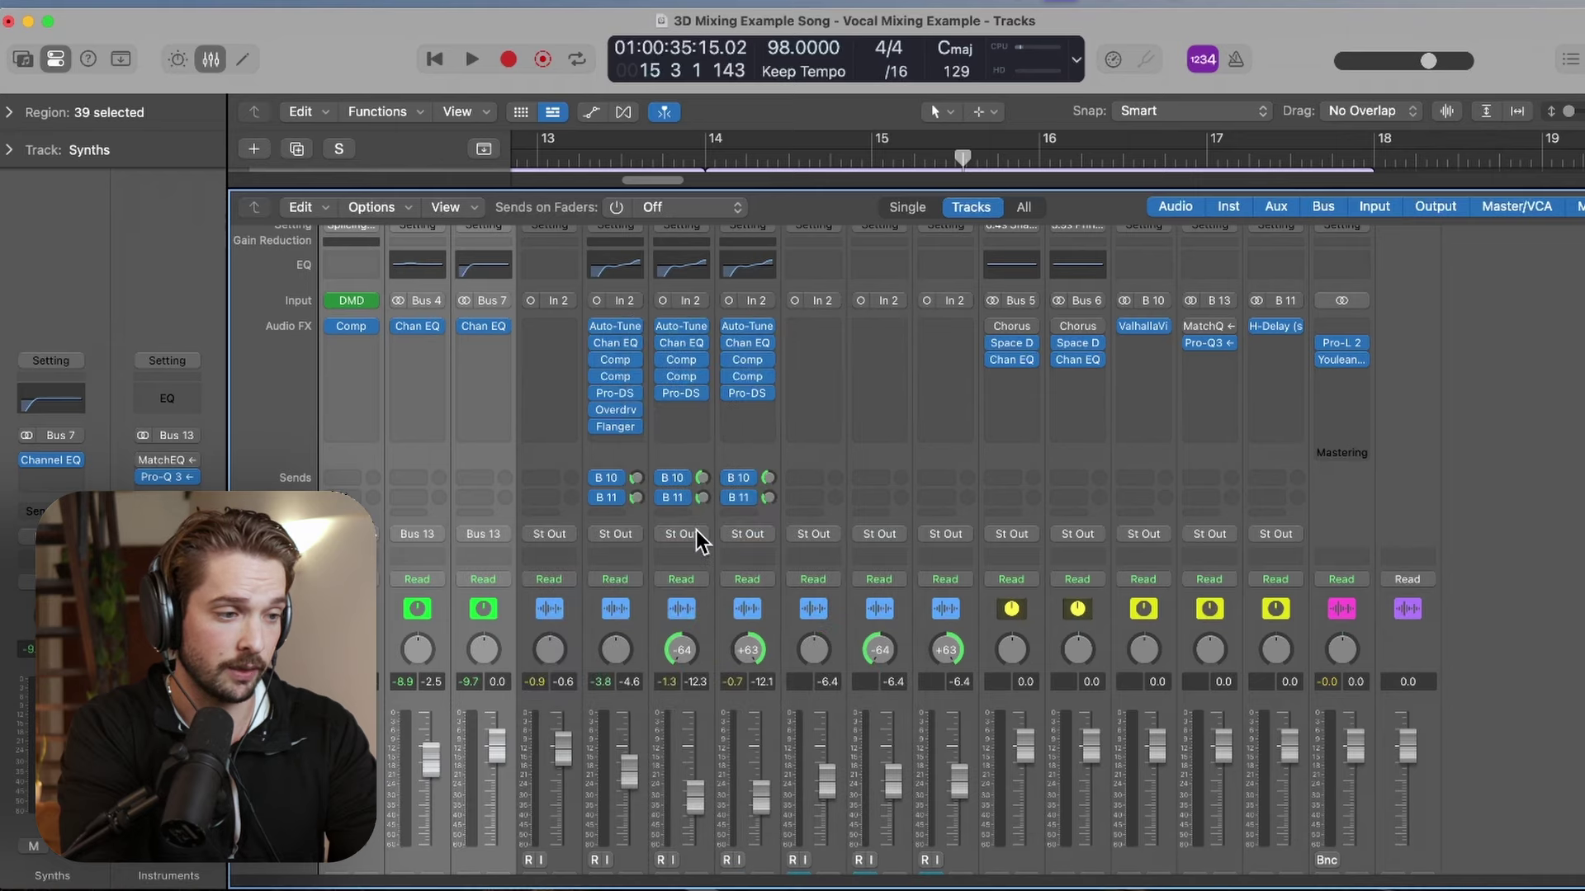
- Rename the Bus 13 aux channel to Instruments
scroll(1287, 858, "down", 2)
double_click(1226, 858)
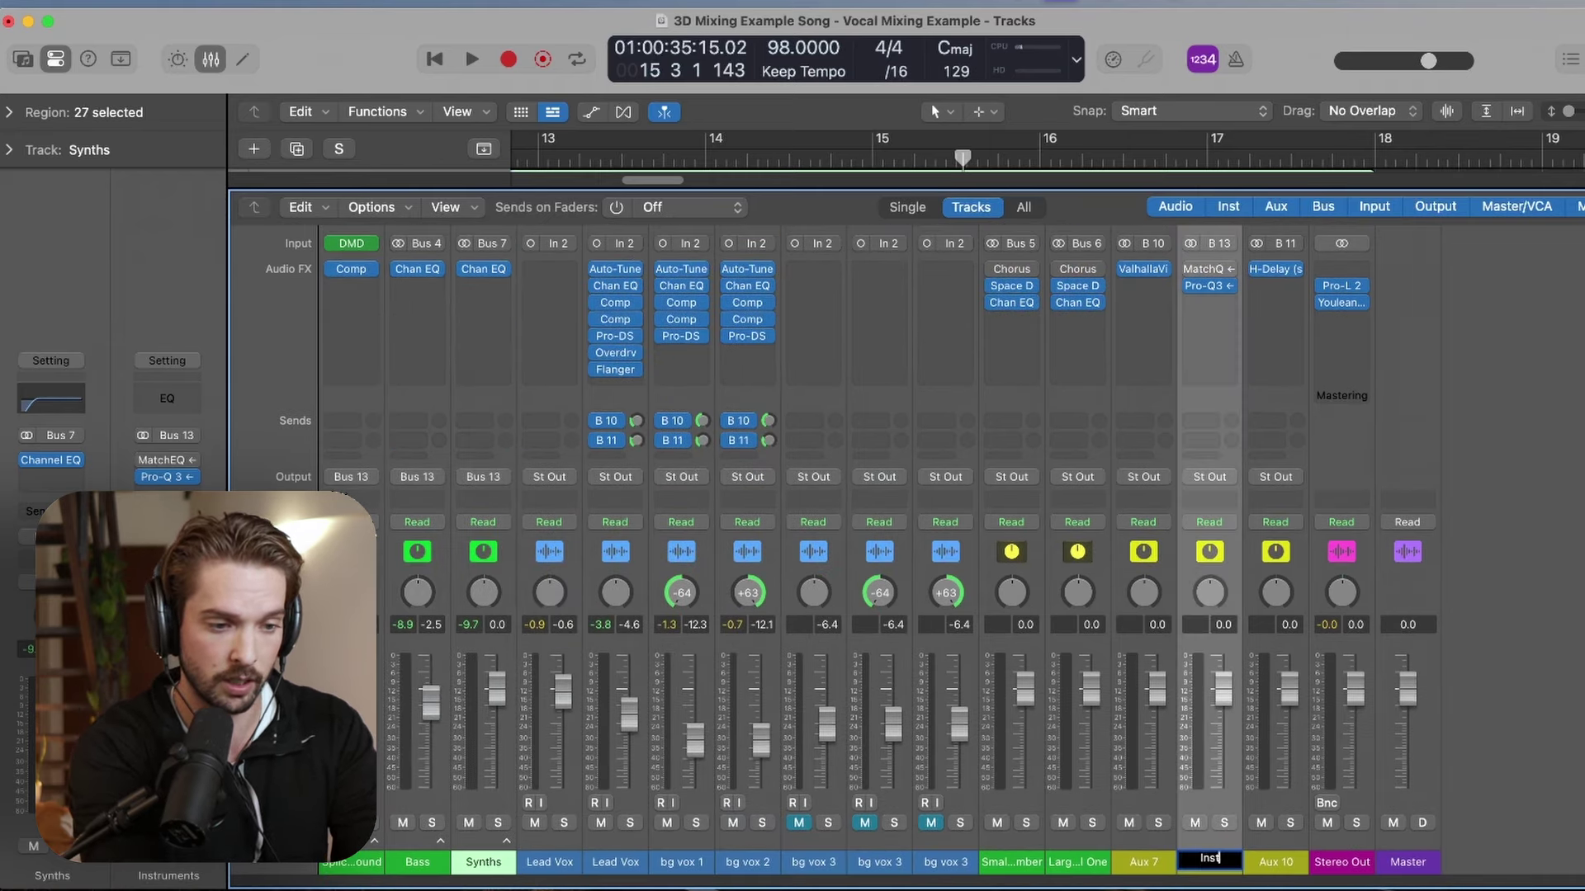
key("Return")
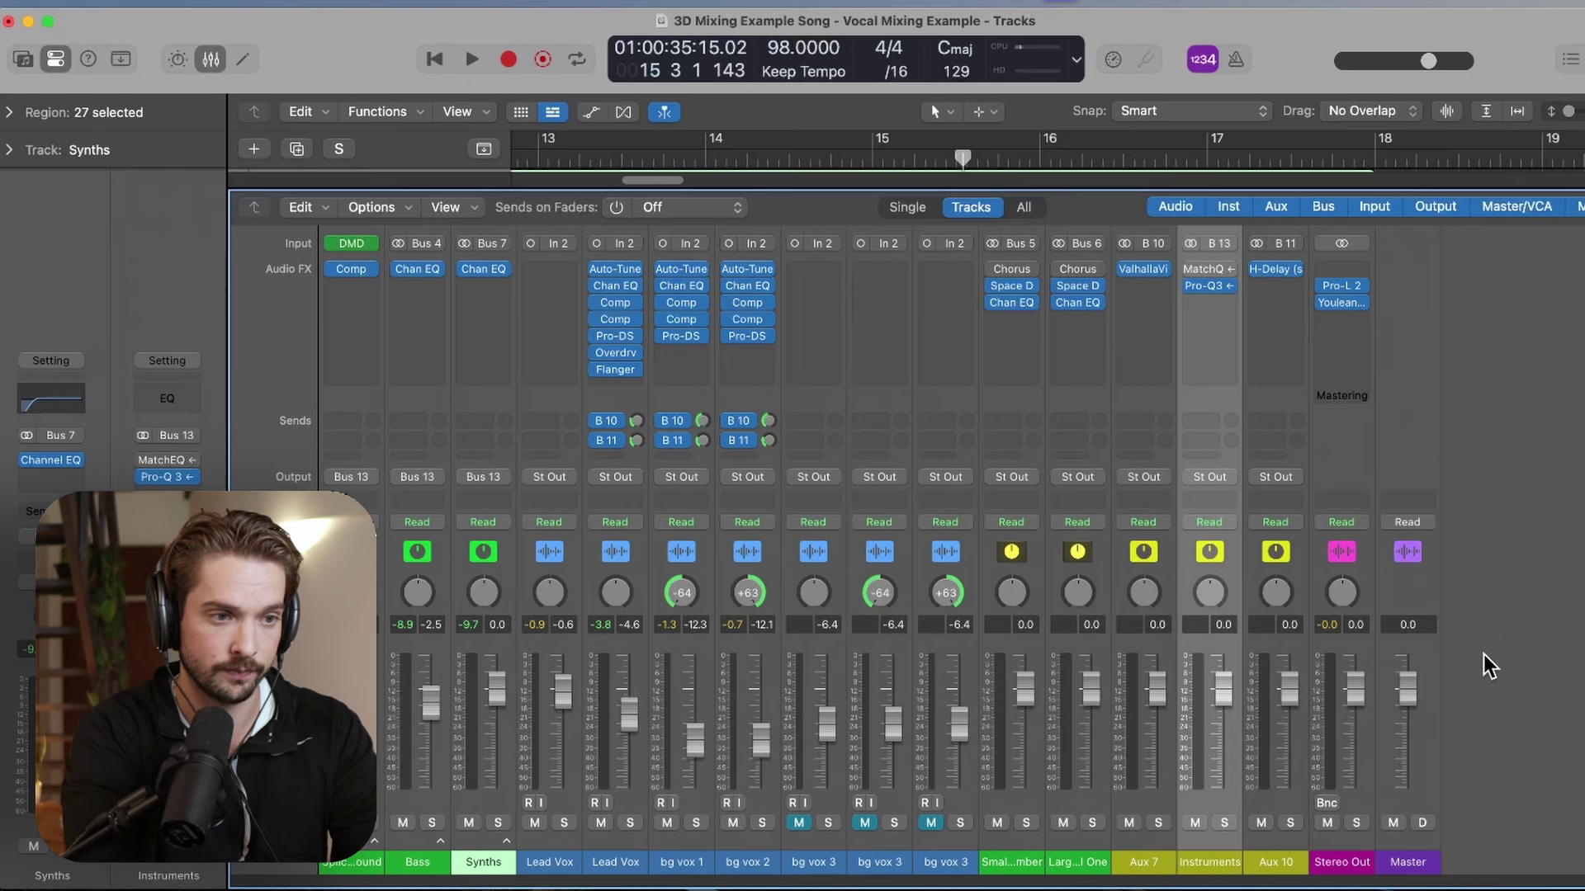
left_click(1207, 302)
- Insert Pro-MB on the Instruments aux with its side chain keyed from Lead Vox (Audio 8)
mouse_move(1297, 528)
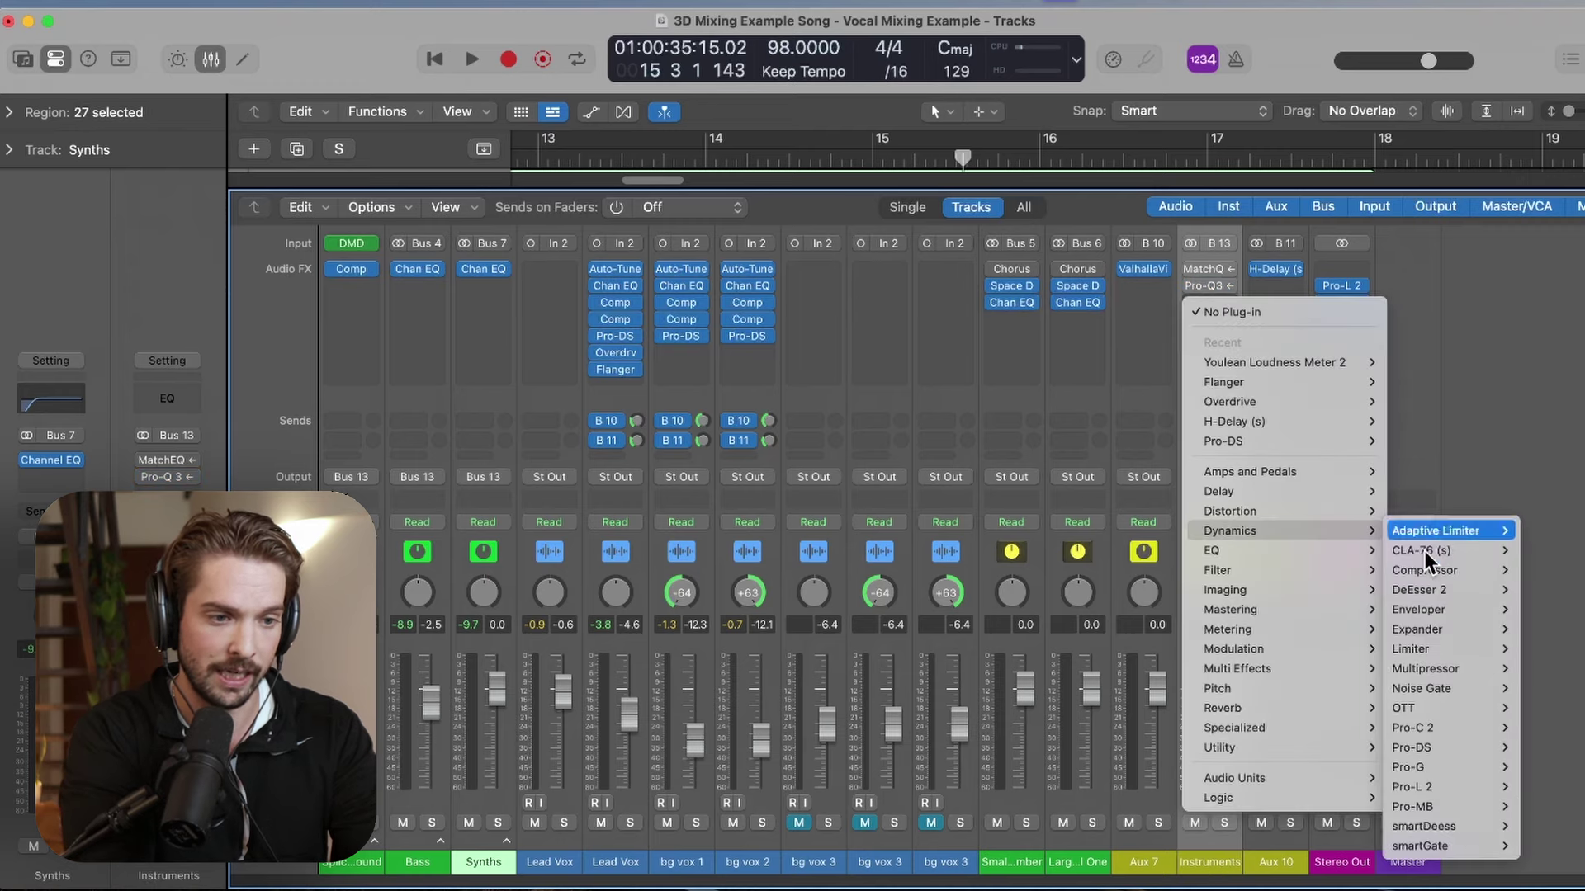
left_click(1526, 804)
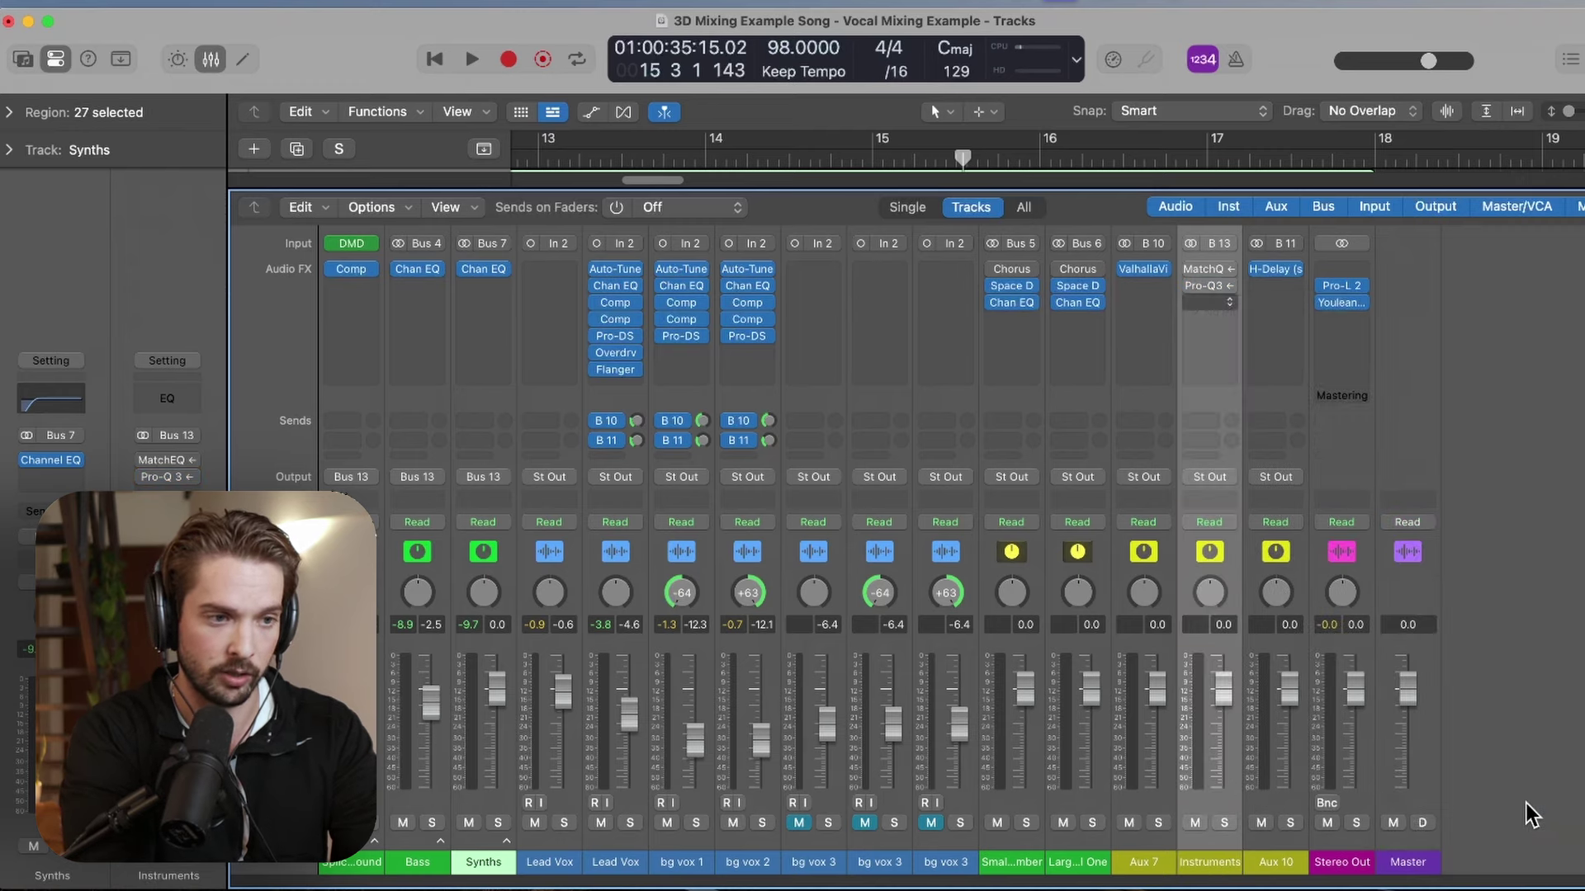
left_click_drag(1104, 296, 1018, 159)
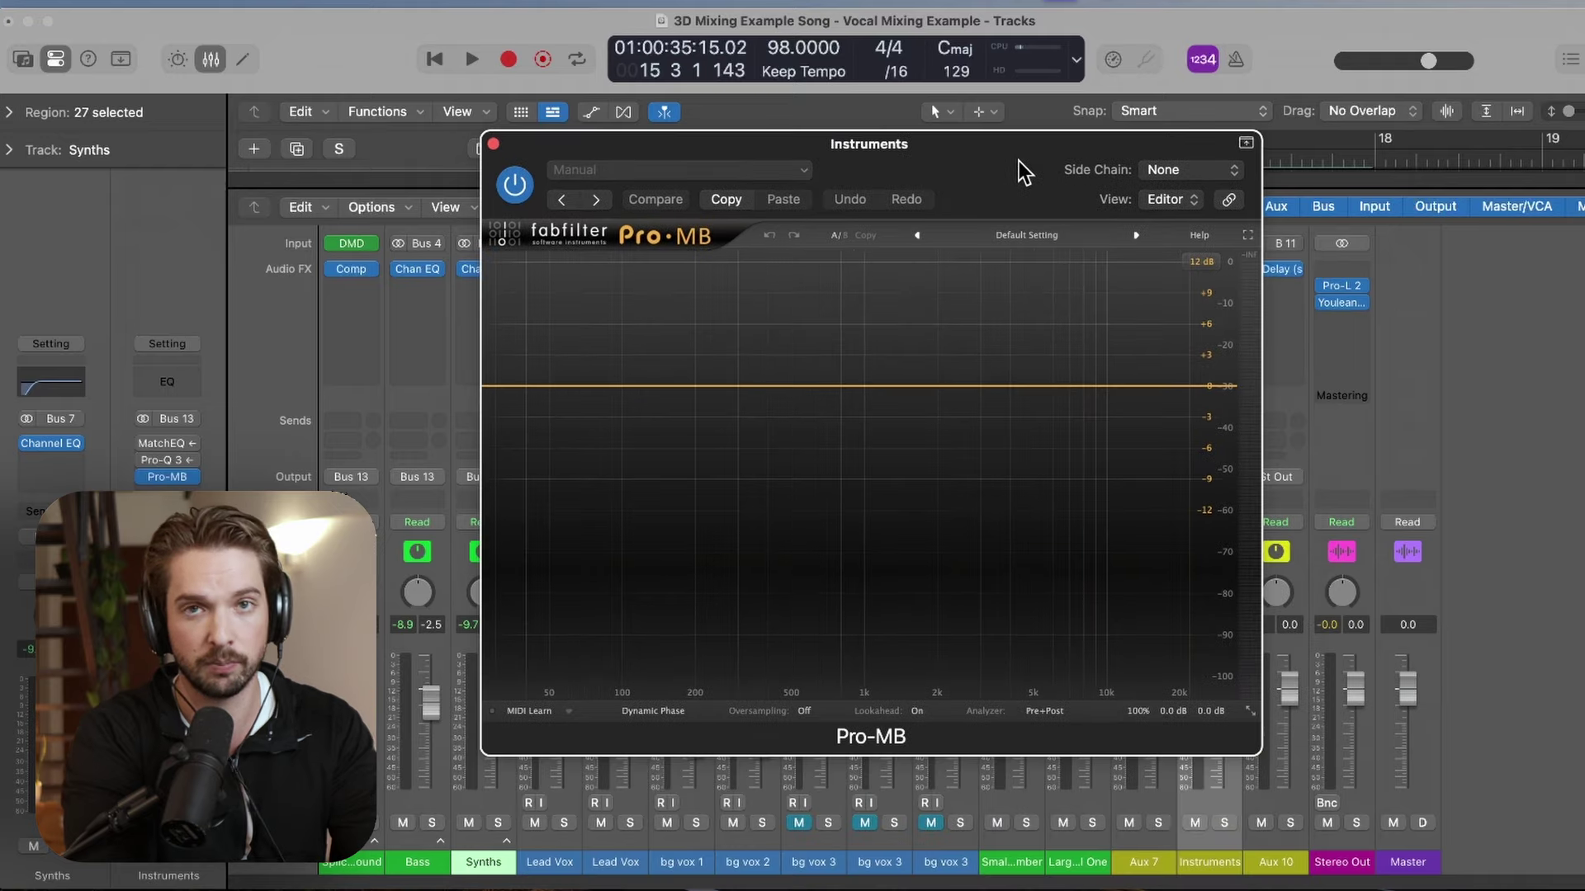
left_click(1198, 179)
mouse_move(1186, 211)
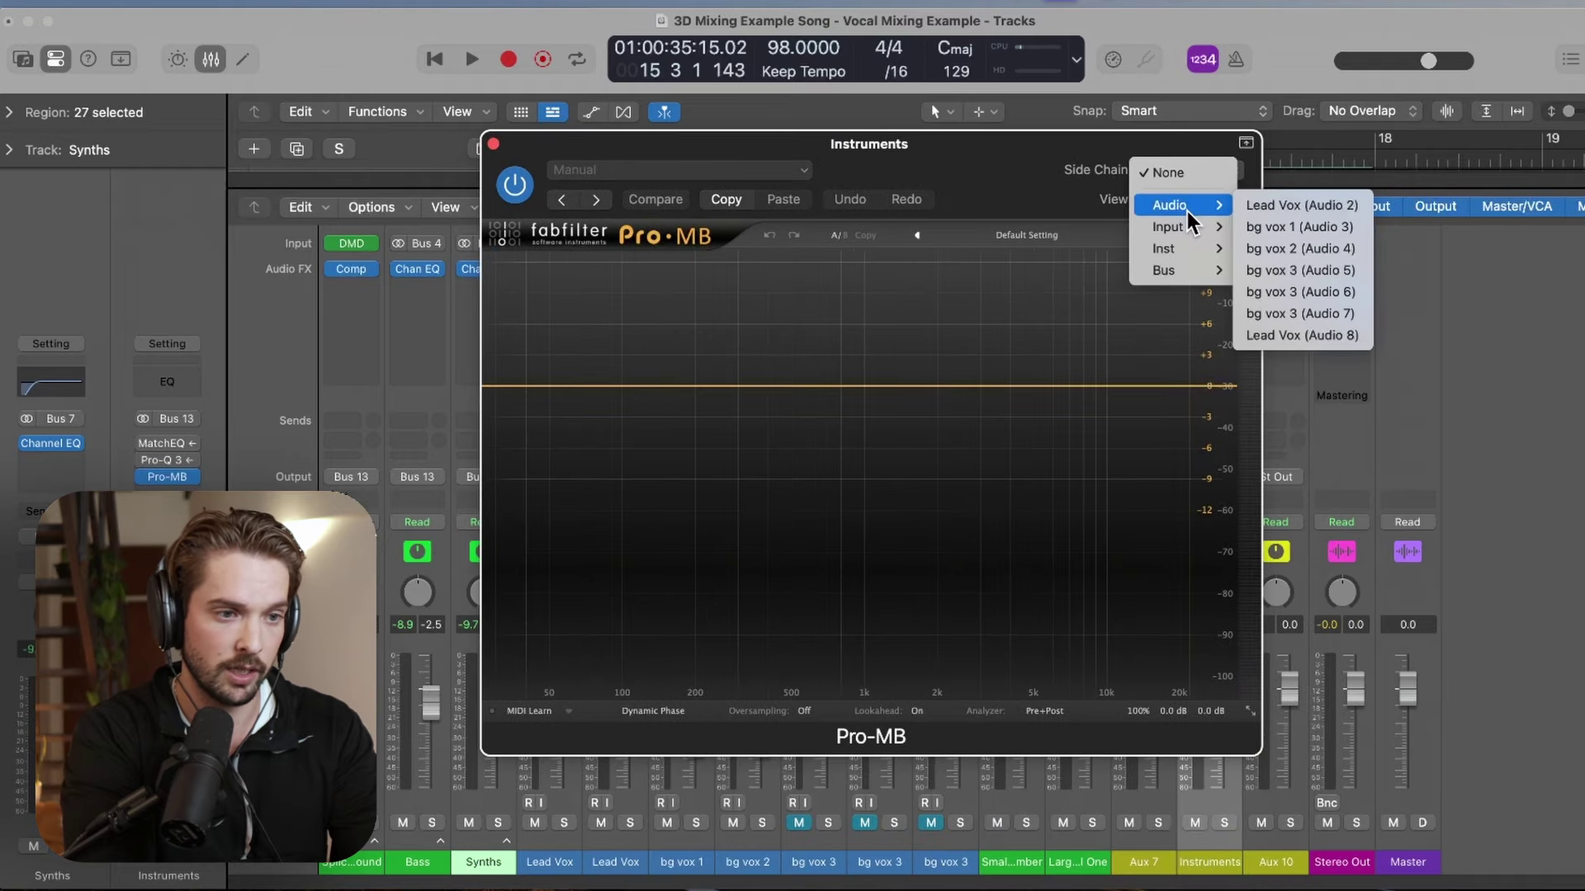
left_click(1315, 335)
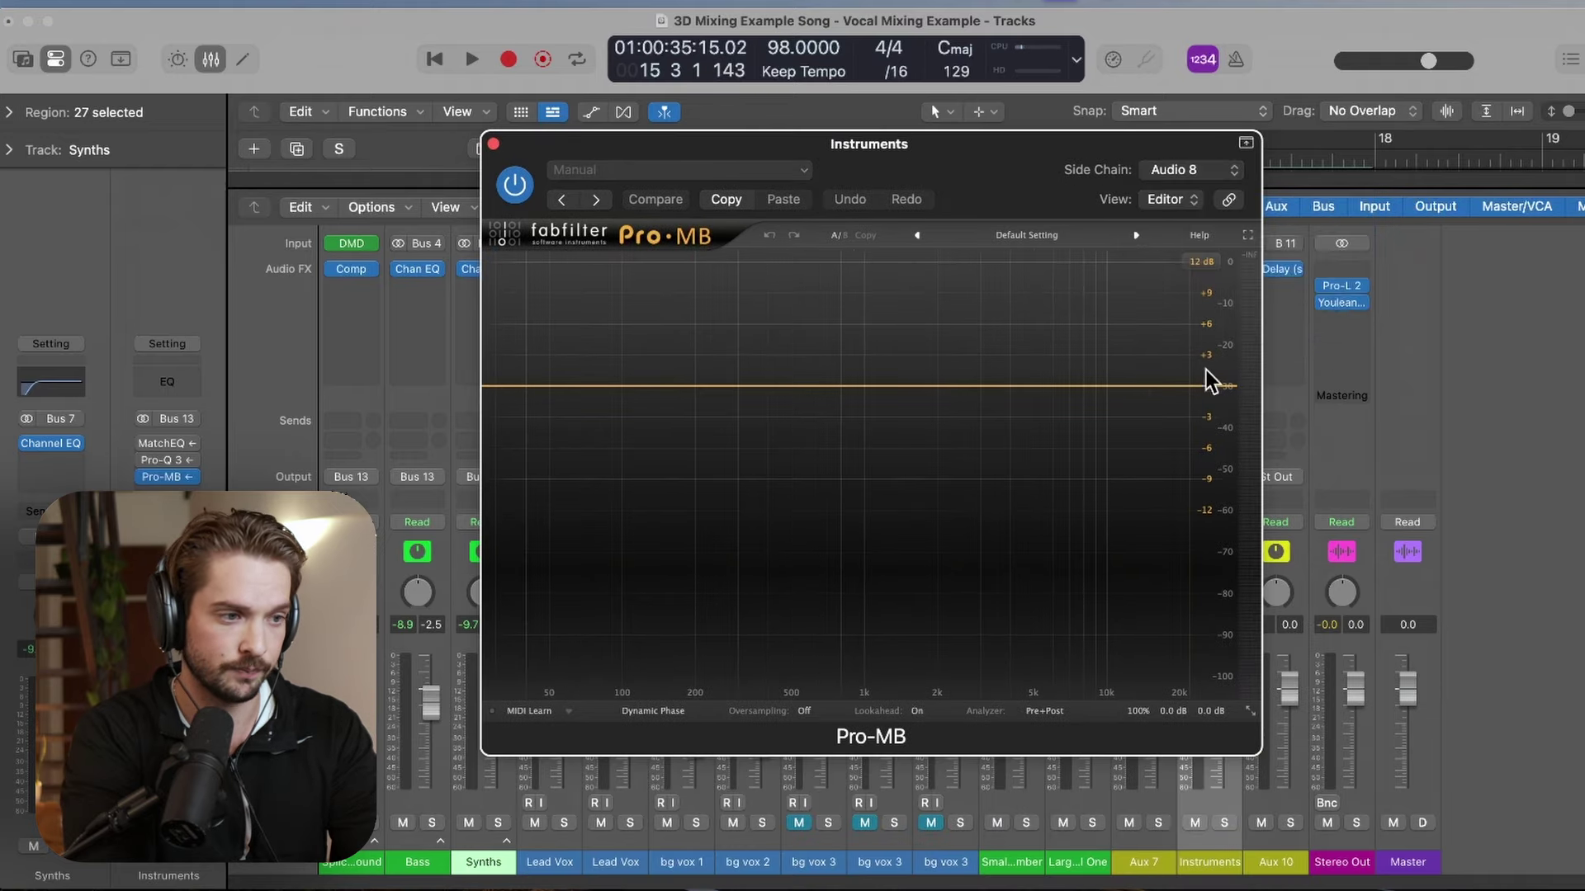
- Add a midrange band around 1734 Hz on the Ext side chain with range about -1.82 dB
left_click(918, 344)
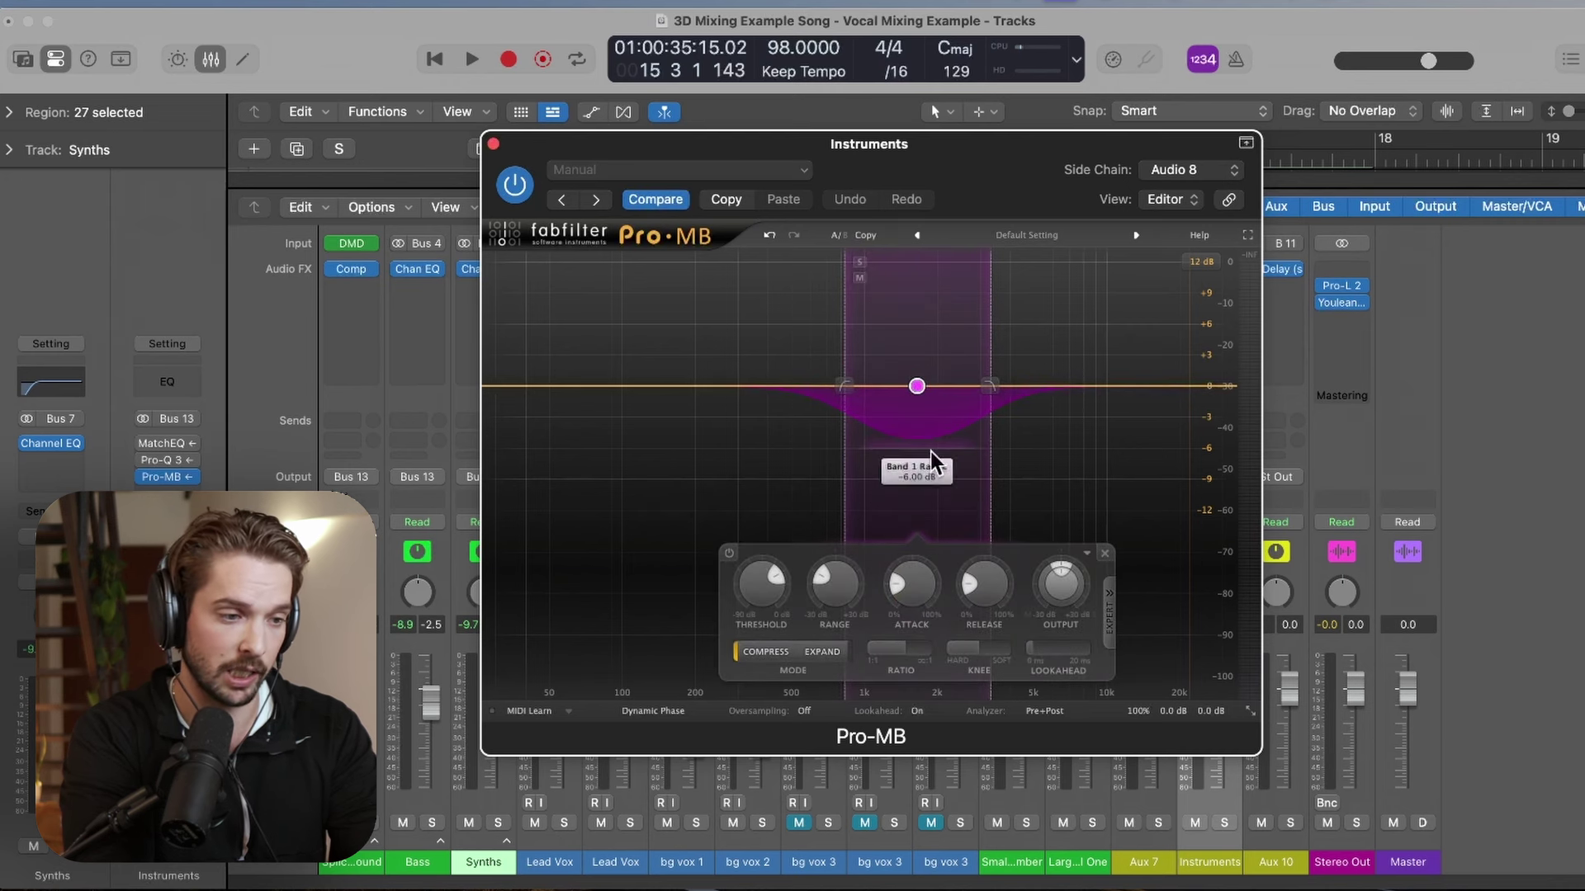
left_click(1106, 624)
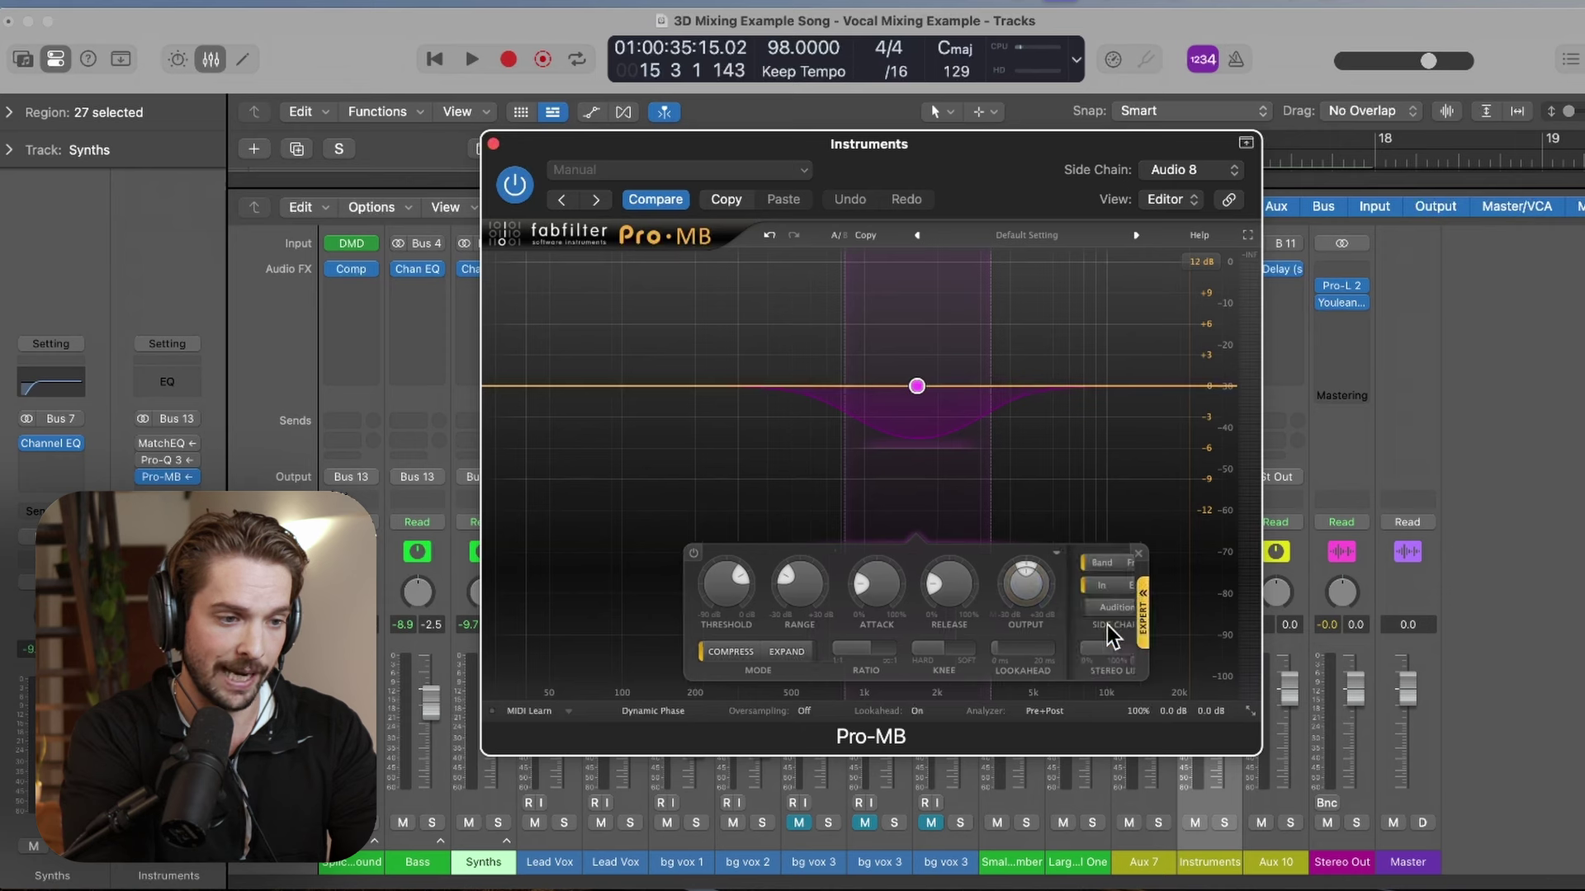
left_click(1127, 586)
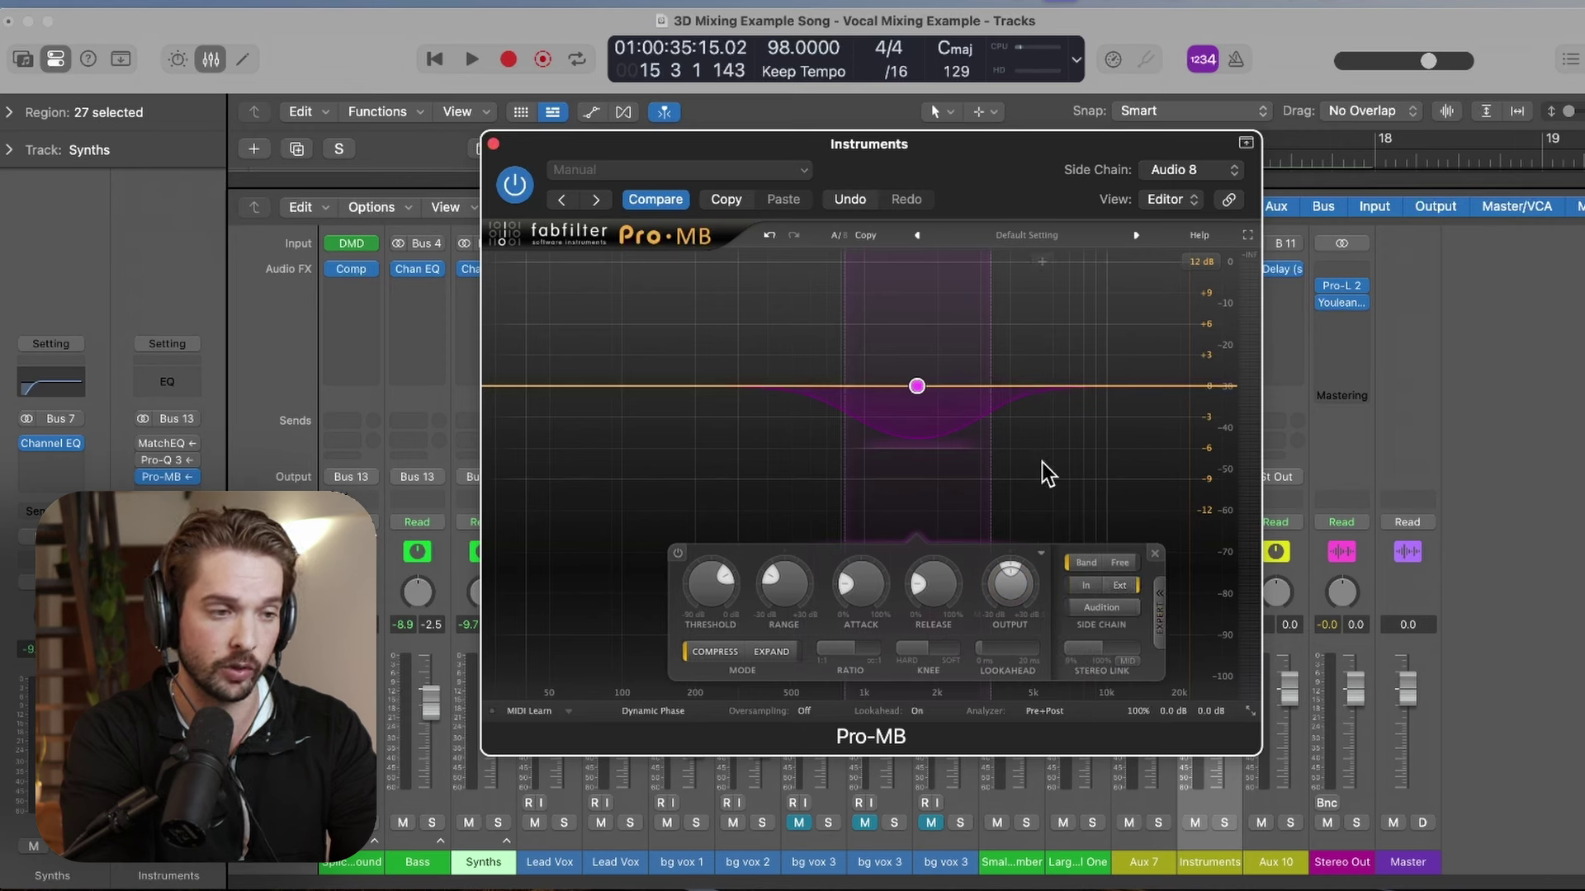
key("space")
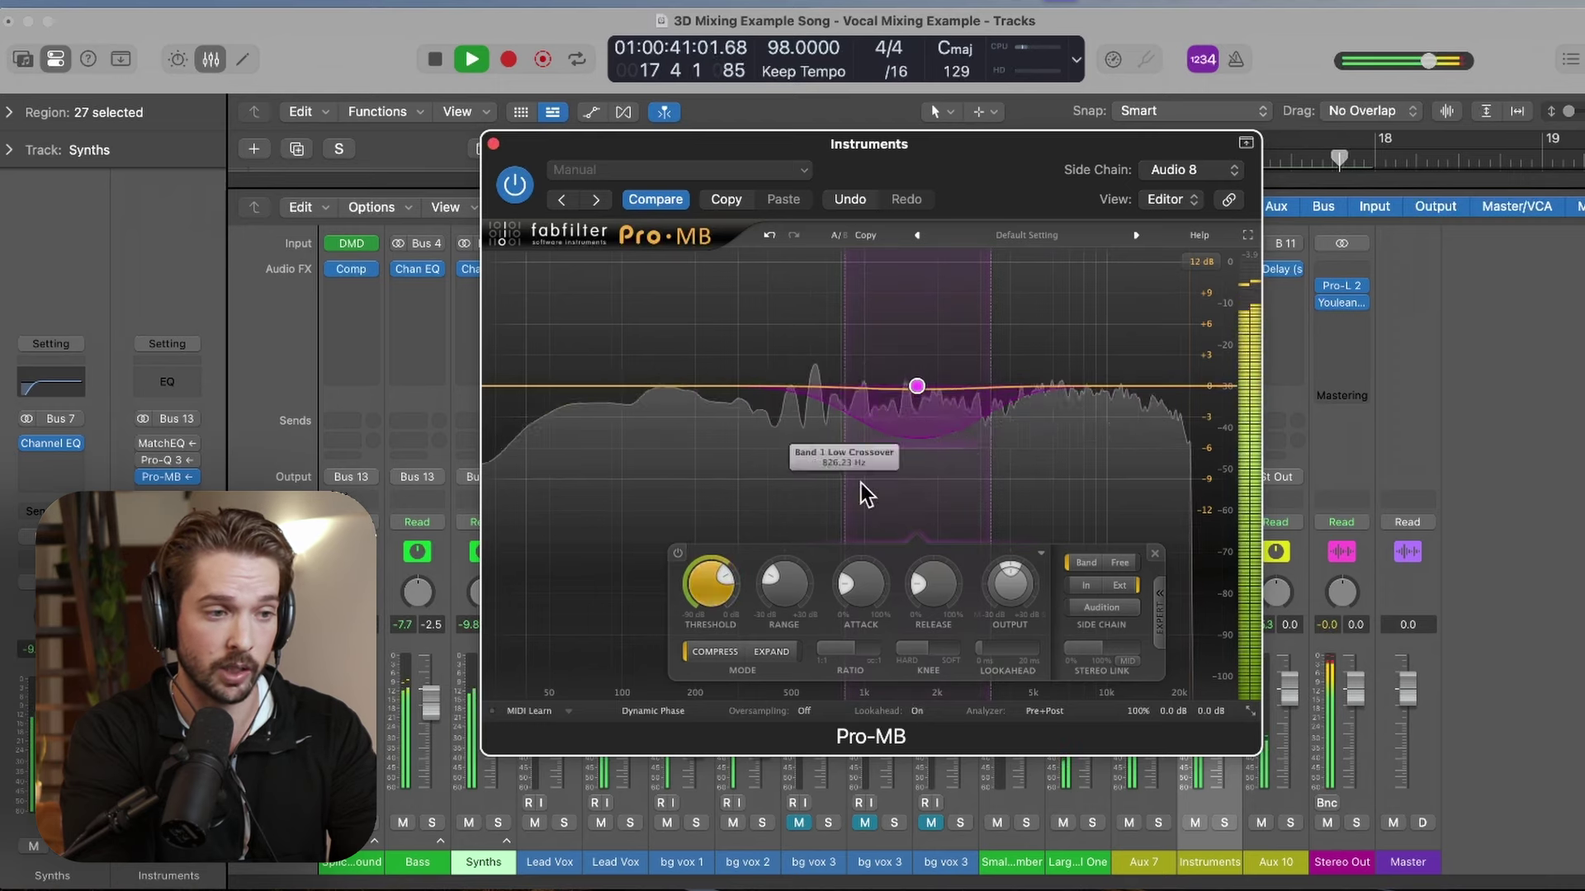
key("space")
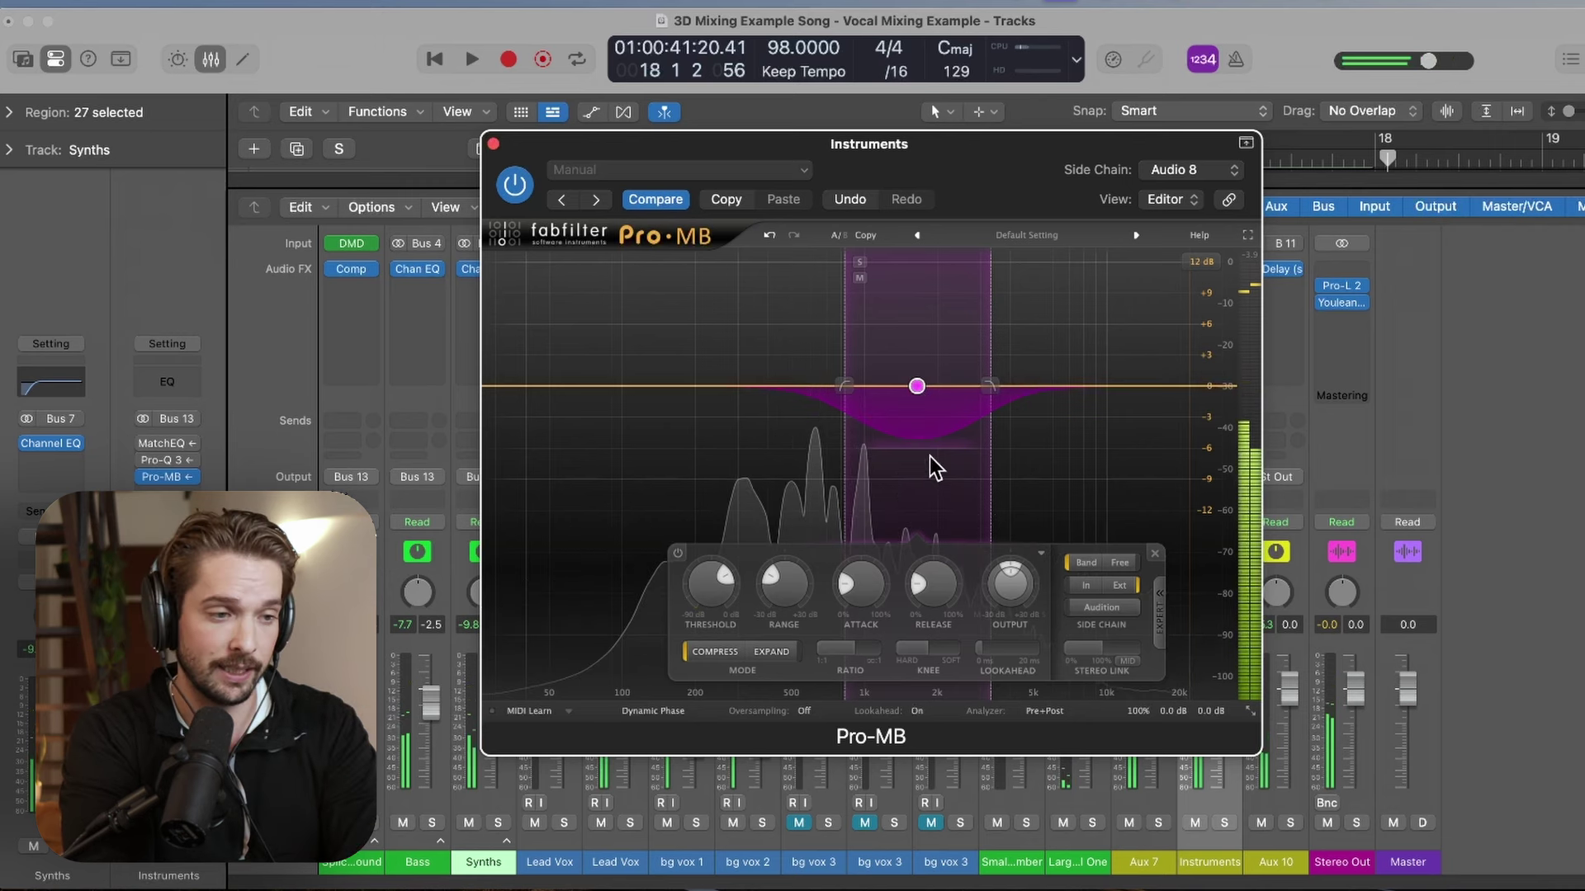
left_click_drag(929, 449, 1007, 388)
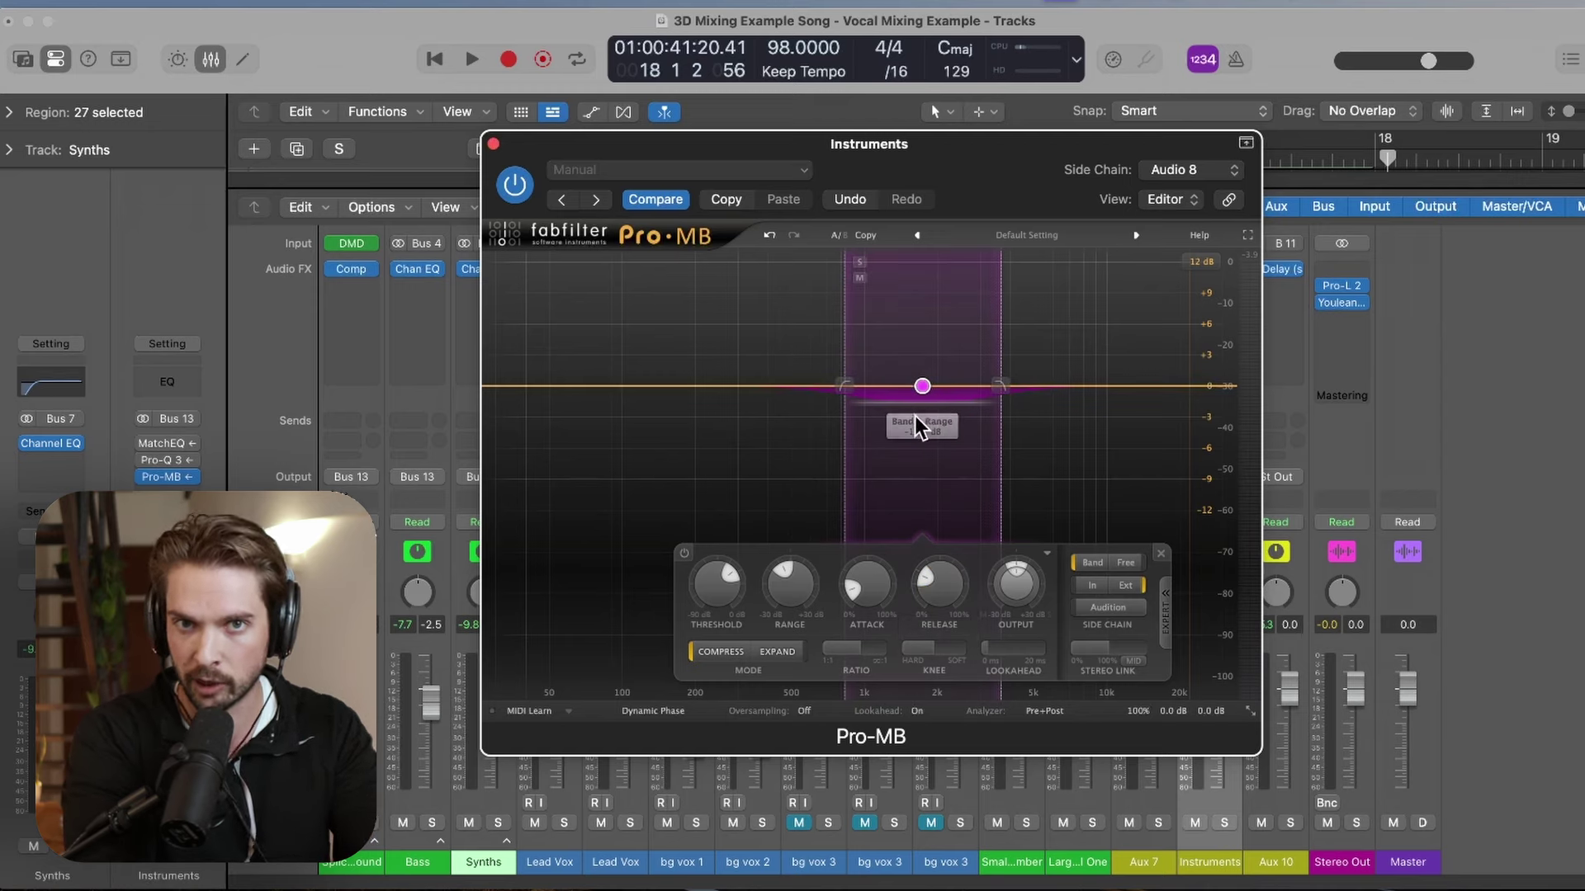
- Close Pro-MB and audition the mix from bar 13
left_click(494, 146)
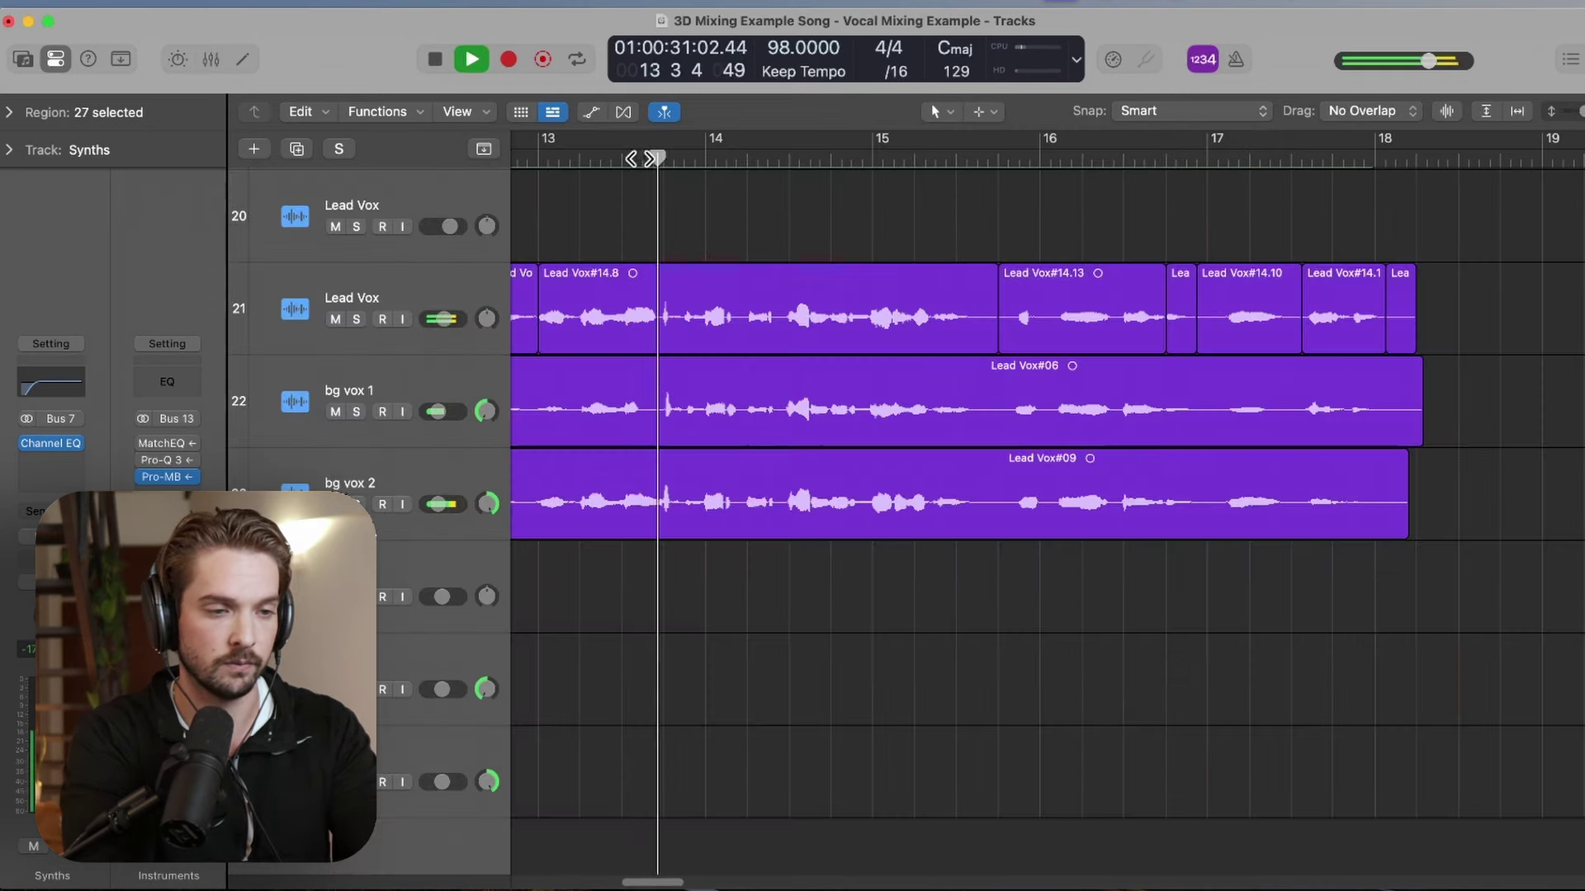
key("x")
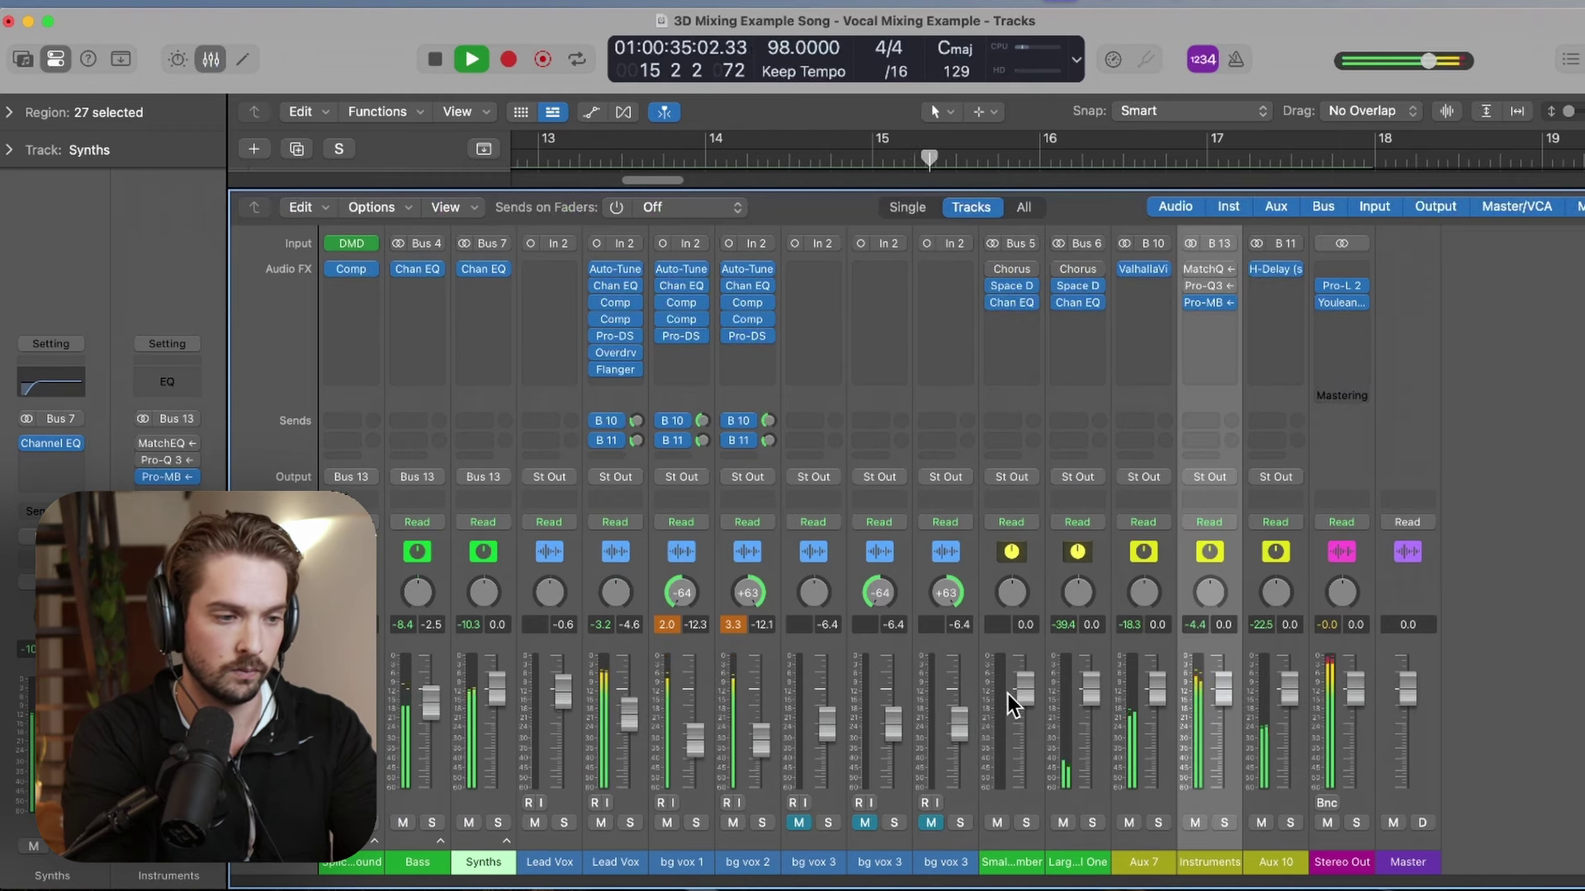
key("space")
- Route Lead Vox and the bg vox channels to Bus 14 and name the new aux Vox
left_click(549, 861)
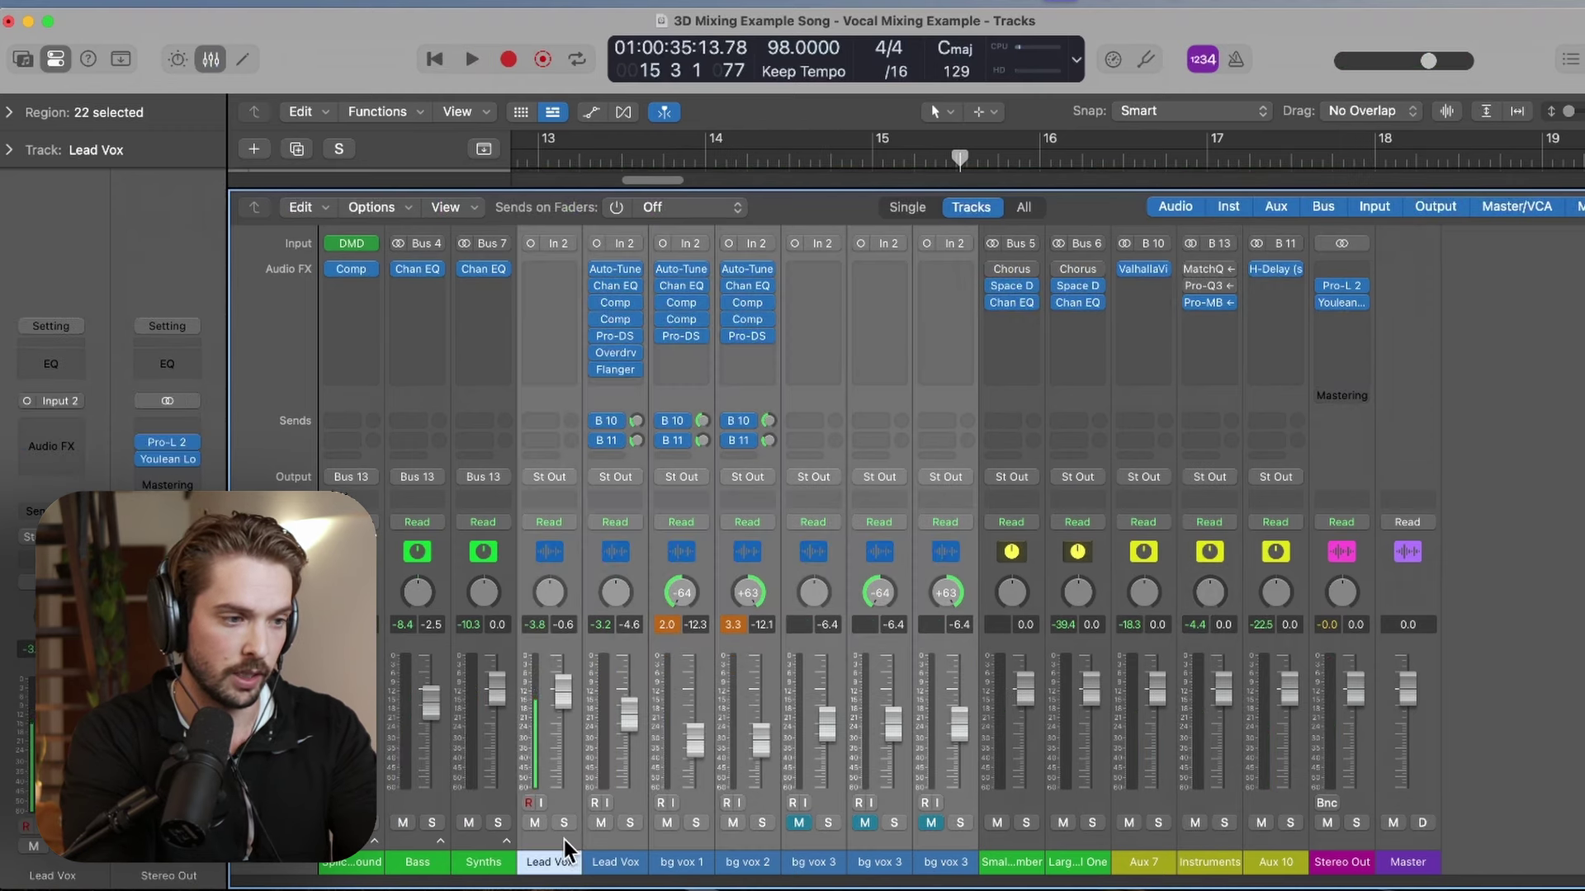
left_click(549, 477)
mouse_move(607, 563)
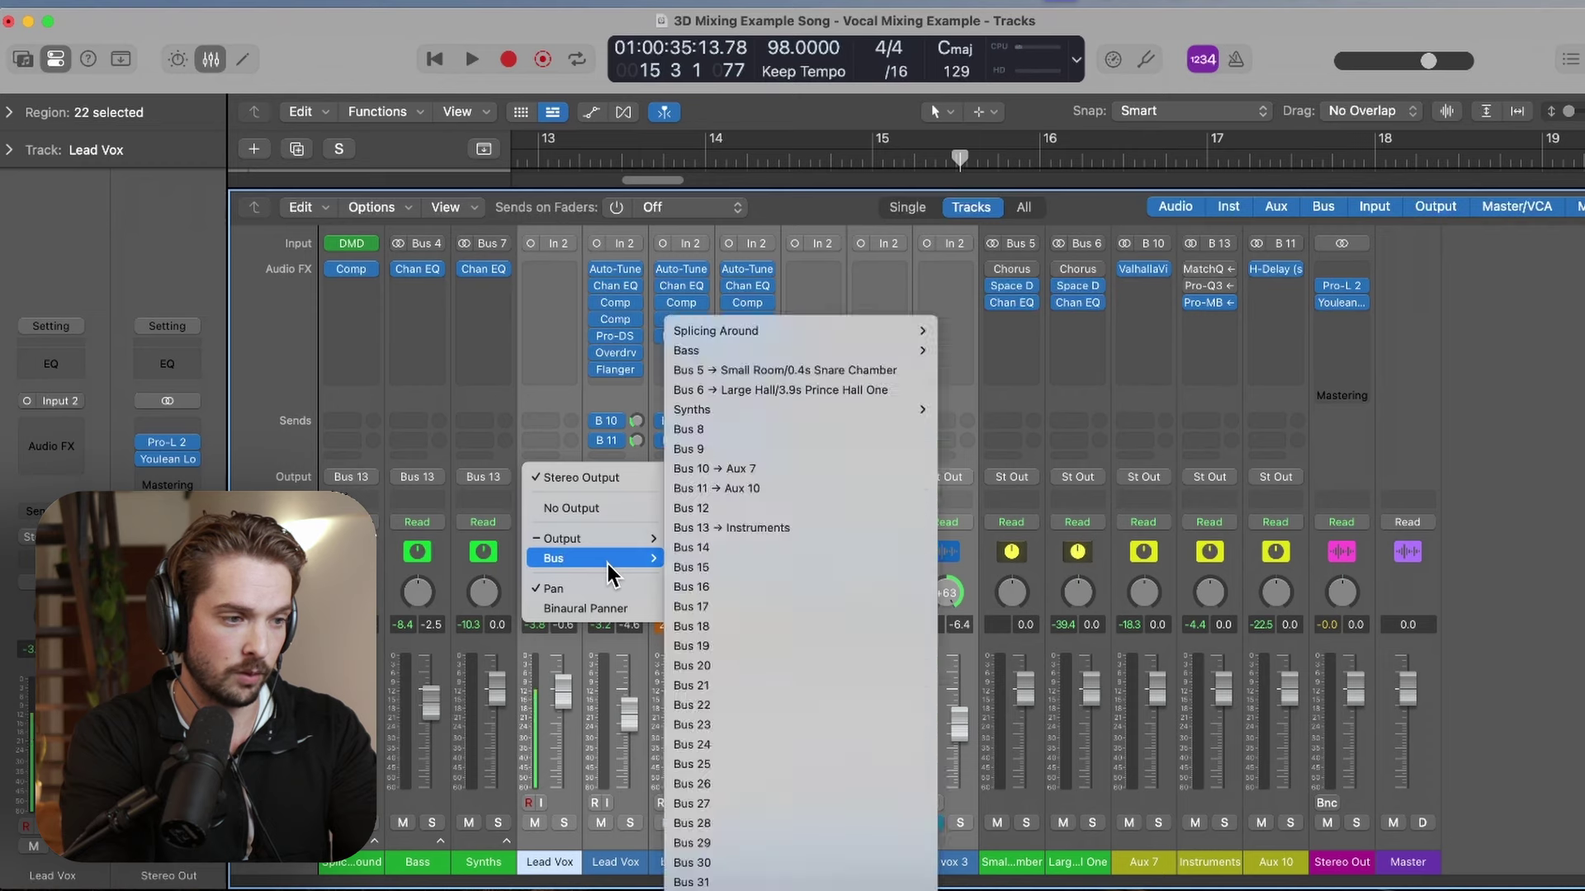
left_click(696, 548)
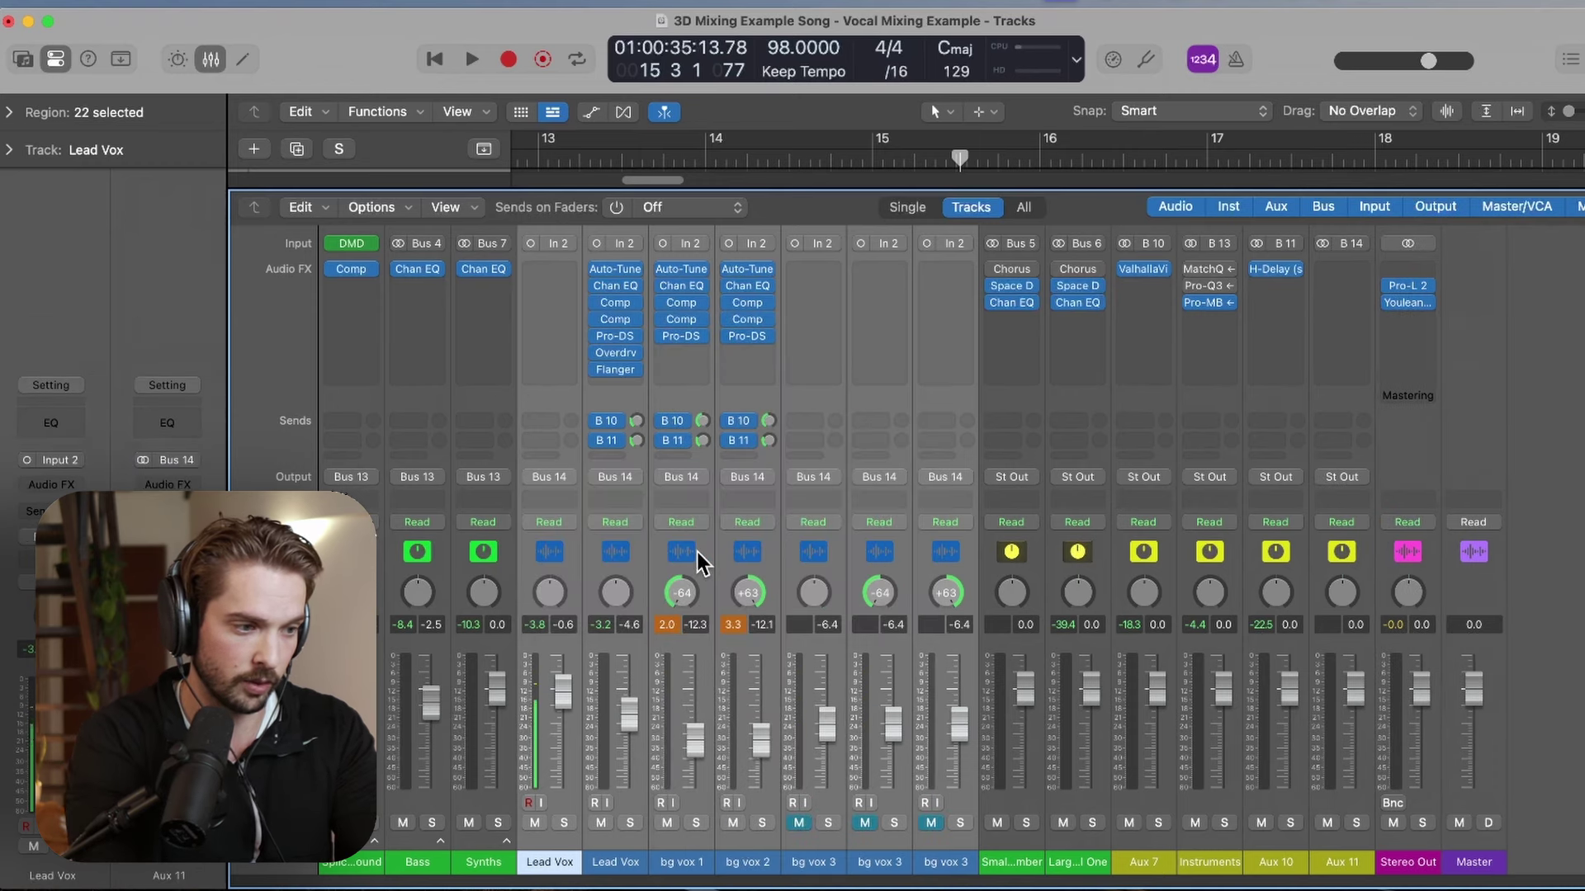
double_click(1340, 861)
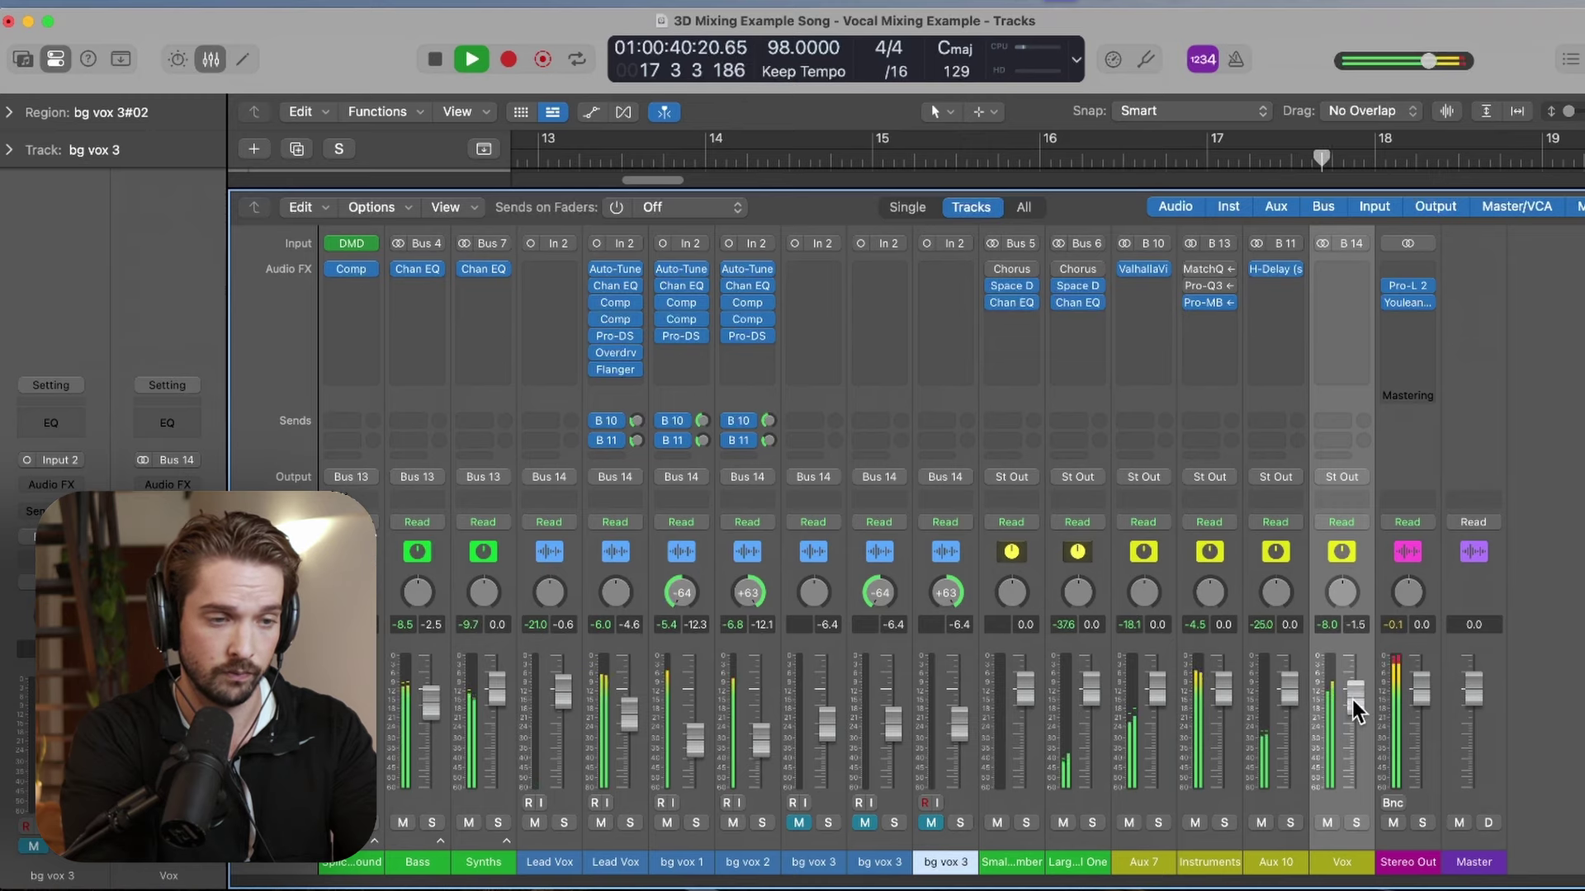
key("space")
- Hide the Mixer with X, then bring it back up to reach the Vox aux strip
key("x")
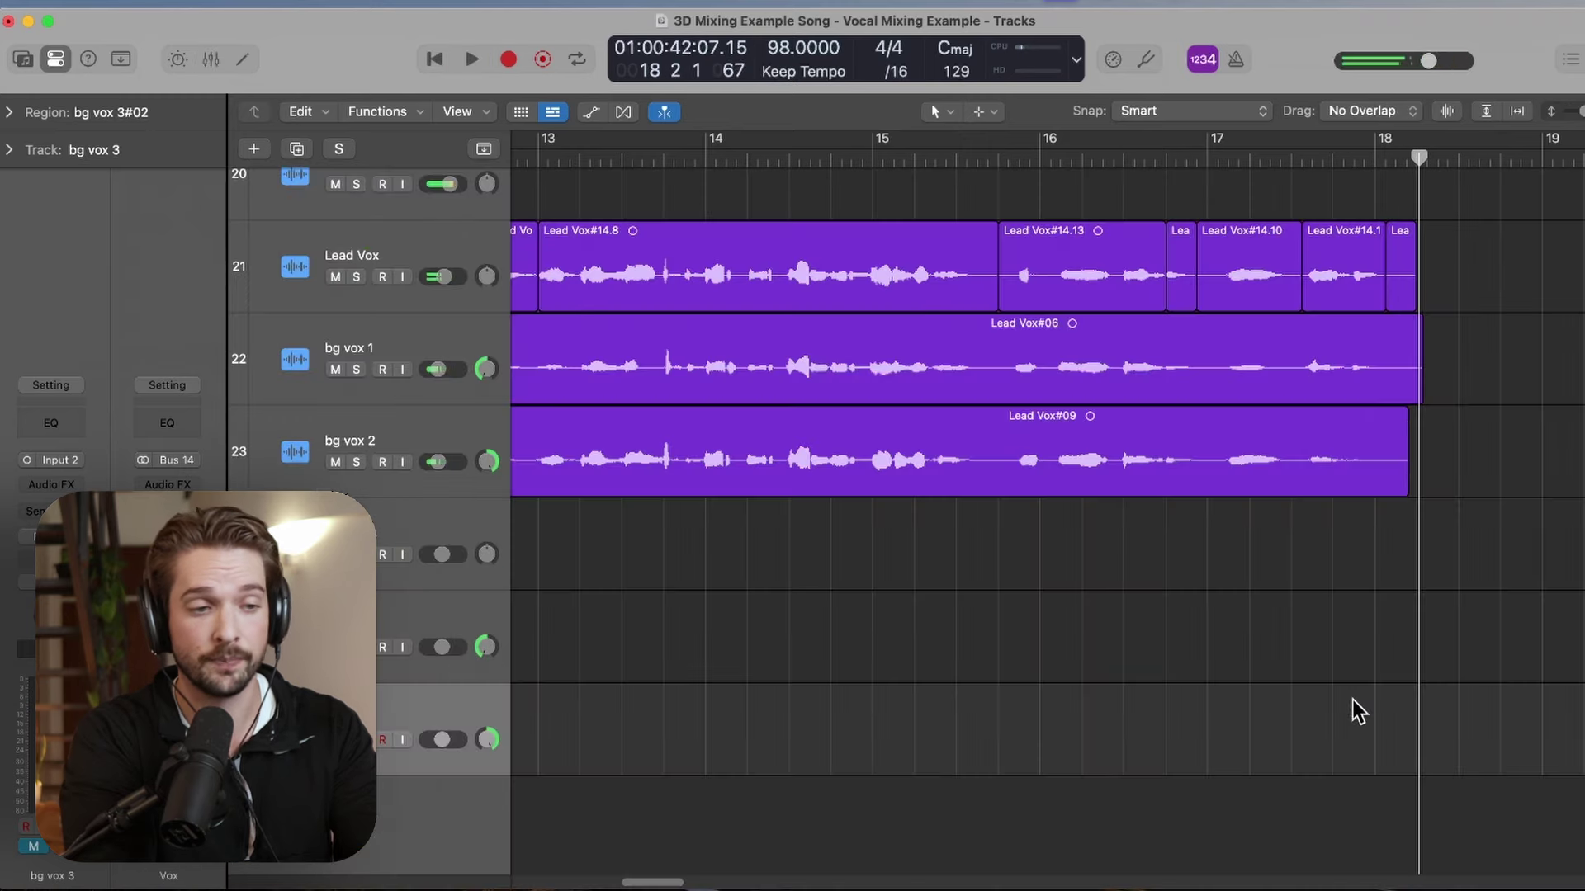
key("x")
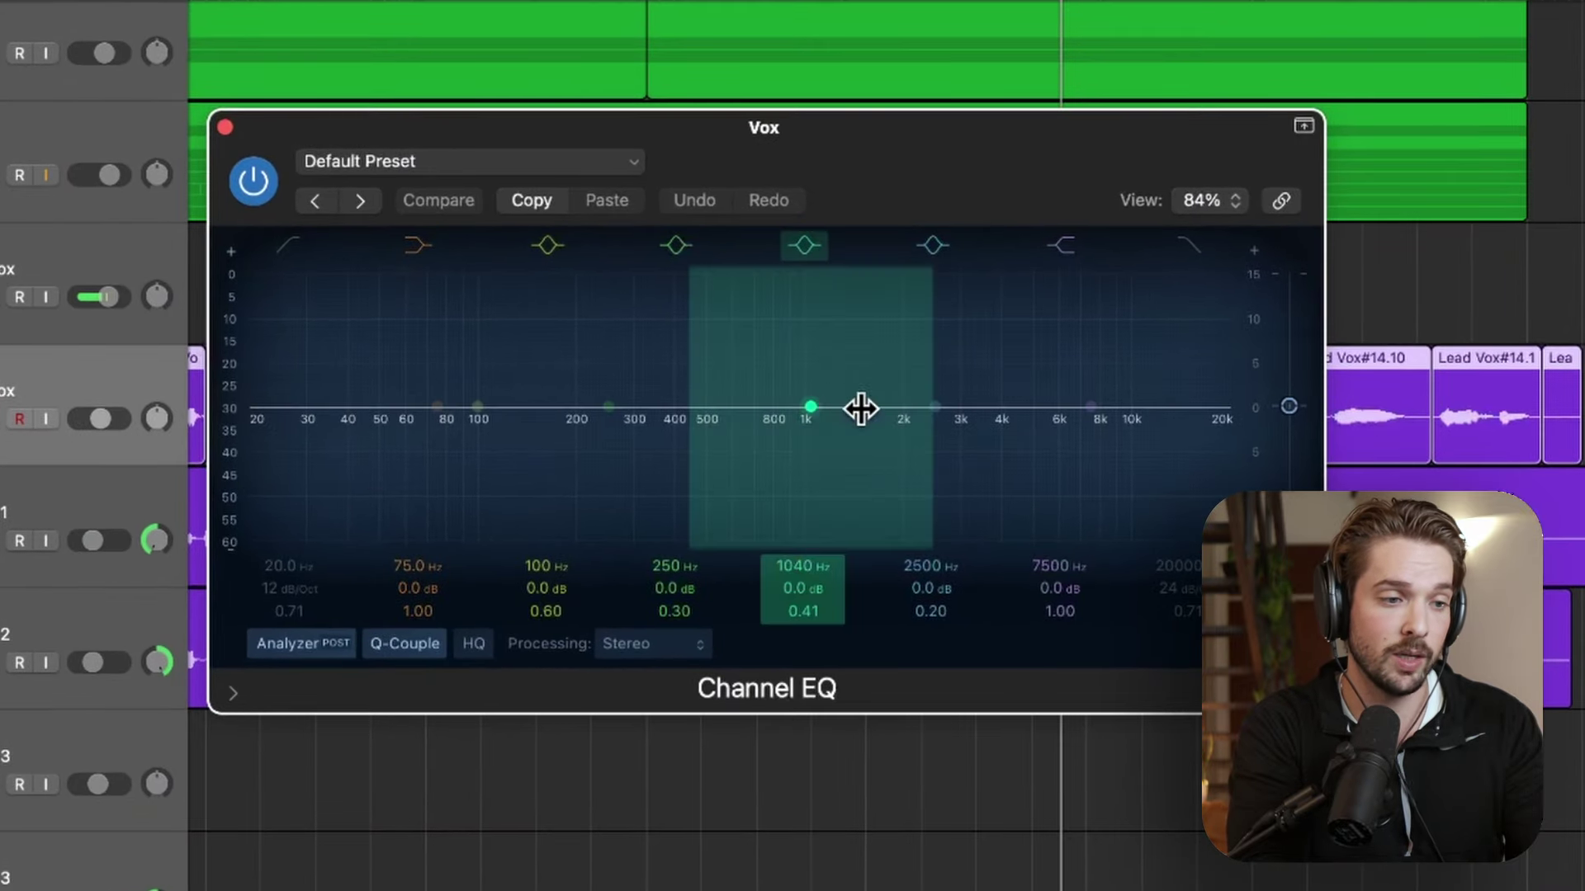
- Sweep the Vox EQ's 1040 Hz band through boosts and cuts during playback, settling on -1.8 dB
left_click_drag(860, 407, 834, 342)
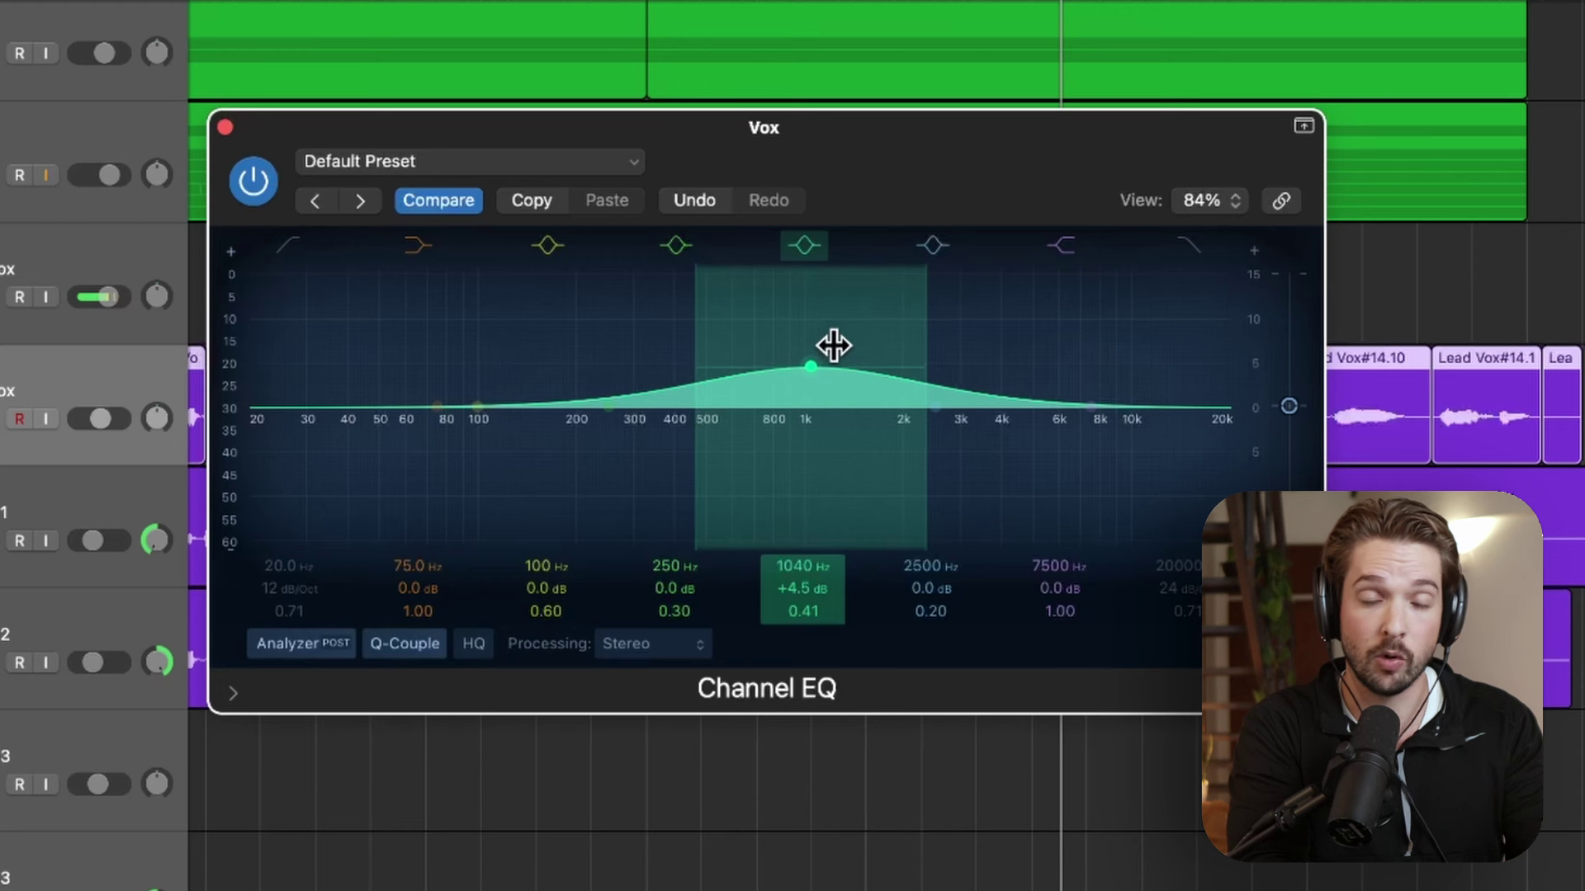
left_click_drag(833, 345, 825, 483)
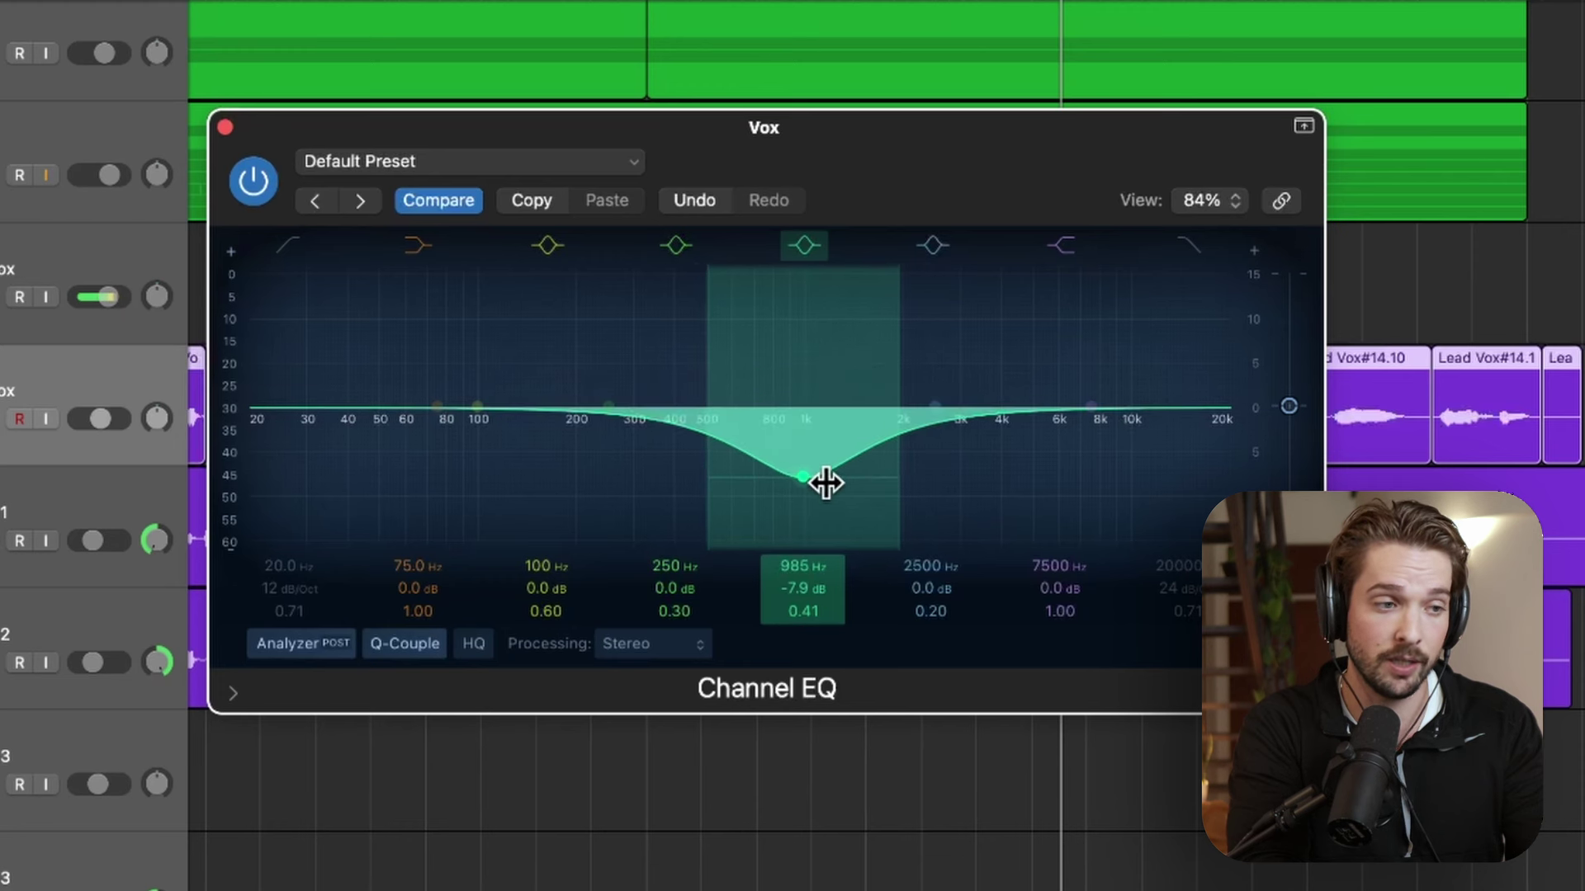
key("space")
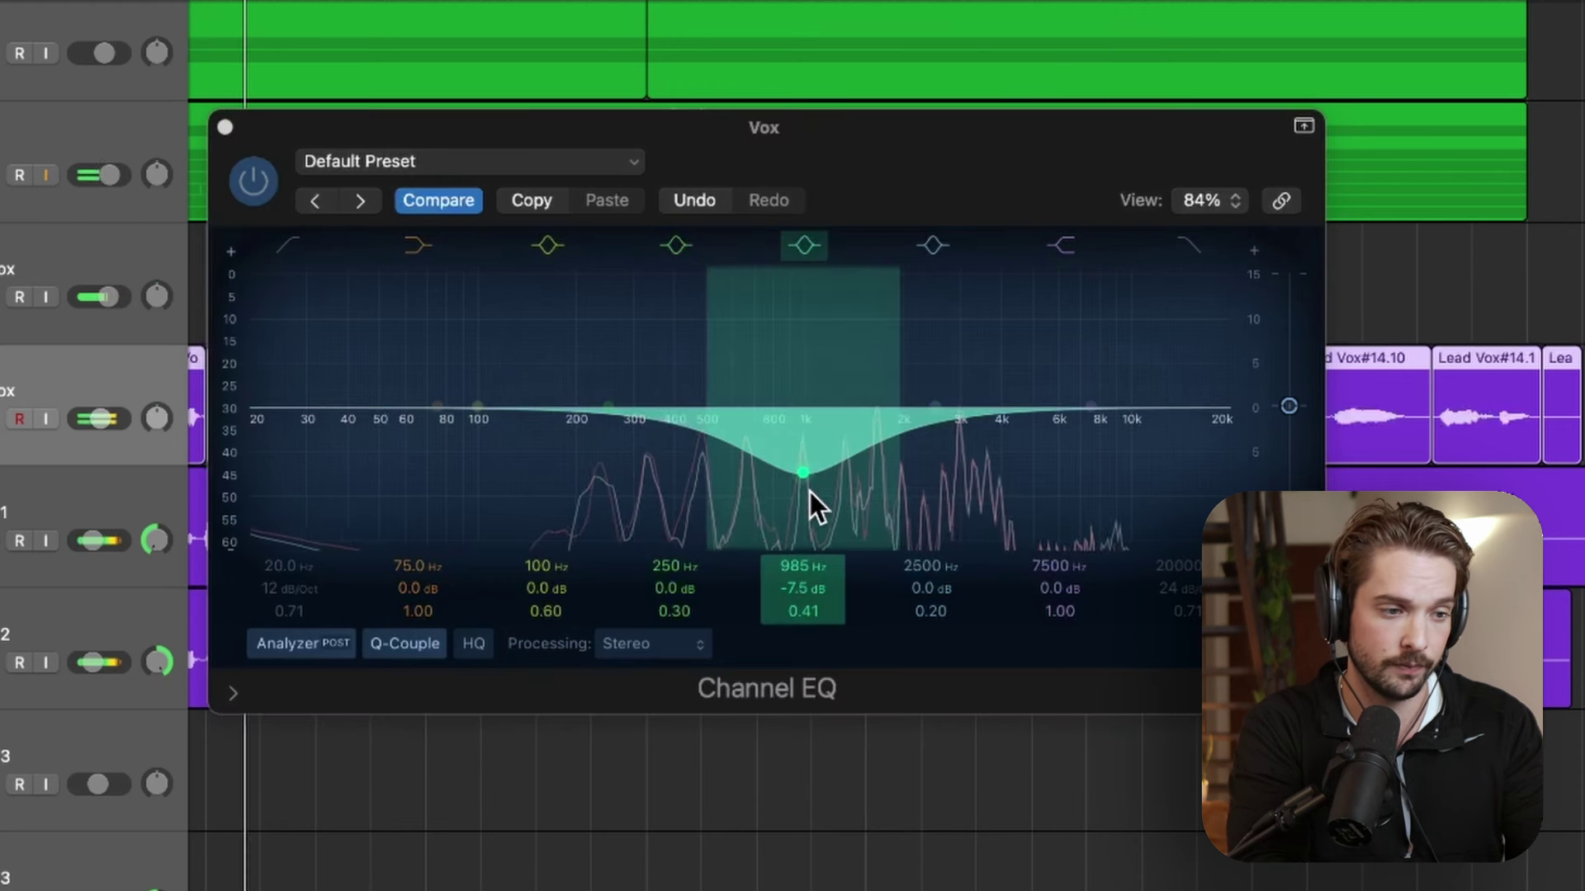
left_click_drag(809, 492, 853, 458)
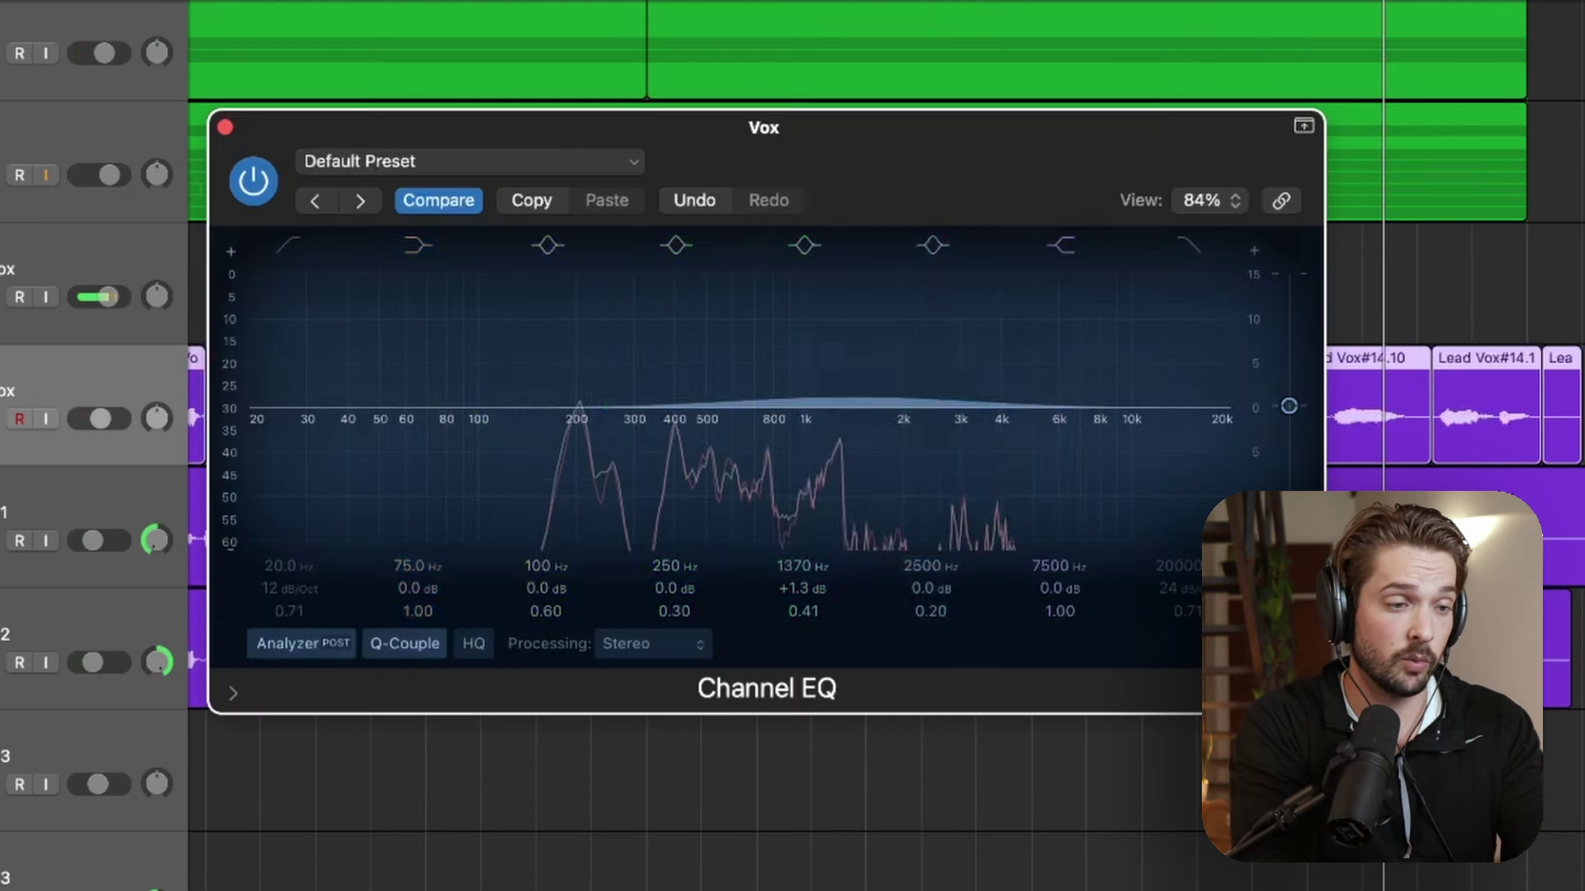
left_click_drag(849, 396, 843, 424)
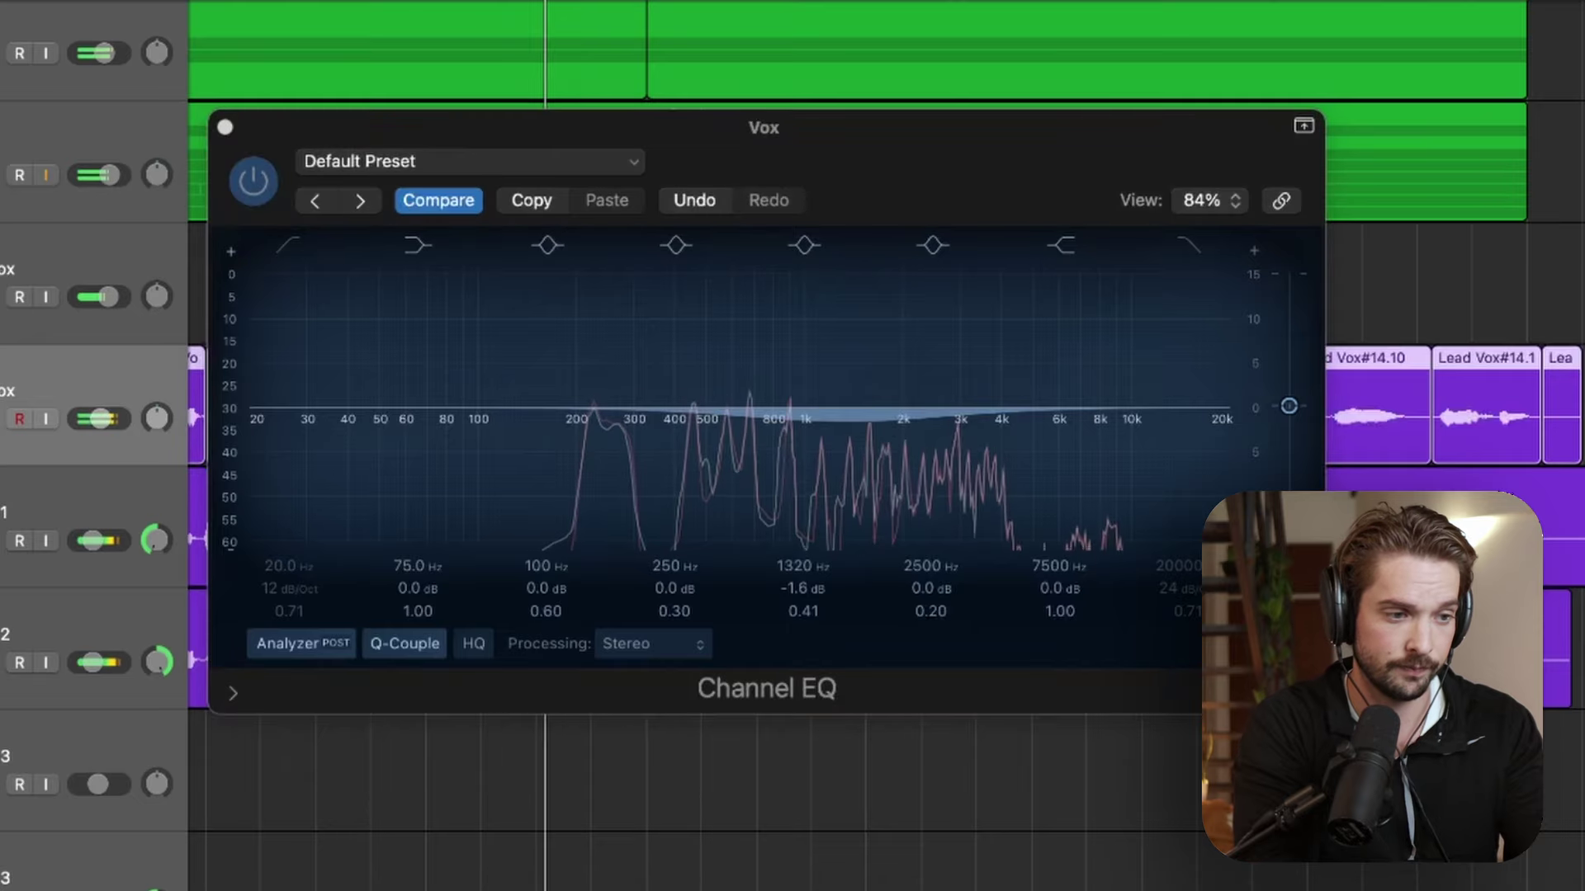
left_click_drag(878, 417, 786, 420)
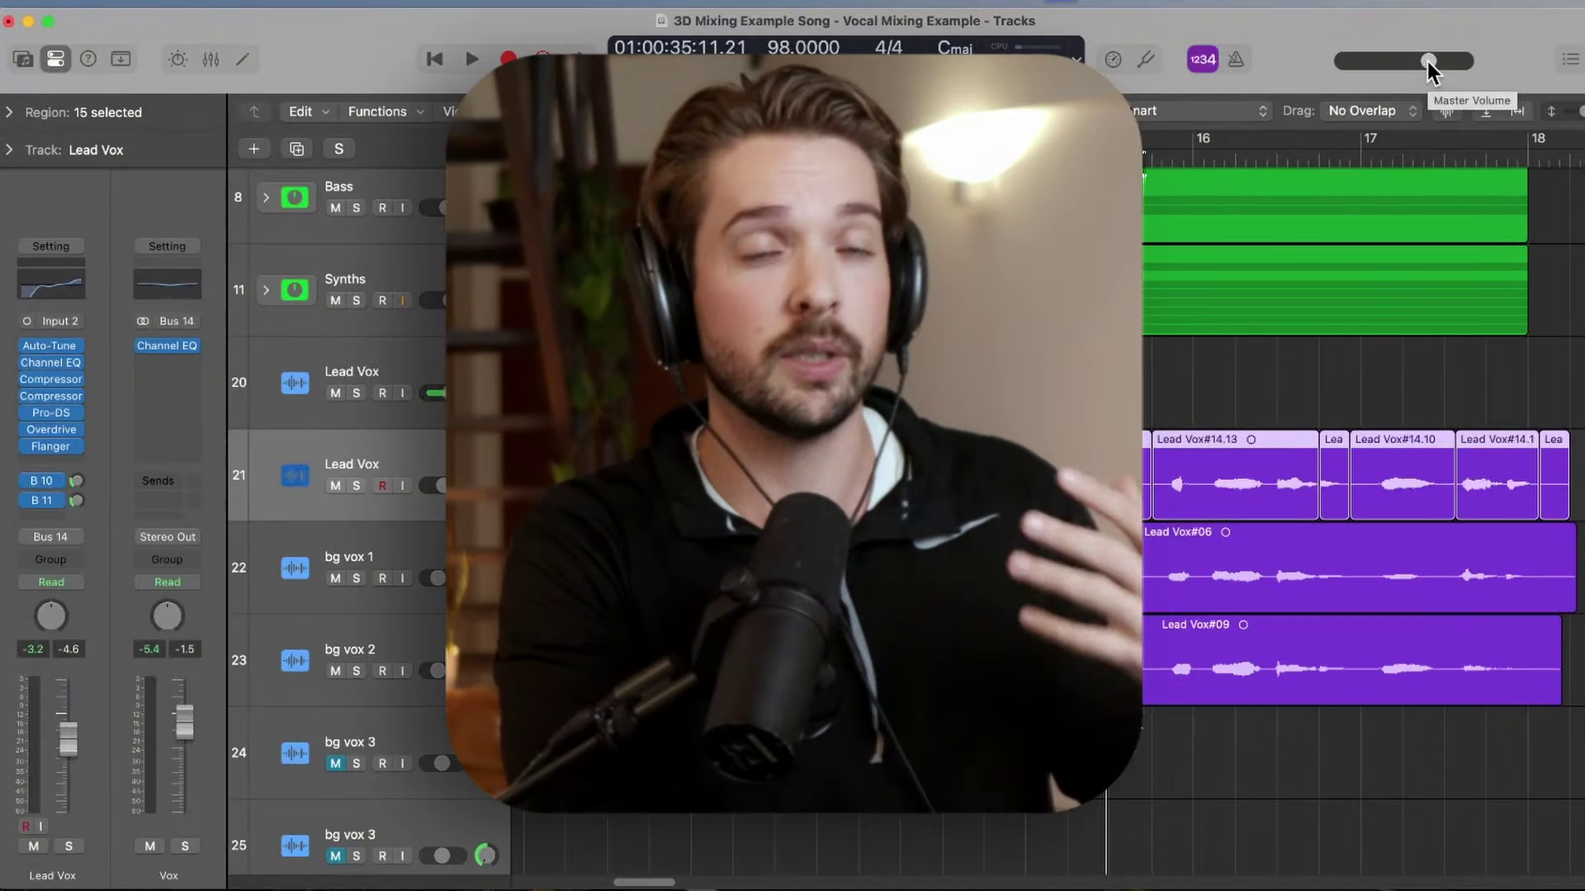
- Lower the master volume slightly and play the song from bar 12
left_click(1428, 61)
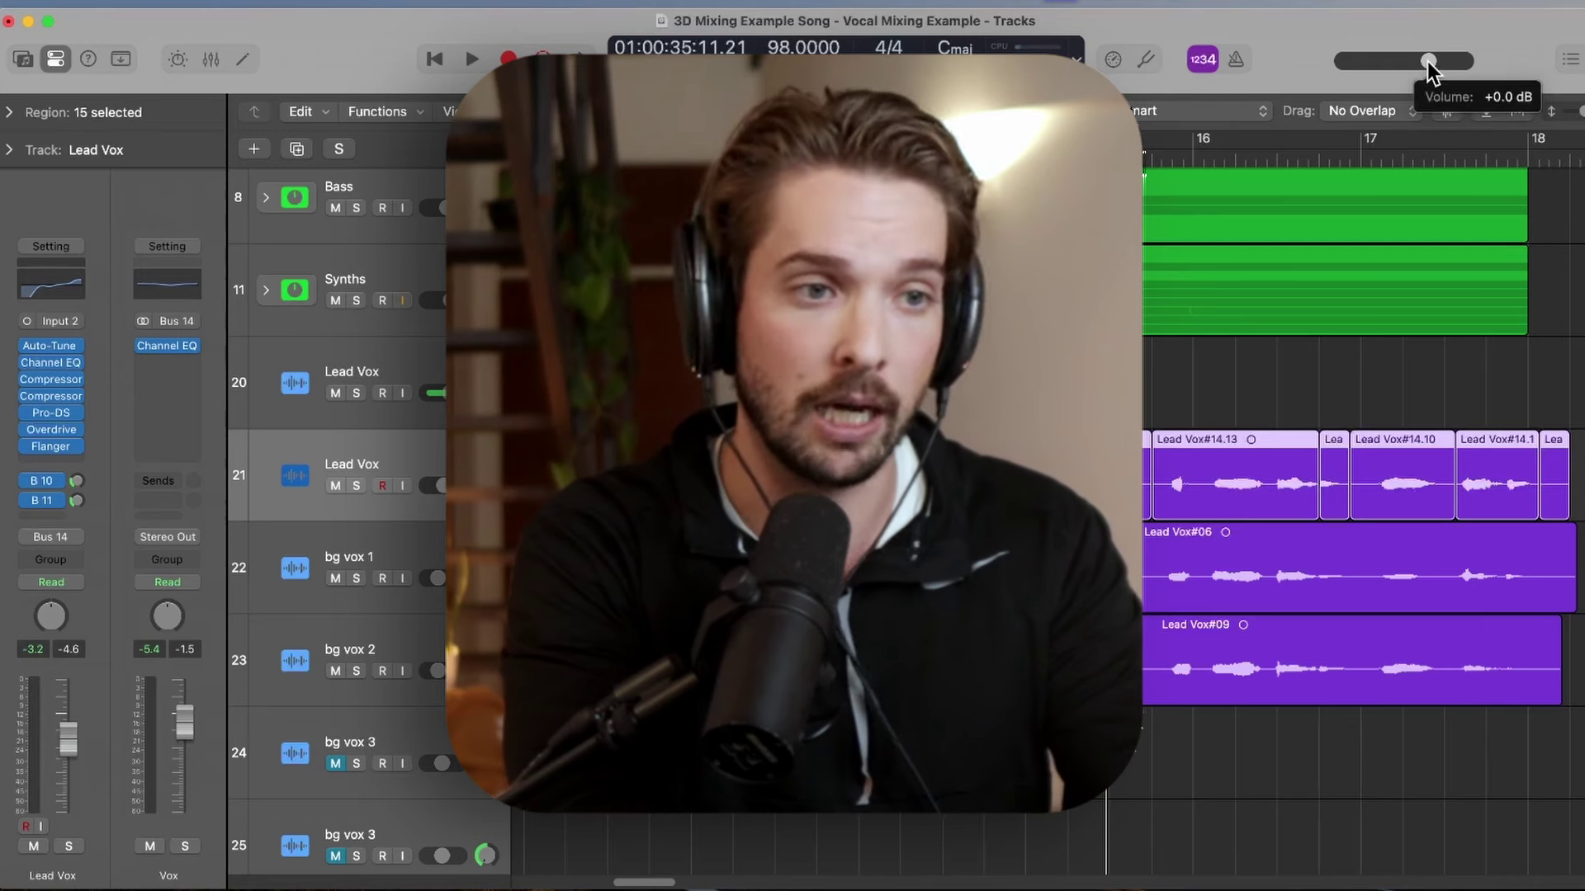
left_click_drag(1428, 62, 1426, 63)
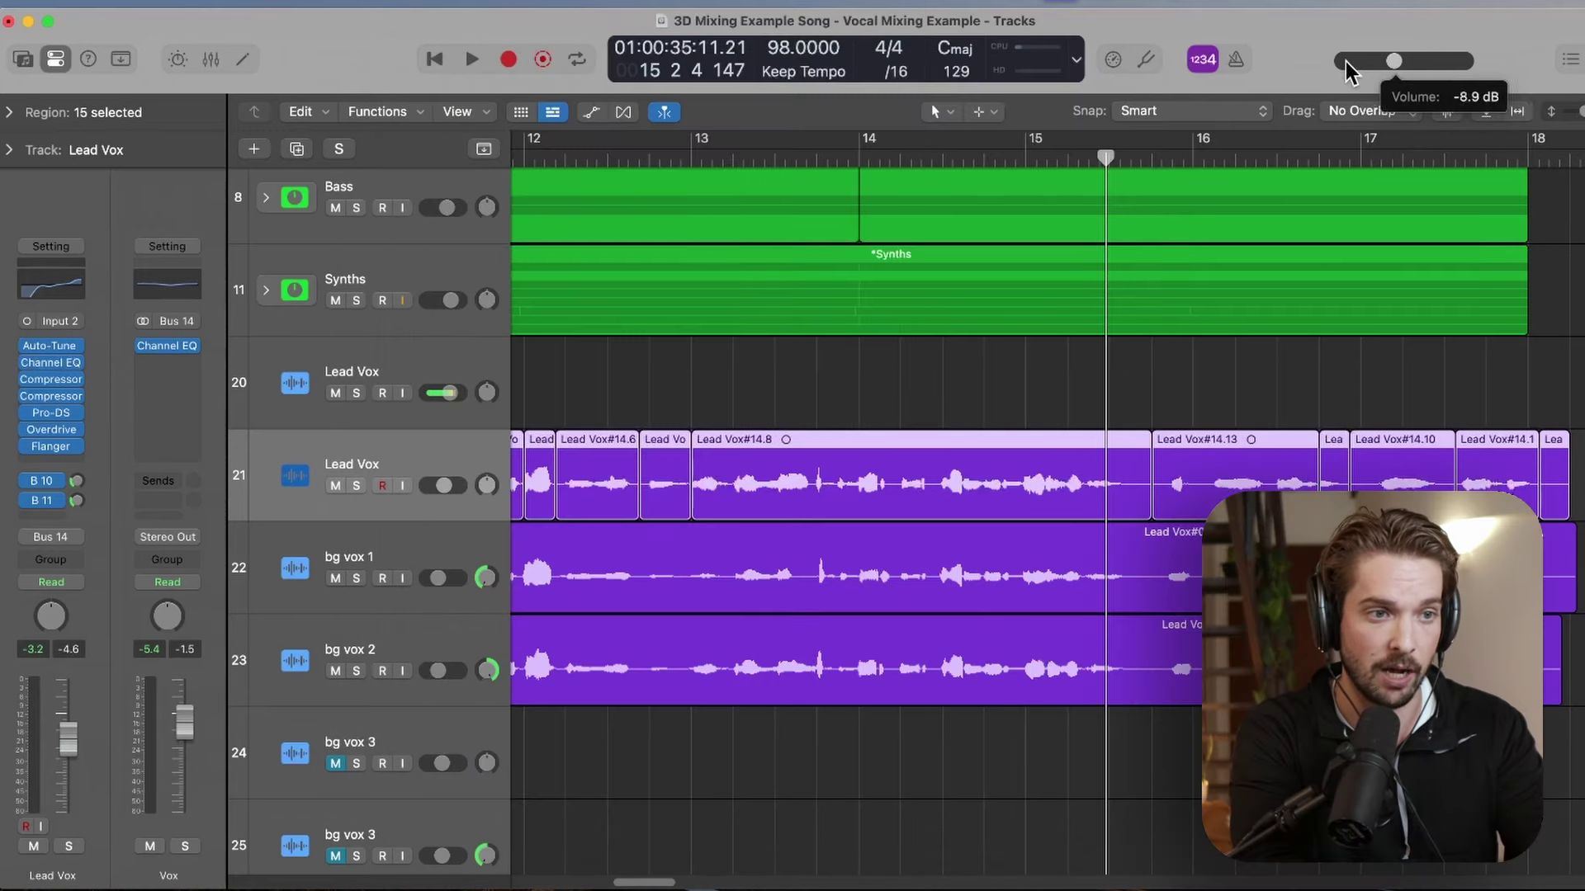
left_click(607, 156)
key("space")
- Raise the master volume back up and replay the song from around bar 13
left_click_drag(1344, 61, 1357, 61)
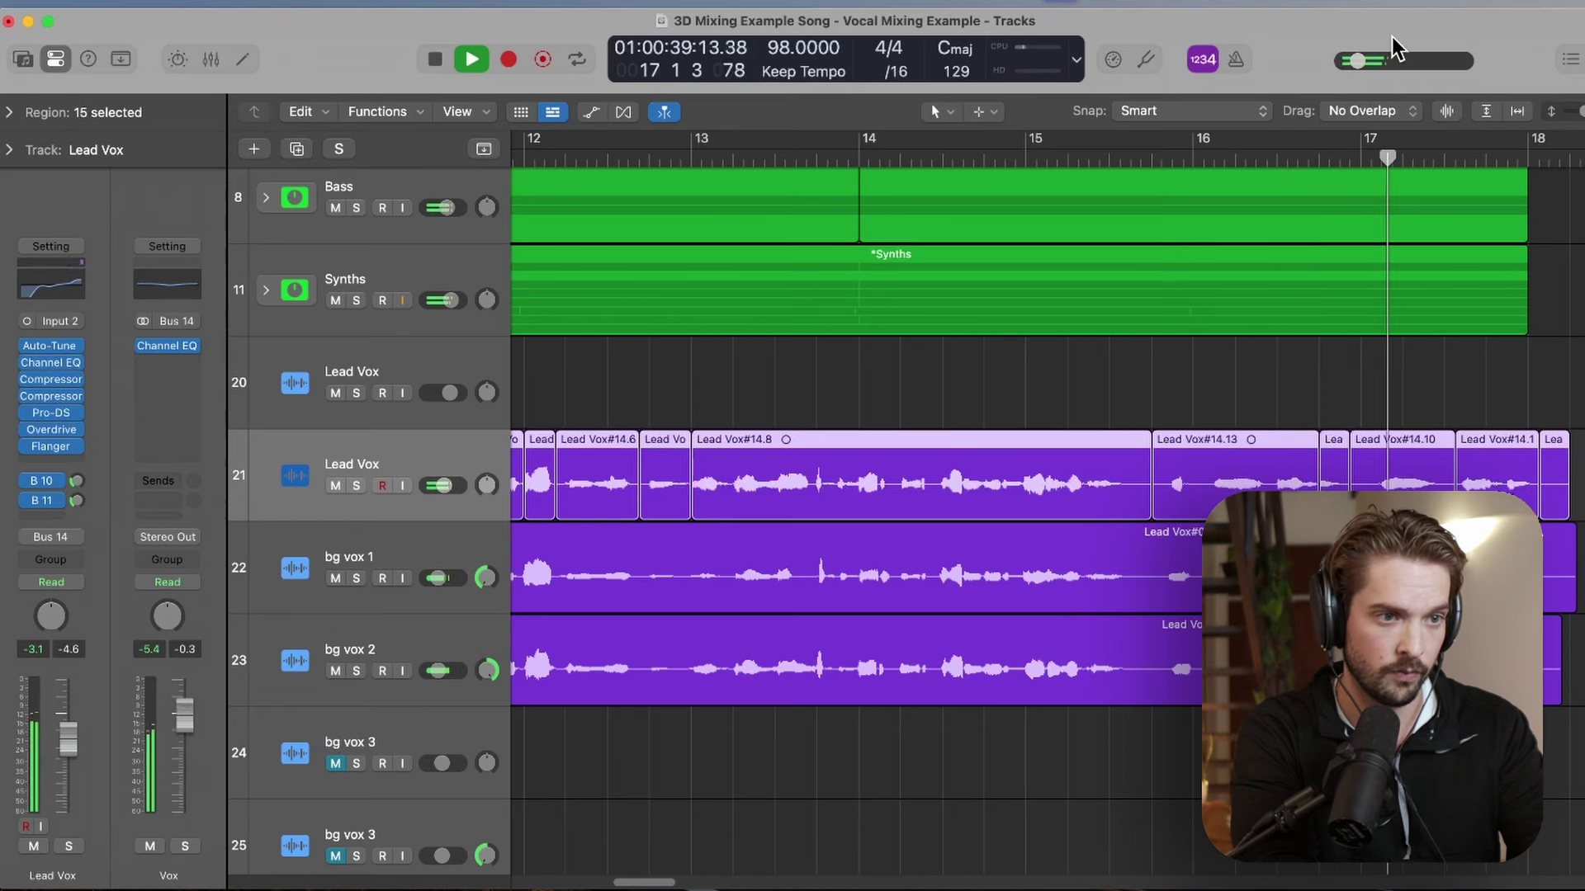
left_click_drag(1394, 60, 1451, 71)
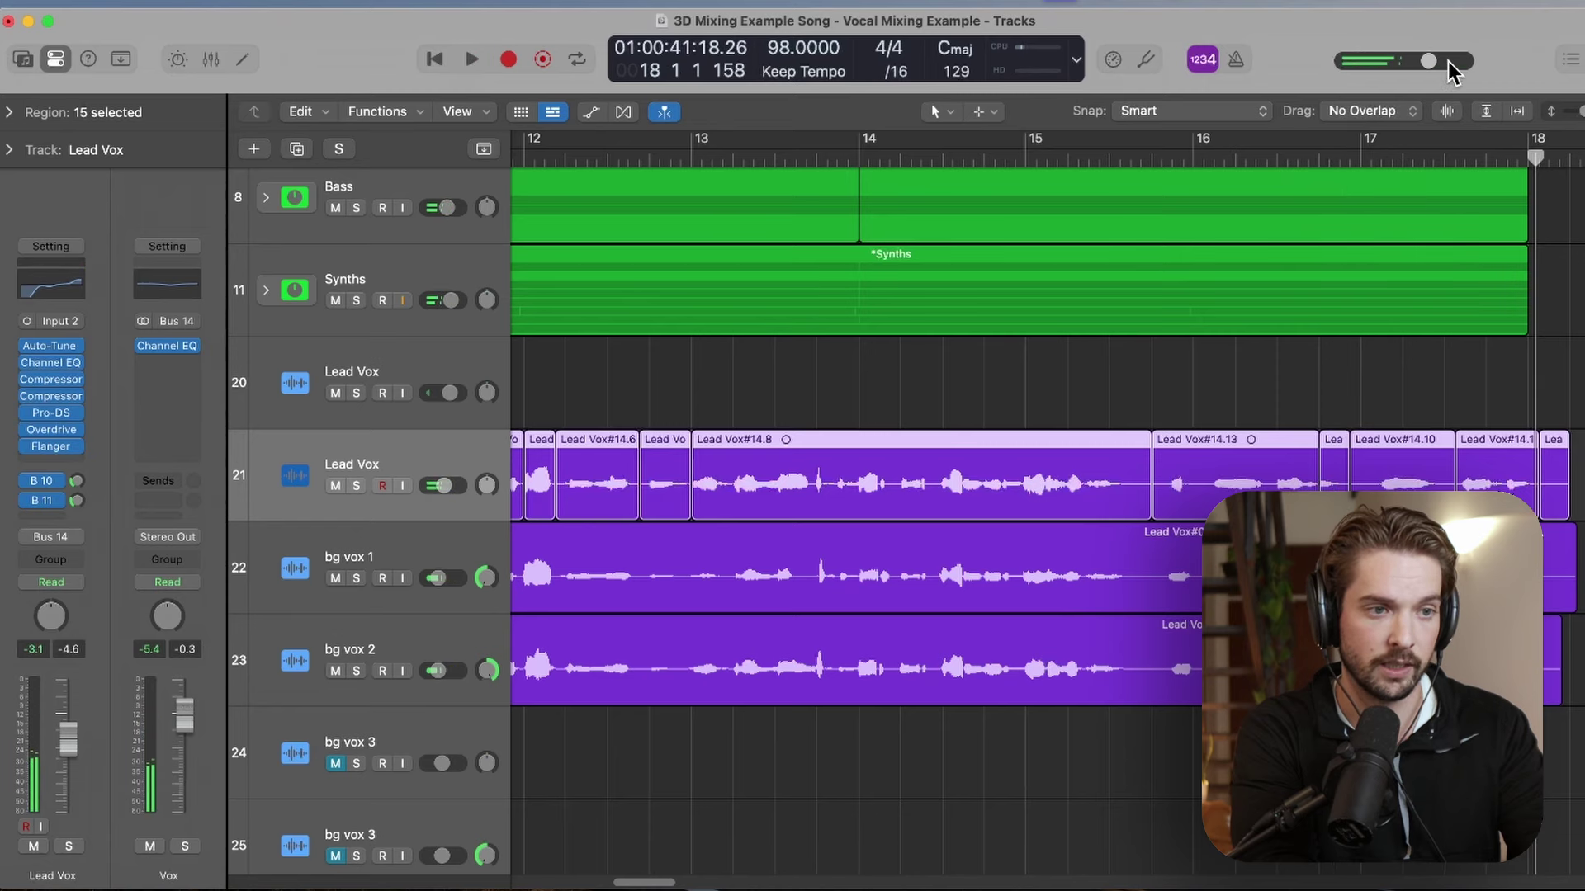
left_click(764, 159)
key("space")
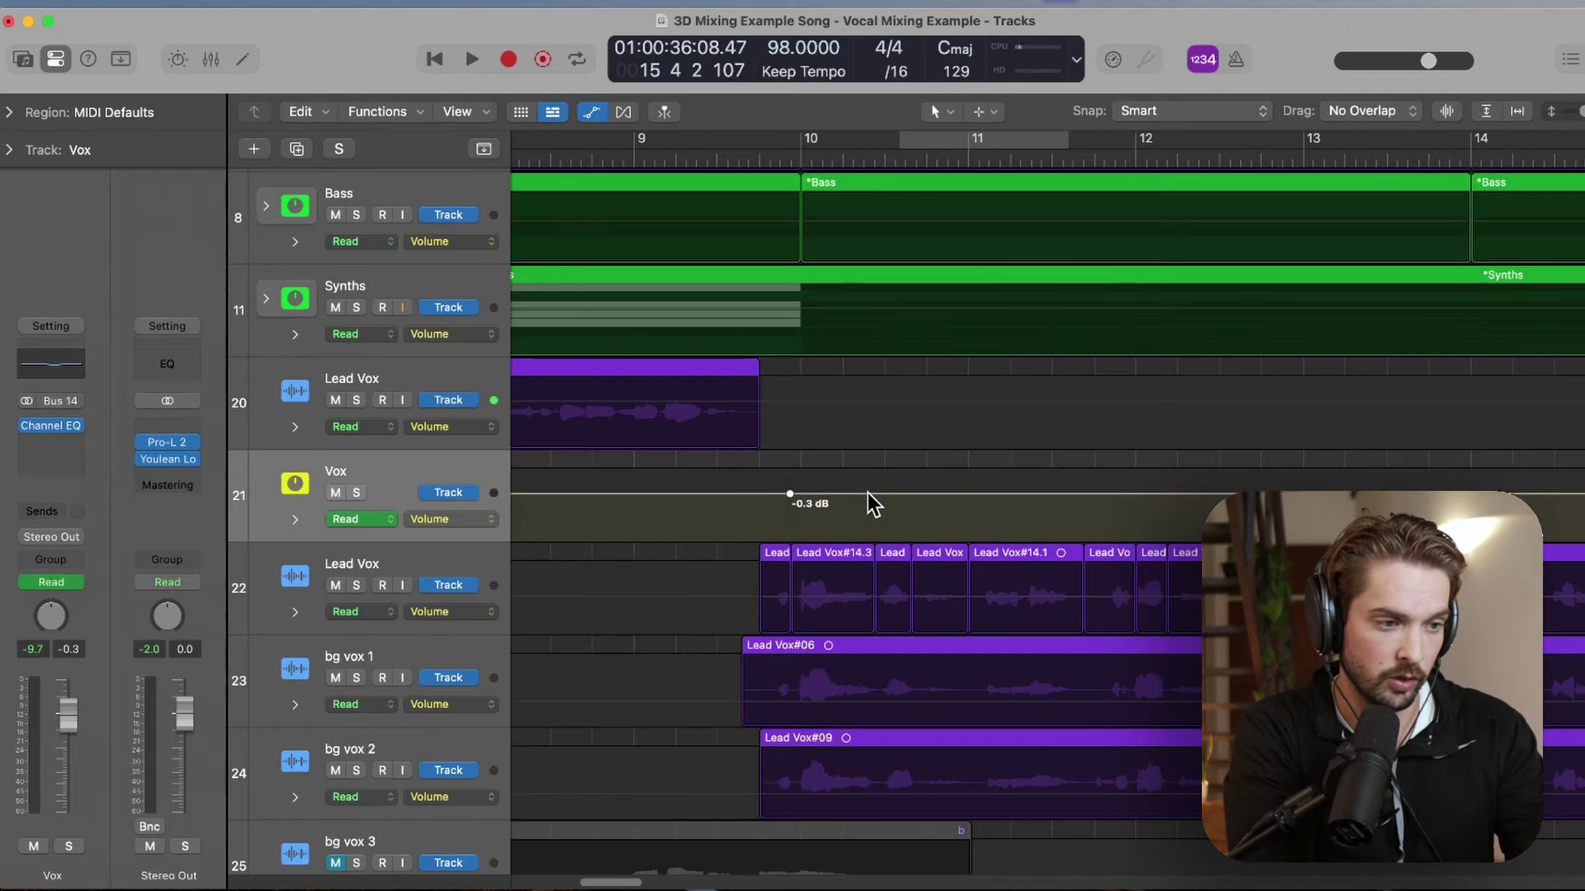
- Raise the Vox volume automation to +2.7 dB, then delete those trial points
left_click_drag(938, 493, 648, 532)
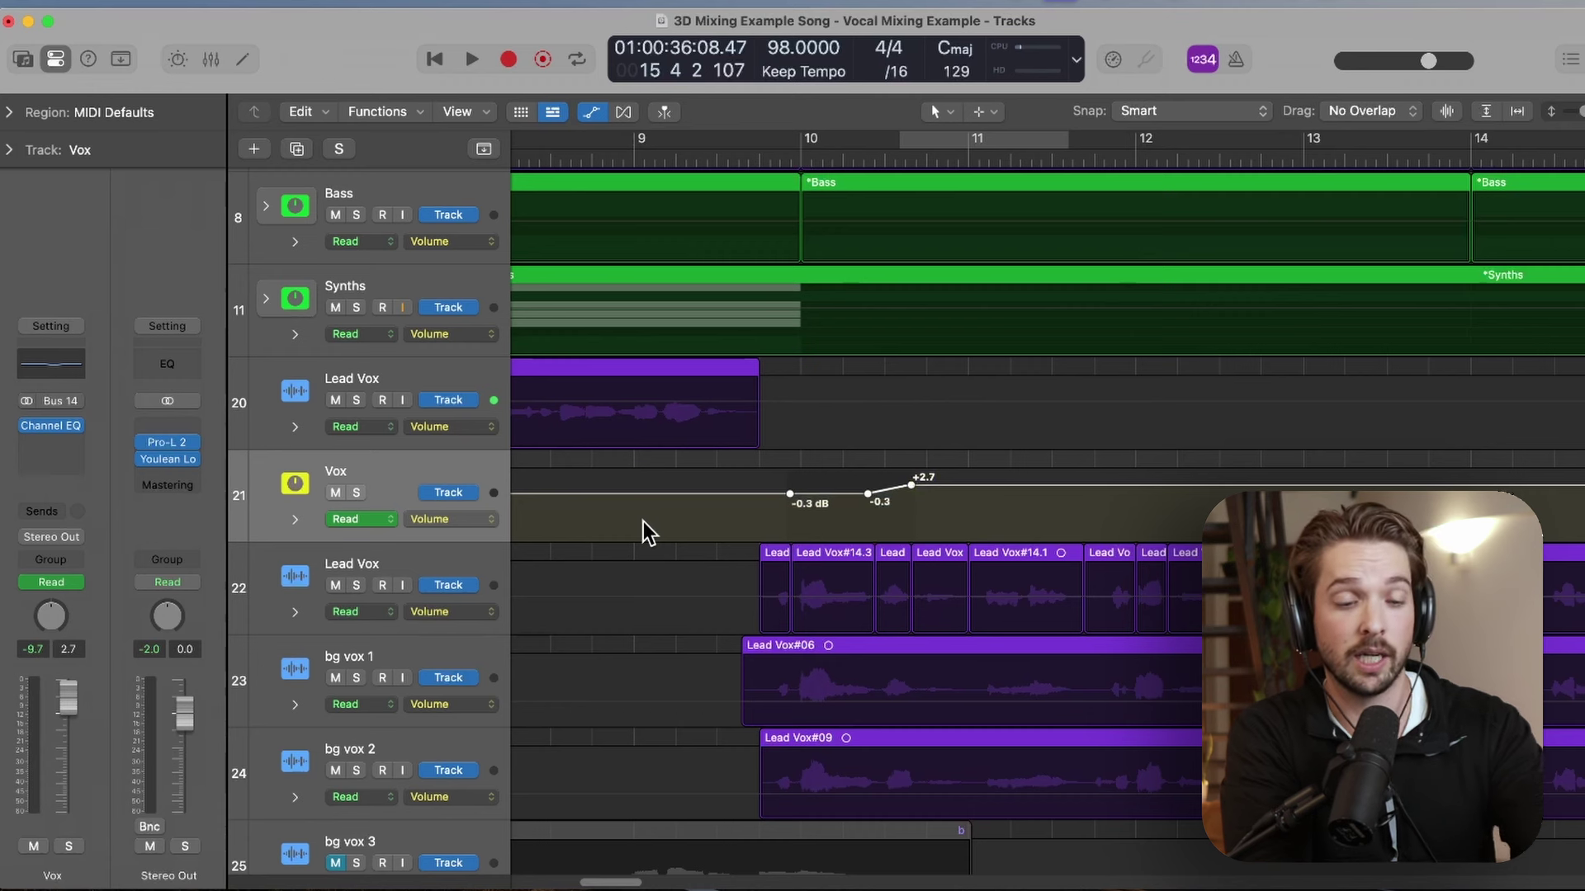
key("Delete")
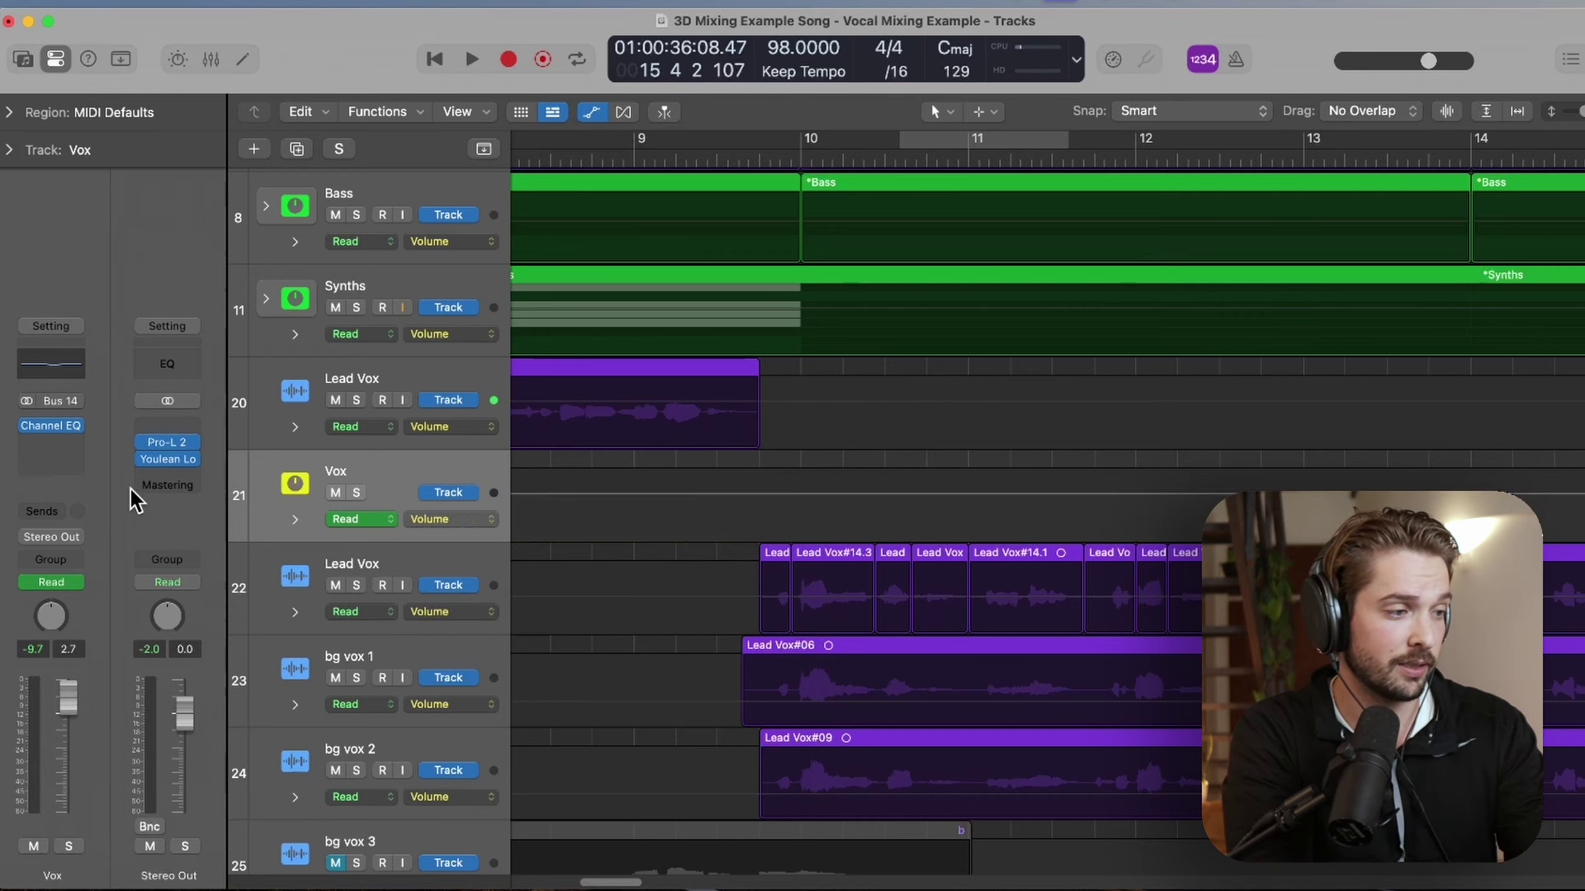
- Insert a Utility Gain plug-in on the Vox bus after the EQ
left_click(76, 448)
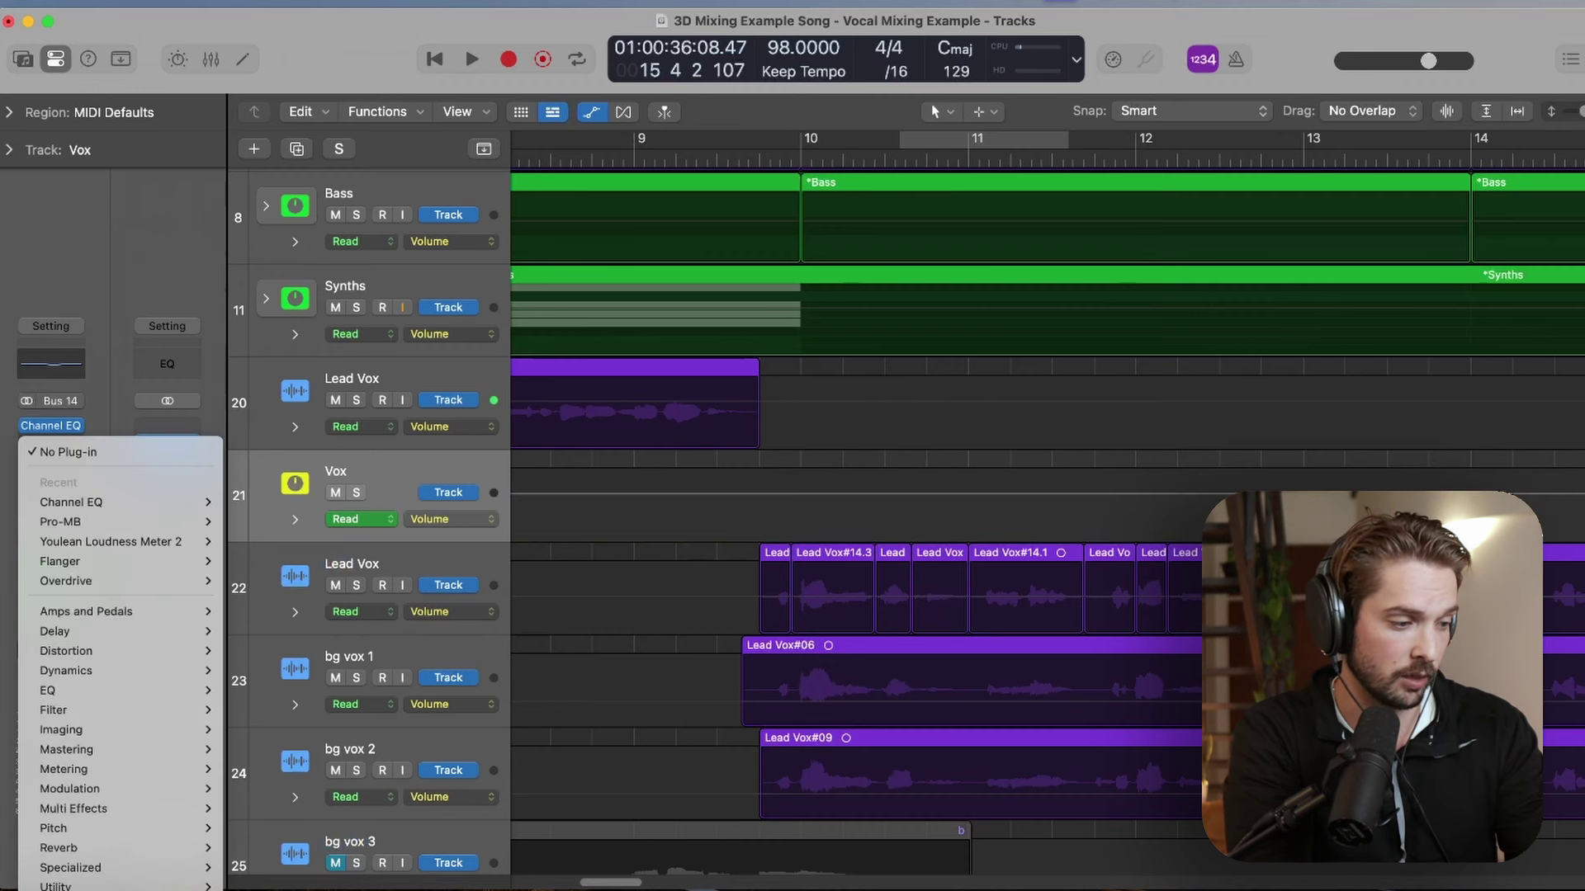
mouse_move(185, 887)
left_click(363, 855)
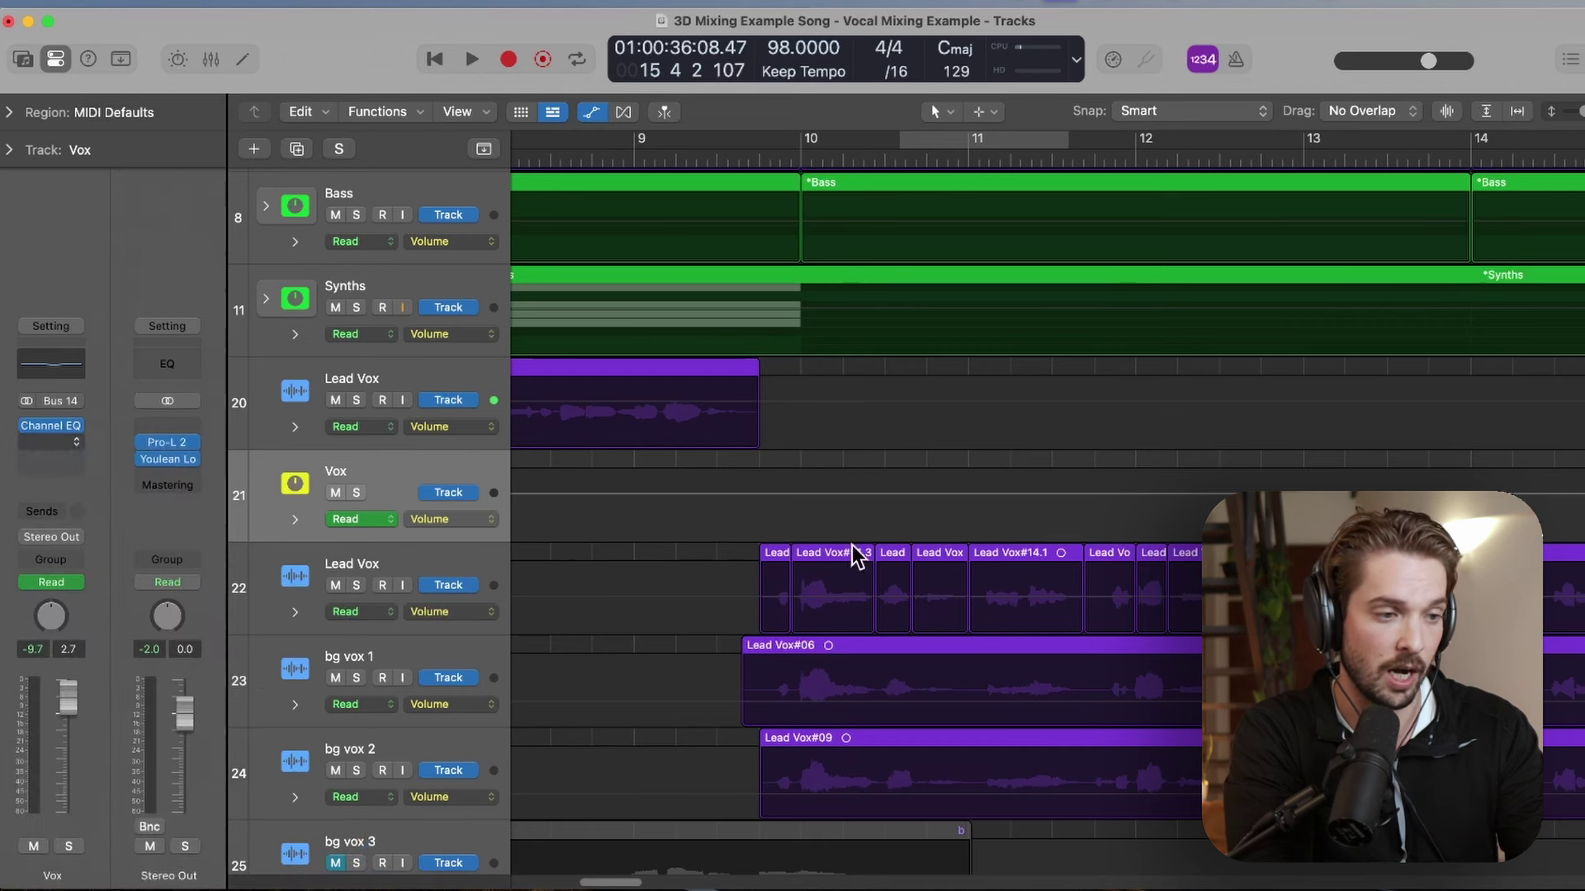
left_click(535, 269)
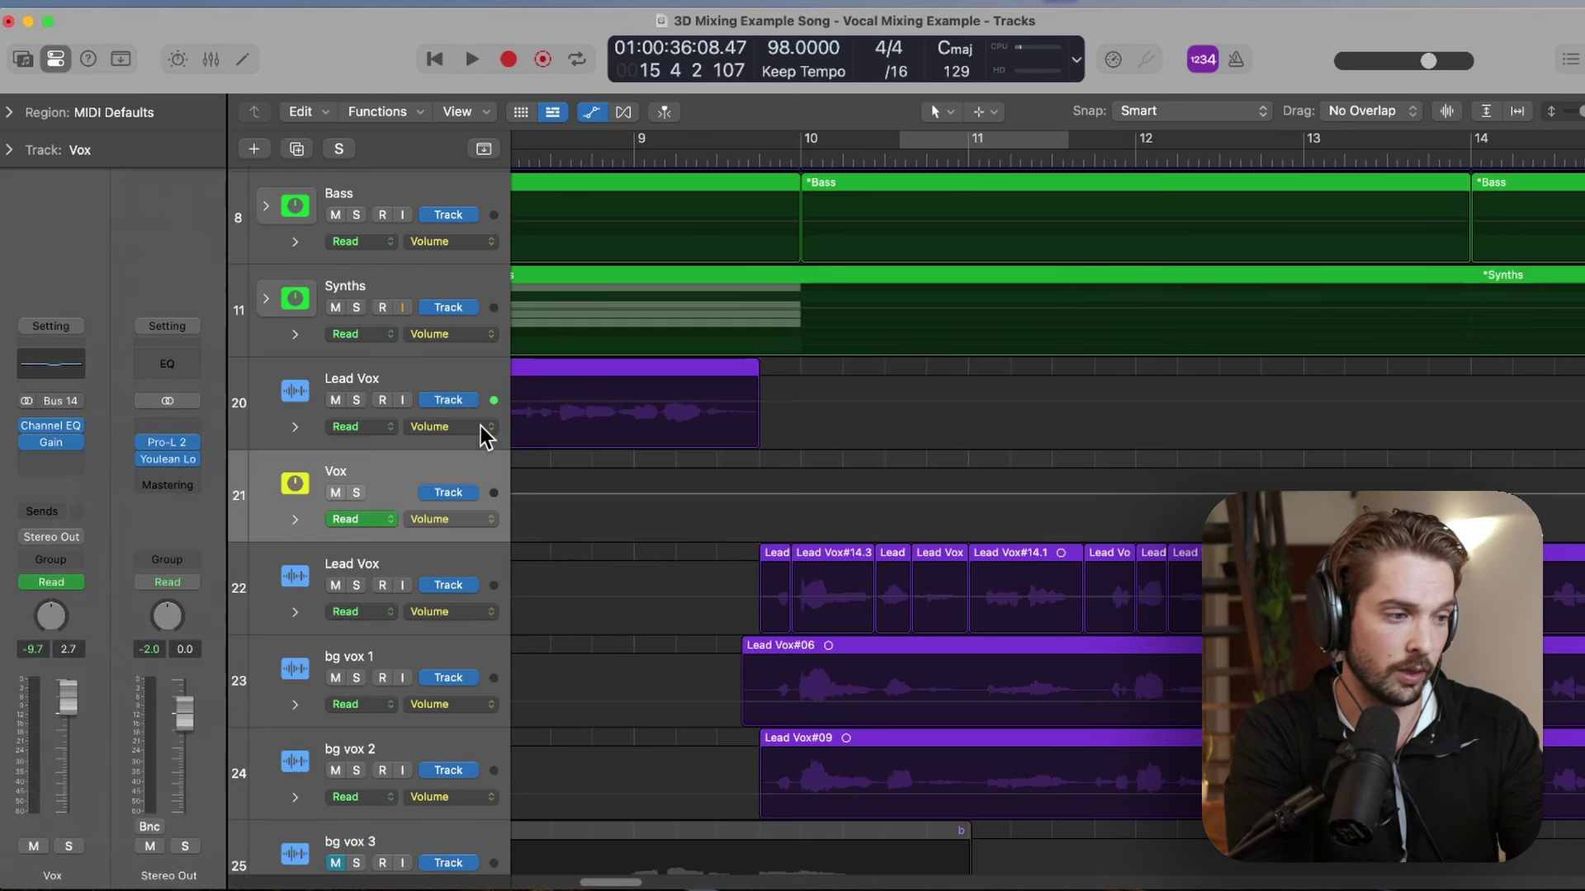
- Switch the Vox automation lane to 2 Gain > Gain, then draw and delete test points
left_click(453, 518)
mouse_move(516, 473)
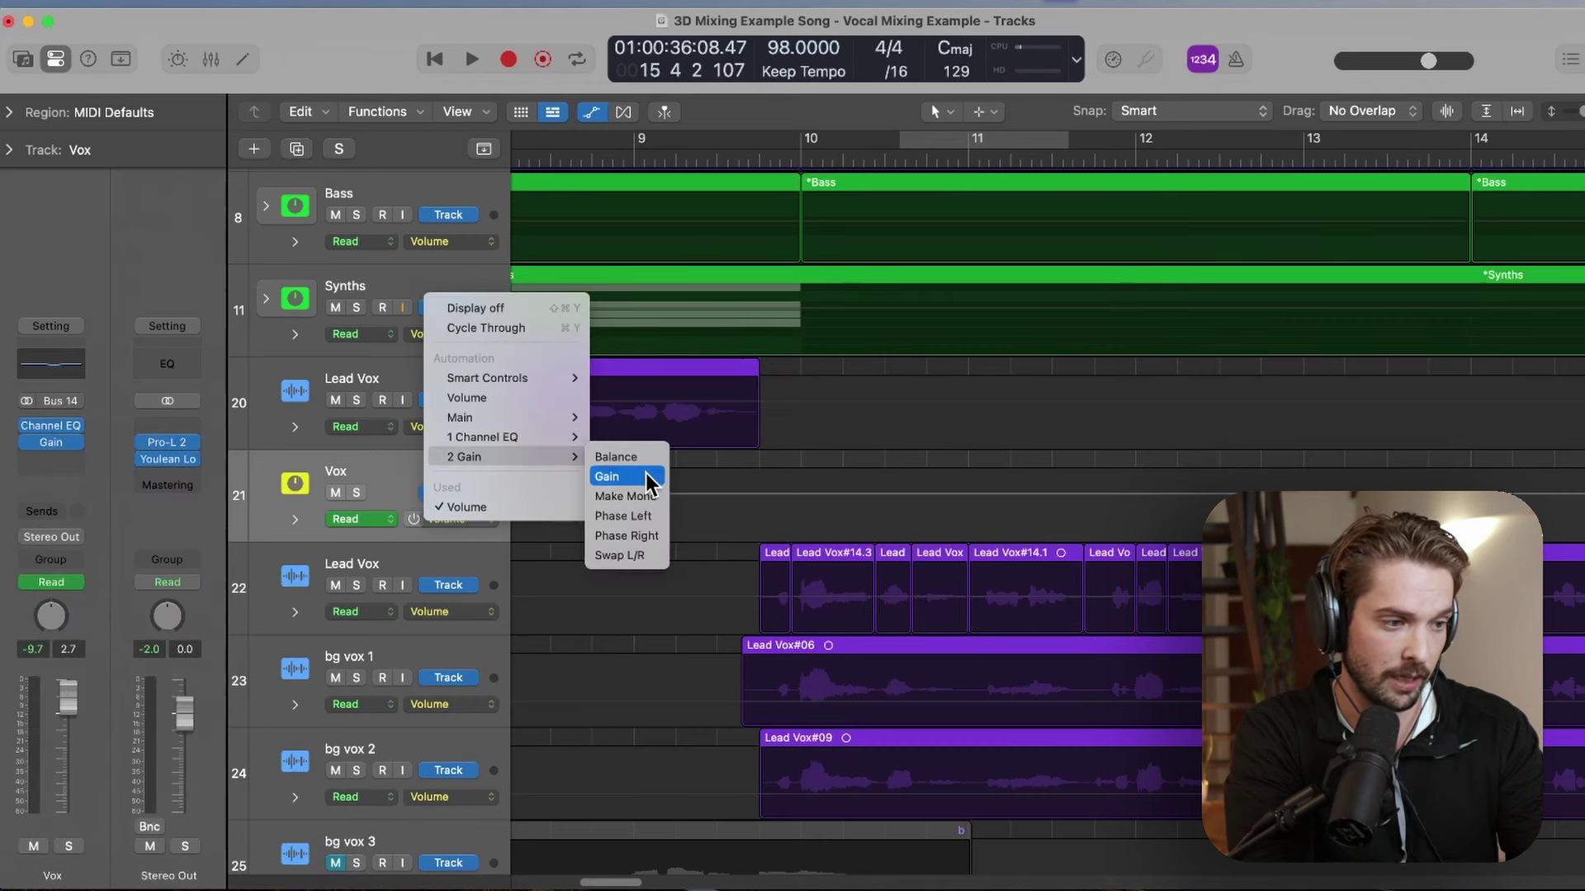
left_click(623, 478)
left_click(889, 487)
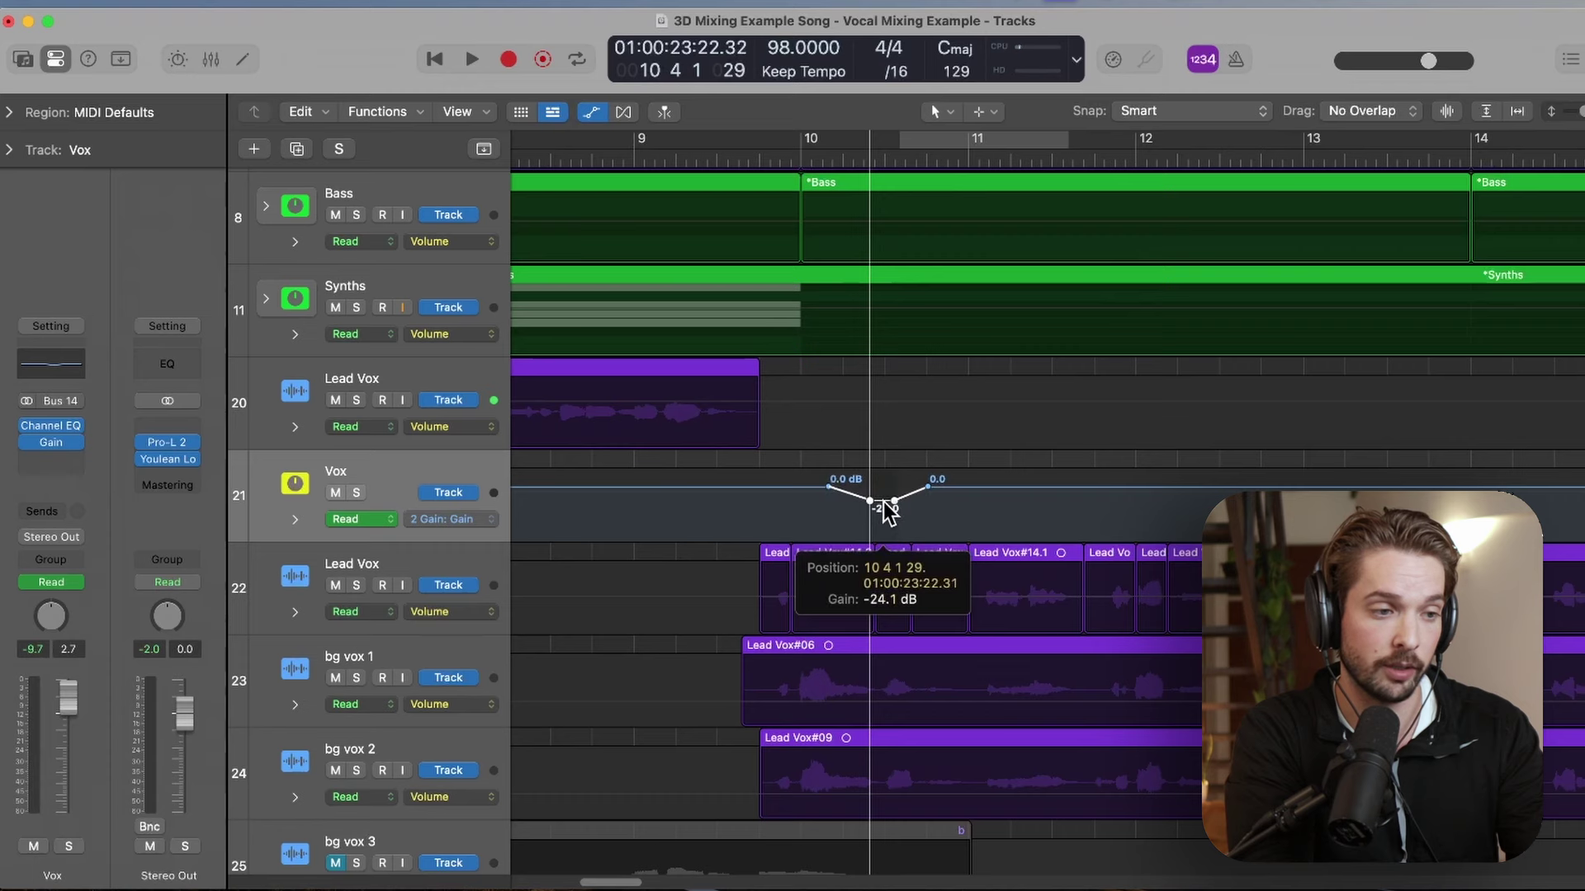
left_click_drag(885, 495, 884, 496)
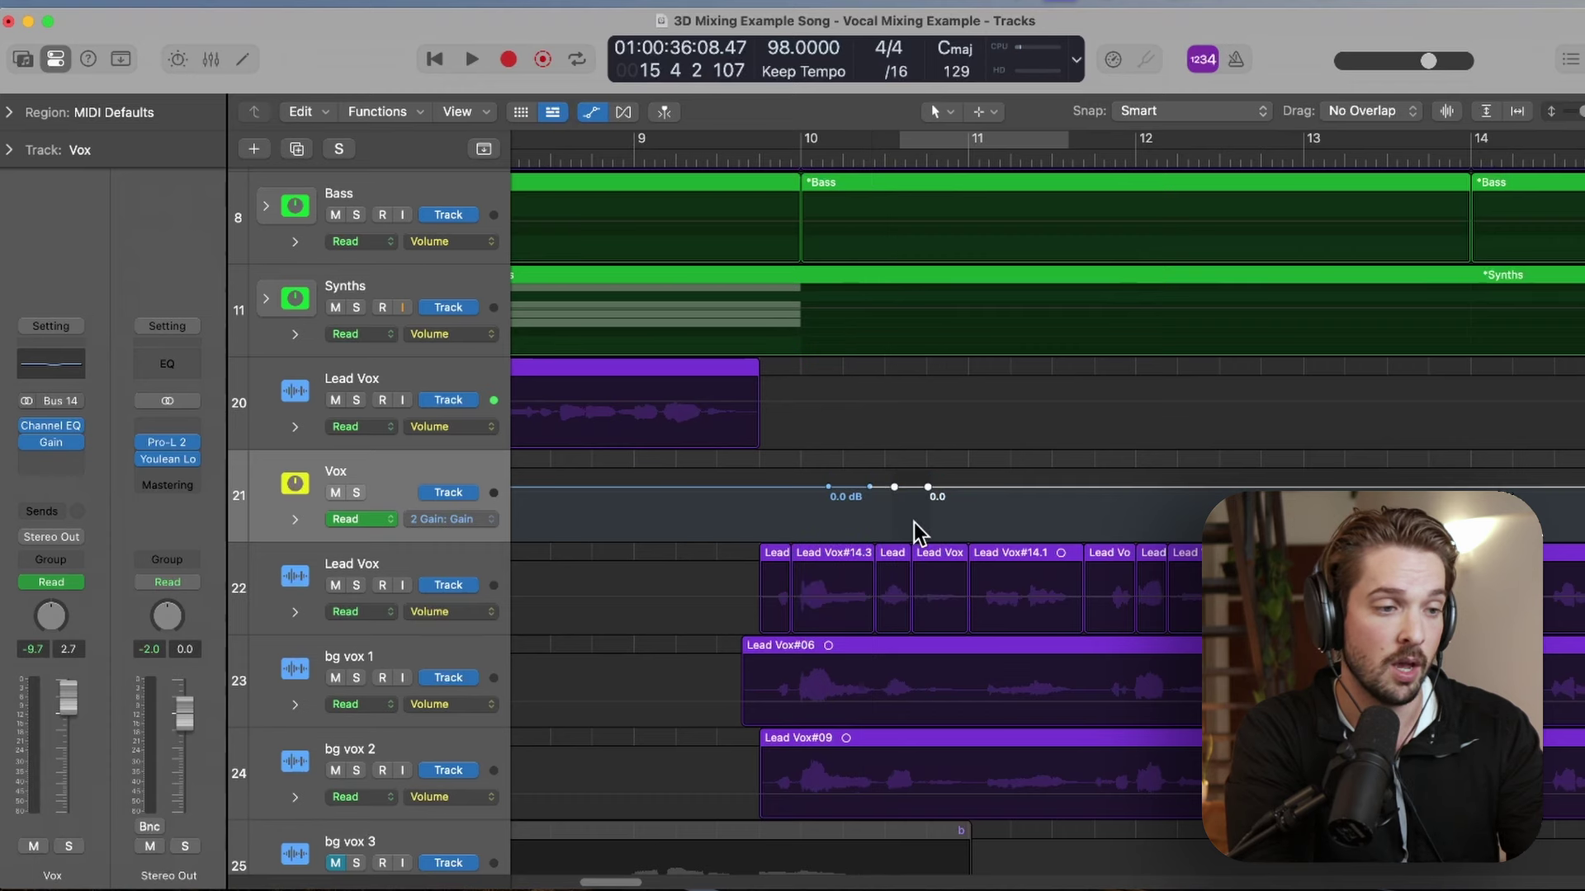
scroll(912, 530, "up", 2)
scroll(916, 532, "down", 2)
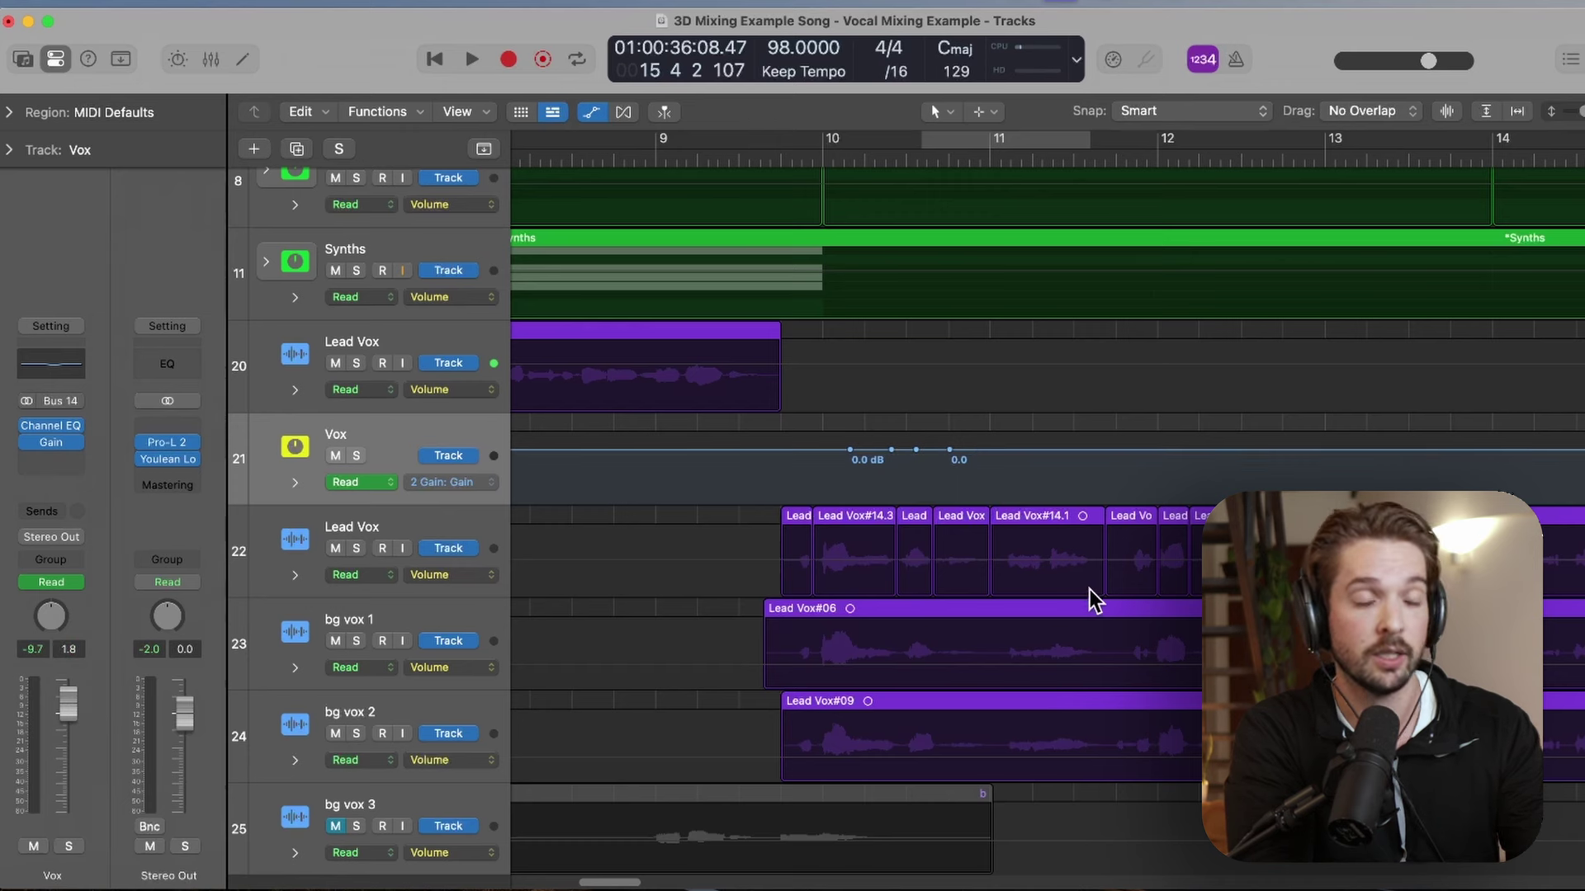
left_click_drag(1037, 445, 771, 475)
key("Delete")
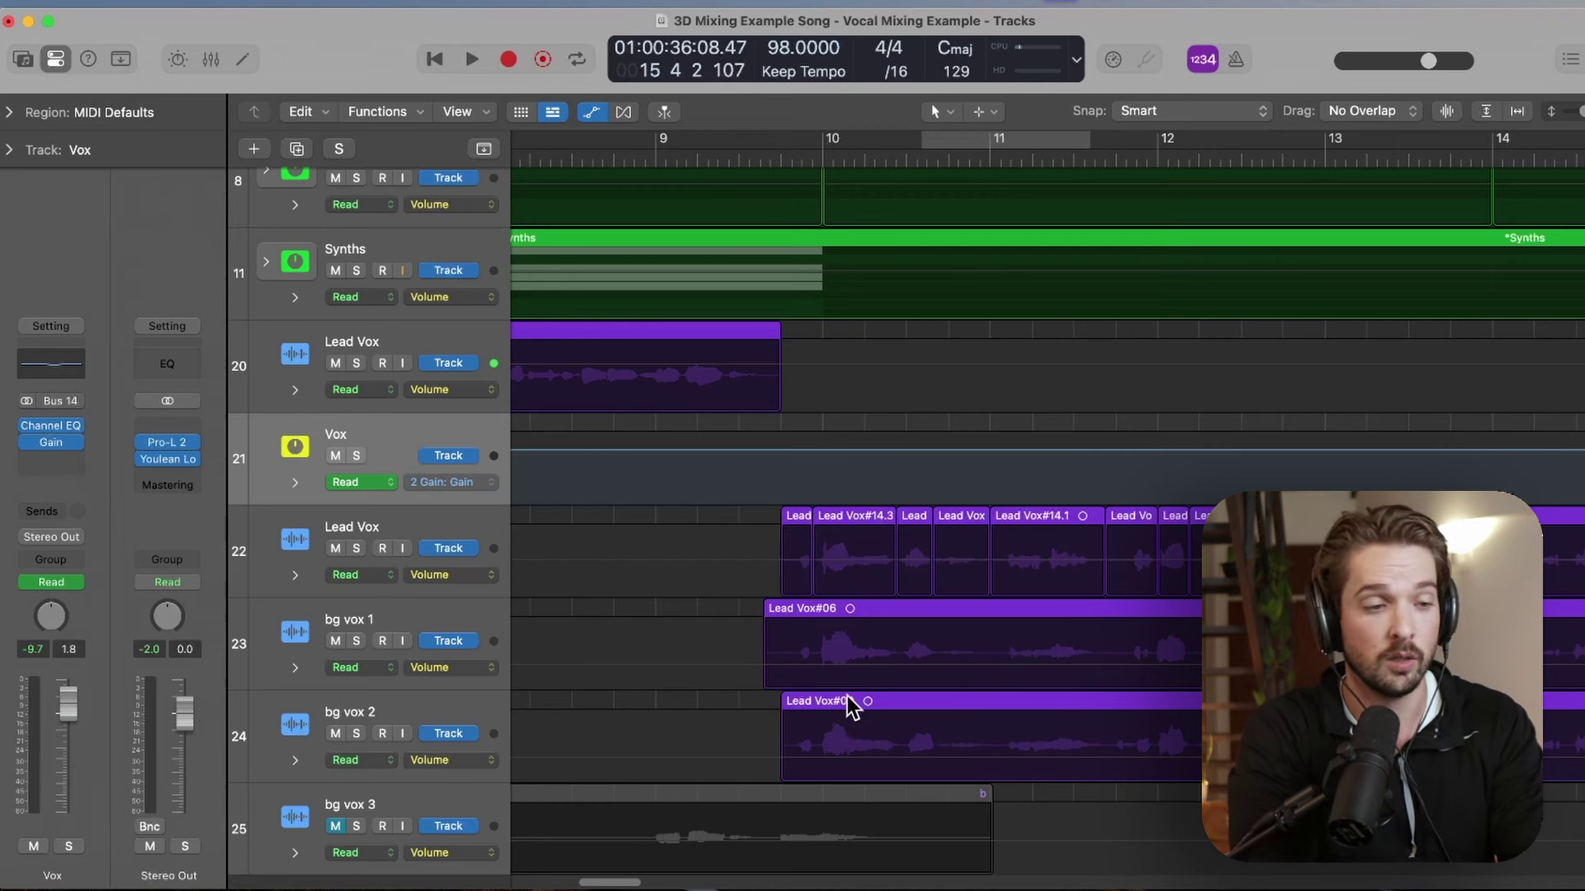
scroll(949, 553, "right", 5)
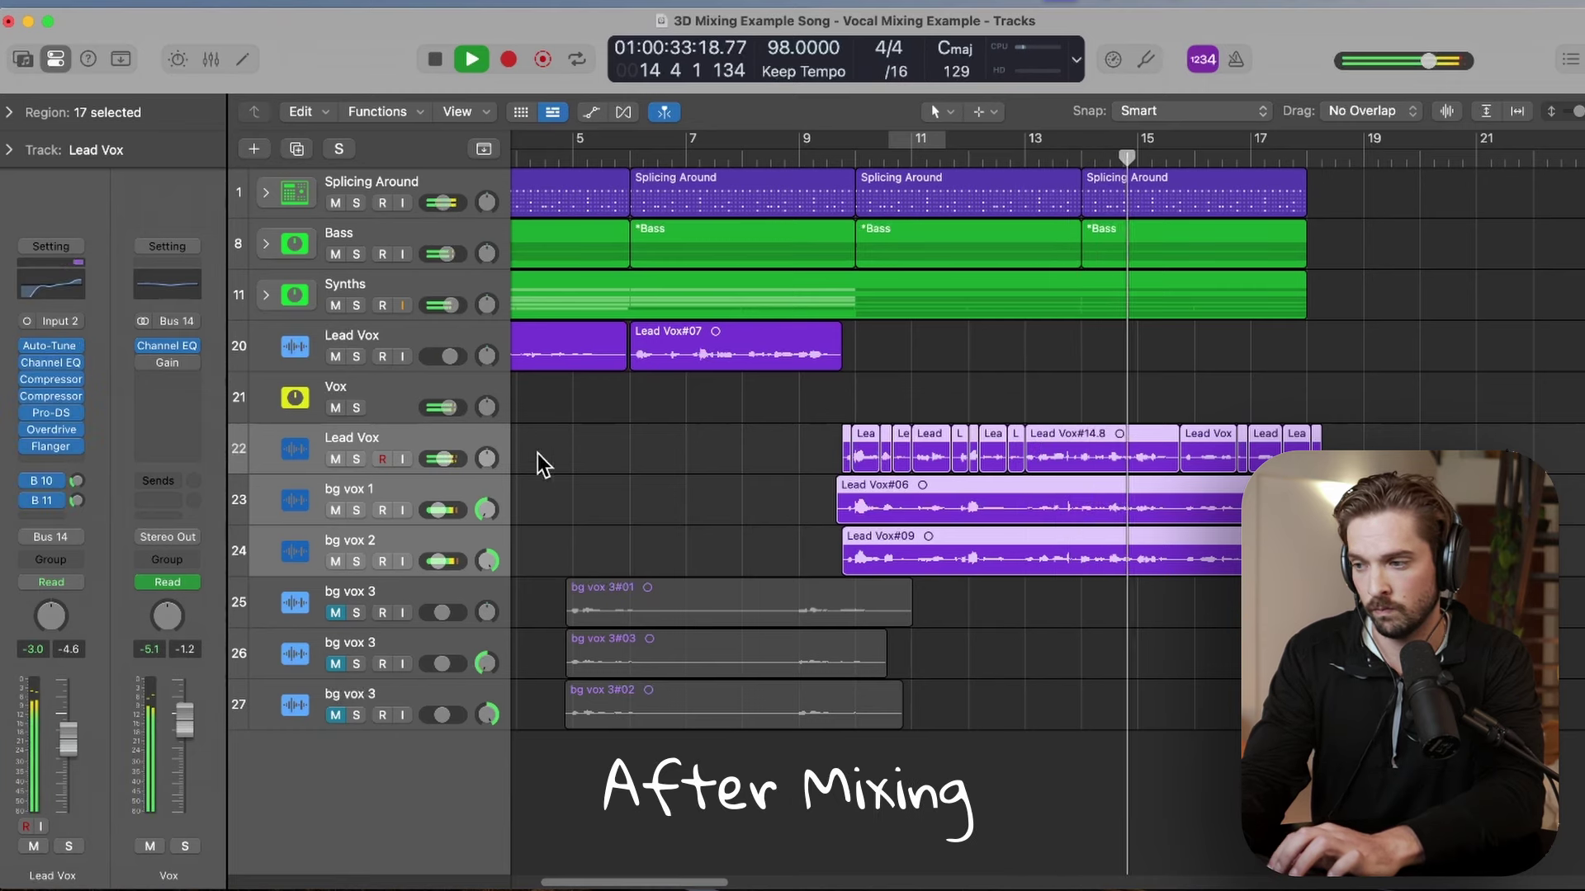
- Return to the arrangement to play back the finished vocal mix
mouse_move(443, 459)
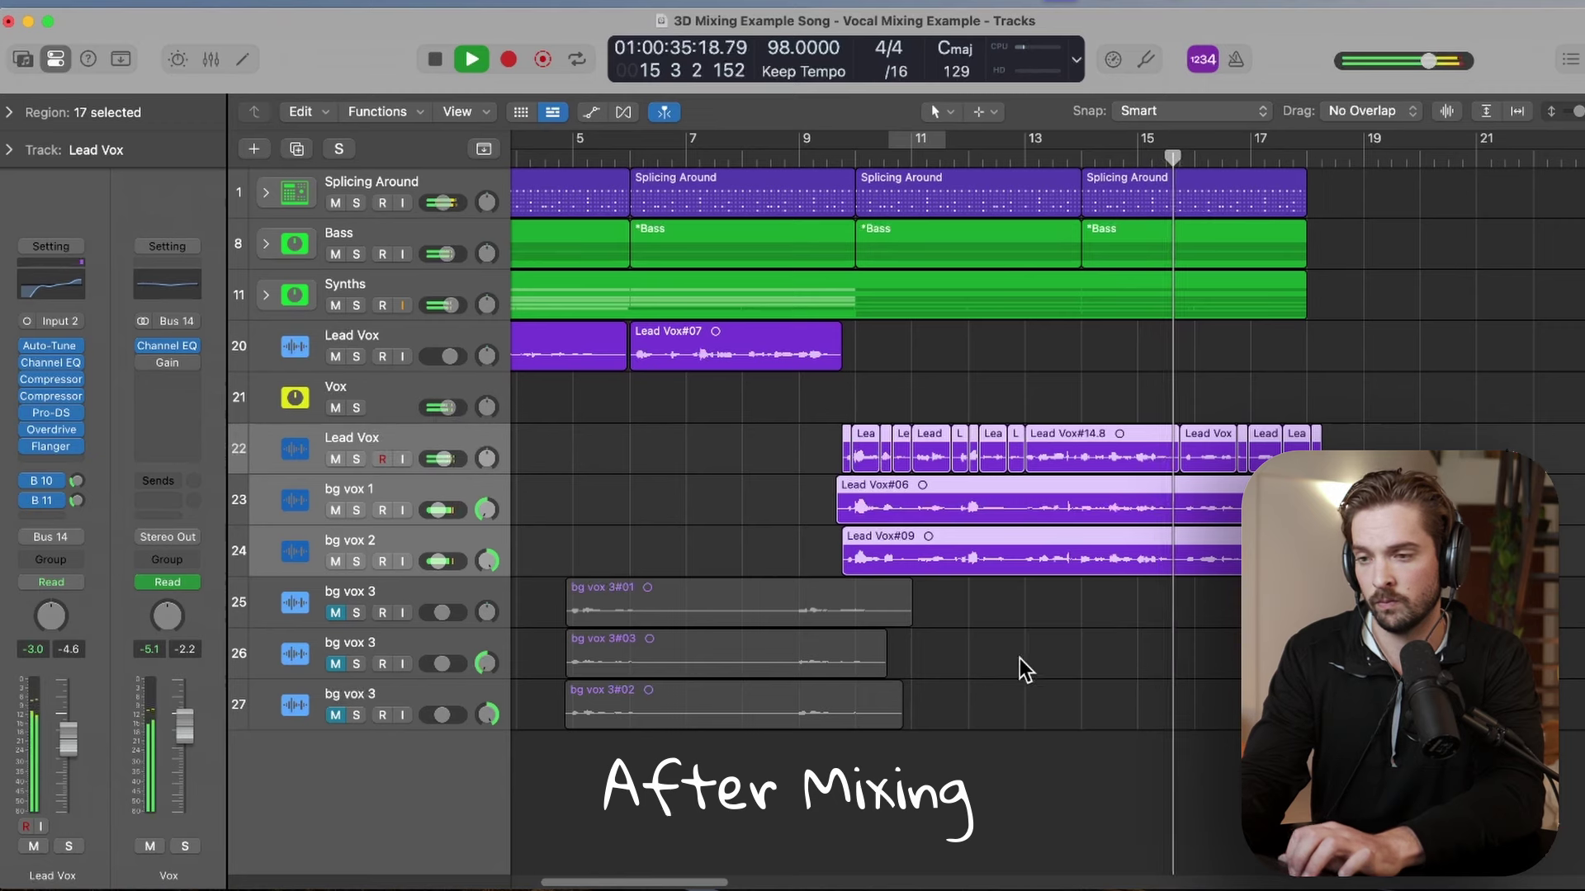